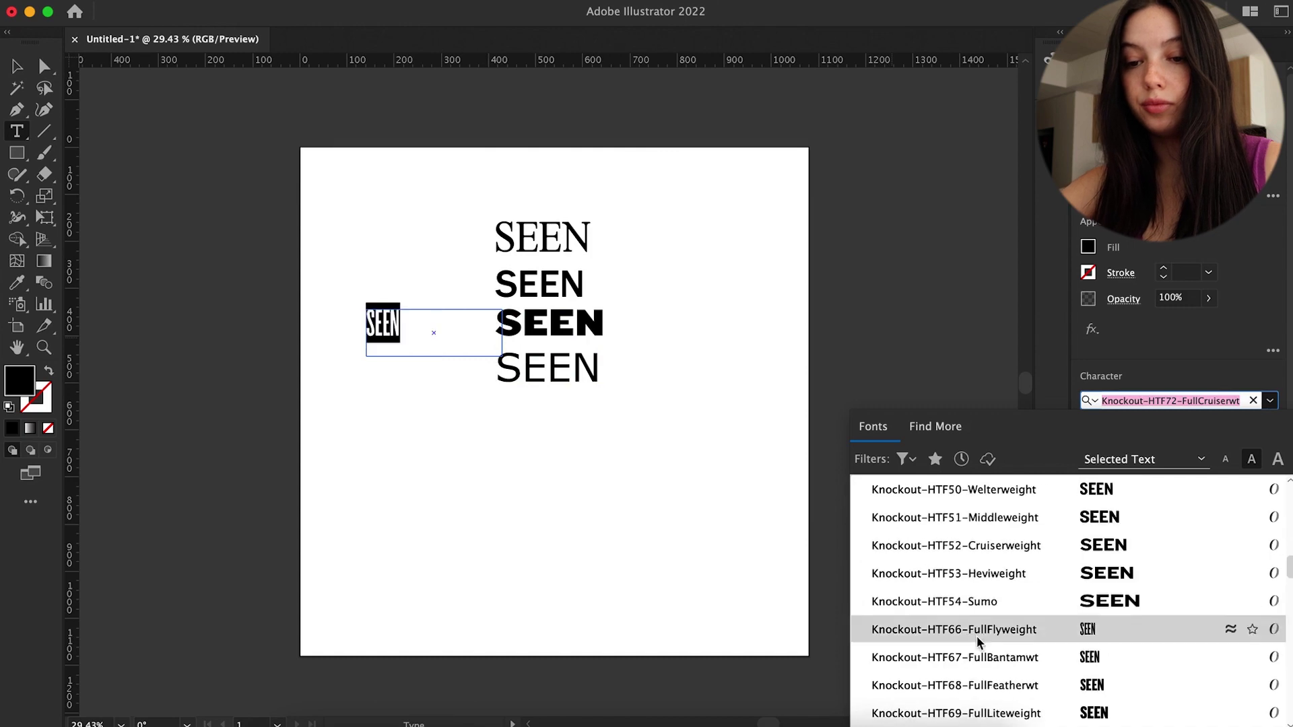
Step: Set the SEEN text beside the font samples to Knockout-HTF72-FullCruiserwt
scroll(956, 564, "up", 4)
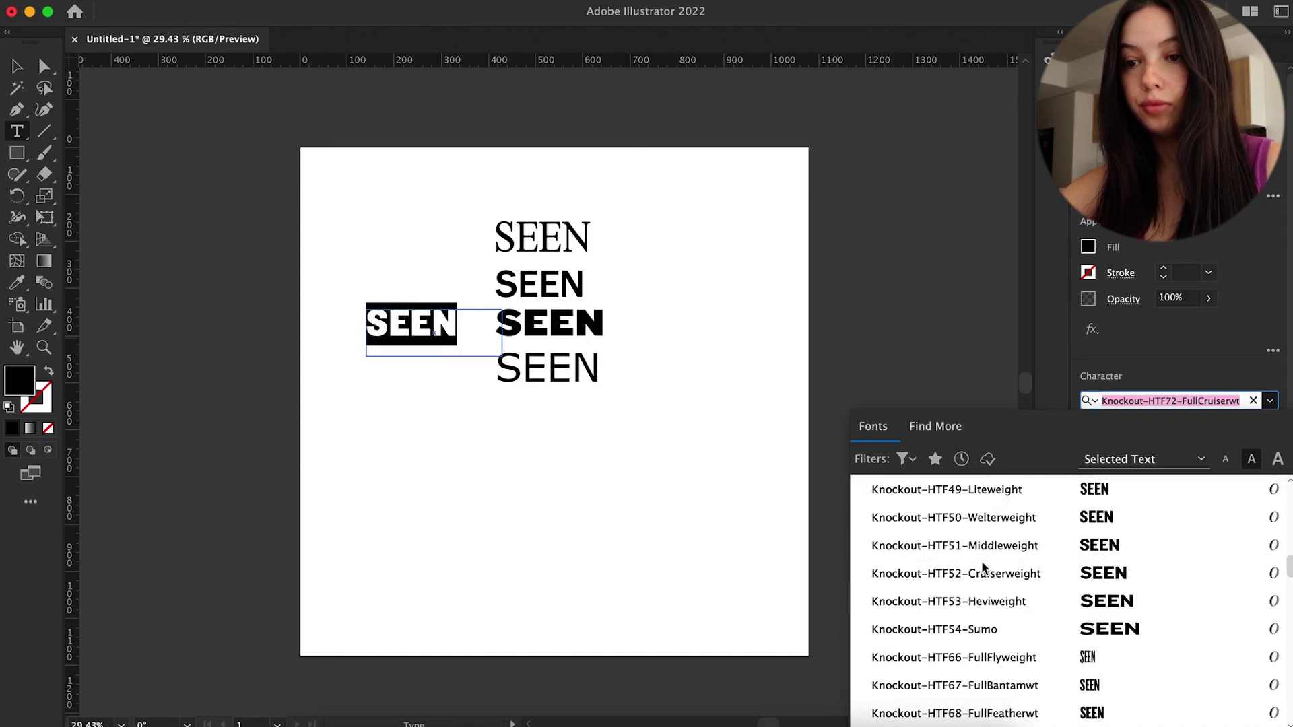
left_click(964, 549)
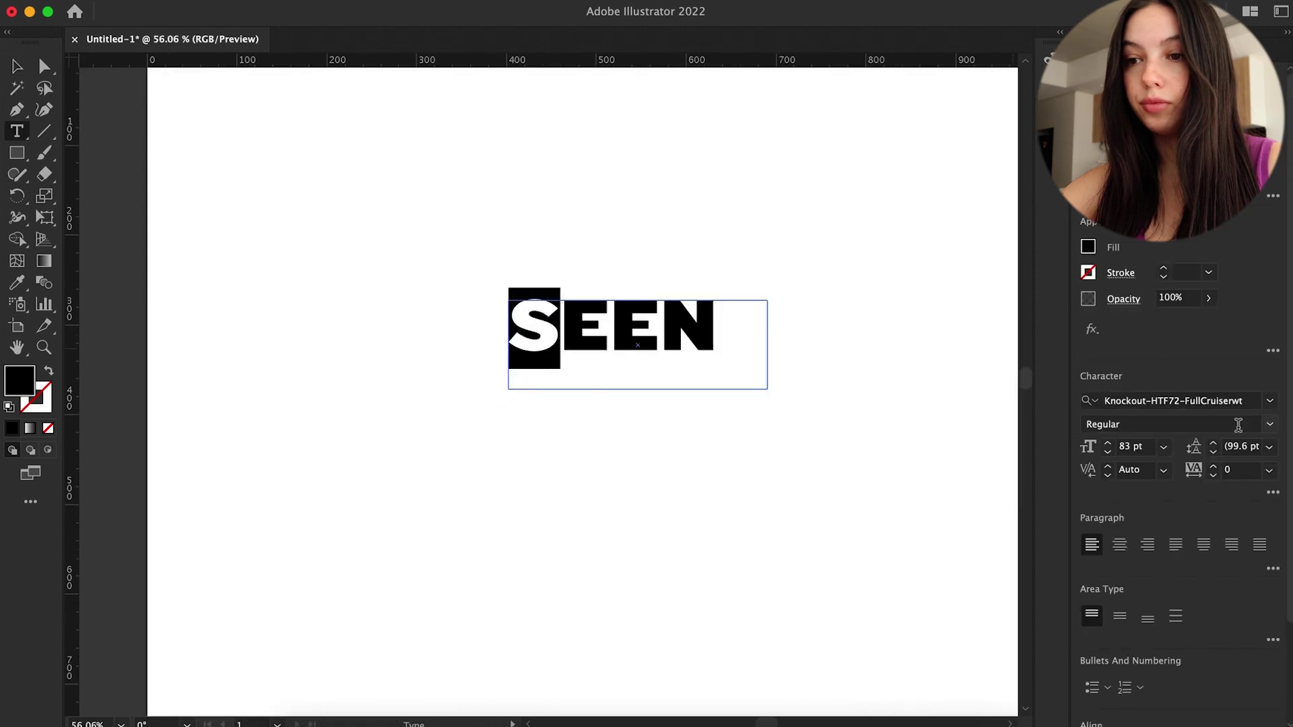
Step: Try the narrower Knockout-HTF68-FullFeatherwt font on only the letter S of SEEN
left_click(1270, 400)
scroll(1004, 583, "down", 20)
scroll(976, 701, "up", 3)
scroll(960, 522, "up", 2)
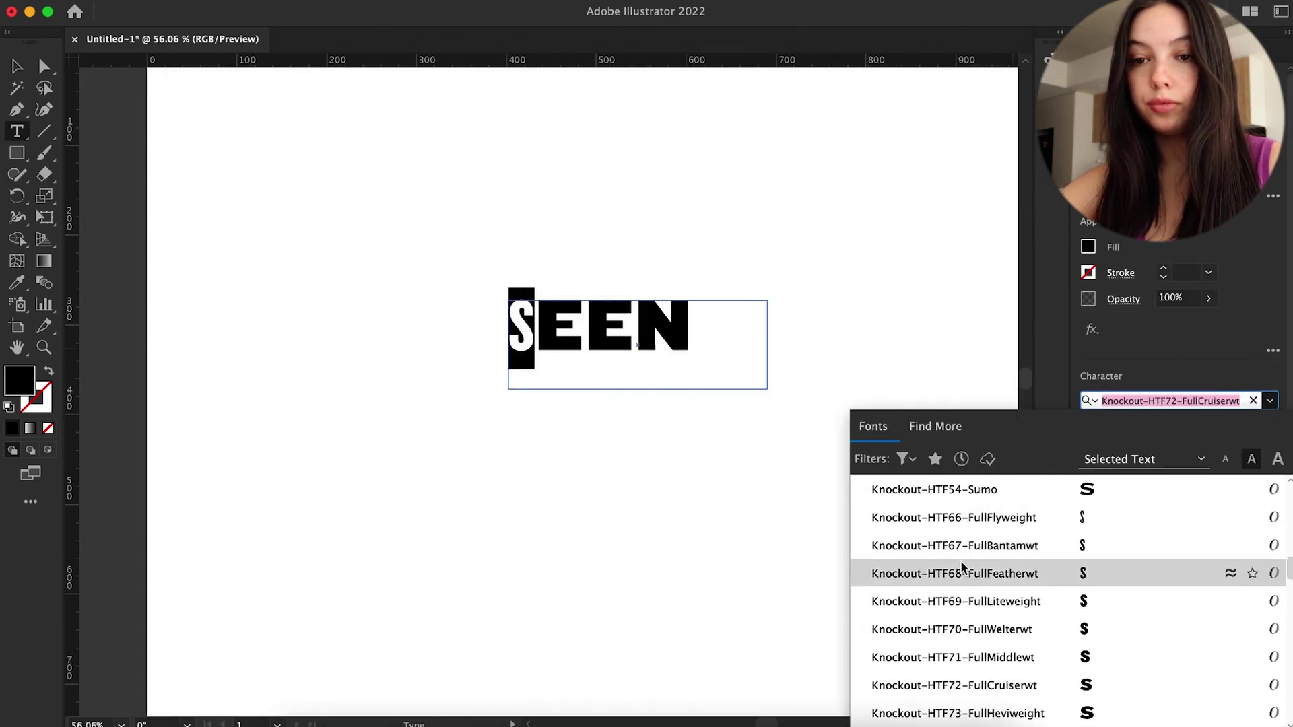
left_click(961, 565)
Step: Try Knockout-HTF70-FullWelterwt on the first E of SEEN
key("Right")
key("shift+Right")
left_click(1270, 400)
scroll(971, 525, "down", 15)
scroll(966, 563, "up", 4)
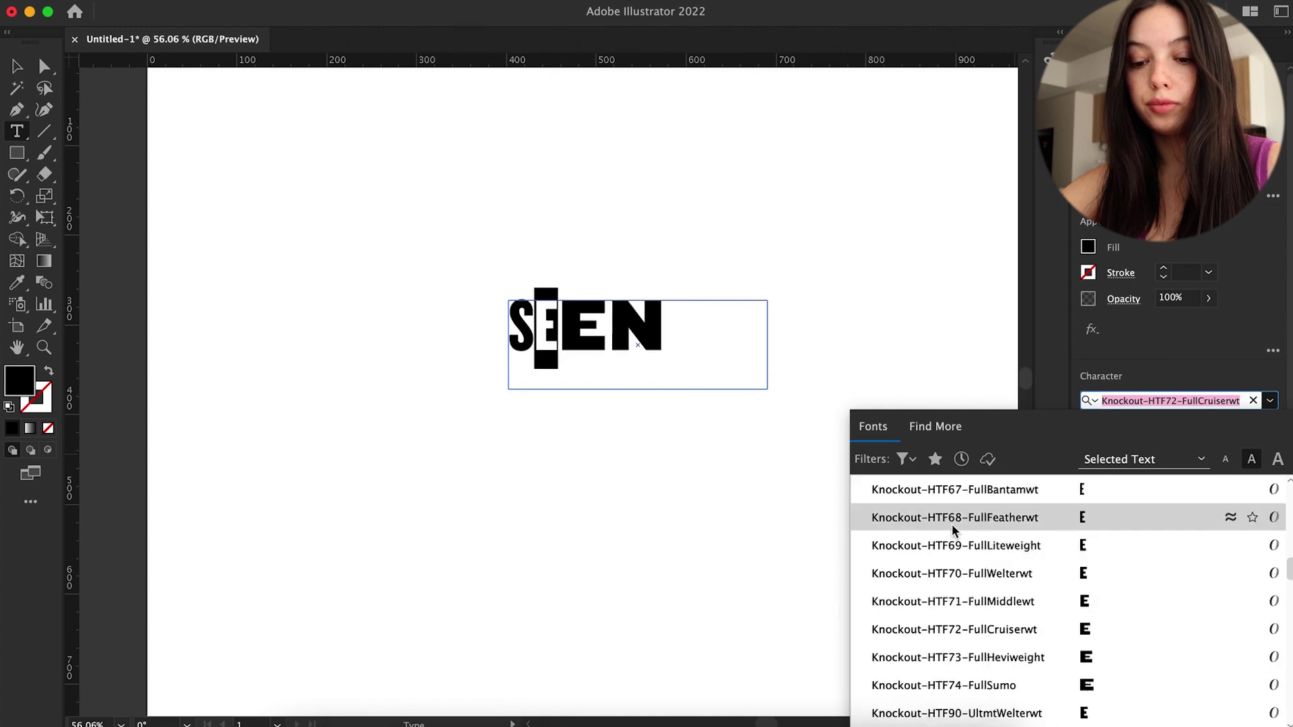
left_click(951, 573)
Step: Try other Knockout weights on the second E and again on the S of SEEN
key("shift+Right")
left_click(1270, 401)
left_click(936, 480)
left_click_drag(530, 310, 508, 317)
left_click(1269, 401)
left_click(1017, 491)
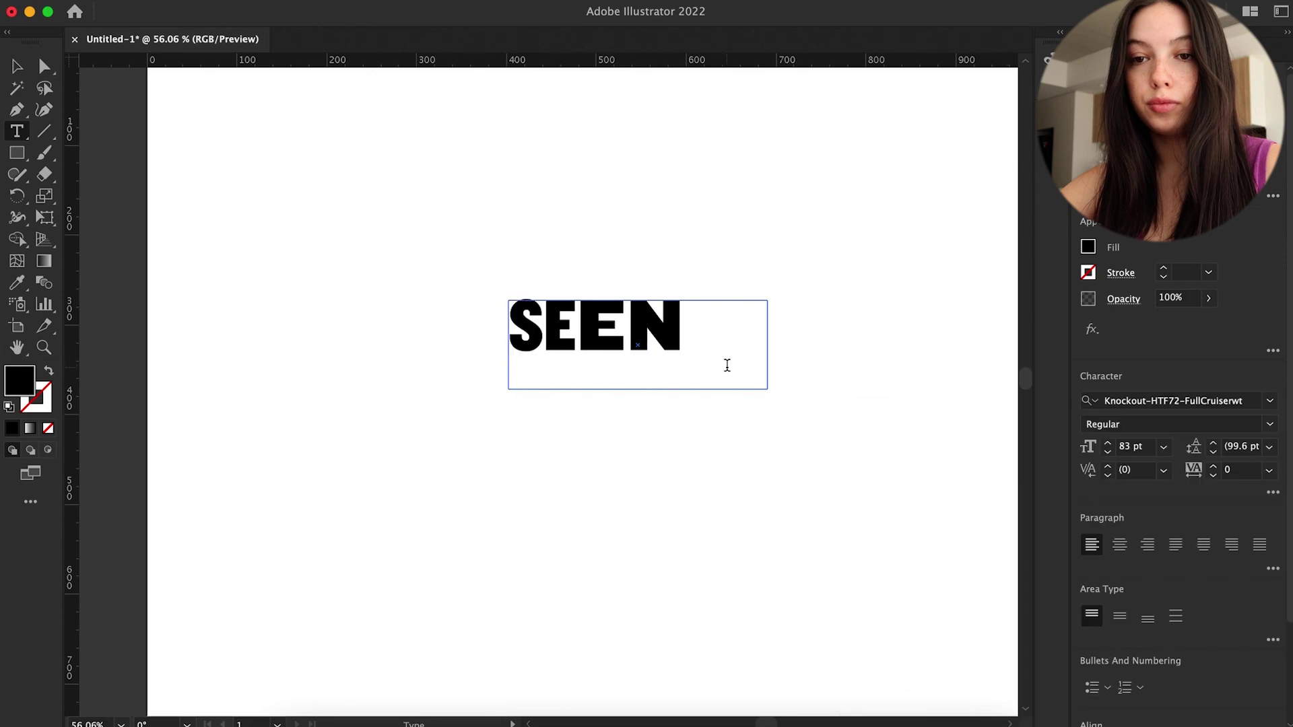
Step: Set the whole word SEEN uniformly to Knockout-HTF72-FullCruiserwt
key("Escape")
scroll(485, 263, "down", 2)
scroll(580, 303, "up", 1)
double_click(634, 316)
left_click(1269, 401)
left_click(957, 592)
key("Escape")
Step: Duplicate the SEEN text directly below itself and change the copy's wording to HOTEL
left_click_drag(623, 323, 623, 409)
key("super+z")
left_click_drag(623, 333, 610, 372)
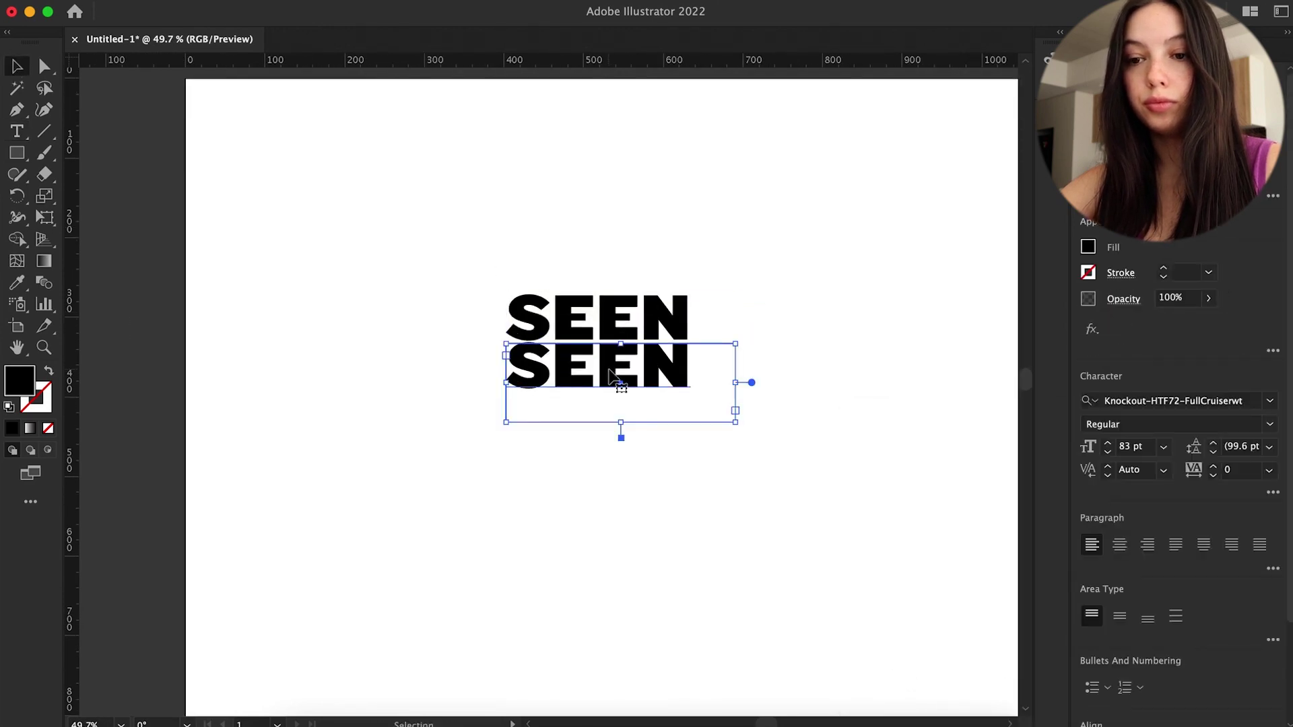
double_click(610, 371)
type("hote")
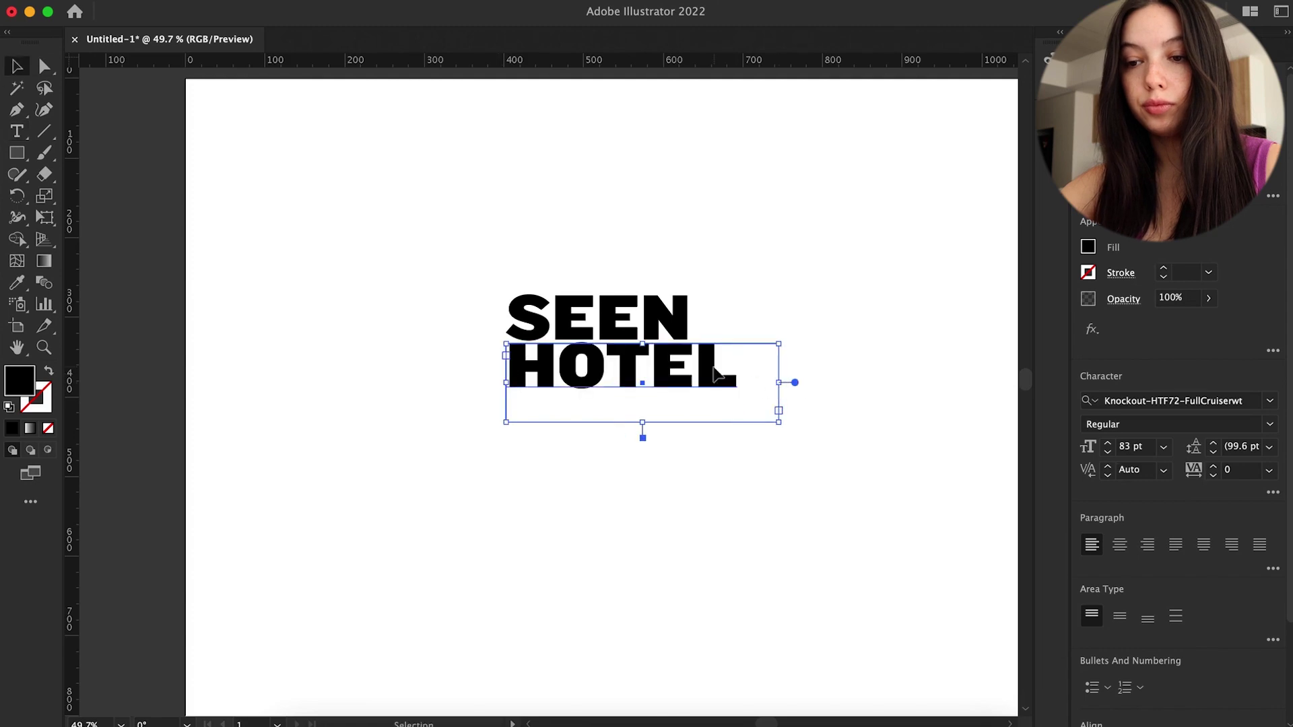
Step: Place a copy of HOTEL with more space below SEEN and convert it to outlines
left_click_drag(717, 374, 686, 468)
left_click(266, 0)
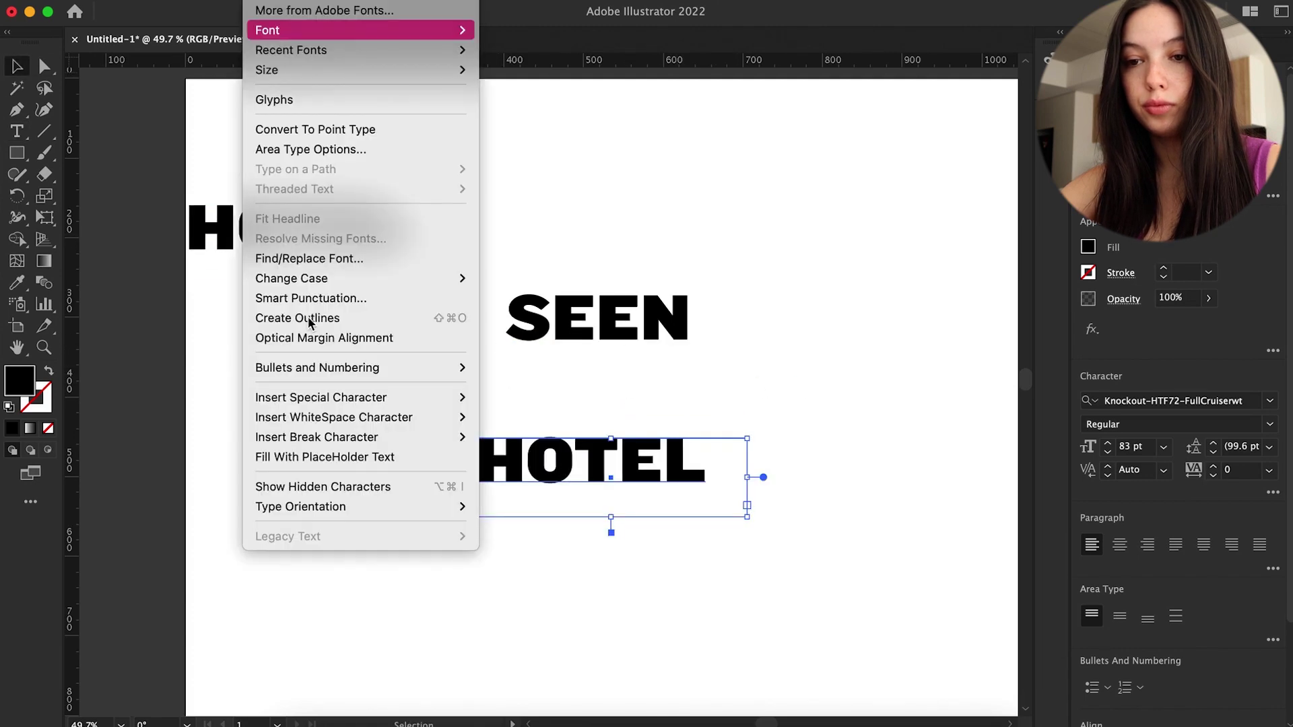
left_click(310, 323)
left_click(206, 0)
key("Down")
key("Right")
key("Down")
key("Down")
key("Down")
key("Down")
key("Down")
key("Down")
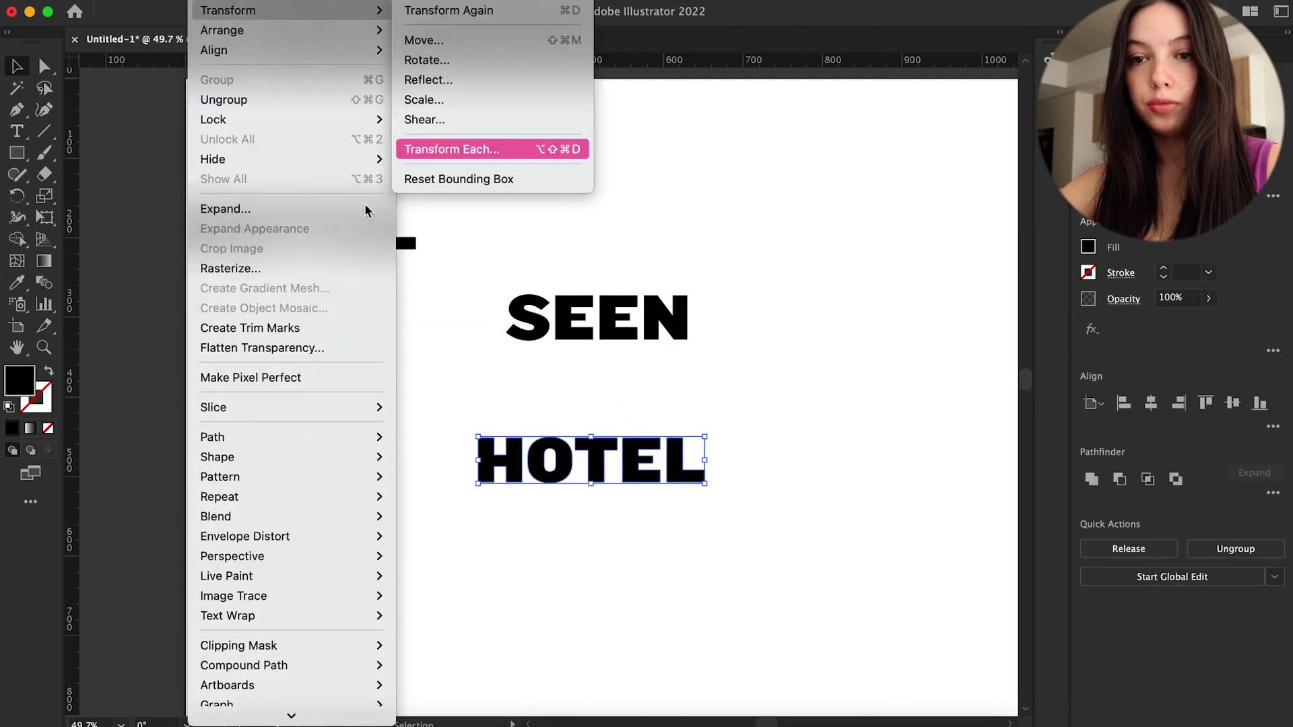
left_click(424, 100)
left_click_drag(643, 173, 902, 210)
left_click(787, 302)
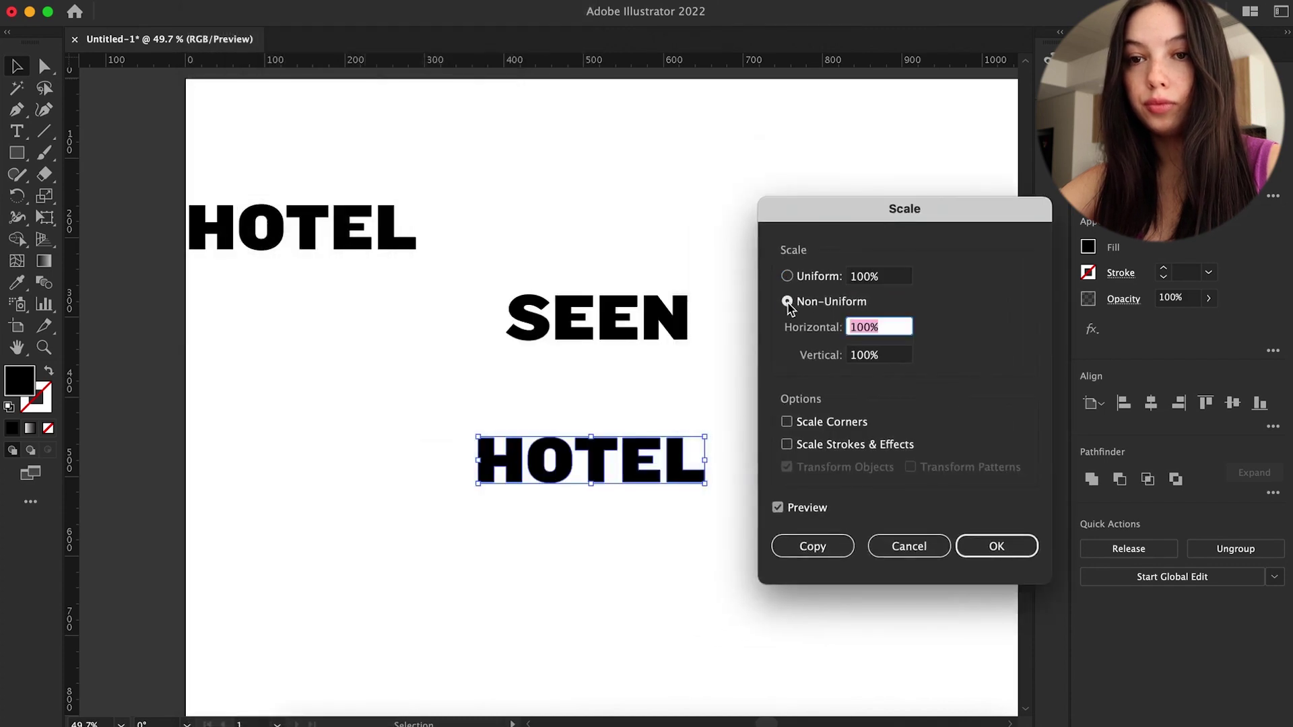
key("Escape")
Step: Try a non-uniform scale with 50% horizontal on the outlined HOTEL and undo it
left_click(205, 0)
left_click(526, 98)
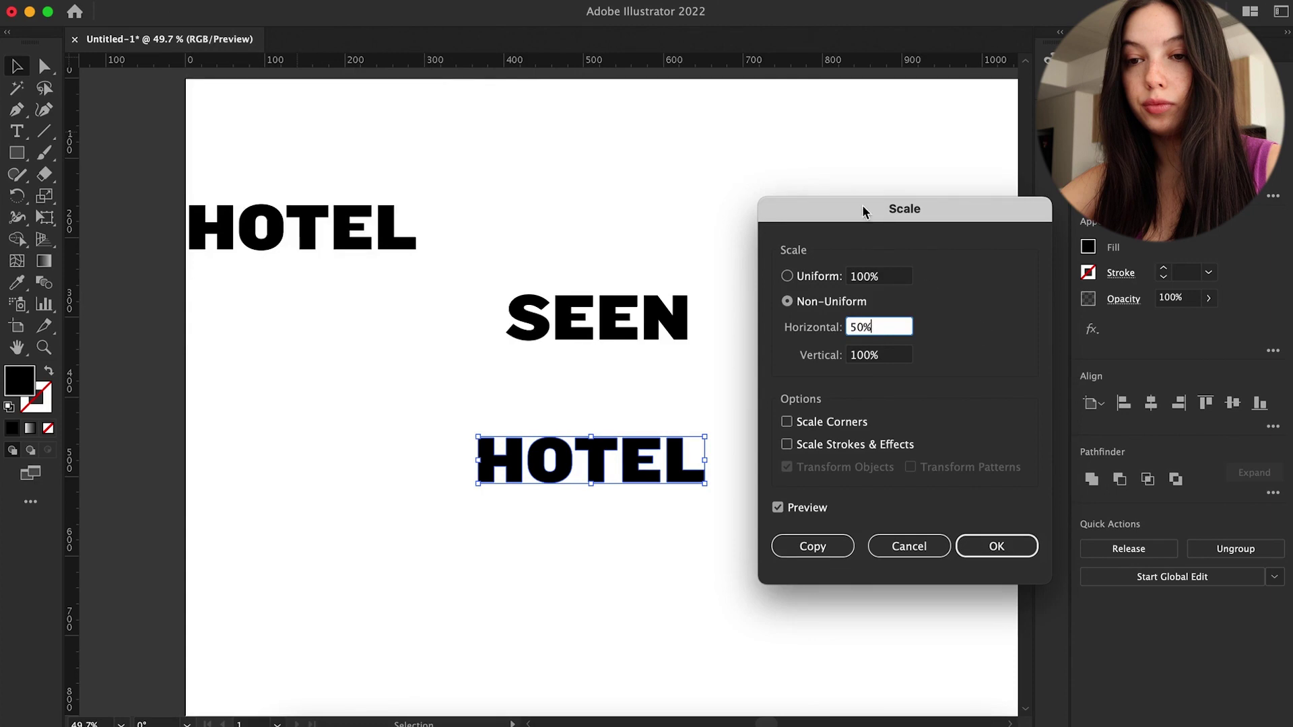
left_click_drag(864, 212, 976, 220)
key("Return")
key("super+z")
Step: Start an envelope warp on the outlined HOTEL with the Arc Lower style and a 16% bend
left_click(206, 0)
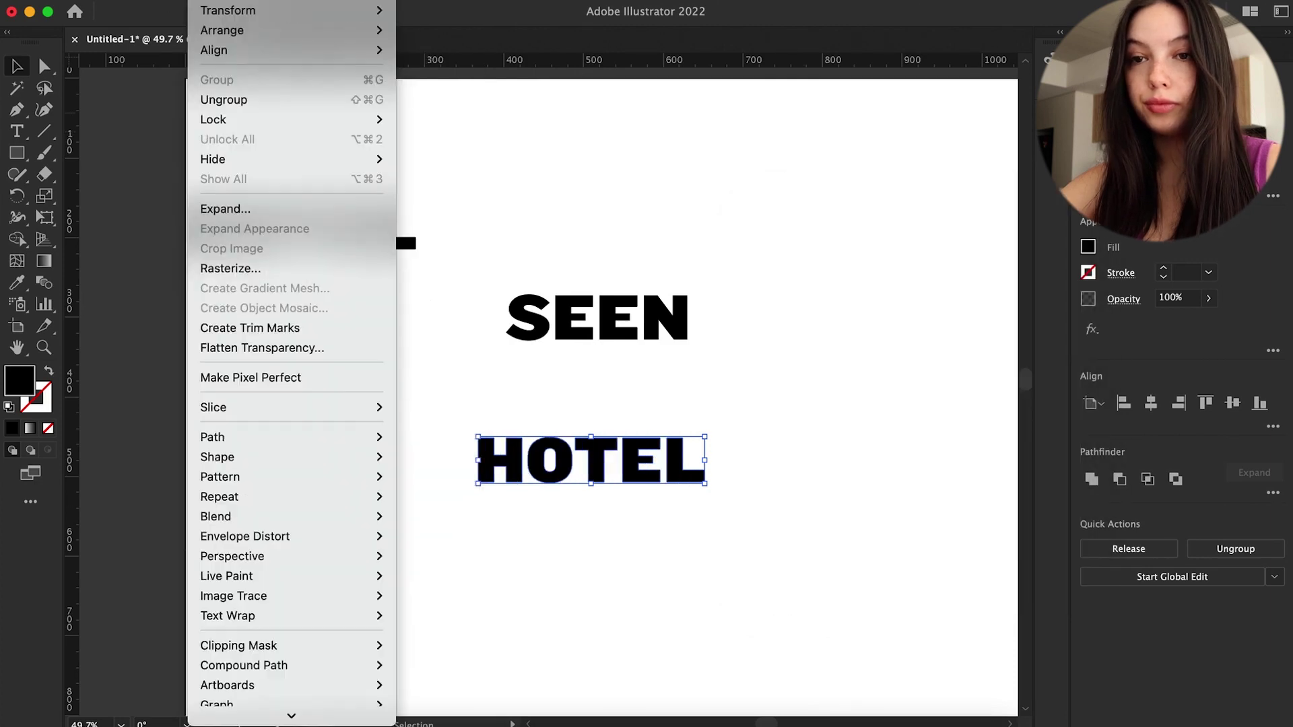
mouse_move(269, 536)
left_click(441, 537)
mouse_move(1008, 315)
left_mouse_down()
mouse_move(987, 316)
mouse_move(1003, 315)
left_mouse_up()
left_click(981, 265)
left_click(967, 306)
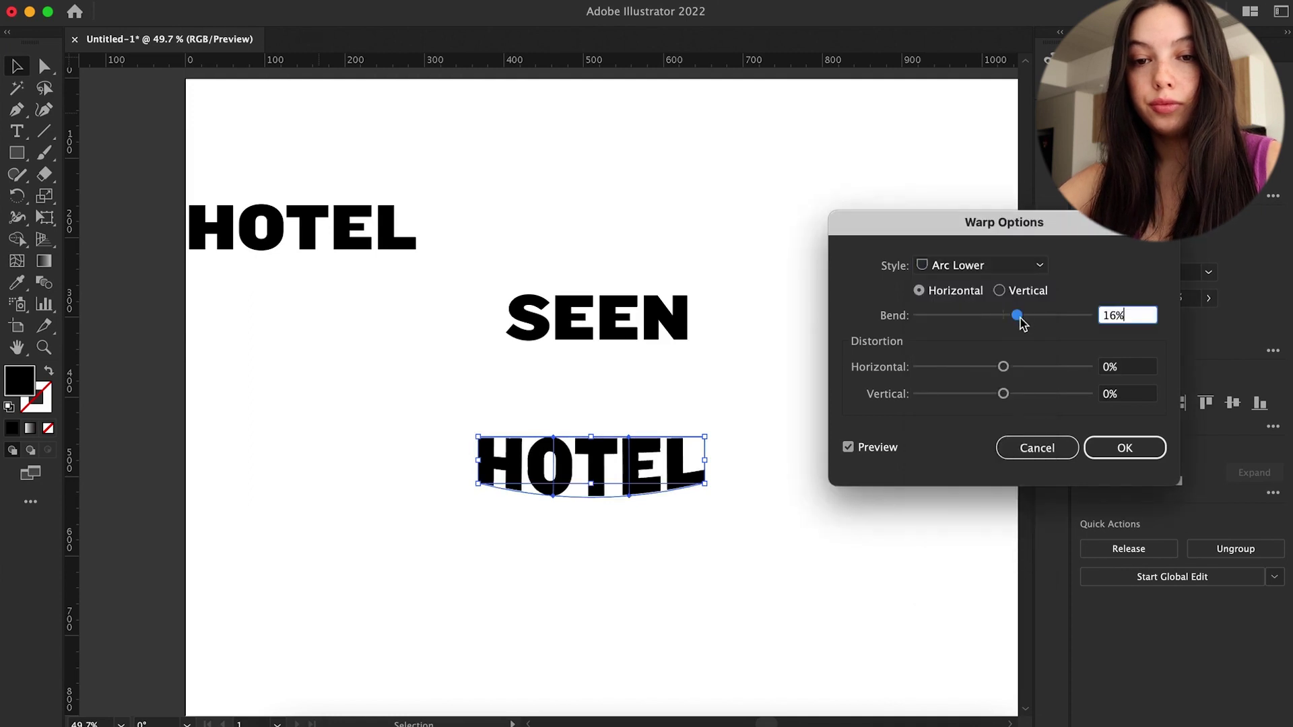
left_click(952, 300)
Step: Apply the Shell Lower warp style to the outlined HOTEL and position the warped word directly beneath SEEN
left_click(1037, 266)
left_click(977, 388)
left_click(1042, 269)
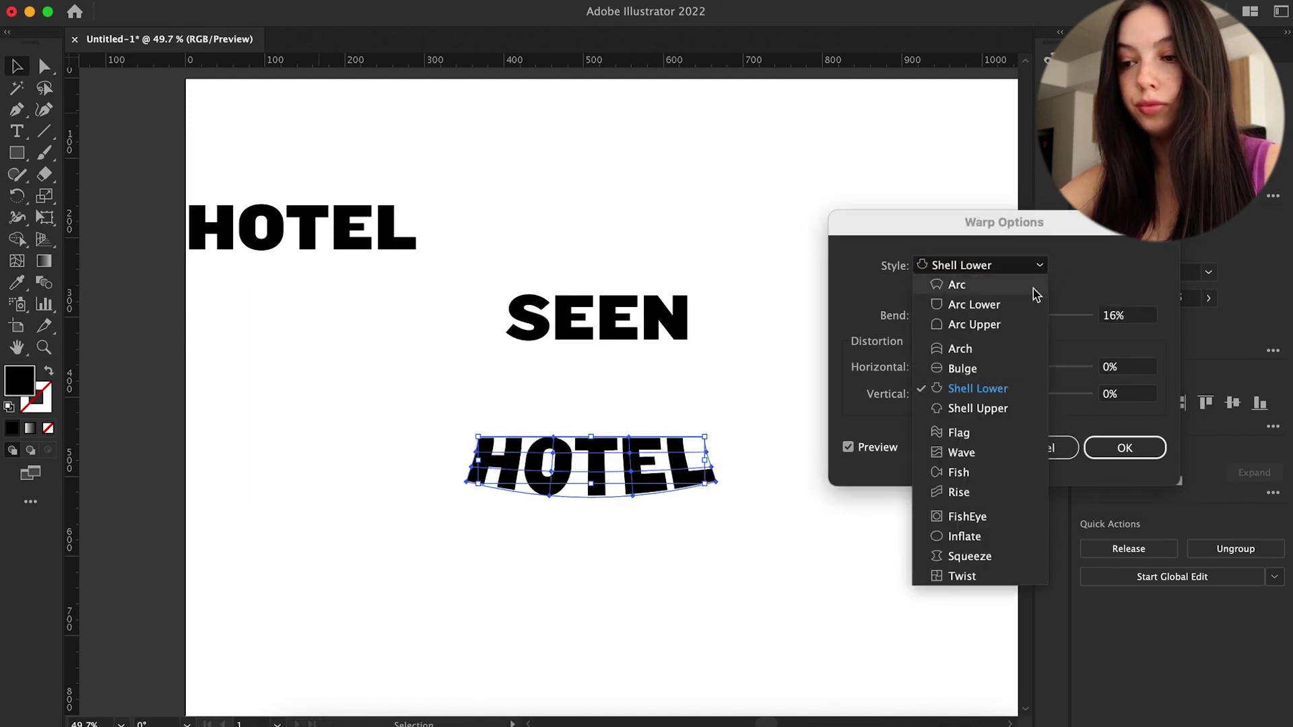
left_click(976, 516)
left_click(1041, 266)
left_click(977, 389)
left_click_drag(1017, 315, 1018, 315)
key("Return")
left_click_drag(586, 482, 602, 383)
Step: Set the second, unwarped HOTEL text to 55 pt and stack it directly beneath the second SEEN
scroll(573, 450, "down", 3)
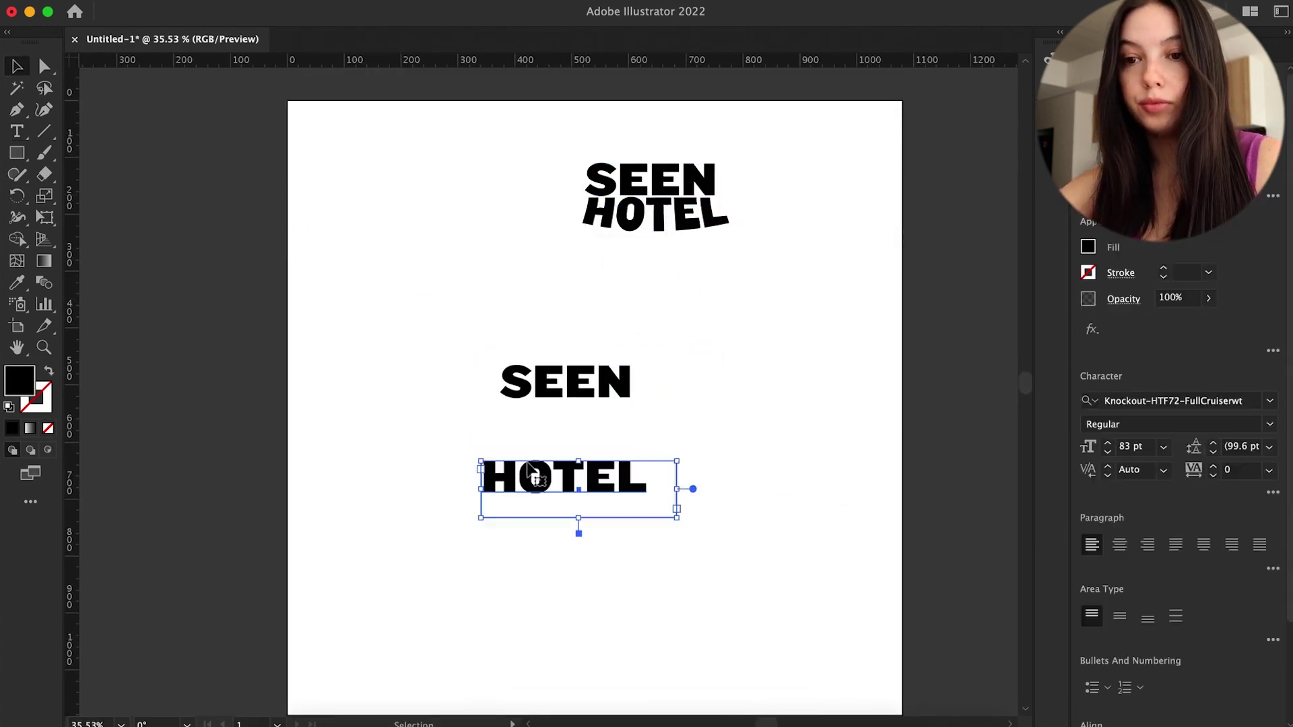
scroll(573, 404, "up", 3)
key("ctrl+a")
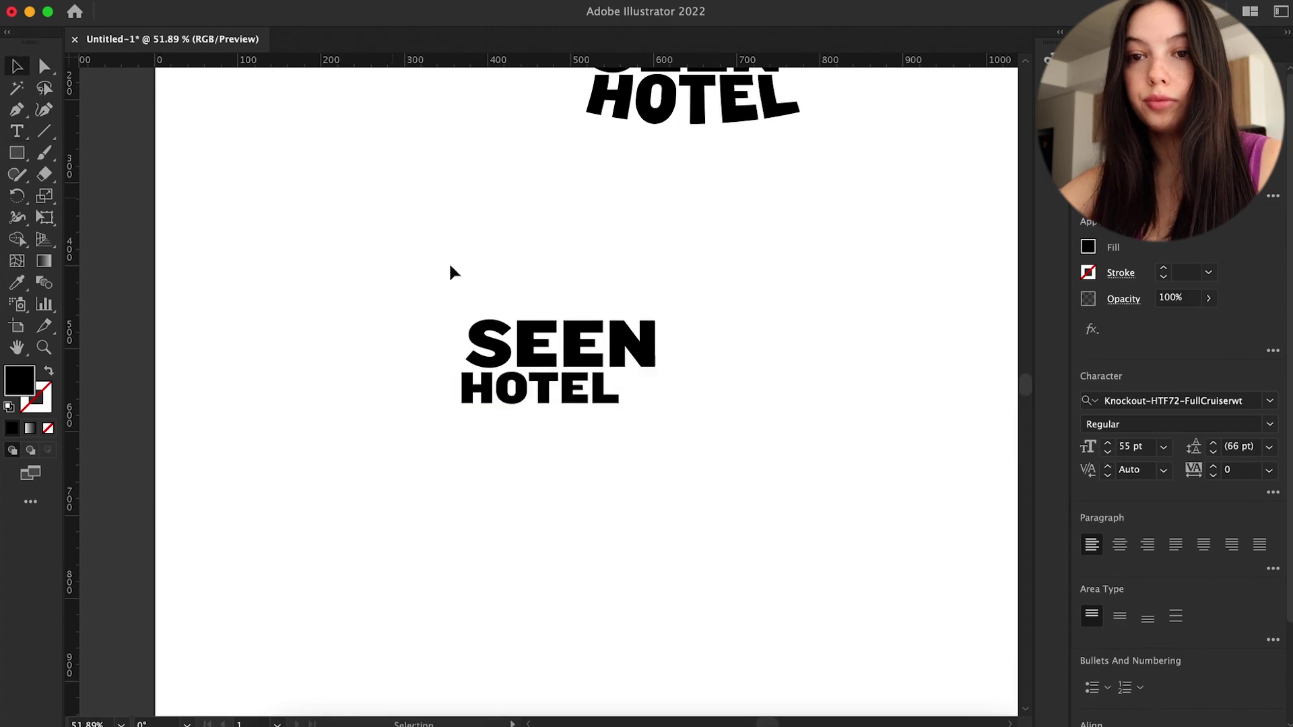
left_click(573, 344)
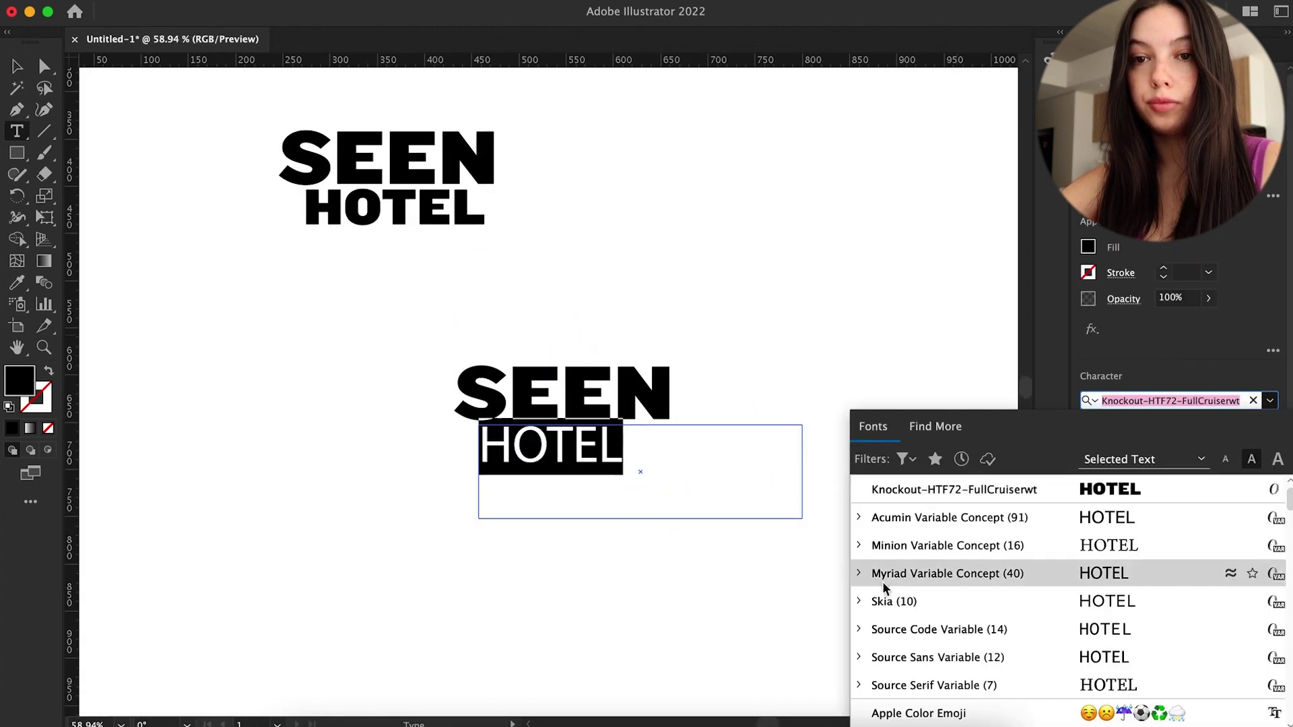
Step: Try Lastik Regular on the lower HOTEL text and change its font to the La Paloma script
type("lastik")
key("Return")
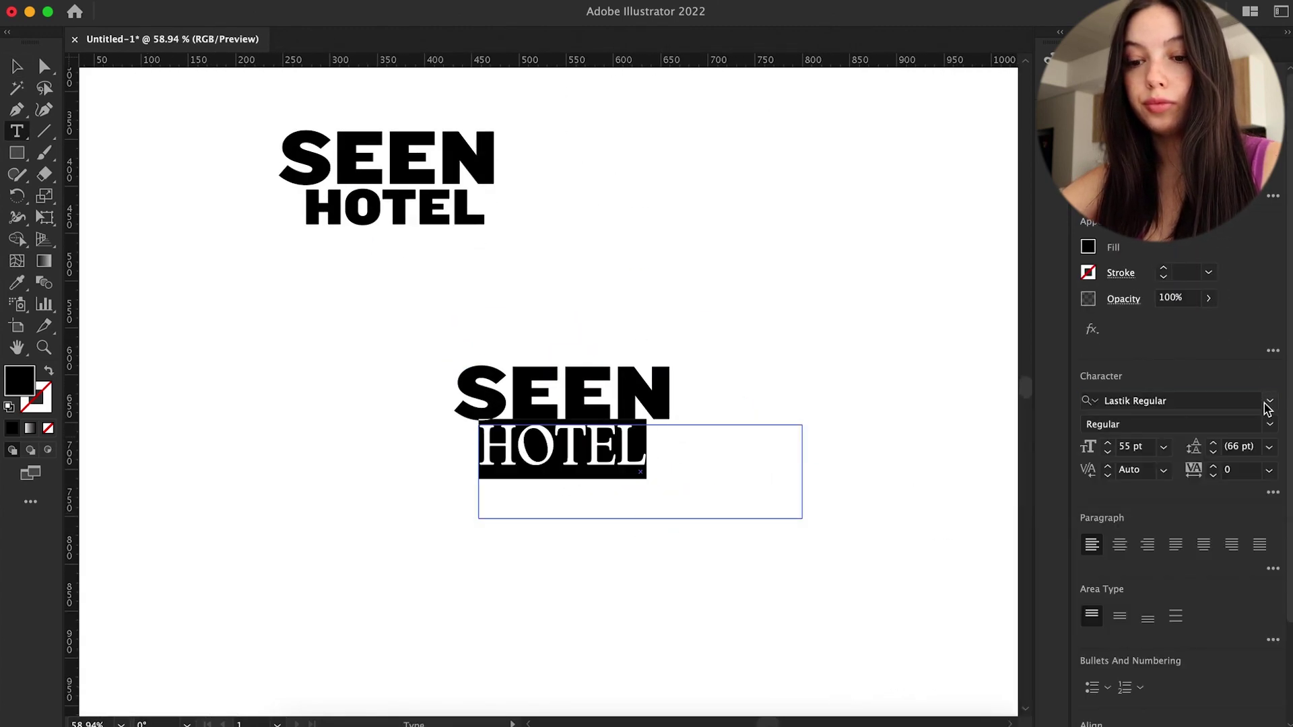
left_click(1270, 401)
scroll(960, 586, "down", 15)
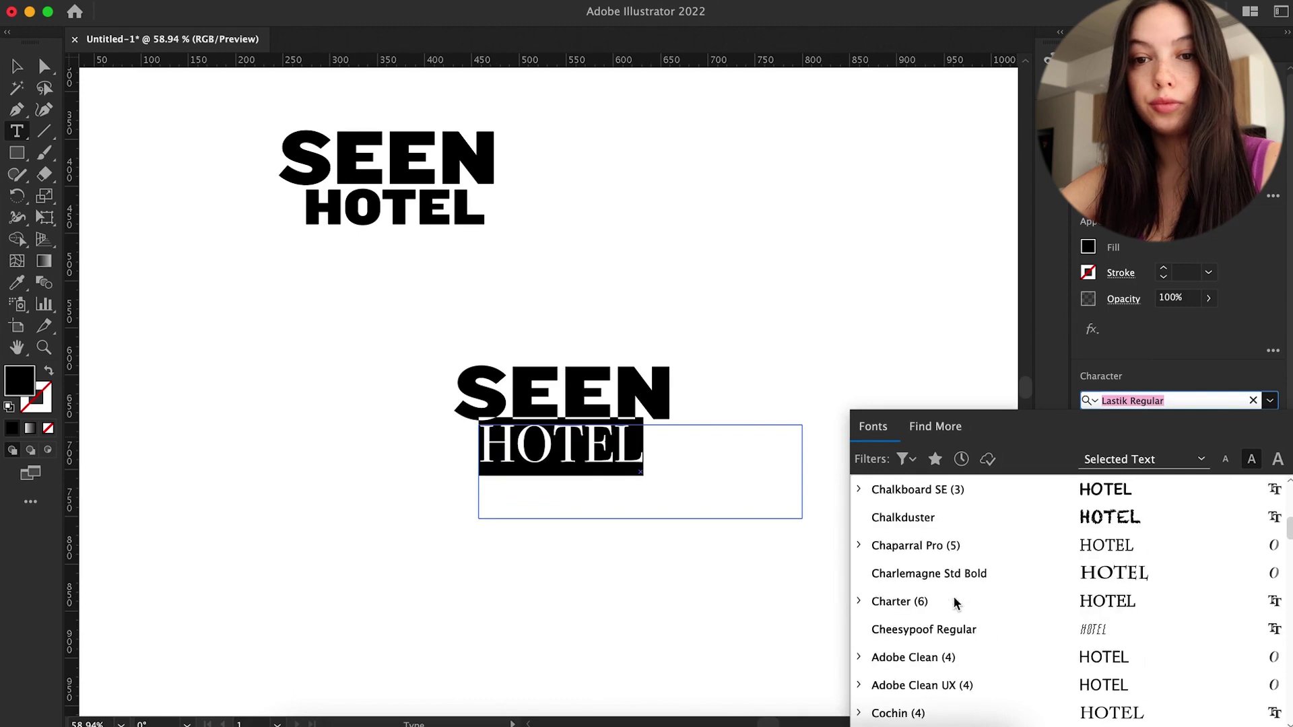
scroll(951, 651, "down", 20)
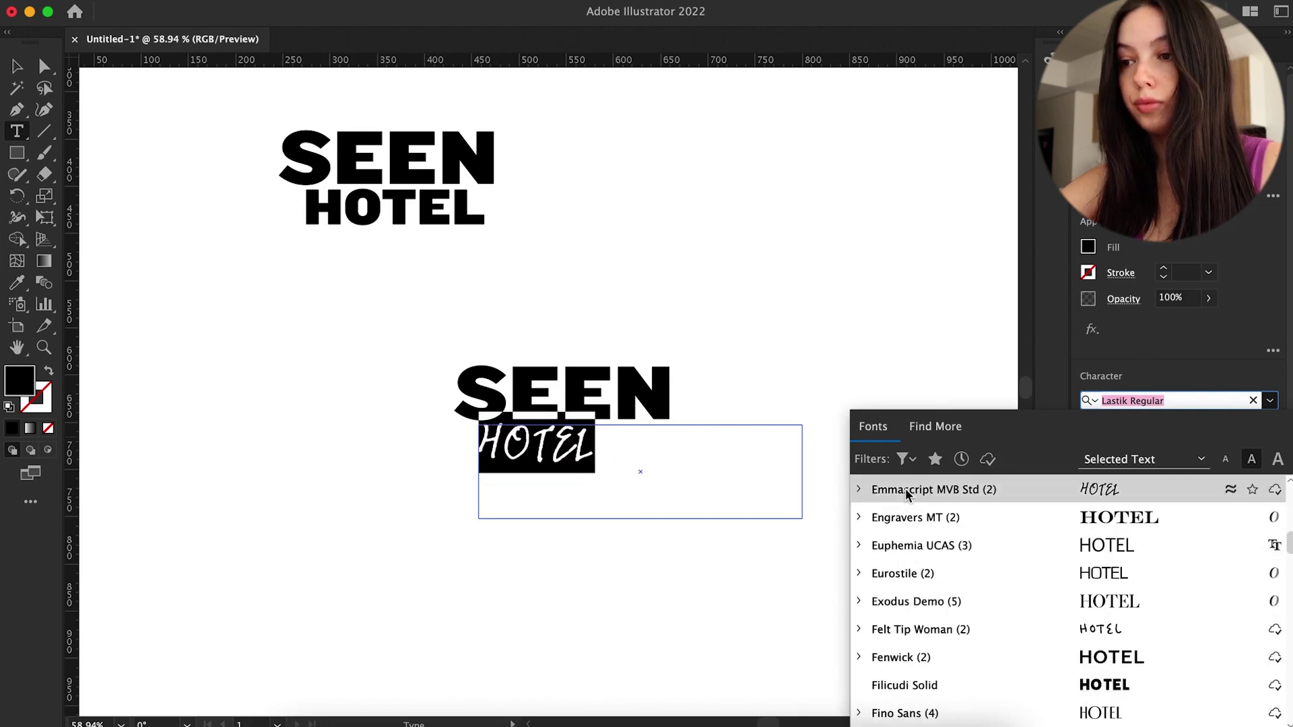
scroll(916, 628, "down", 20)
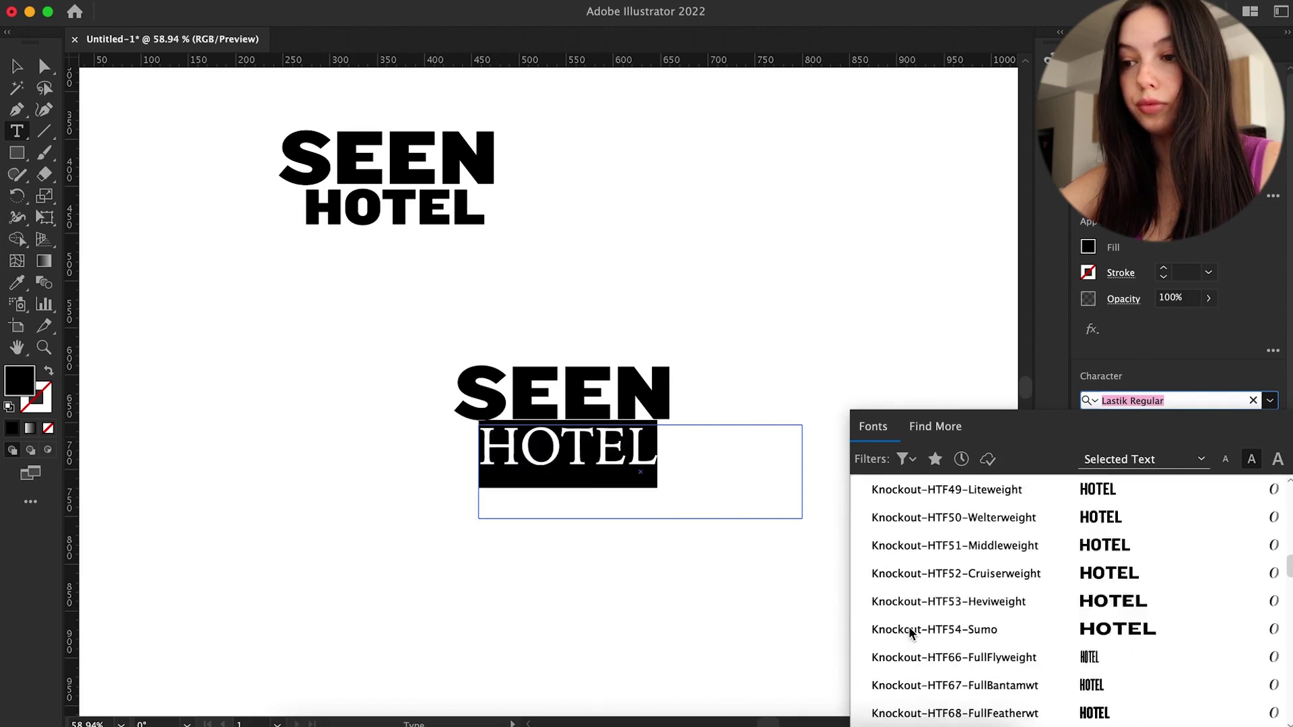
left_click(911, 685)
key("Escape")
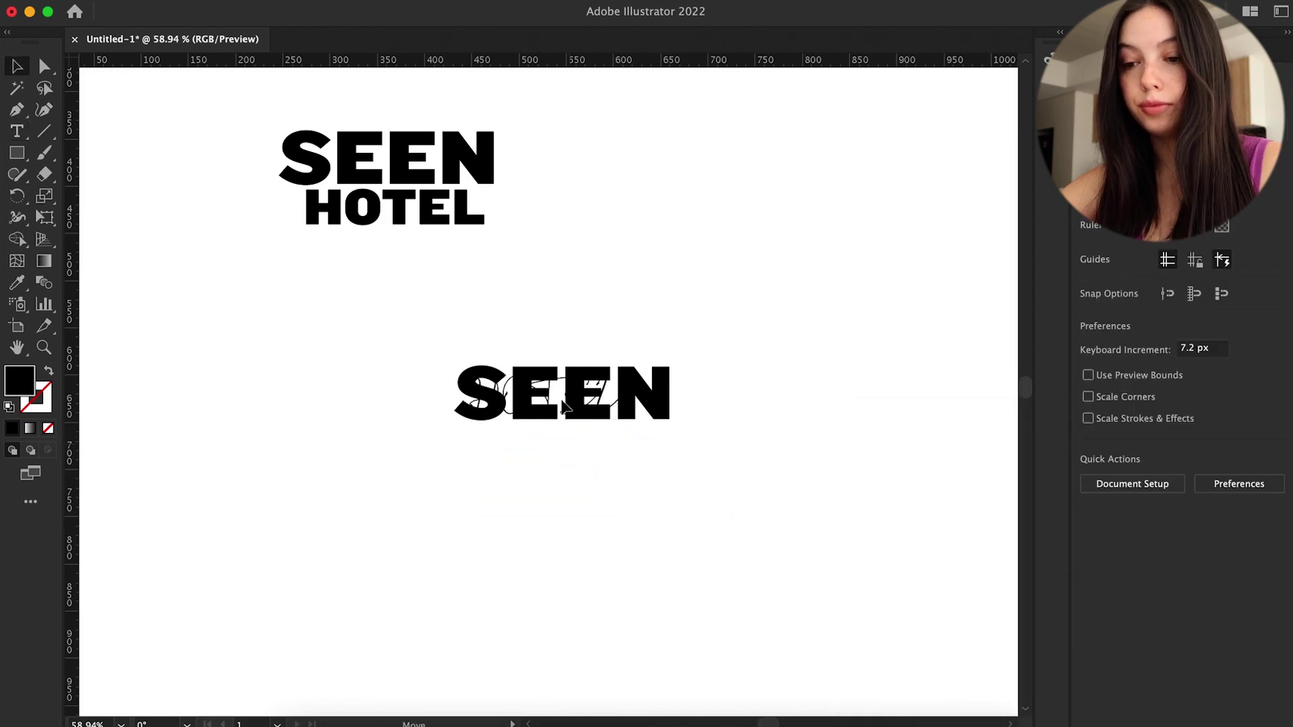
Step: Duplicate the SEEN and script HOTEL pair directly below and convert the copied HOTEL to outlines
left_click(650, 404, "shift")
left_click_drag(653, 407, 652, 511)
left_click(755, 512)
key("super+shift+o")
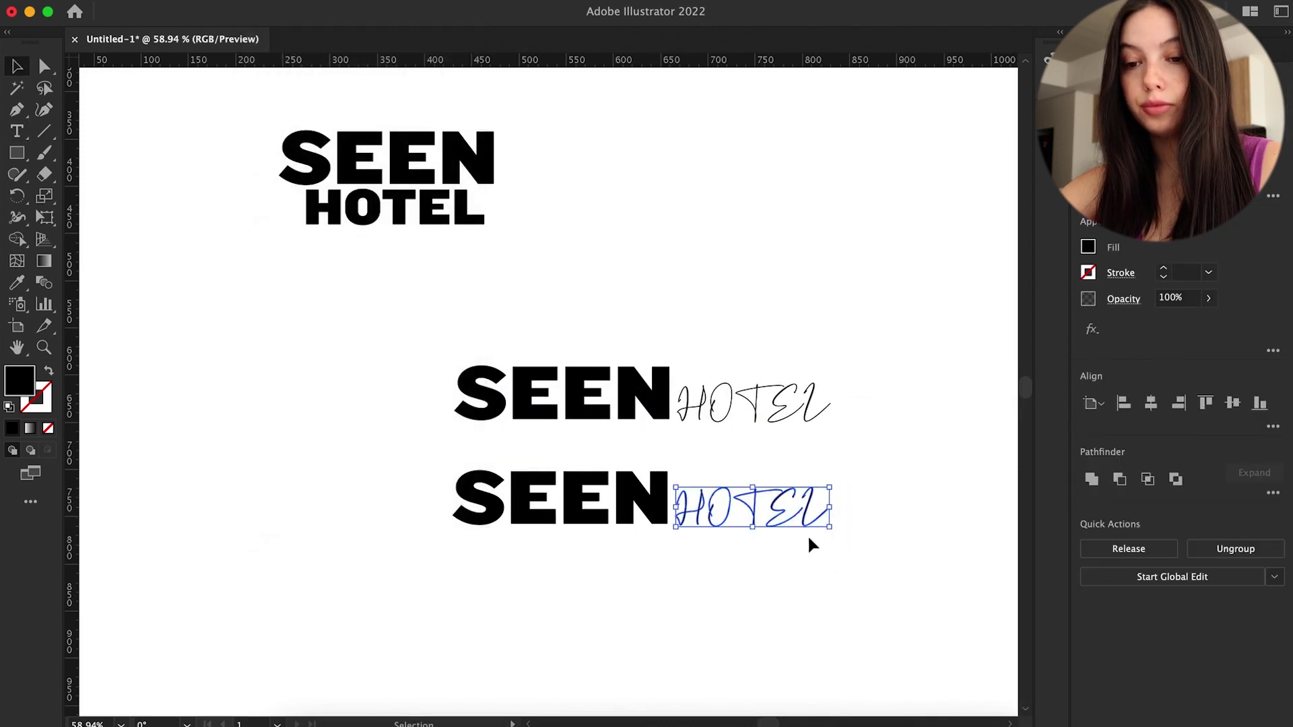
Step: Enlarge the outlined script HOTEL, overlay it on the lower SEEN and fill it white
left_click_drag(636, 577, 628, 566)
left_click_drag(605, 521, 617, 516)
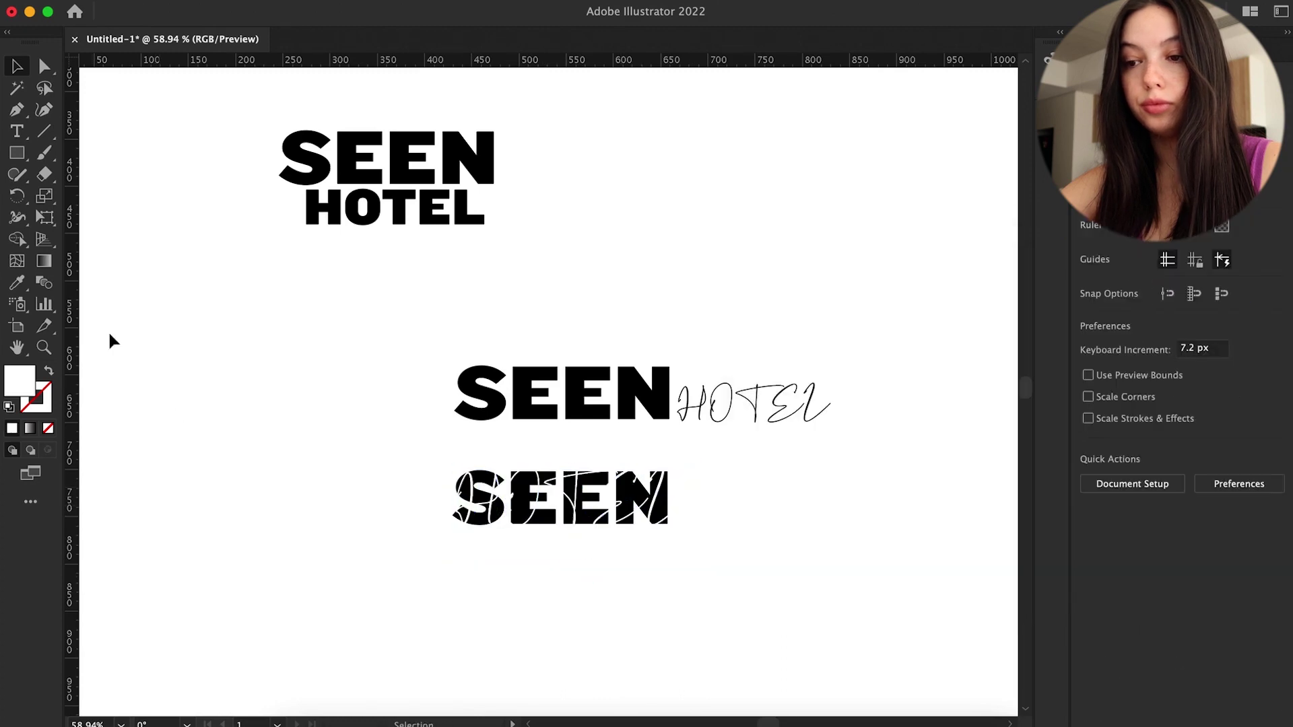
Step: Add a grey-filled rectangle behind the overlaid SEEN and white HOTEL as a background
key("m")
left_click_drag(412, 438, 693, 528)
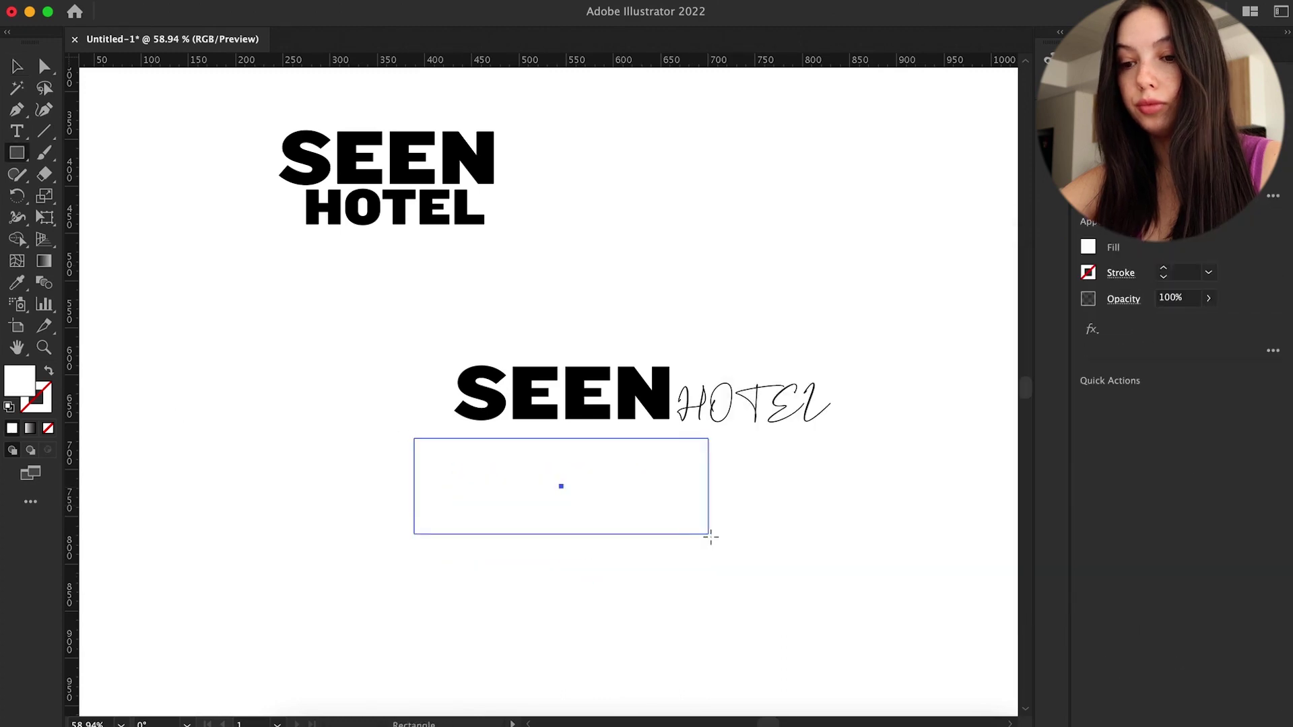
left_click_drag(693, 528, 710, 550)
left_click(1202, 296)
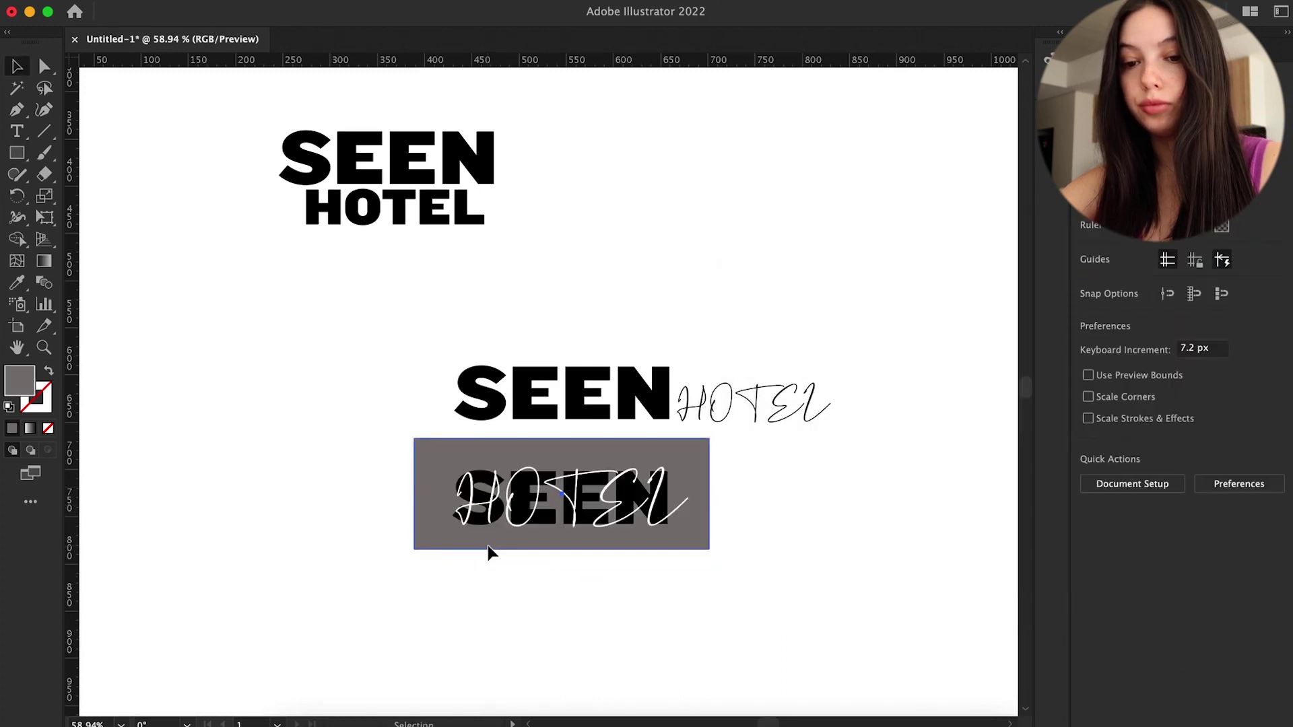
scroll(602, 475, "down", 2)
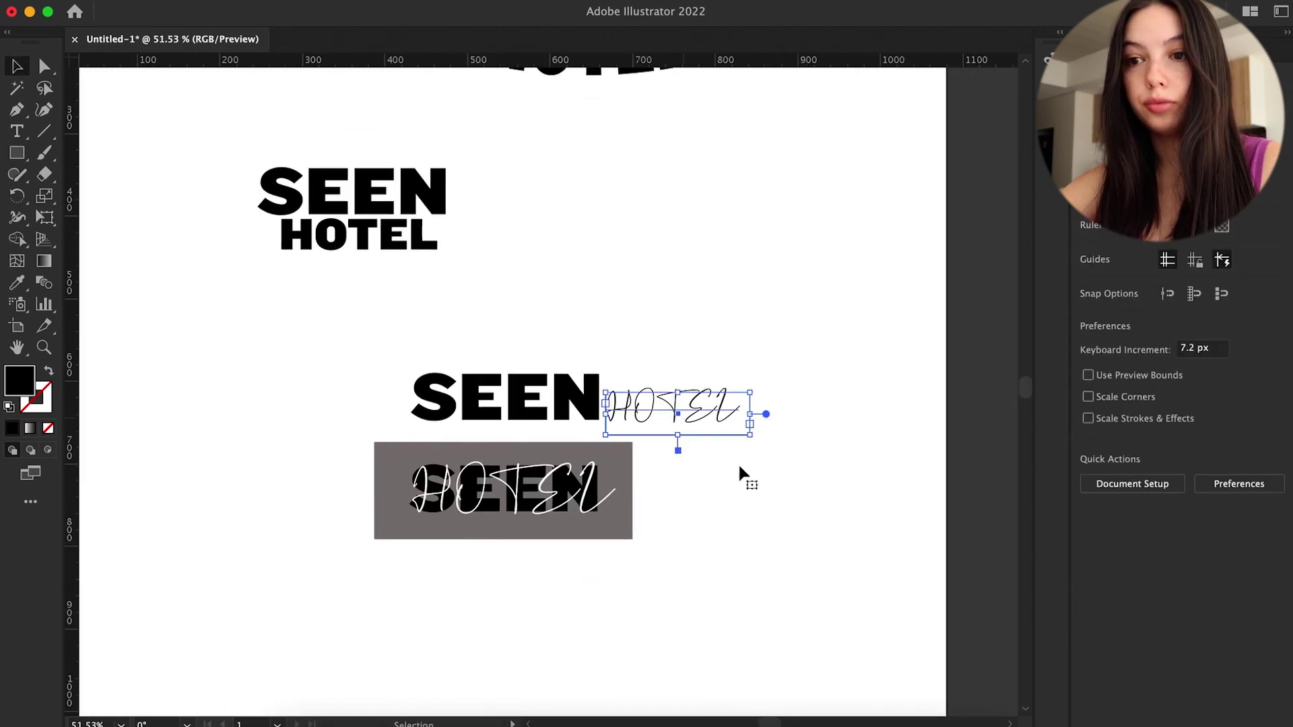
Step: Convert the script HOTEL beside the upper SEEN to outlines and make it smaller
left_click(264, 1)
left_click(289, 315)
left_click(670, 408)
scroll(496, 519, "down", 1)
scroll(512, 367, "up", 3)
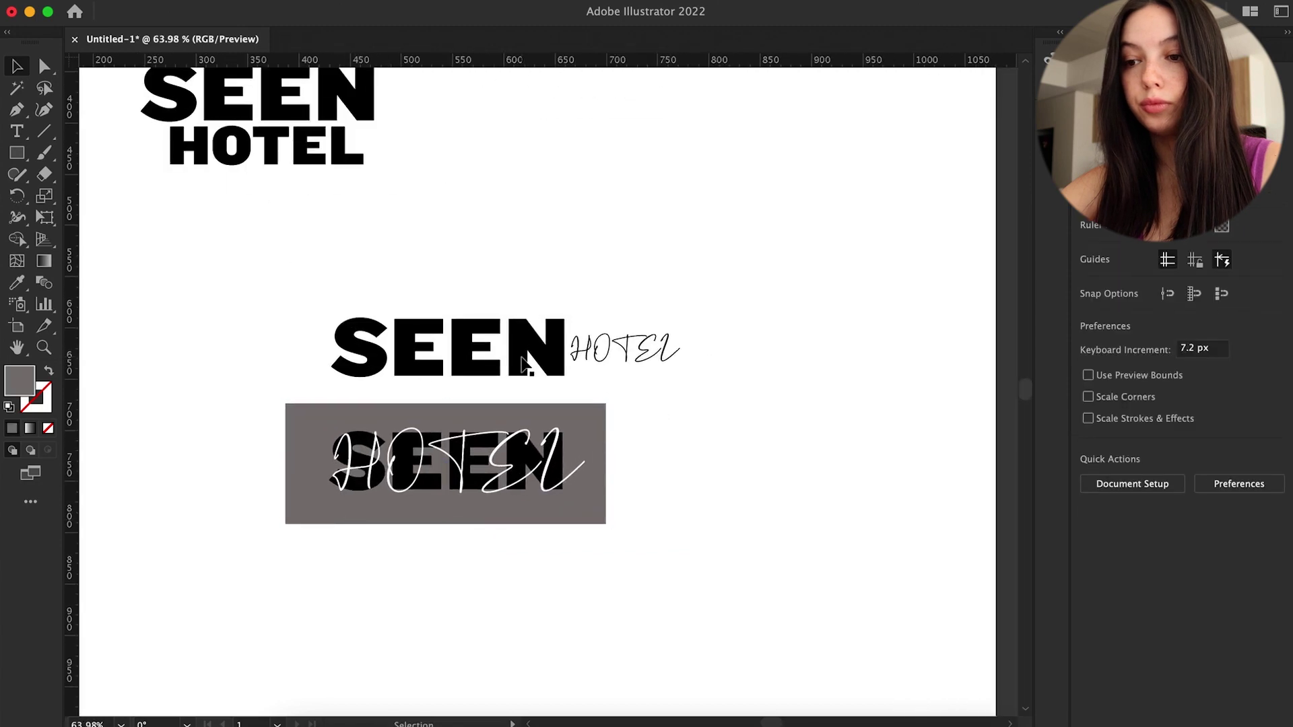
Step: Duplicate the overlaid SEEN and HOTEL beside the grey rectangle, and place the copied HOTEL in black directly beneath its SEEN
left_click_drag(450, 465, 794, 465)
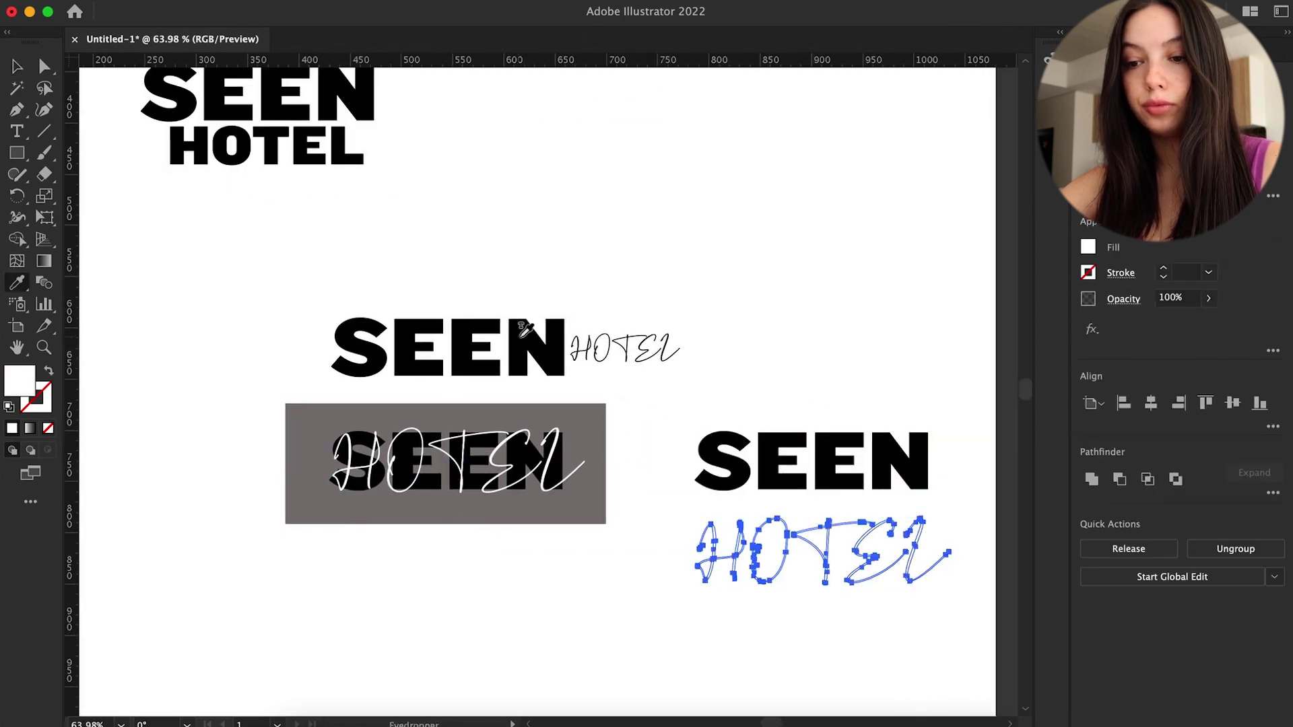
double_click(20, 381)
left_click(1198, 294)
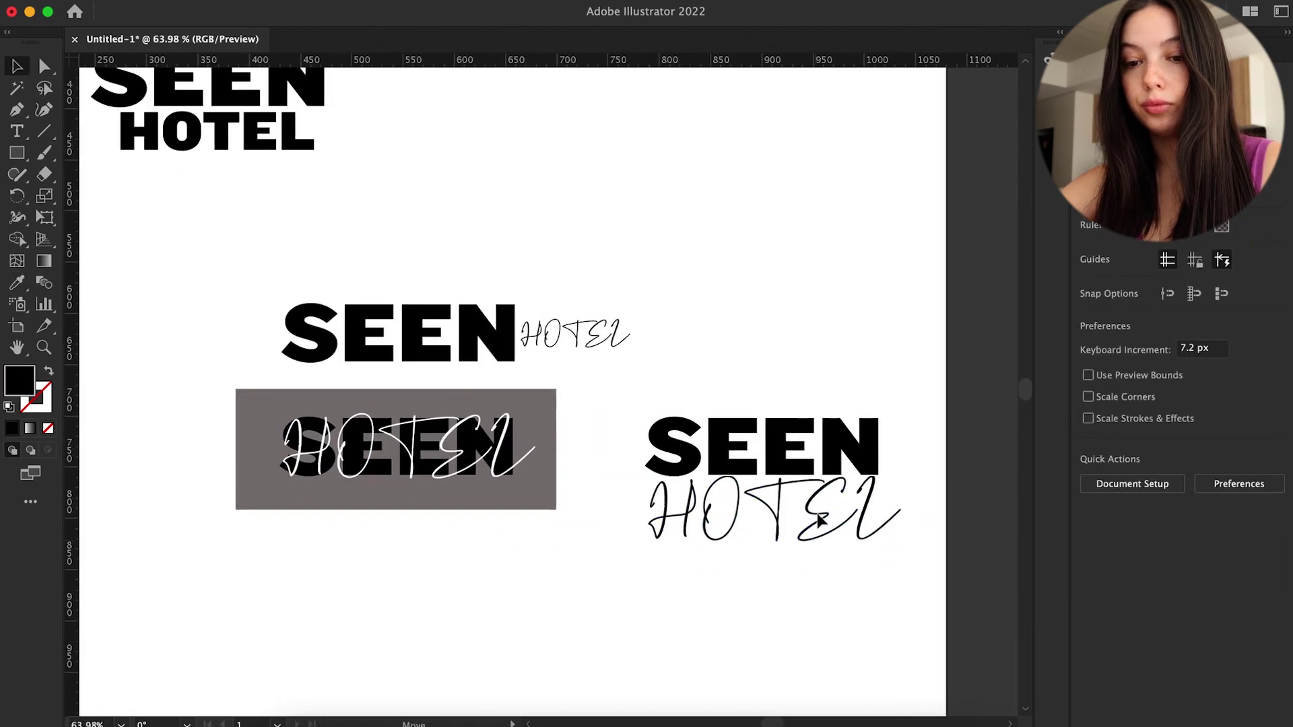
left_click_drag(865, 542, 834, 527)
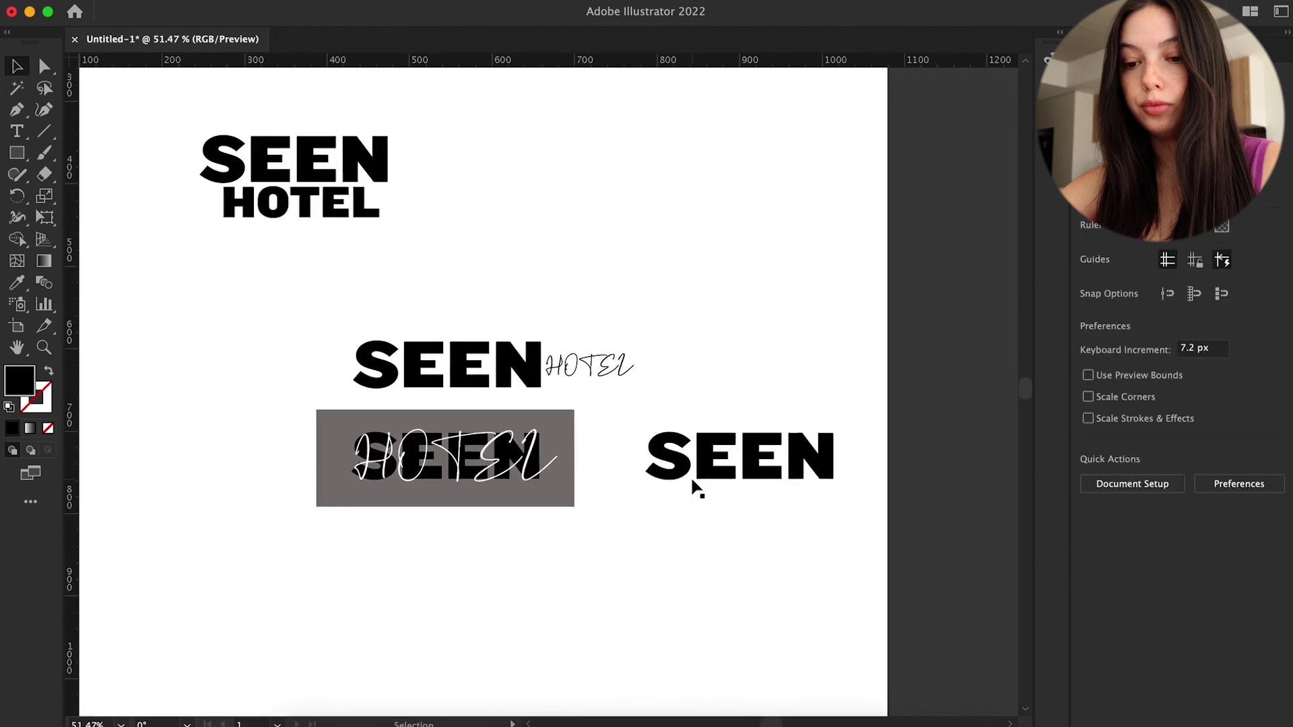
Step: Add a text frame below the SEEN copy beside the grey rectangle, containing the word "Hotel"
key("t")
left_click_drag(596, 499, 849, 574)
type("Hotel")
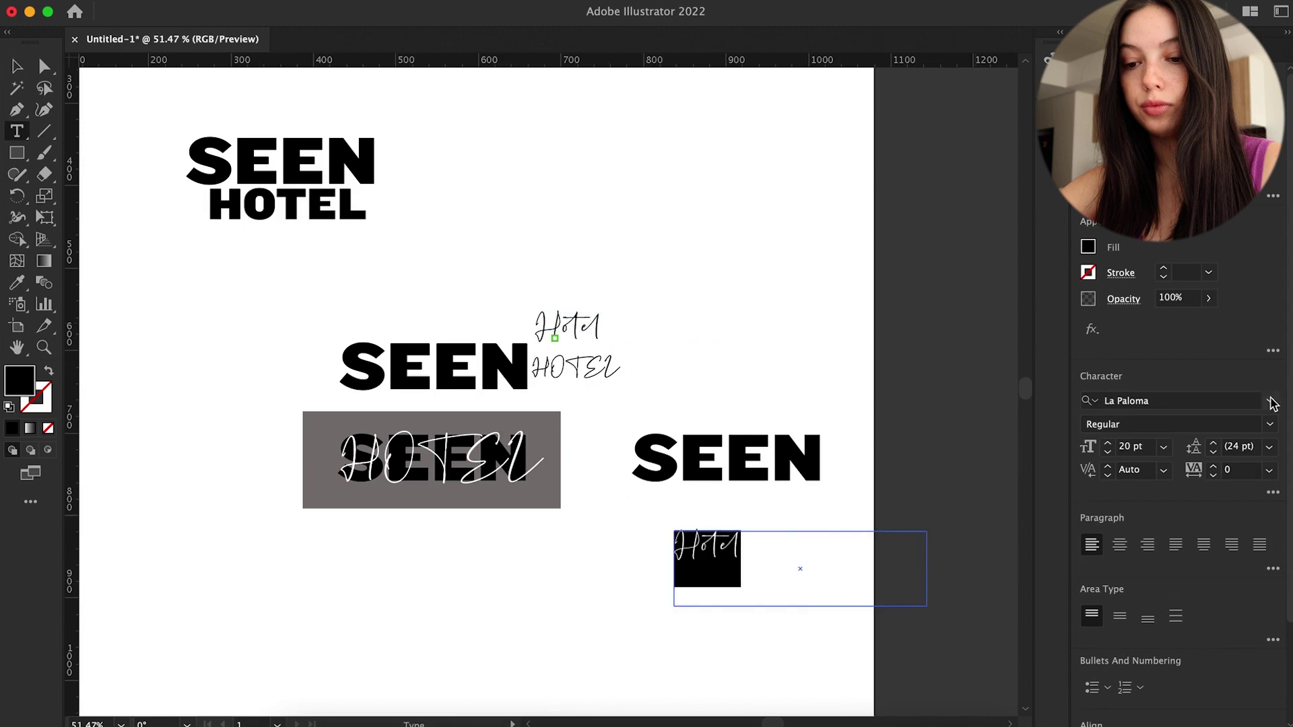
Step: Change the new Hotel text's font to the Harmony script and position it under the right half of SEEN
left_click(1145, 401)
scroll(957, 603, "down", 10)
scroll(950, 593, "up", 15)
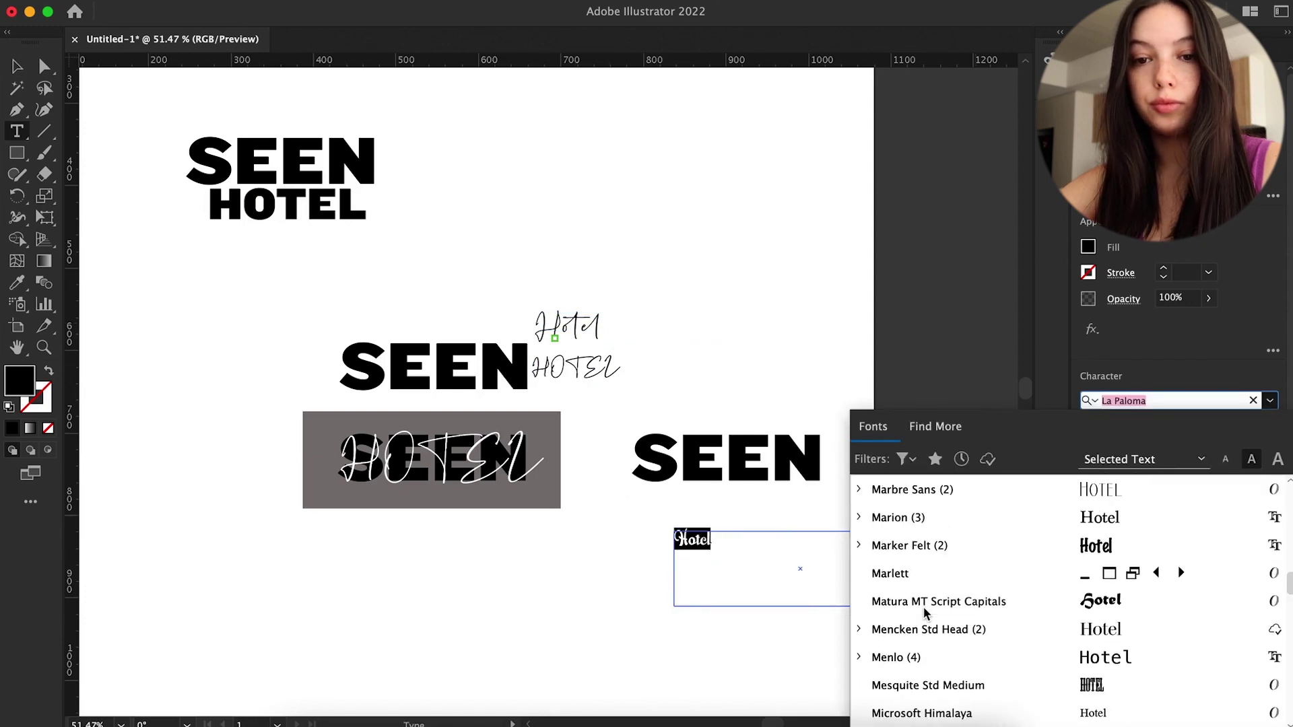
scroll(929, 512, "up", 15)
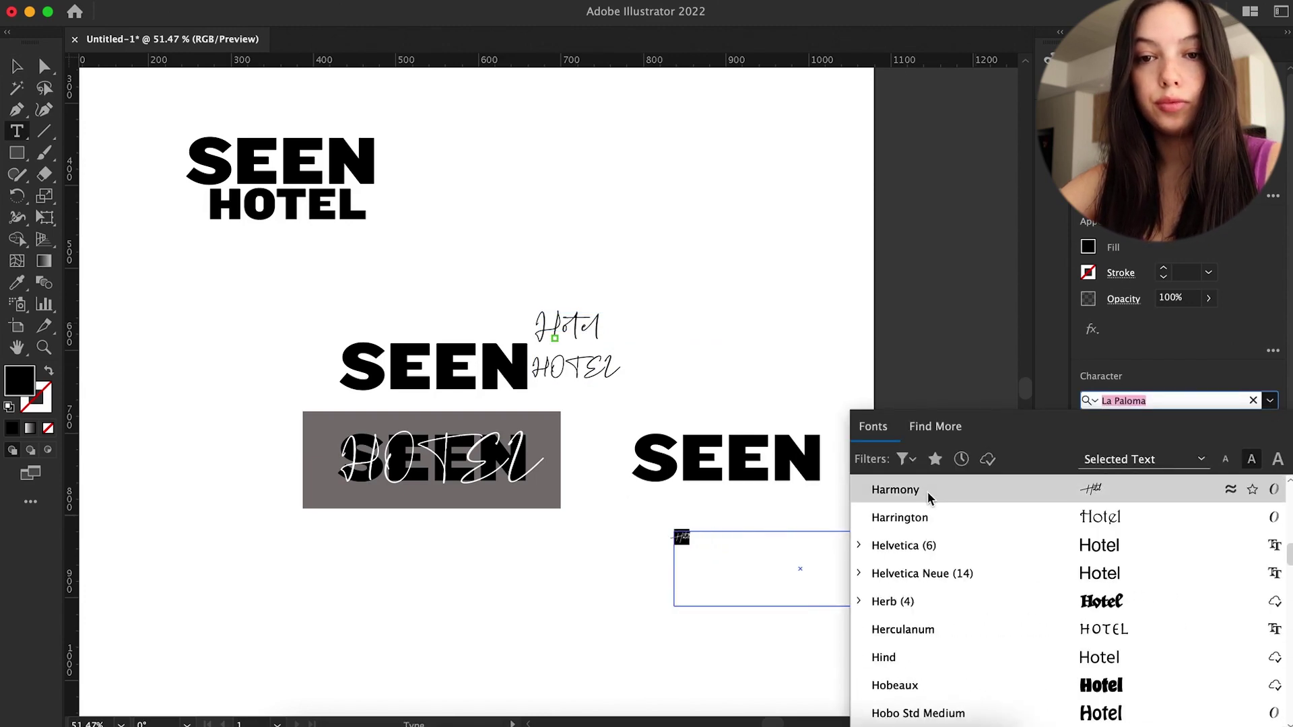
left_click(928, 492)
key("Escape")
left_click_drag(704, 559, 769, 511)
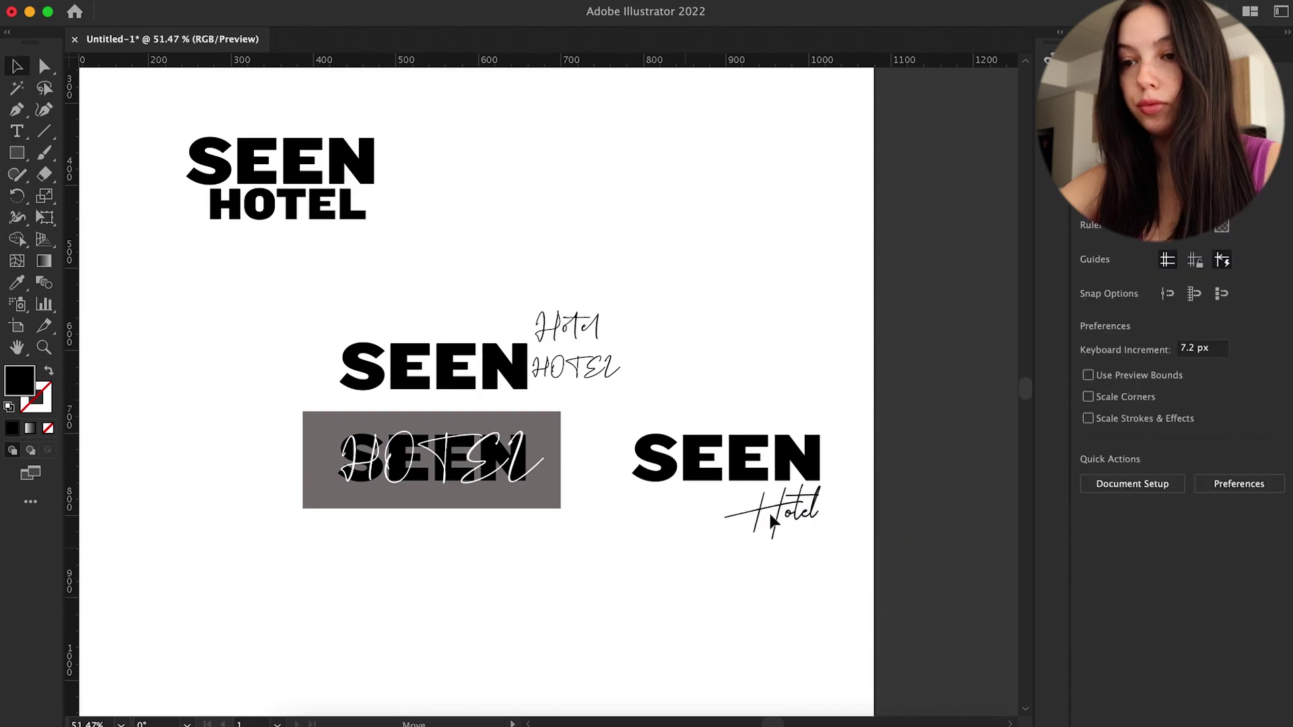
Step: Duplicate the grey rectangle with SEEN directly below and place a white copy of the Harmony script Hotel over it
key("super+0")
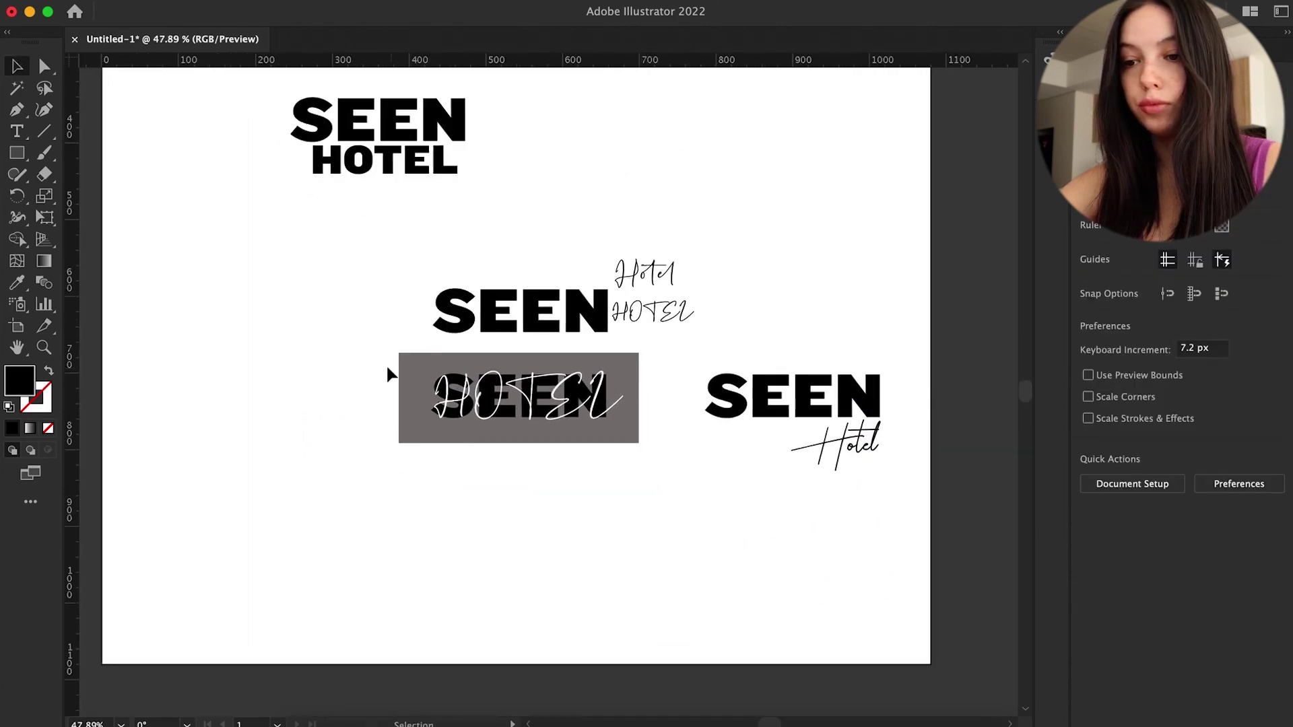
left_click_drag(391, 374, 391, 488)
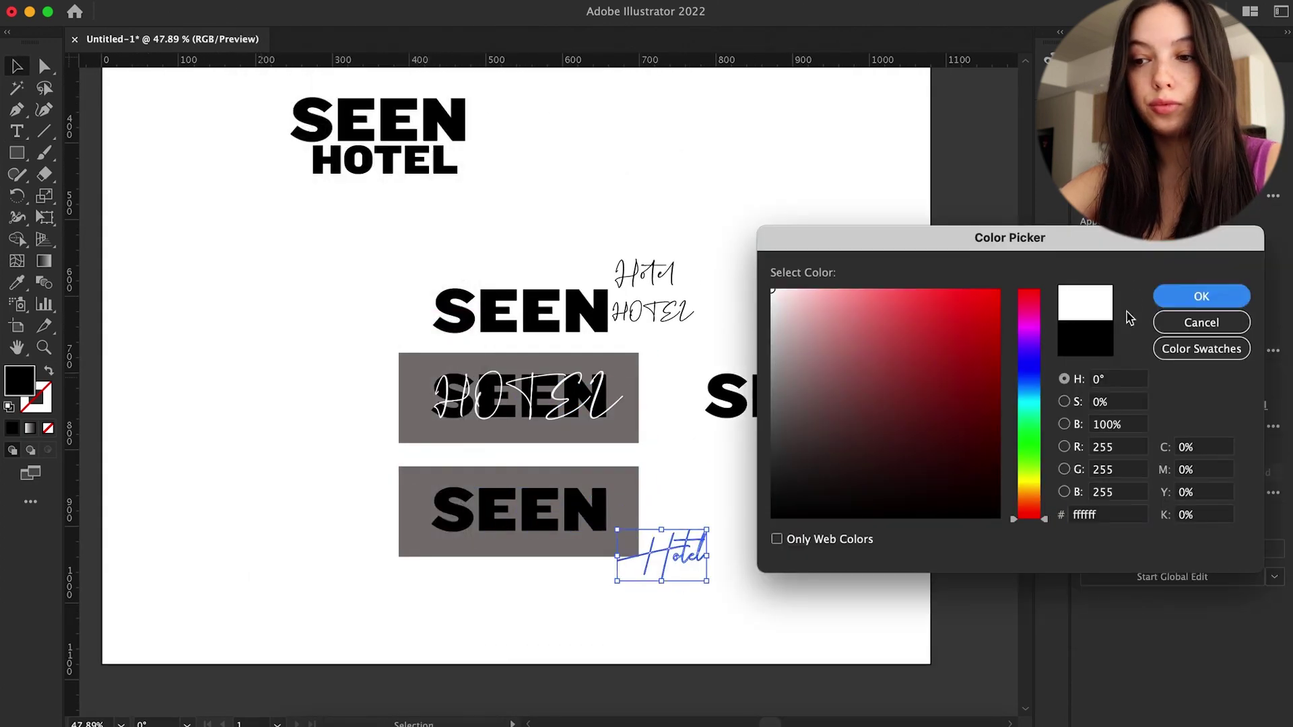
left_click(1201, 297)
left_click_drag(708, 555, 551, 516)
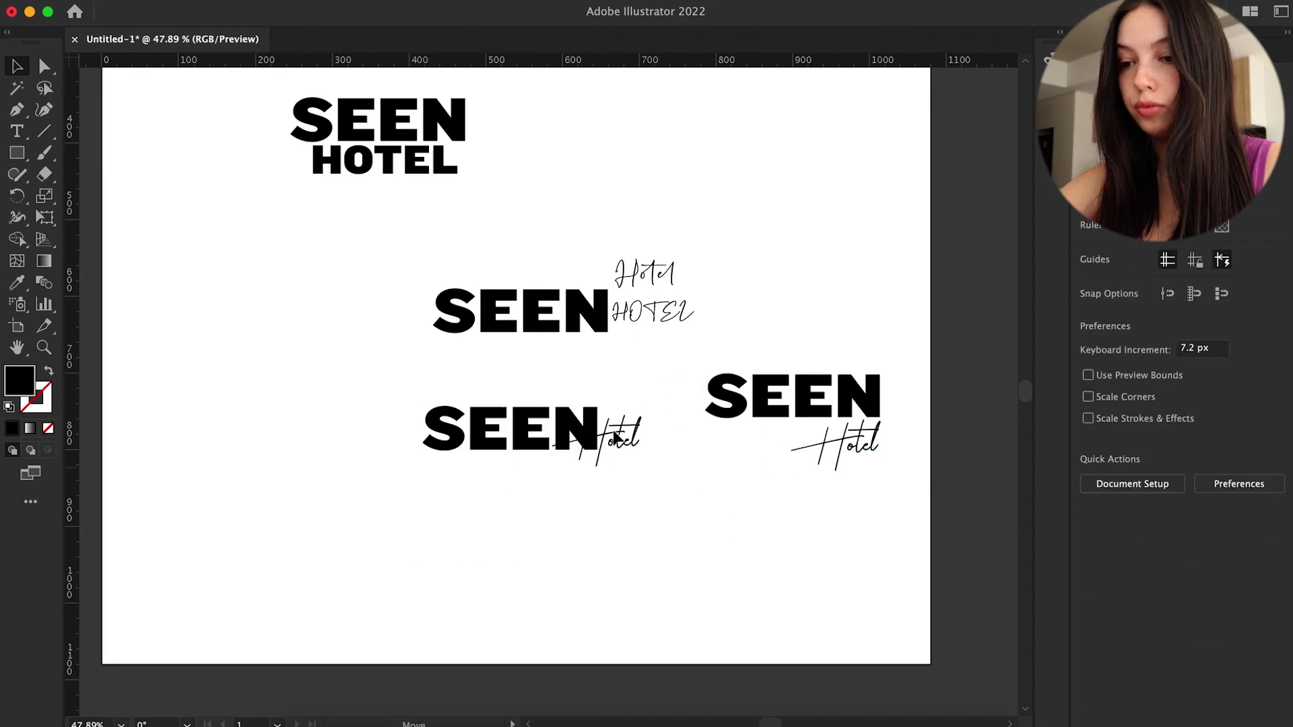
Step: Place a script copy at the end of the middle SEEN and change its text to lowercase "hotel"
left_click_drag(629, 441, 586, 438)
left_click(624, 398)
key("t")
scroll(624, 426, "up", 2)
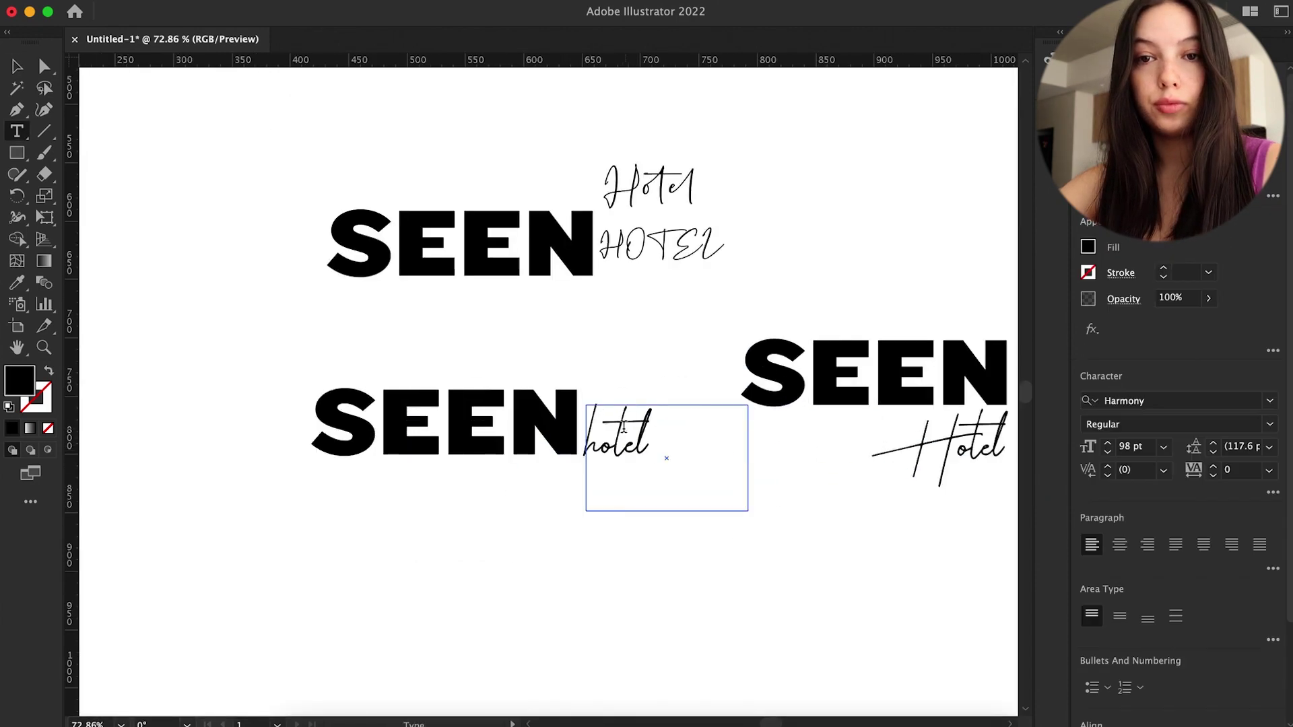
key("Escape")
Step: Try placing a copy of the script Hotel beneath the left half of the middle SEEN
scroll(607, 452, "down", 2)
left_click(881, 452)
left_click_drag(881, 453, 433, 497)
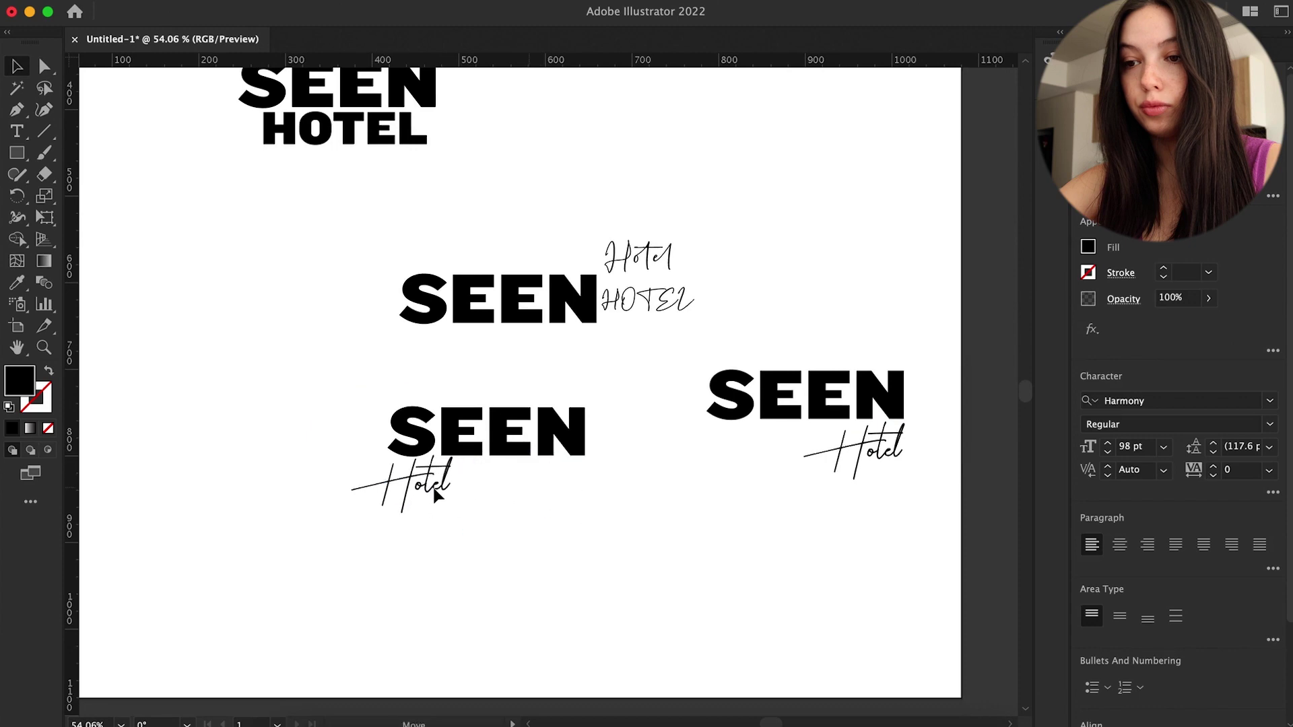
key("ctrl+z")
Step: Delete the SEEN variations in the middle of the artboard and move the stacked SEEN HOTEL down beside the script version
left_click(510, 500)
left_click_drag(648, 268, 608, 396)
scroll(617, 341, "down", 1)
left_click(519, 425)
key("=")
key("Delete")
left_click(505, 284)
left_click(787, 400)
key("v")
scroll(610, 398, "down", 1)
left_click_drag(269, 125, 336, 462)
key("Delete")
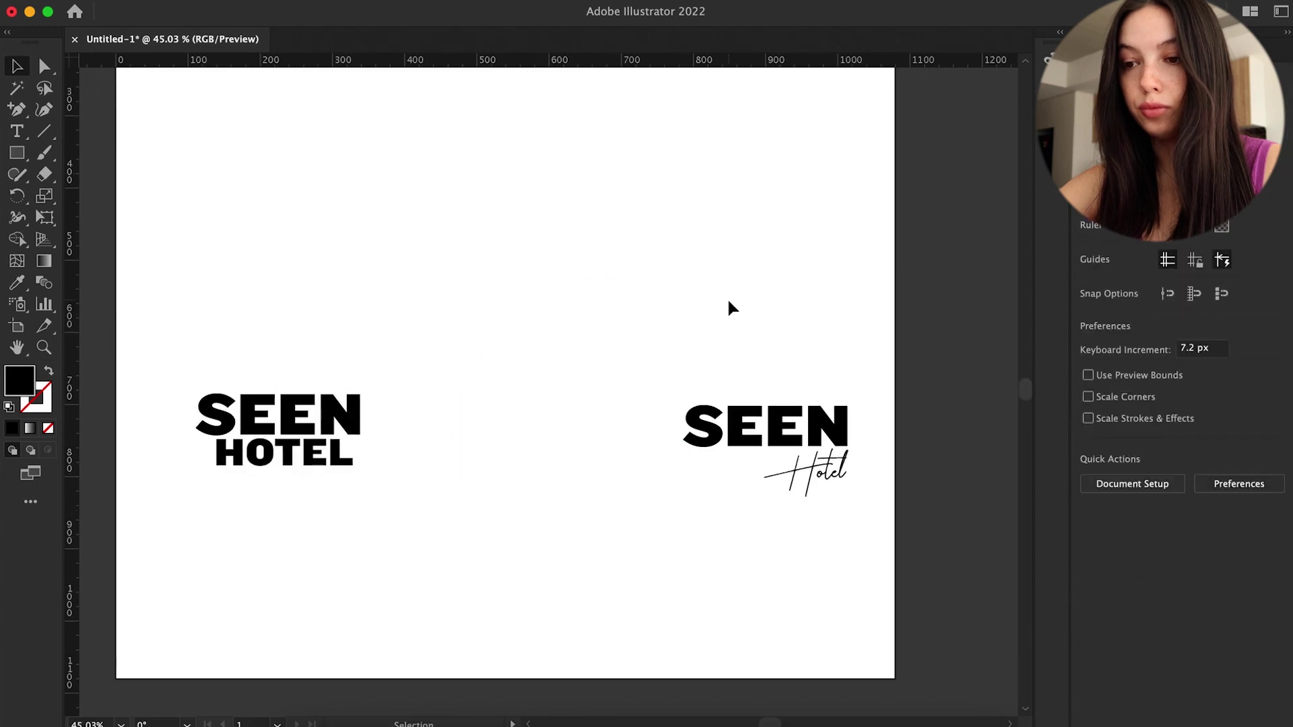
Step: Move the script SEEN Hotel logo next to the stacked SEEN HOTEL
left_click_drag(829, 431, 566, 419)
scroll(511, 365, "left", 2)
left_click(418, 412)
left_click_drag(473, 427, 460, 432)
left_click(364, 450)
Step: Add a stacked SEEN HOTEL with a smaller HOTEL below the pair and save the document as seenhotel.ai
left_click_drag(553, 472, 437, 472)
left_click(394, 492)
scroll(458, 455, "left", 1)
scroll(533, 450, "up", 1)
double_click(669, 406)
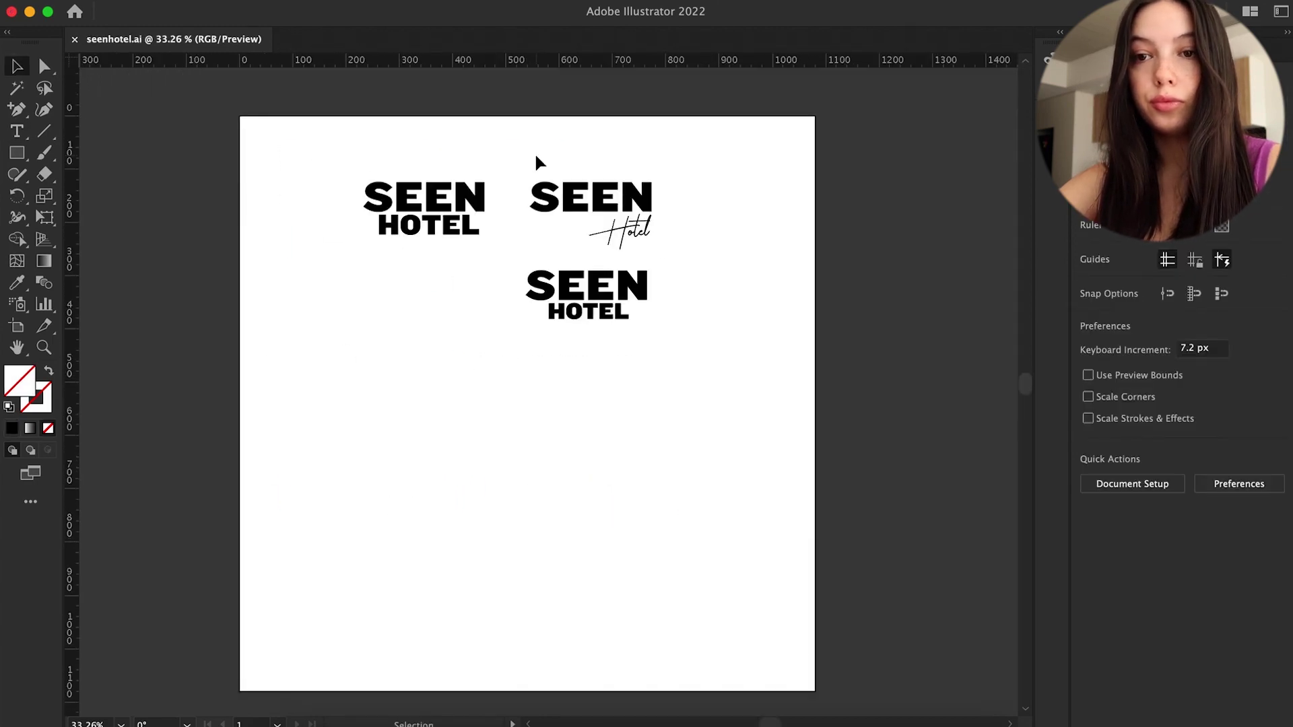
Step: Replace the upper-left stacked logo with the smaller-HOTEL version and place a duplicate of the script logo centred below the pair
left_click_drag(571, 237, 376, 338)
left_click_drag(387, 139, 427, 189)
key("Delete")
left_click_drag(583, 292, 456, 224)
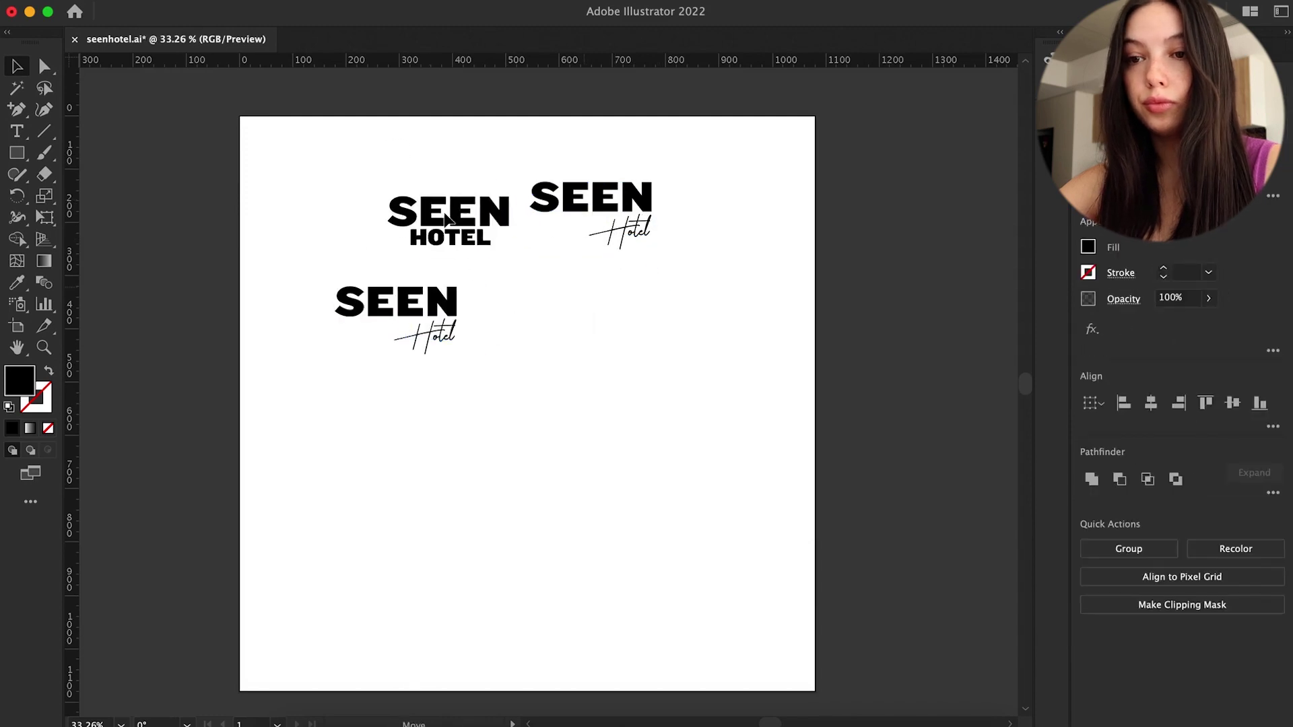
left_click(447, 324)
left_click_drag(447, 324, 565, 310)
left_click(411, 212)
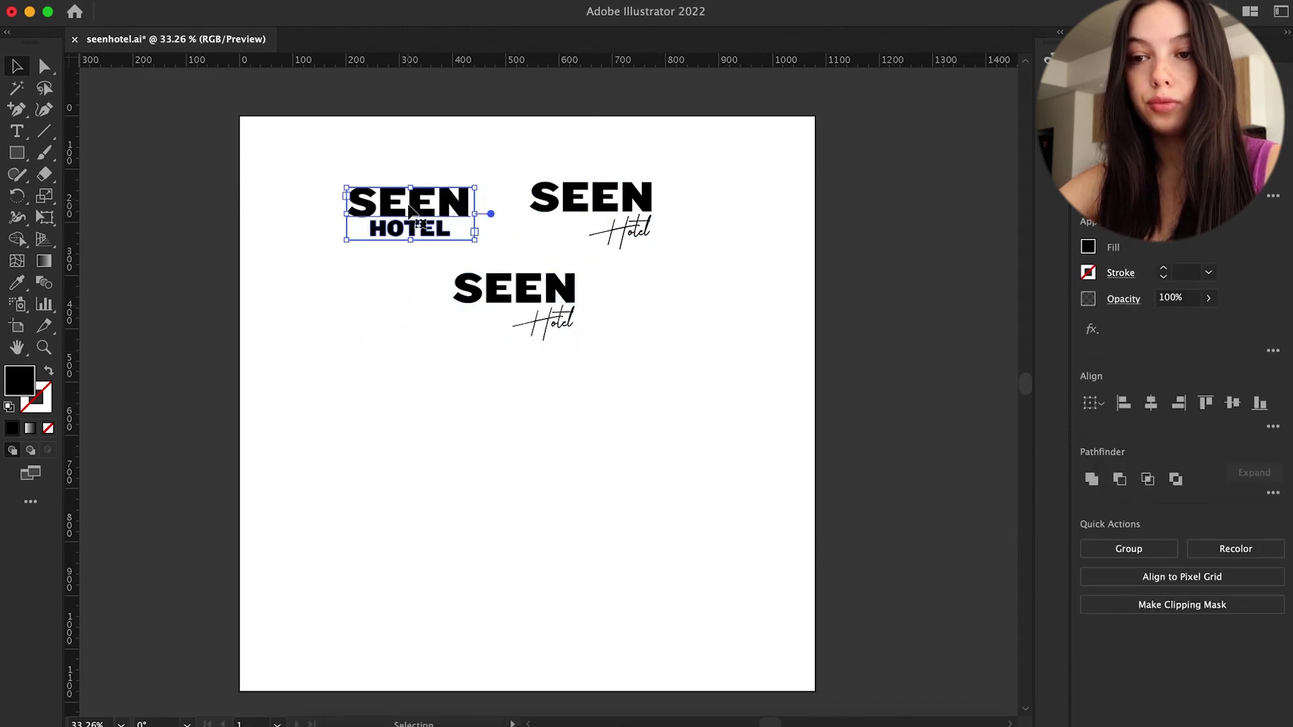
left_click(482, 245)
Step: Shorten the duplicated logo's SEEN to "S" and its script Hotel to "H"
double_click(526, 291)
left_click_drag(577, 290, 485, 290)
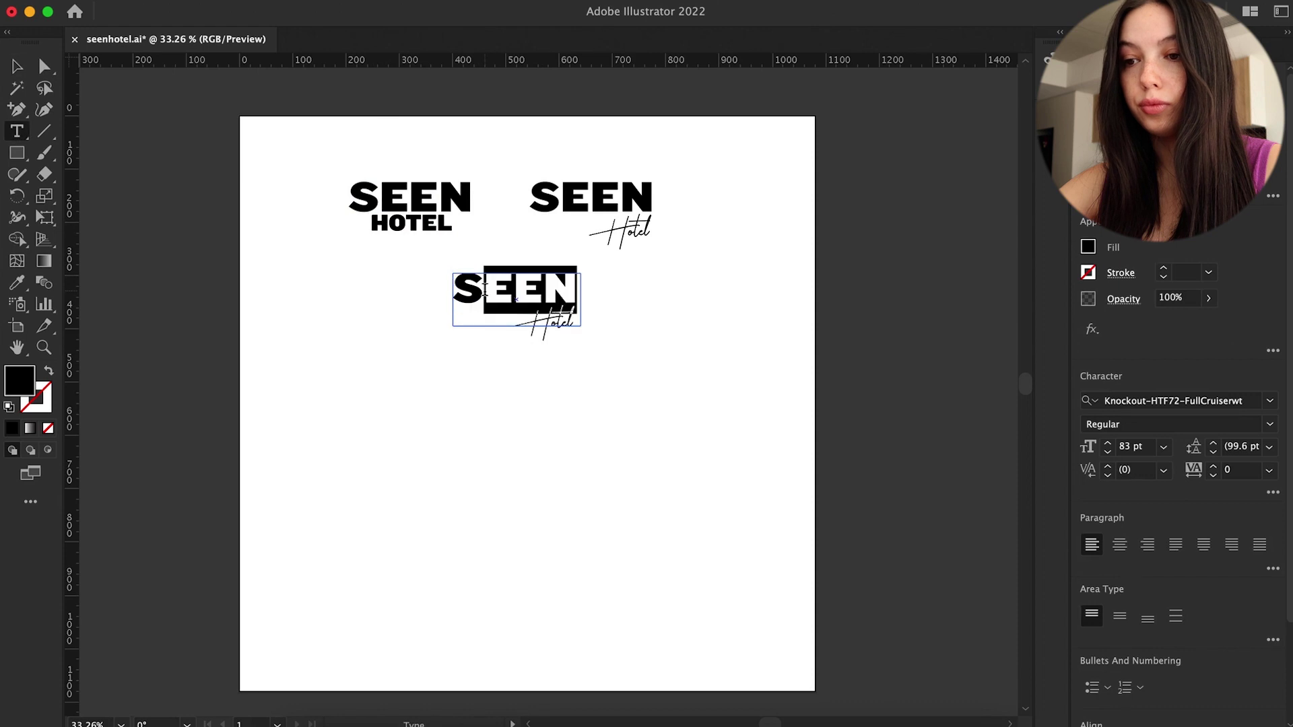
left_click(525, 330)
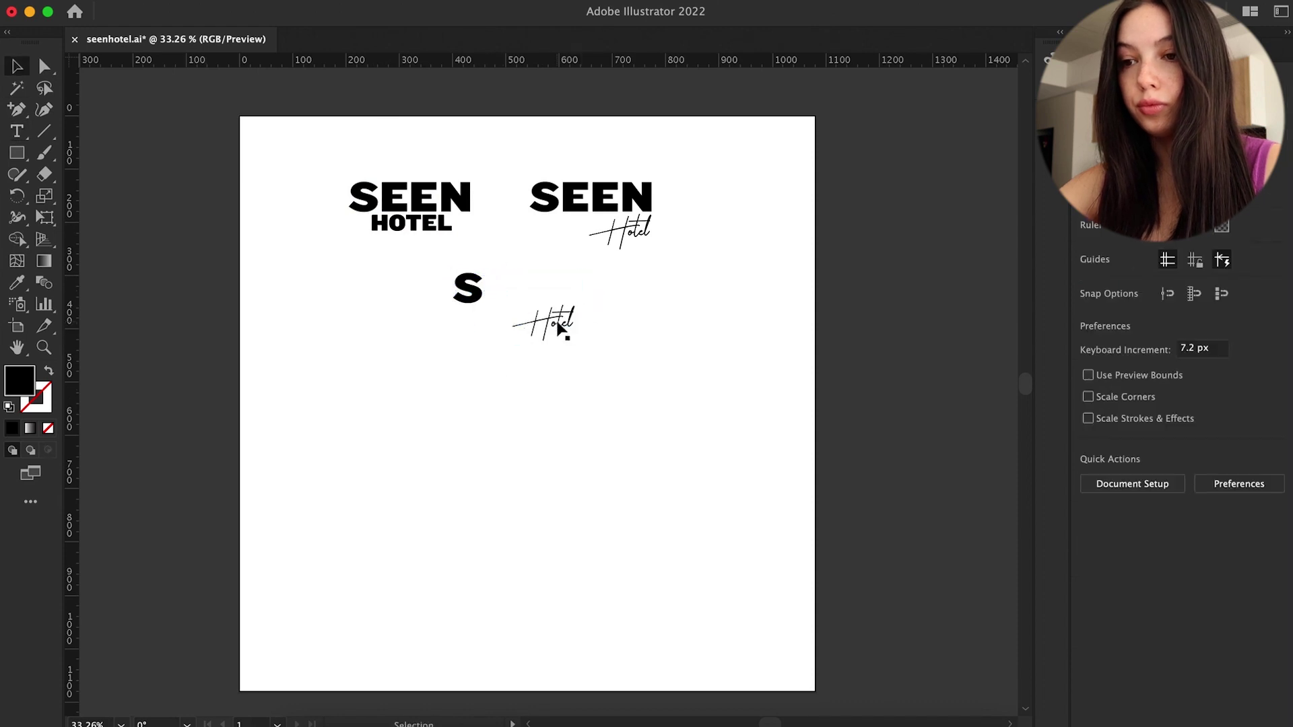
double_click(559, 326)
left_click(570, 339)
Step: Lay the script H over the bold S and set the H's fill to white
mouse_move(536, 324)
left_mouse_down()
mouse_move(503, 298)
mouse_move(552, 310)
left_mouse_up()
left_click_drag(473, 290, 509, 295)
scroll(507, 295, "up", 5)
left_click(605, 317)
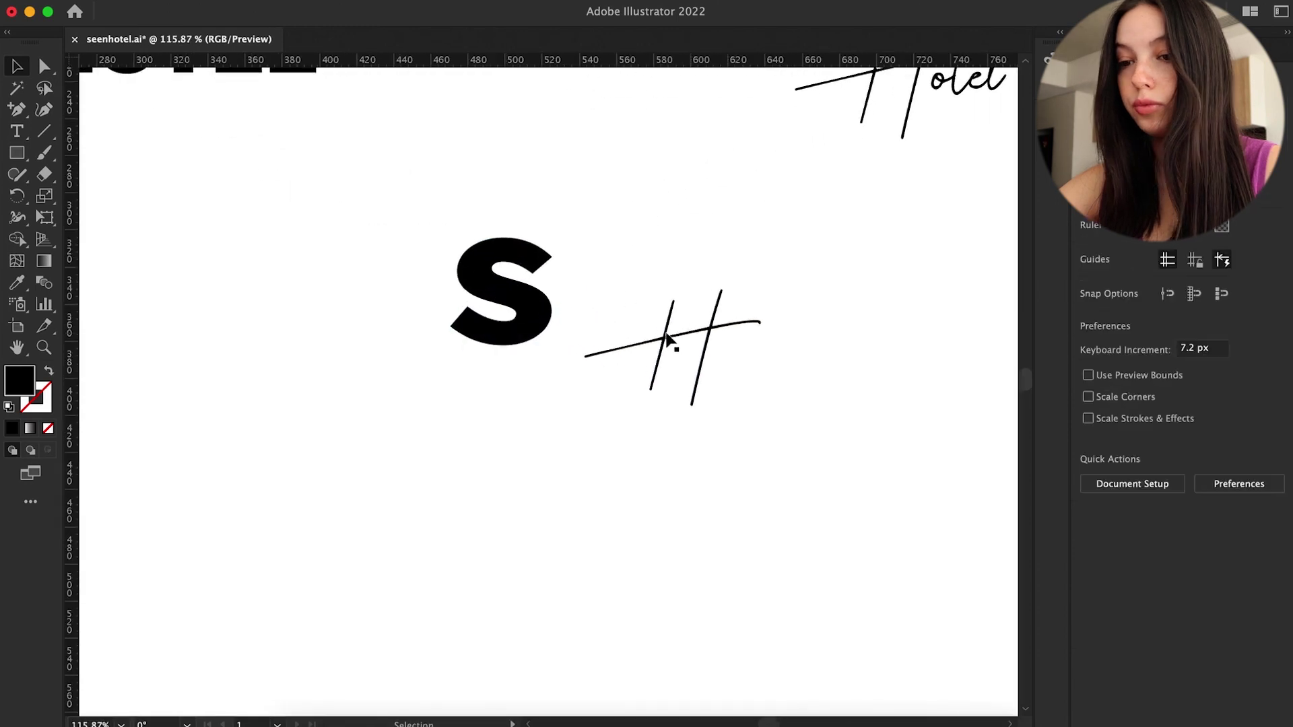
left_click(487, 290)
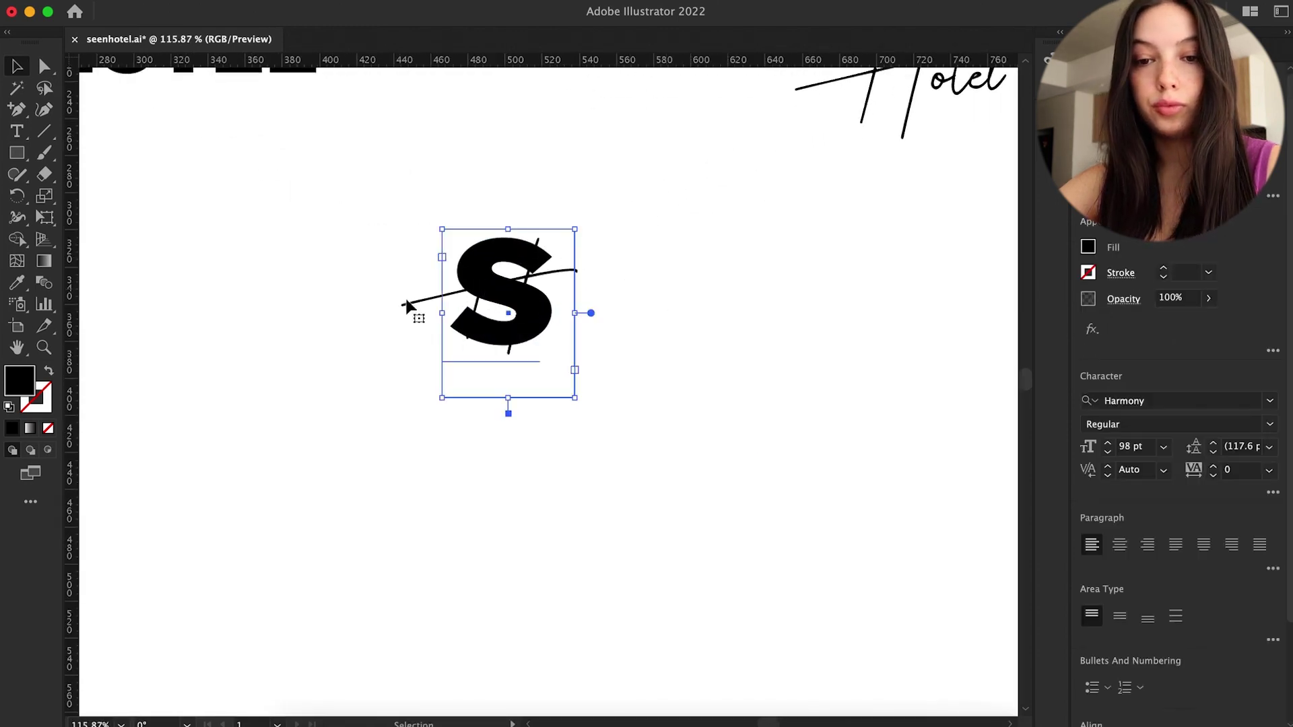
double_click(18, 381)
left_click(1156, 299)
Step: Draw a rectangle around the S and H monogram, fill it dark grey and place it behind the letters
left_click(189, 209)
key("m")
left_click_drag(391, 197, 543, 298)
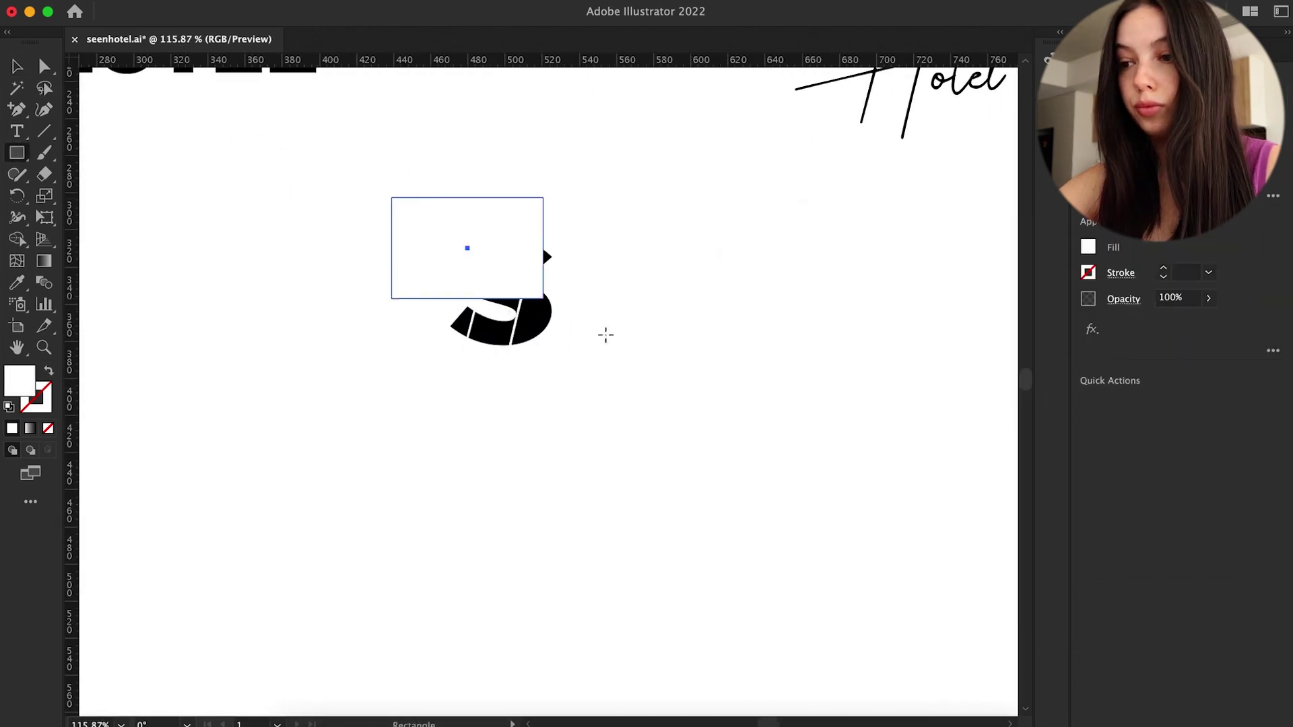
double_click(27, 382)
left_click(772, 427)
left_click(1202, 296)
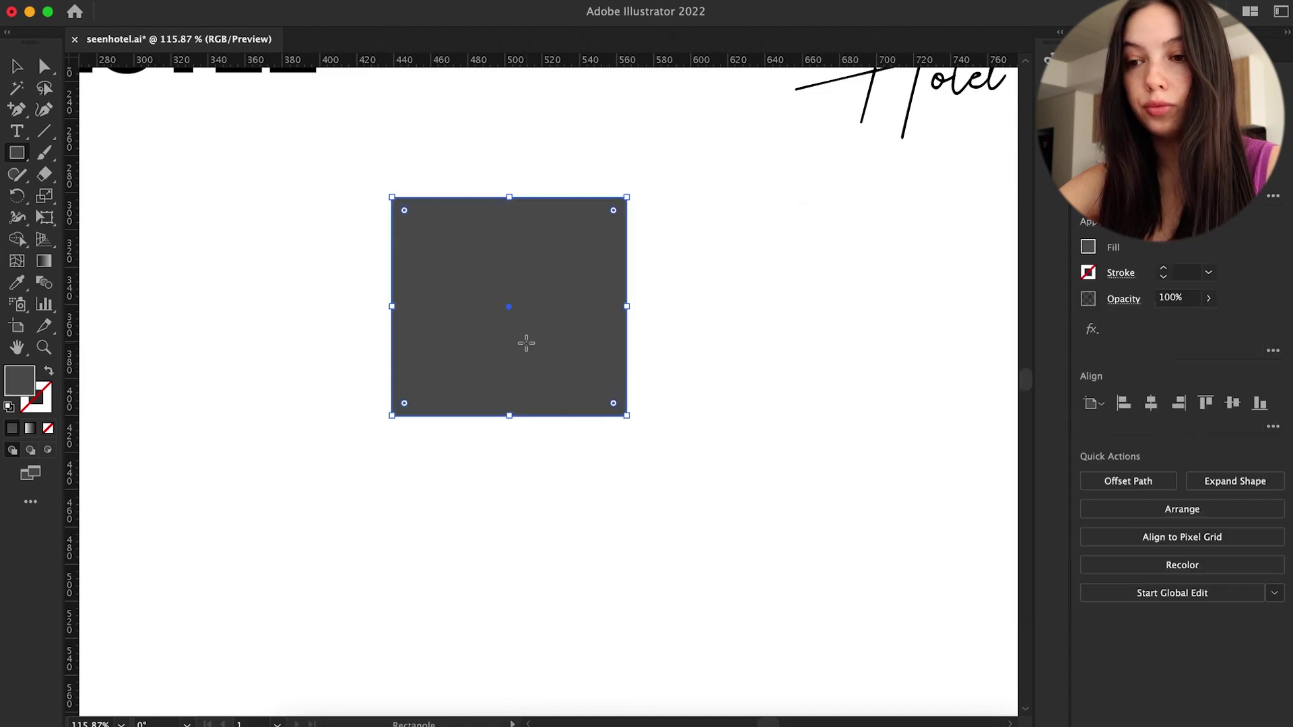
left_click(773, 443)
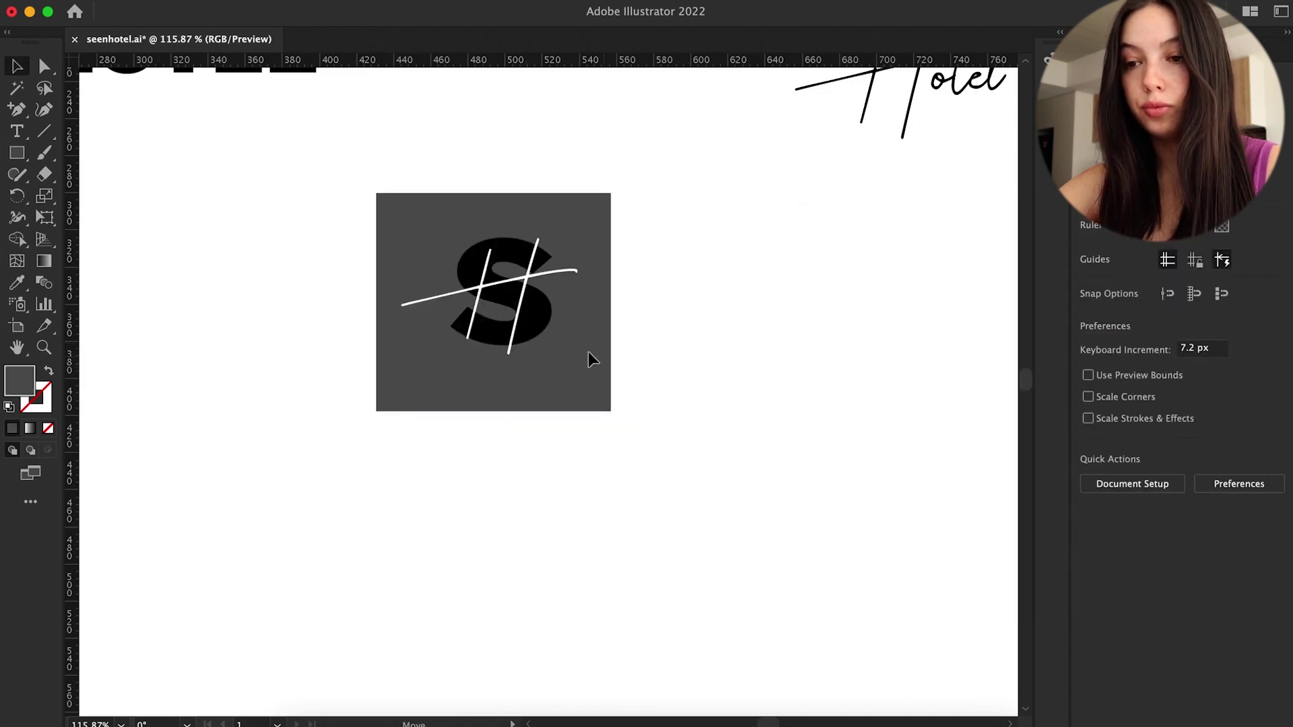
Step: Convert the white script H to outlines
left_click(516, 283)
left_click(252, 1)
left_click(316, 318)
left_click(766, 327)
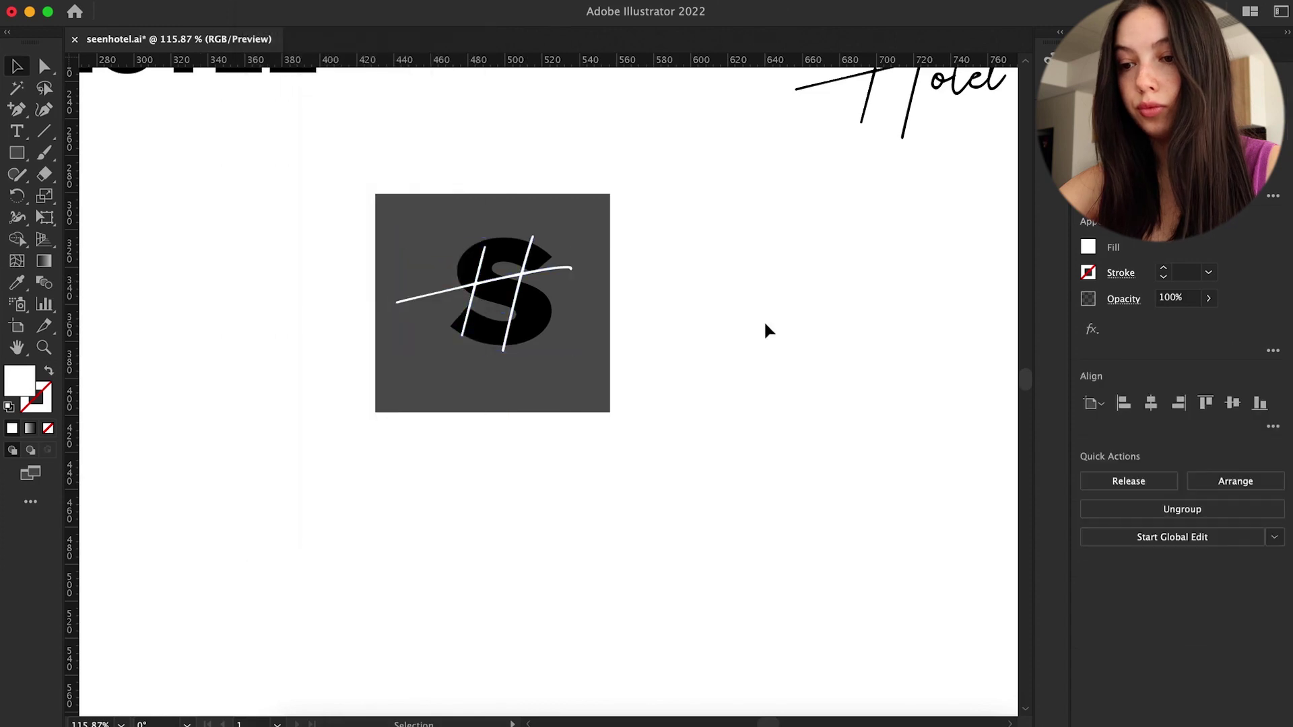
Step: Lock the dark grey rectangle behind the monogram
key("a")
left_click(529, 252)
scroll(532, 237, "up", 5)
left_click(543, 248)
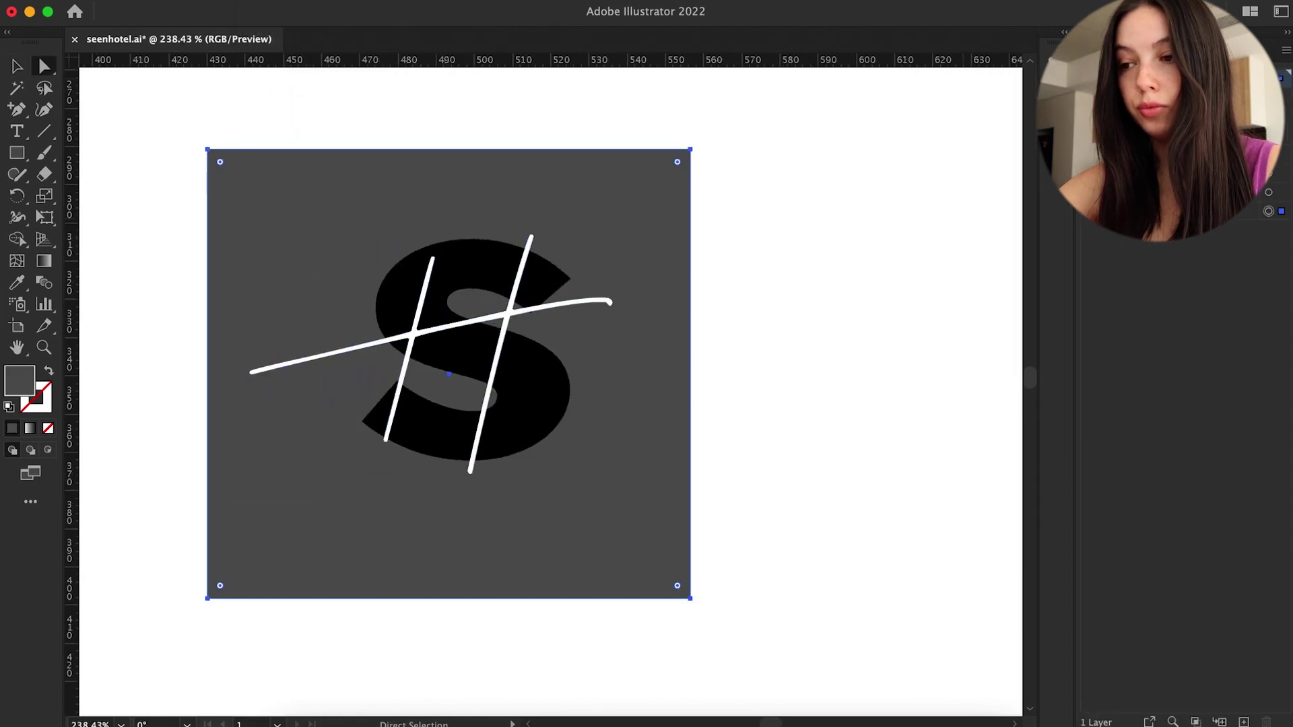
left_click(1105, 50)
Step: Extend the upper end of the H's right stem well beyond the top of the S
left_click_drag(508, 207, 525, 227)
key("super+z")
left_click(632, 302)
left_click(528, 244)
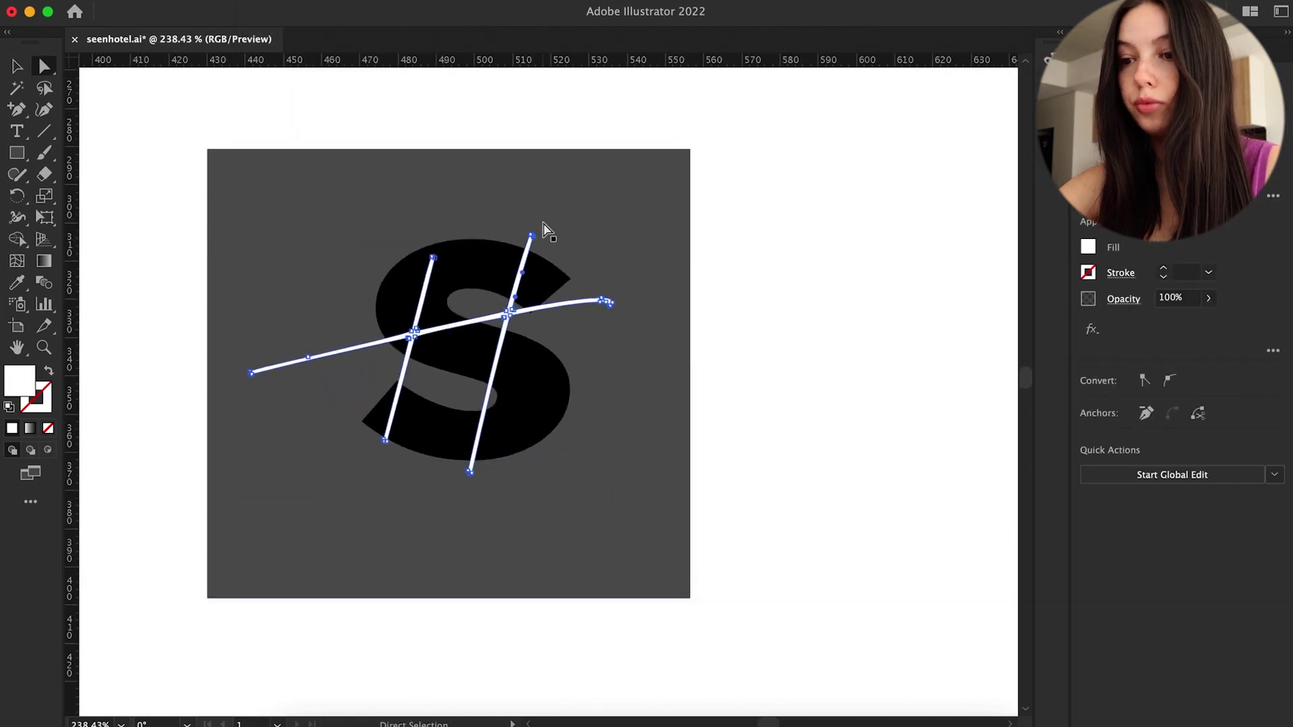
left_click(573, 225)
left_click(252, 1)
left_click(317, 317)
left_click(532, 238)
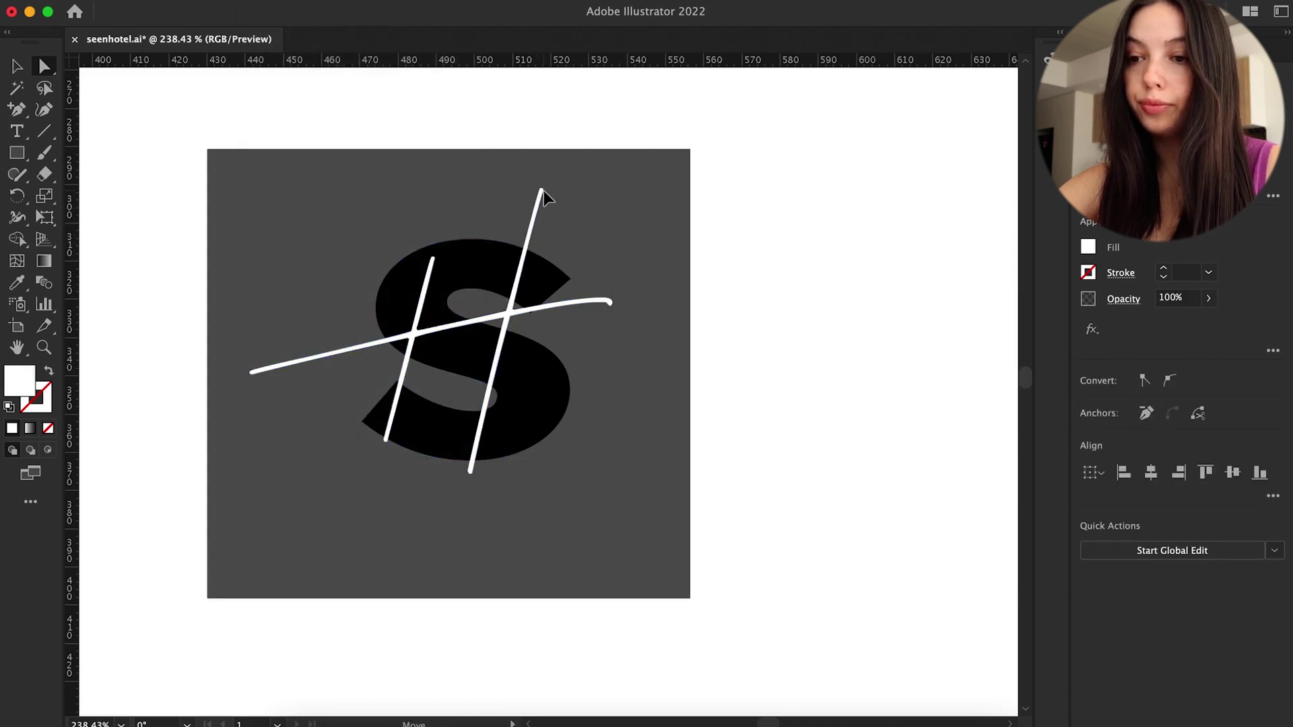
left_click(813, 327)
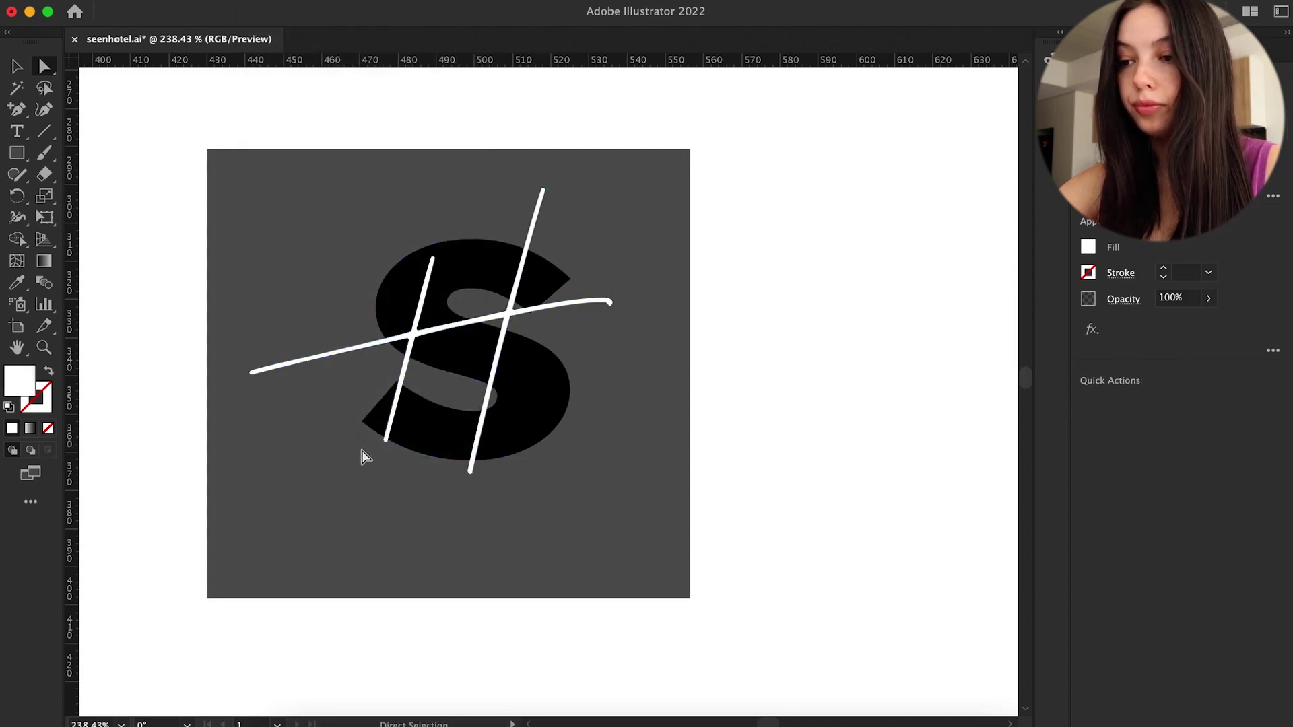
Step: Extend the lower end of the H's right stem well below the S
scroll(494, 492, "down", 5)
scroll(494, 491, "up", 6)
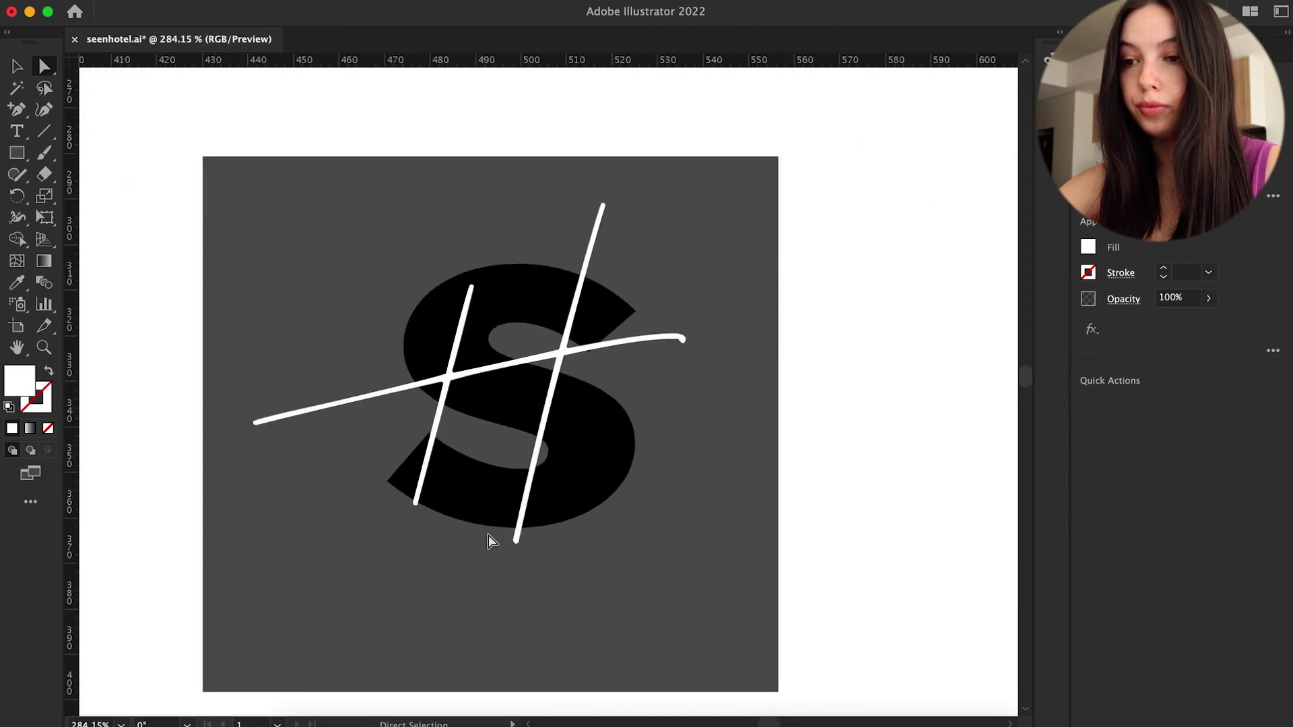
left_click(508, 547)
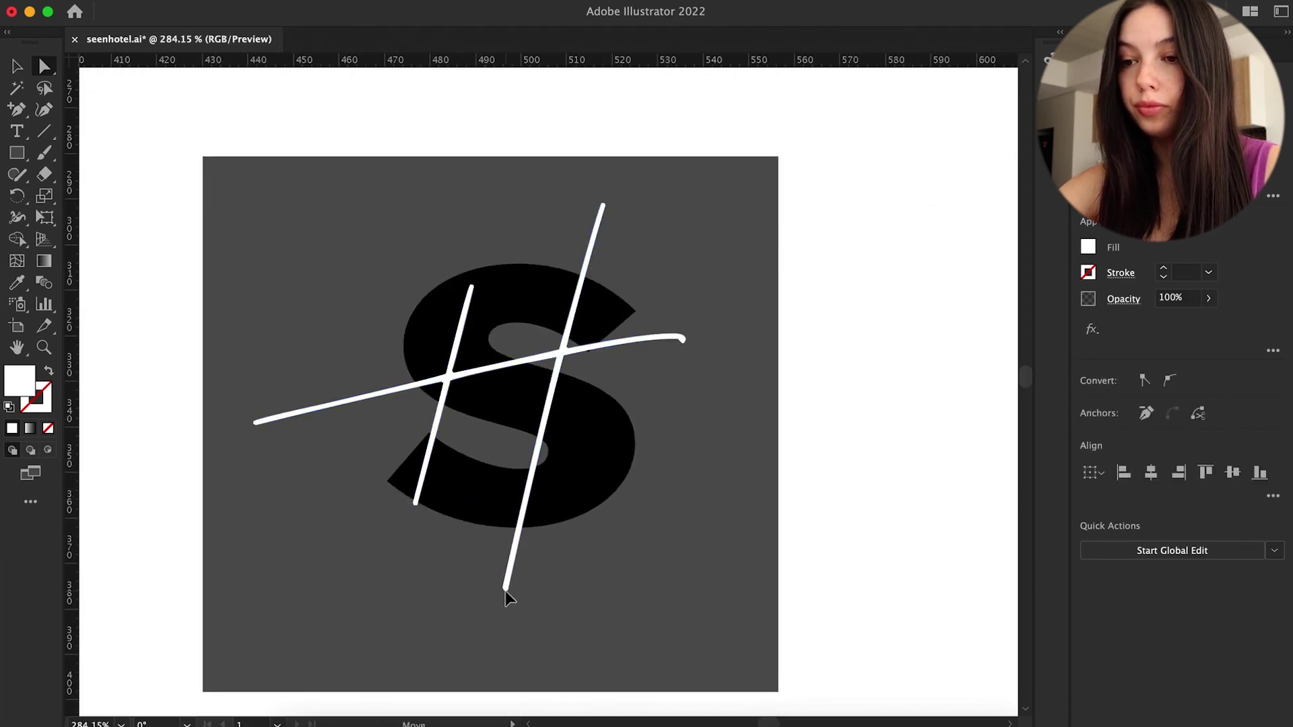
left_click(592, 596)
Step: Lengthen the lower end of the H's left stem slightly past the lower edge of the S
scroll(614, 570, "down", 5)
scroll(430, 520, "up", 6)
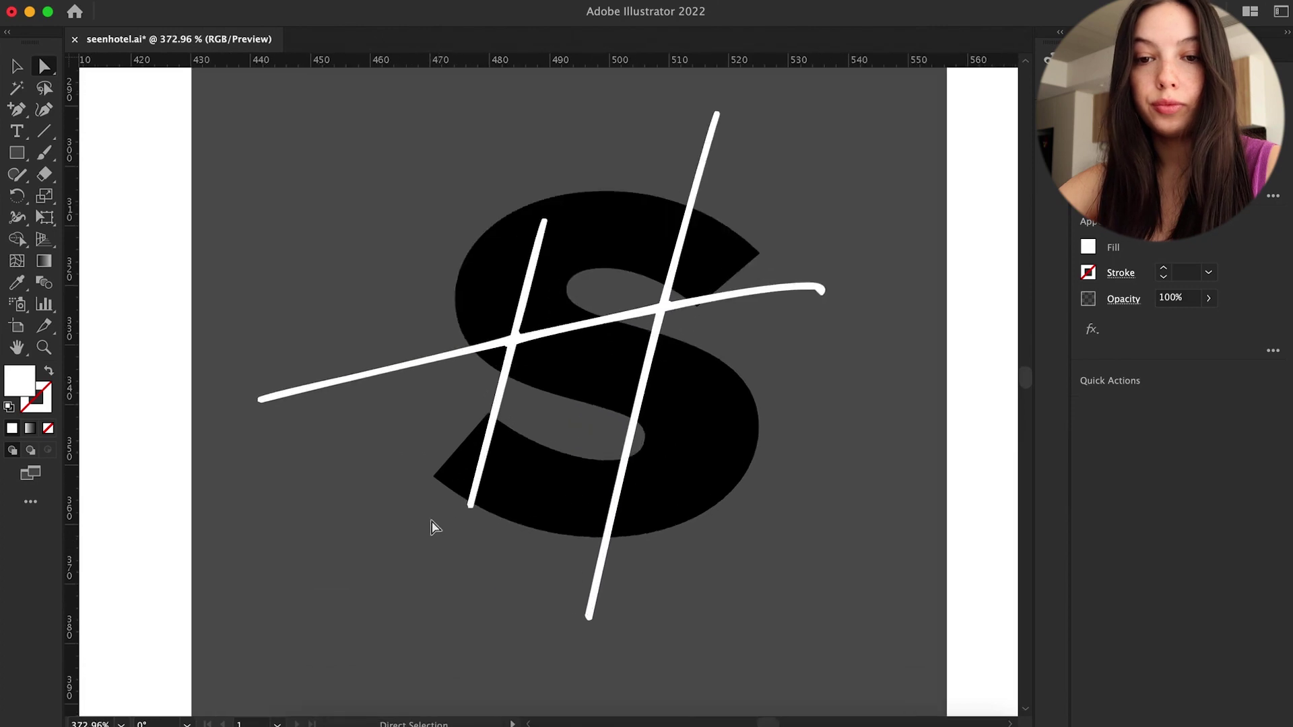
left_click(471, 518)
left_click(471, 512)
scroll(472, 509, "up", 9)
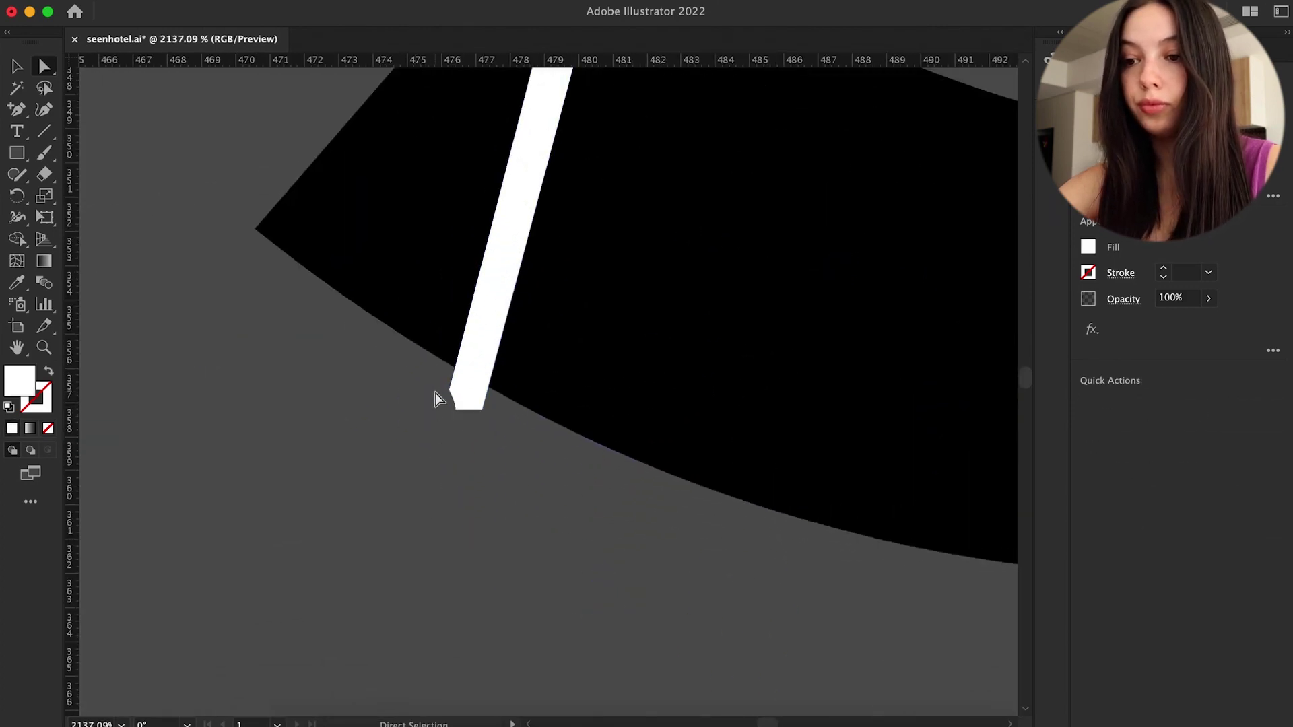
left_click(537, 372)
scroll(536, 372, "down", 4)
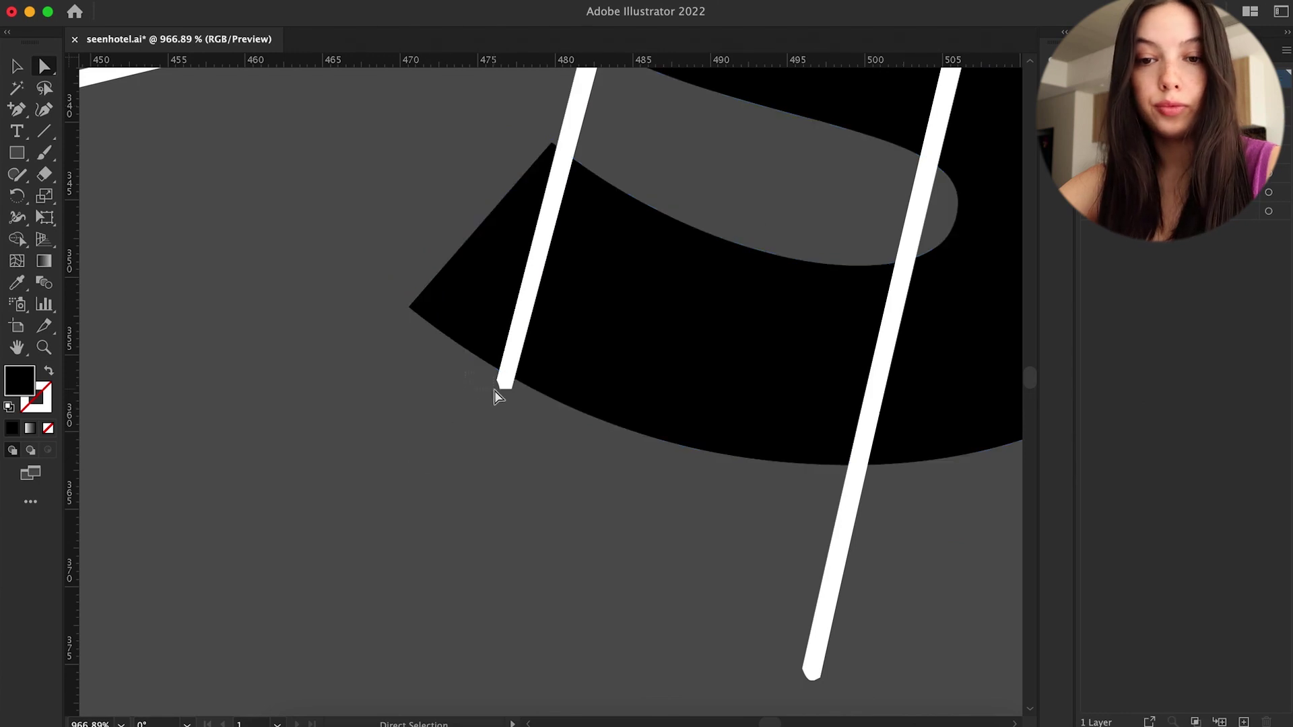
scroll(479, 404, "down", 5)
left_click(487, 414)
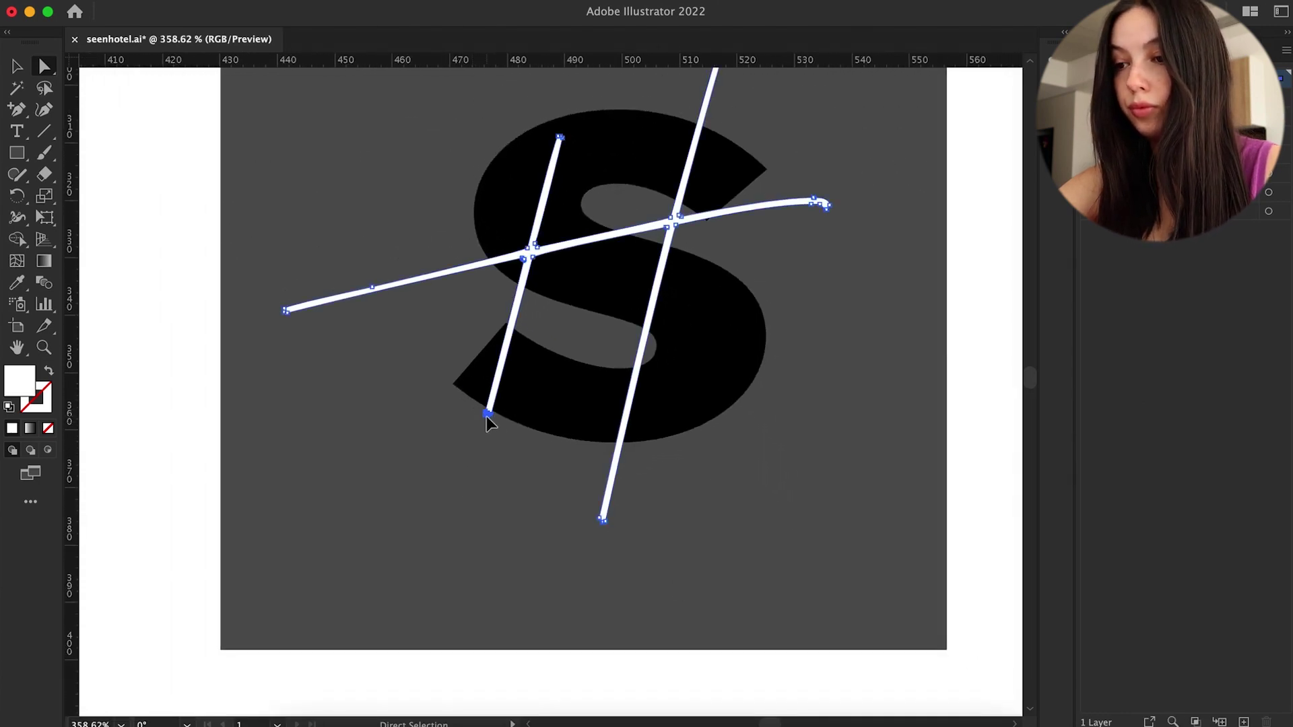
left_click_drag(476, 467, 481, 435)
scroll(527, 461, "down", 2)
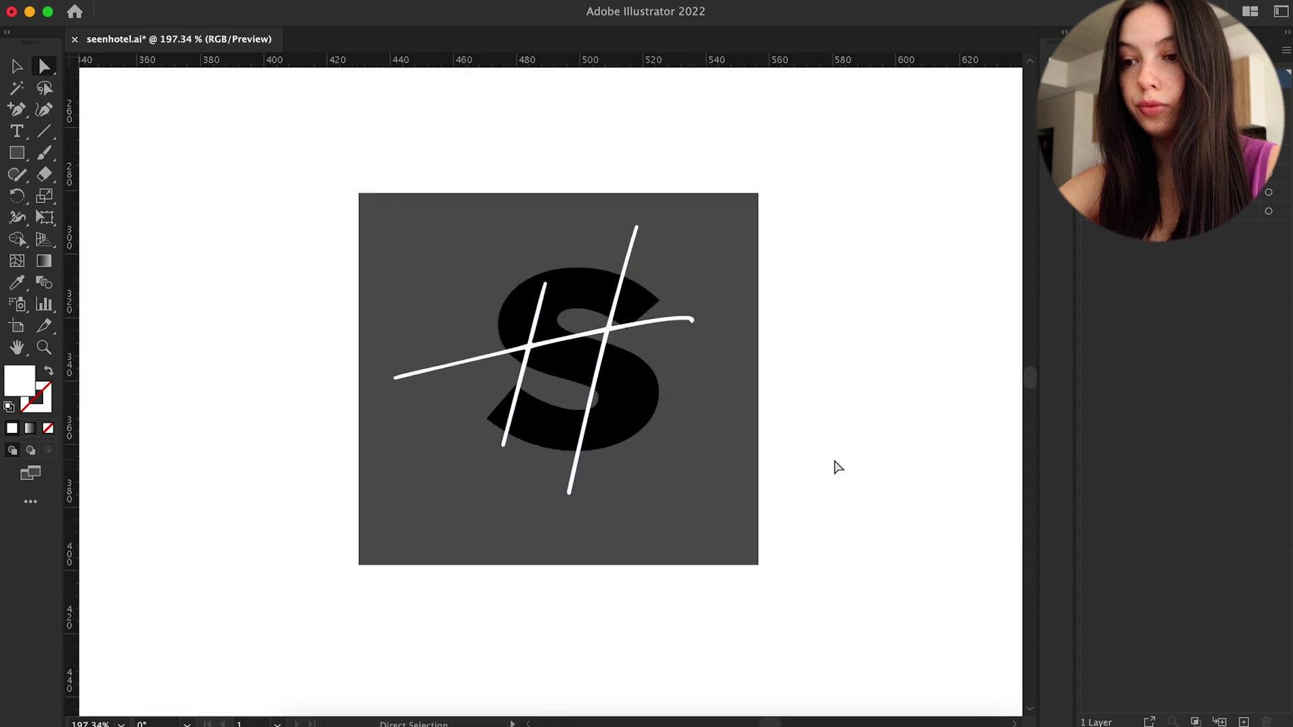
Step: Review the monogram alongside the two SEEN logos and save the document
key("v")
scroll(694, 428, "down", 1)
scroll(690, 426, "down", 2)
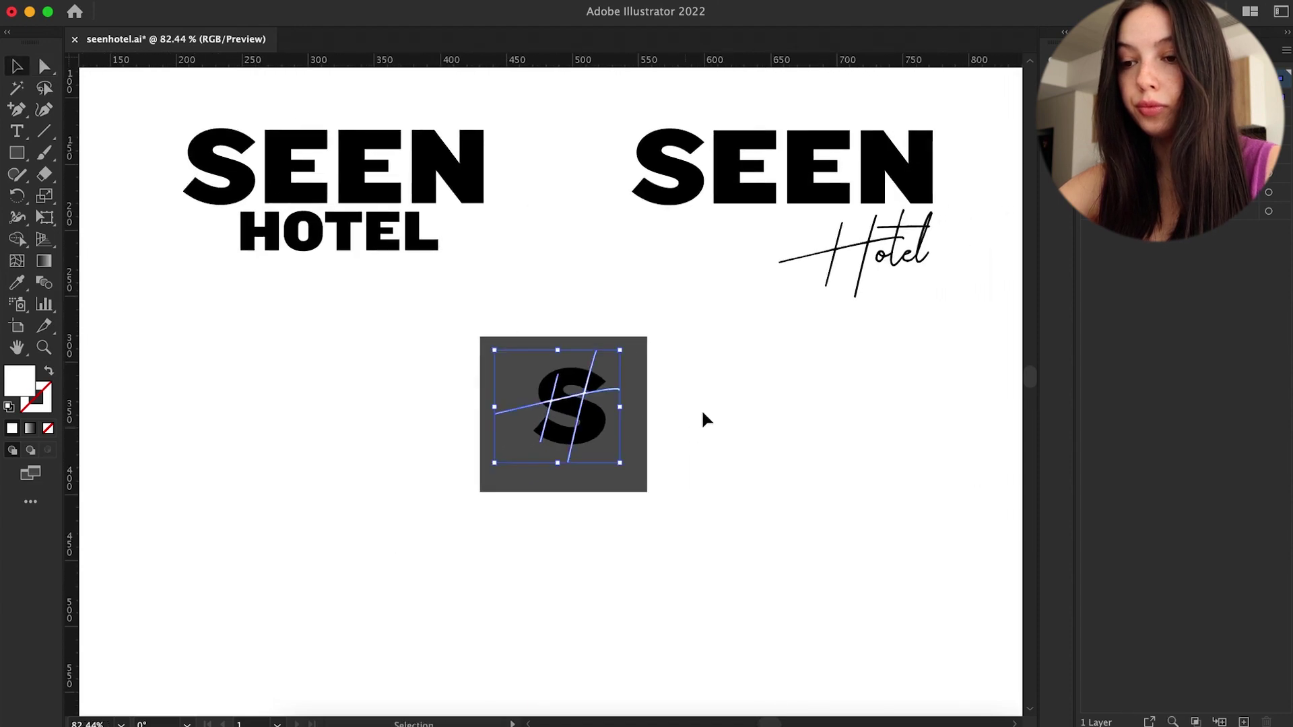
left_click(744, 464)
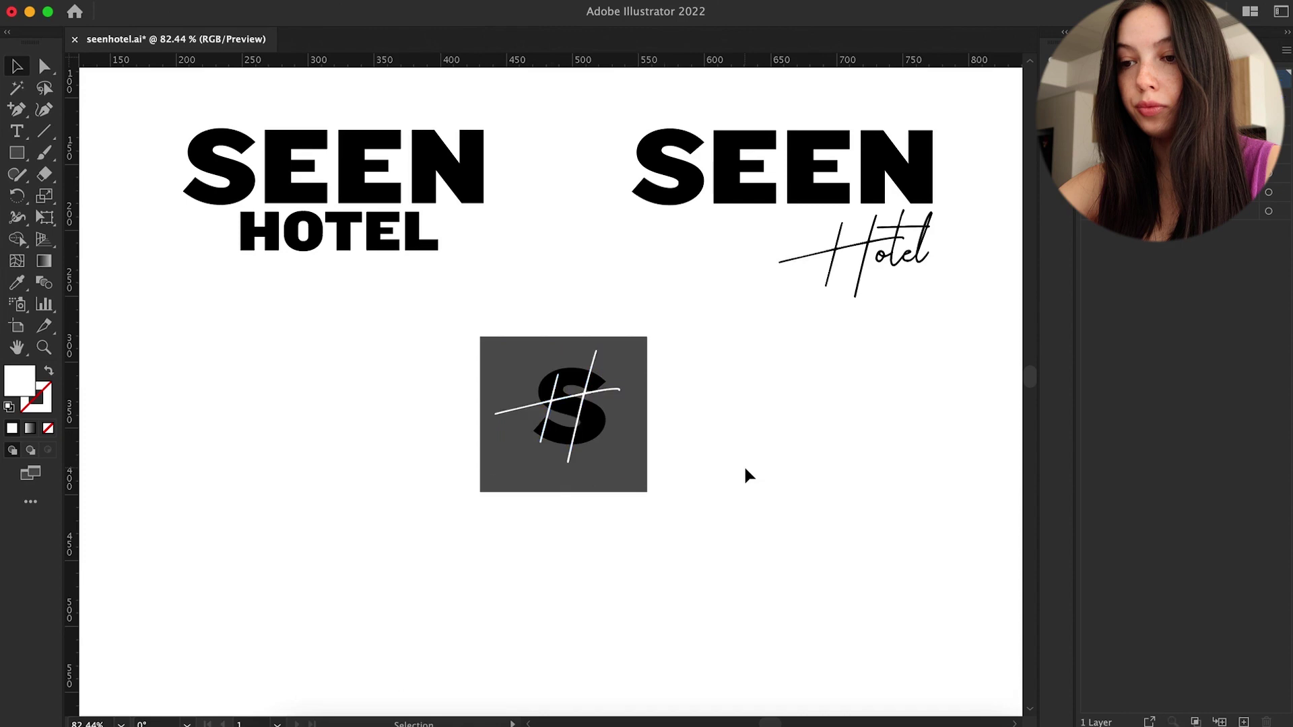
scroll(721, 461, "down", 2)
scroll(707, 463, "down", 1)
key("cmd+s")
Step: Duplicate the stacked SEEN HOTEL logo in the empty area below the monogram
scroll(666, 464, "down", 2)
scroll(666, 464, "down", 1)
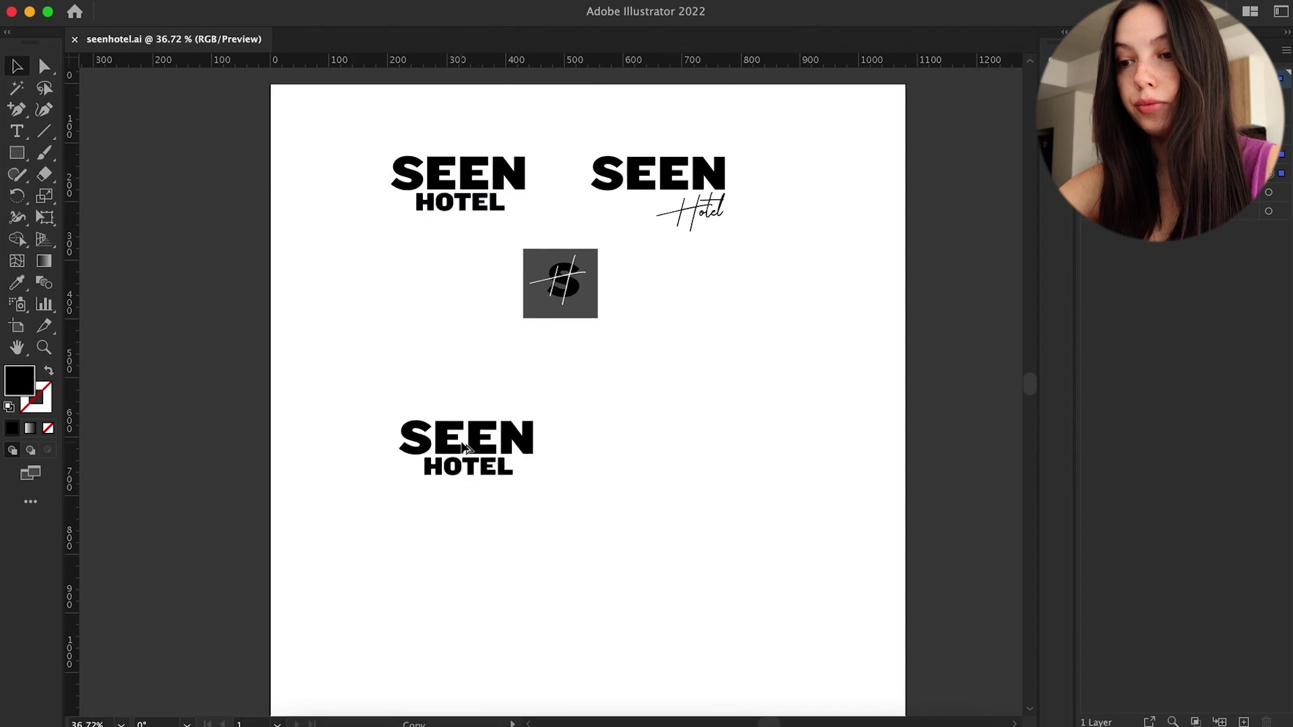
right_click(478, 451)
left_click(394, 411)
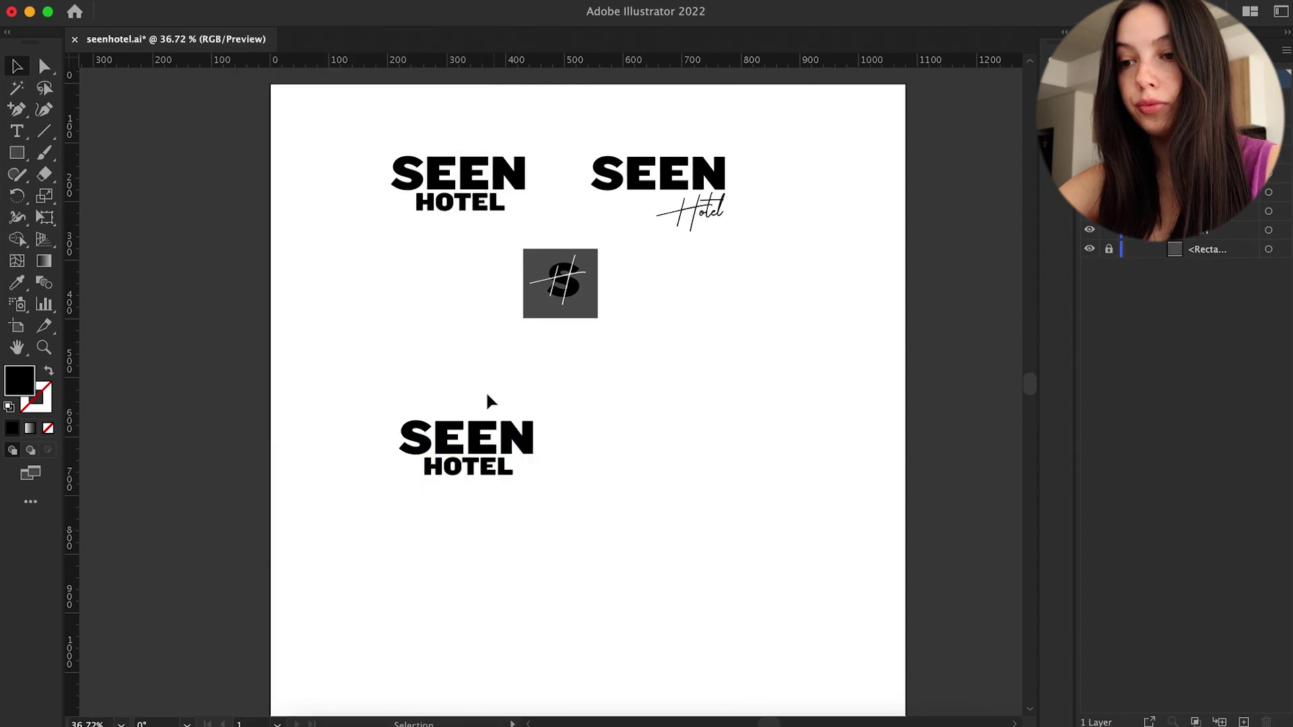
left_click(499, 435)
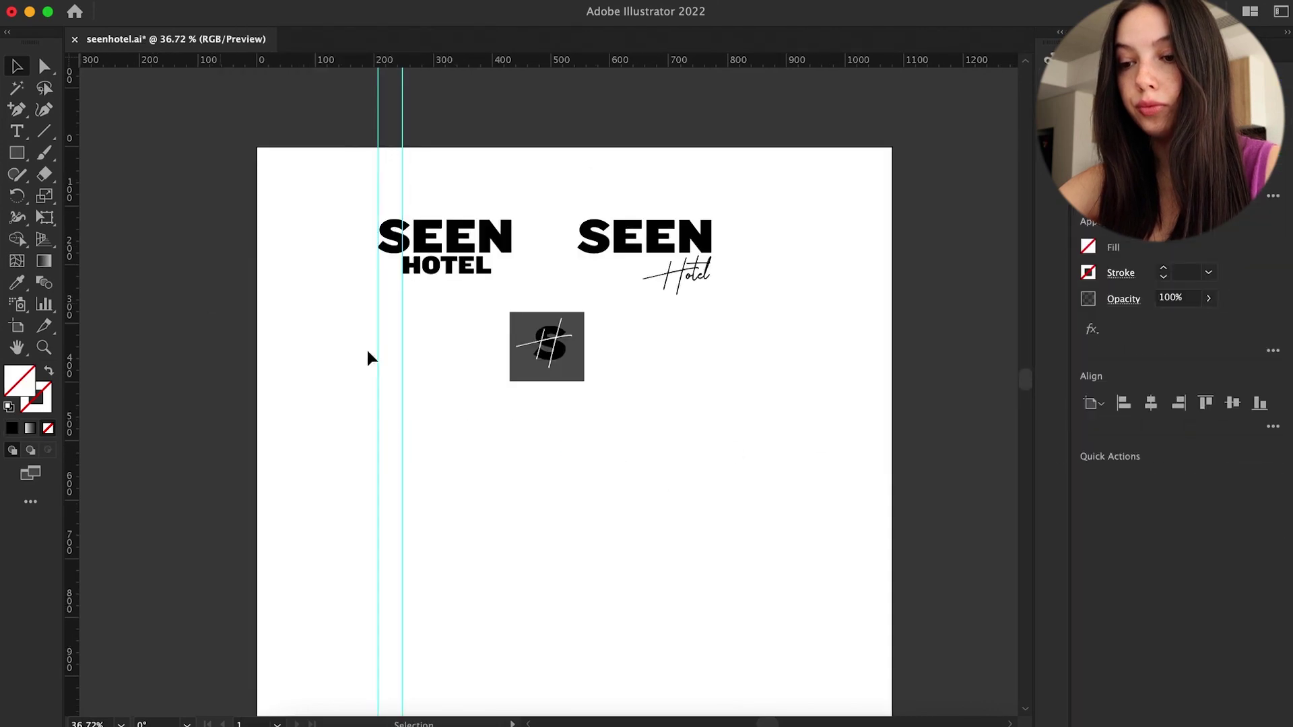
Step: Try adjusting the vertical guides along the left edges of SEEN and HOTEL
left_click(378, 389)
scroll(451, 337, "up", 2)
left_click(438, 240)
left_click_drag(378, 364, 383, 364)
left_click_drag(575, 270, 474, 303)
key("Delete")
left_click_drag(419, 312, 338, 335)
Step: Undo the last guide changes and recentre HOTEL under SEEN in the stacked logo using paired vertical guides at both ends
key("super+z")
key("super+z")
key("super+z")
key("super+z")
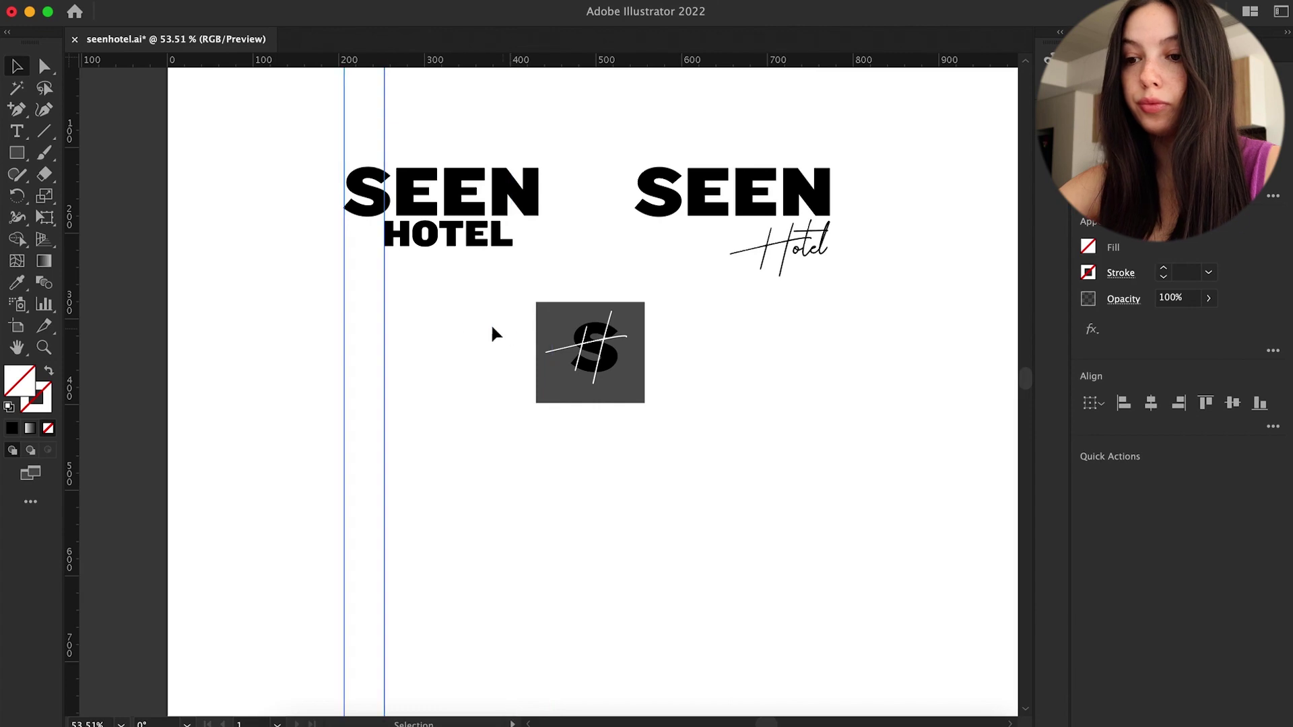
left_click(446, 300)
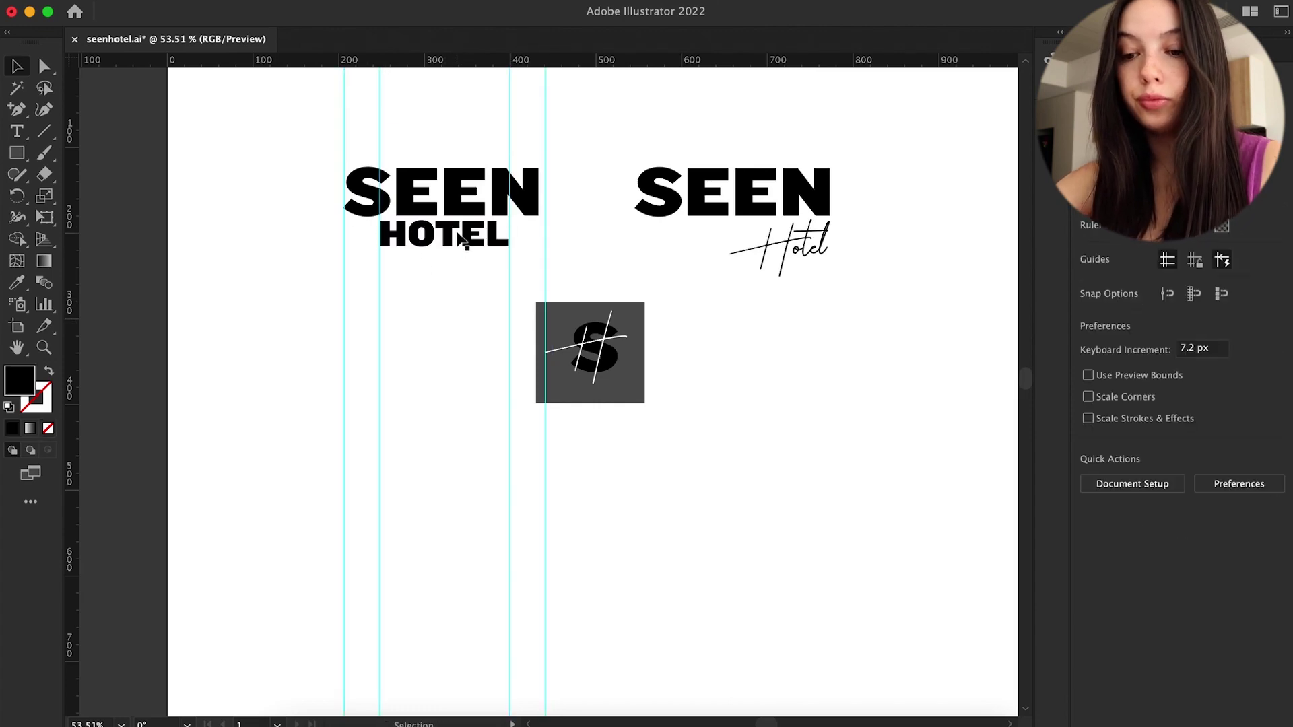
left_click_drag(431, 239, 431, 240)
left_click(434, 293)
Step: Try removing the vertical guides around the stacked logo, and undo the removal
scroll(434, 292, "down", 3)
left_click_drag(434, 292, 343, 320)
key("Delete")
left_click_drag(545, 398, 478, 414)
key("Delete")
scroll(479, 414, "down", 2)
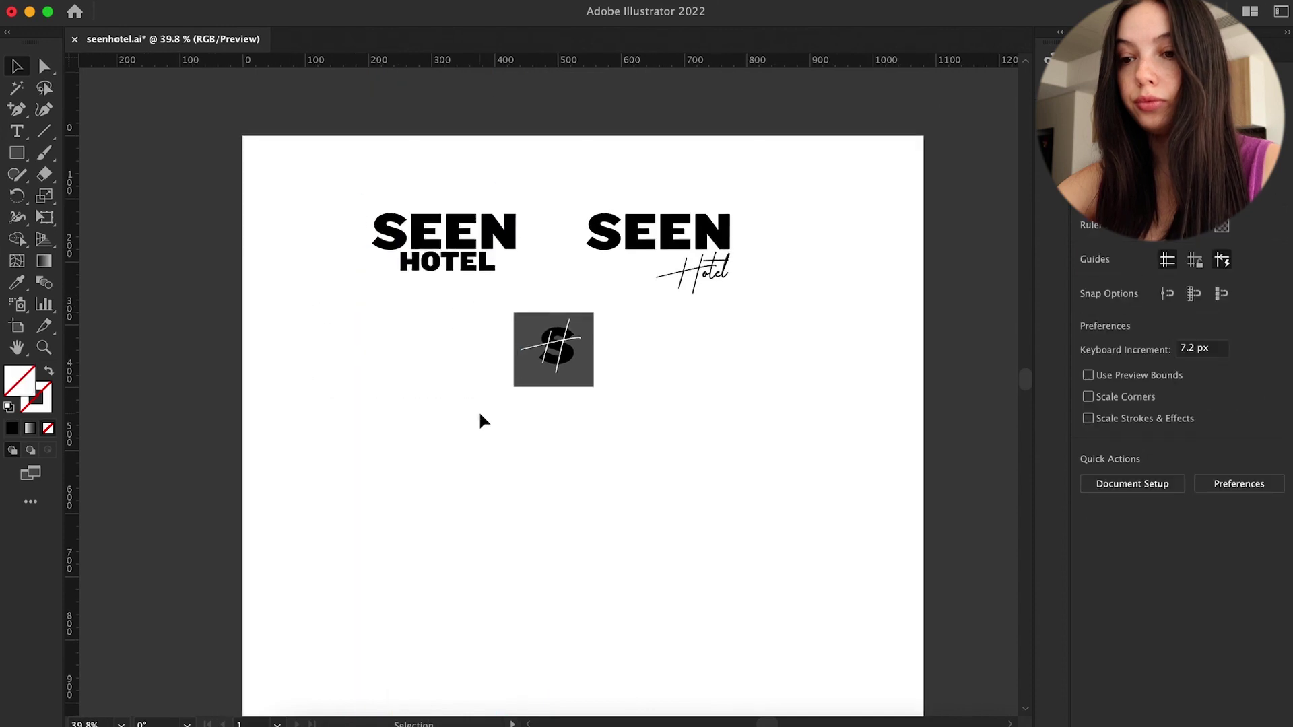
key("super+z")
key("super+z")
Step: Delete all the vertical guides crossing the stacked SEEN HOTEL logo
scroll(425, 277, "up", 2)
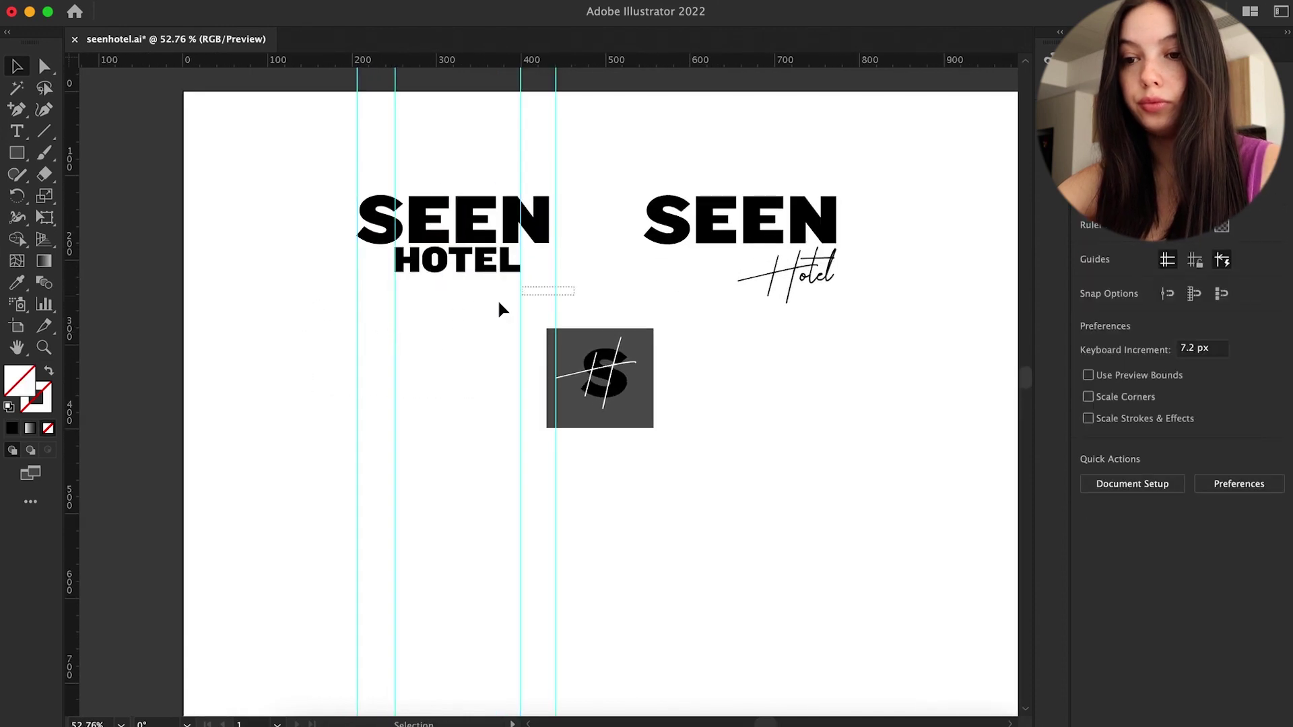
left_click_drag(575, 286, 498, 303)
key("Delete")
left_click_drag(432, 317, 367, 356)
left_click(502, 348)
left_click_drag(502, 348, 421, 456)
key("Delete")
Step: Place a copy of the stacked SEEN HOTEL logo in the empty area below the monogram
scroll(469, 325, "down", 2)
scroll(470, 328, "down", 2)
left_click_drag(359, 162, 467, 261)
left_click(469, 204, "shift")
left_click_drag(358, 156, 462, 253)
left_click_drag(464, 205, 485, 448)
scroll(447, 549, "up", 5)
Step: Fill SEEN in the stacked logo copy with a light purple
left_click(259, 0)
left_click(289, 317)
left_click(432, 310)
double_click(20, 391)
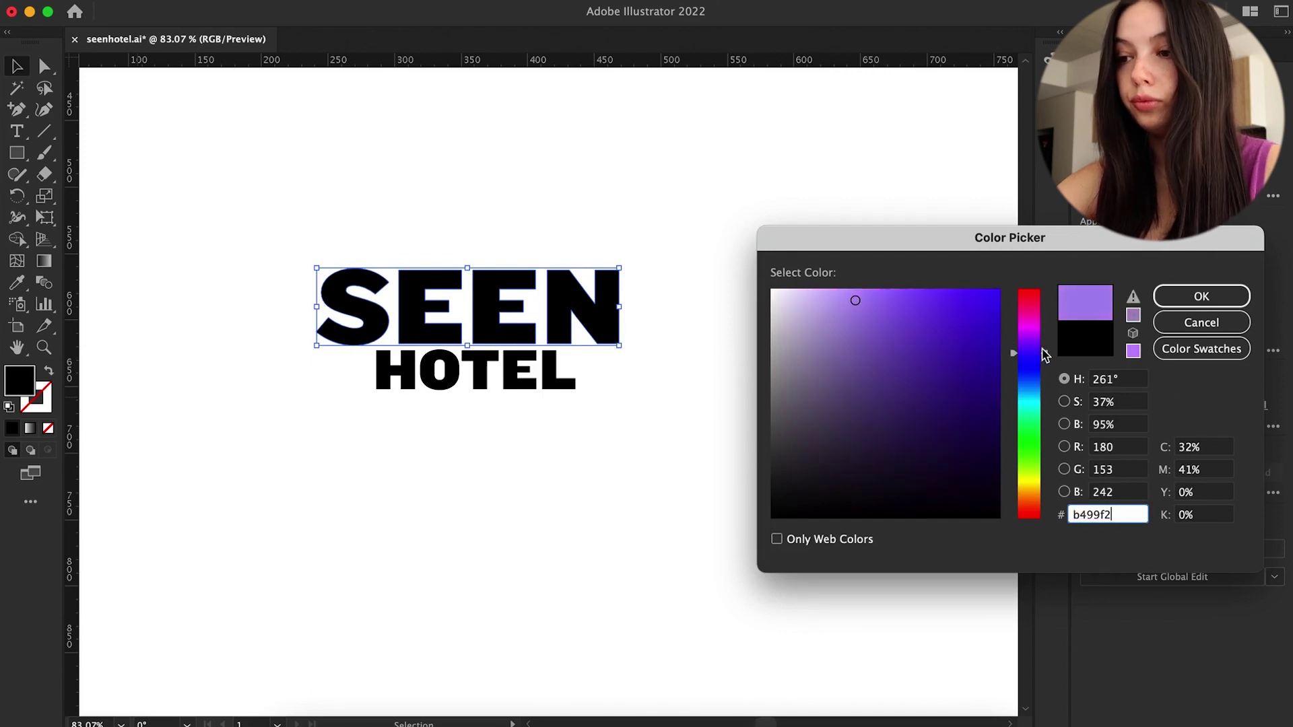
key("Return")
left_click(609, 439)
Step: Duplicate the purple and black logo beside itself and recolor the copy's SEEN green
scroll(485, 389, "down", 2)
left_click_drag(448, 337, 719, 336)
scroll(720, 337, "right", 2)
double_click(20, 380)
left_click_drag(1020, 353, 1022, 452)
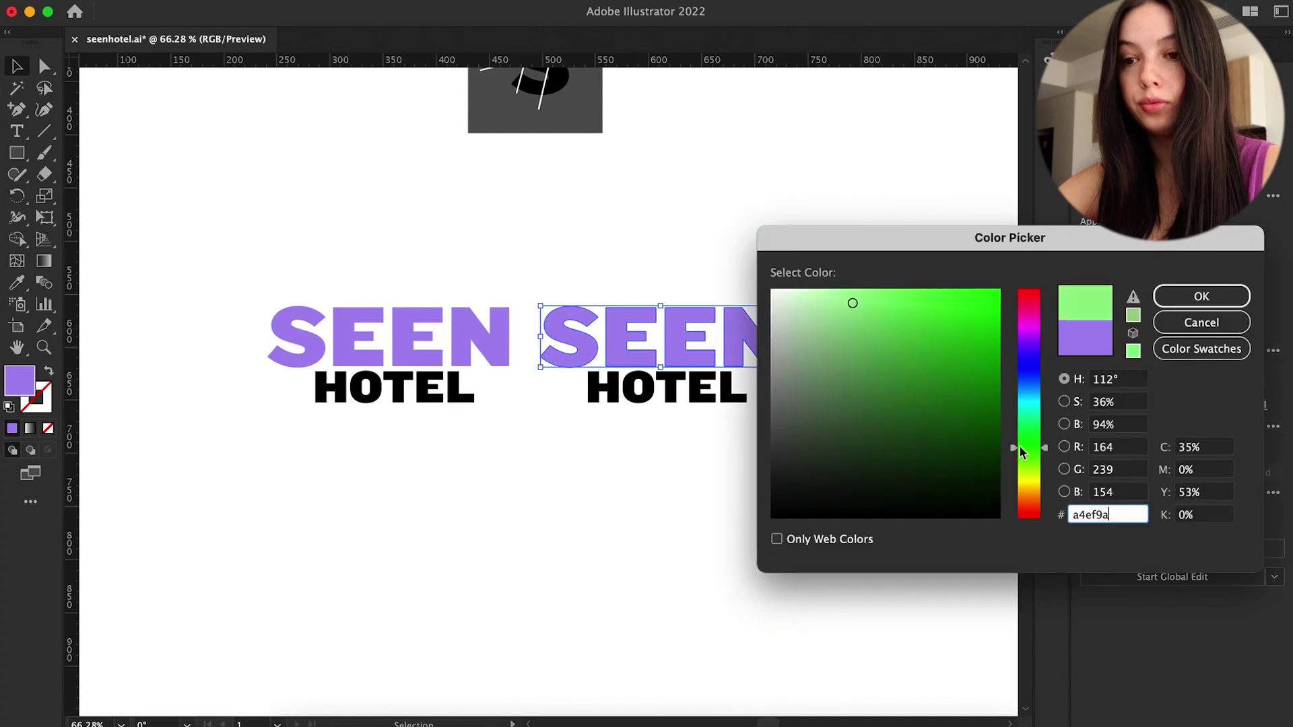
left_click(1174, 292)
Step: Shift the copied SEEN's fill to a darker, cooler green
scroll(559, 439, "down", 3)
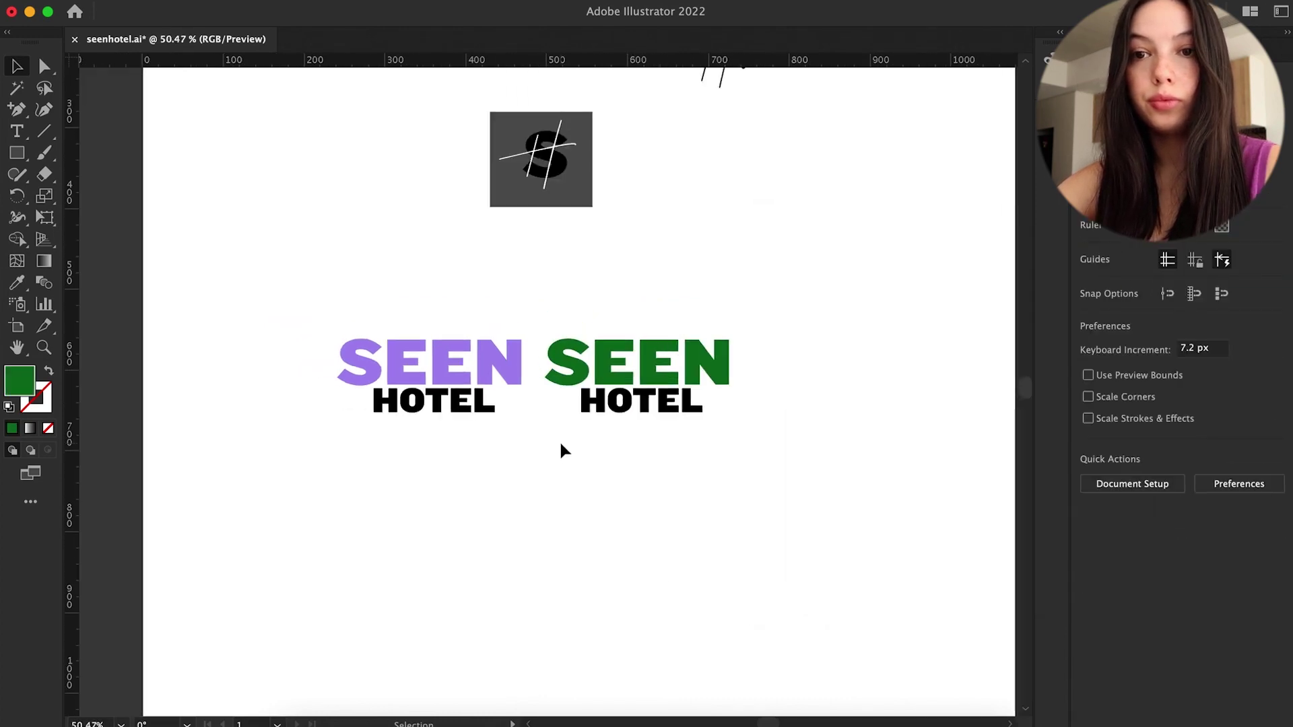
double_click(18, 381)
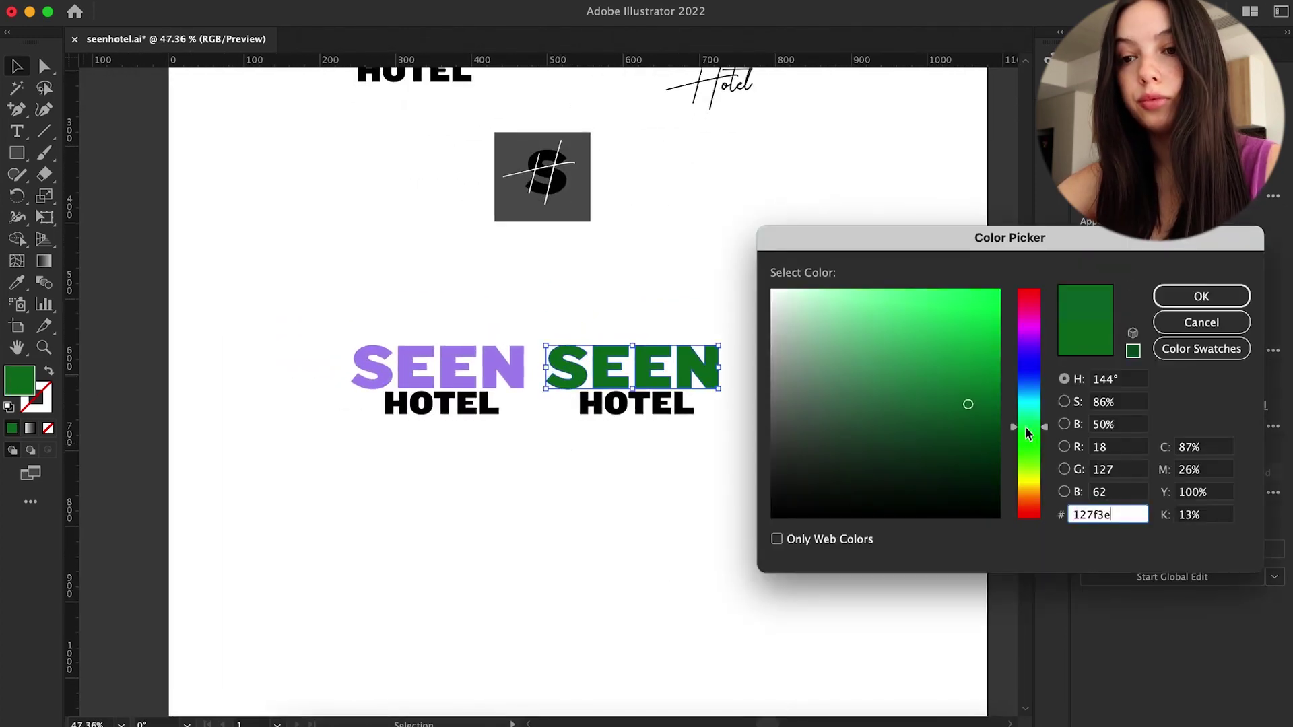
key("Return")
double_click(18, 380)
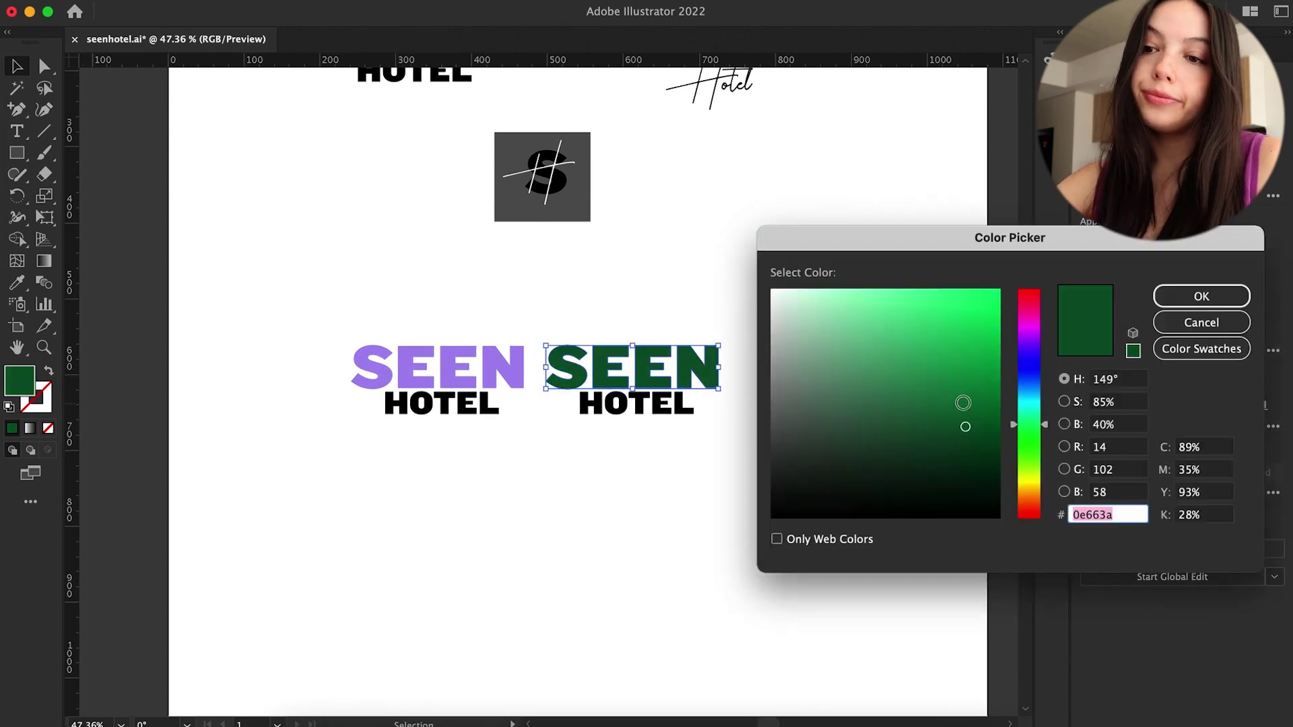
key("Return")
Step: Set the fill of SEEN in the original stacked logo above the monogram back to black, 000000
scroll(492, 459, "down", 2)
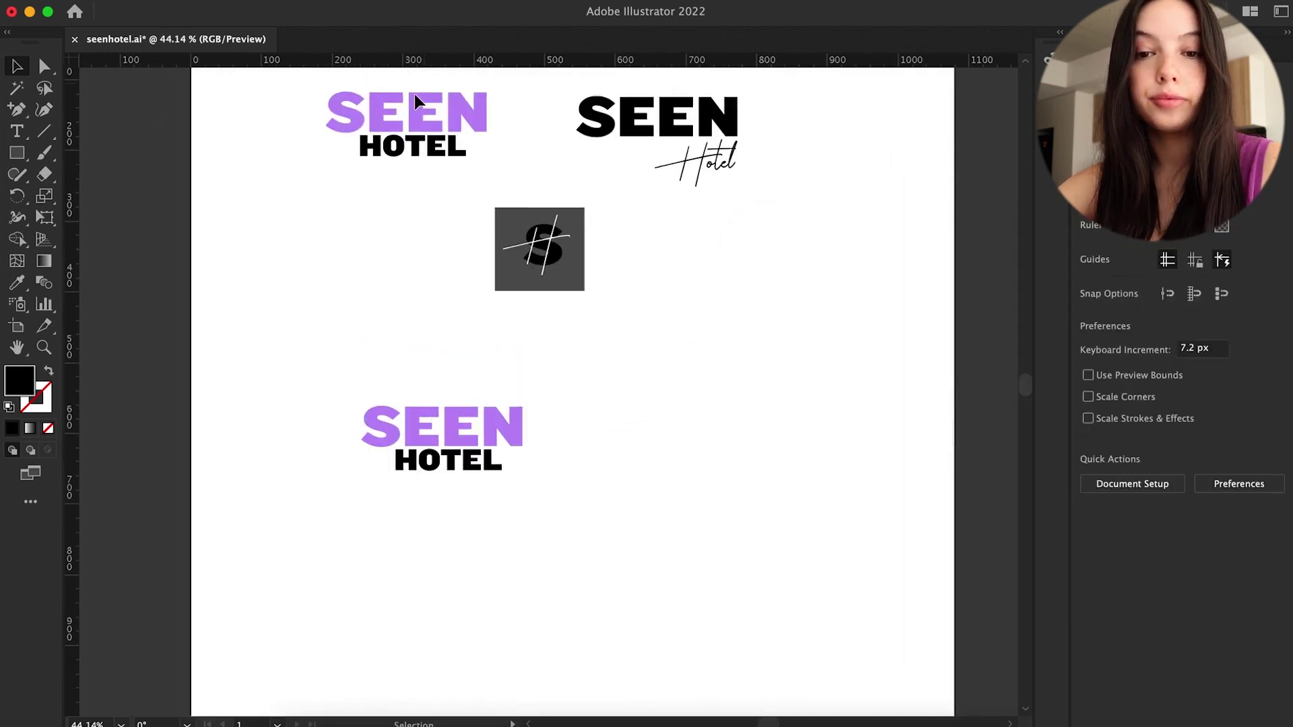
left_click(414, 98)
double_click(18, 381)
type("000000")
key("Return")
left_click(597, 390)
Step: Check how HOTEL is centred under the purple SEEN using paired vertical guides at the word edges
scroll(597, 390, "up", 2)
left_click(403, 401)
left_click(516, 522)
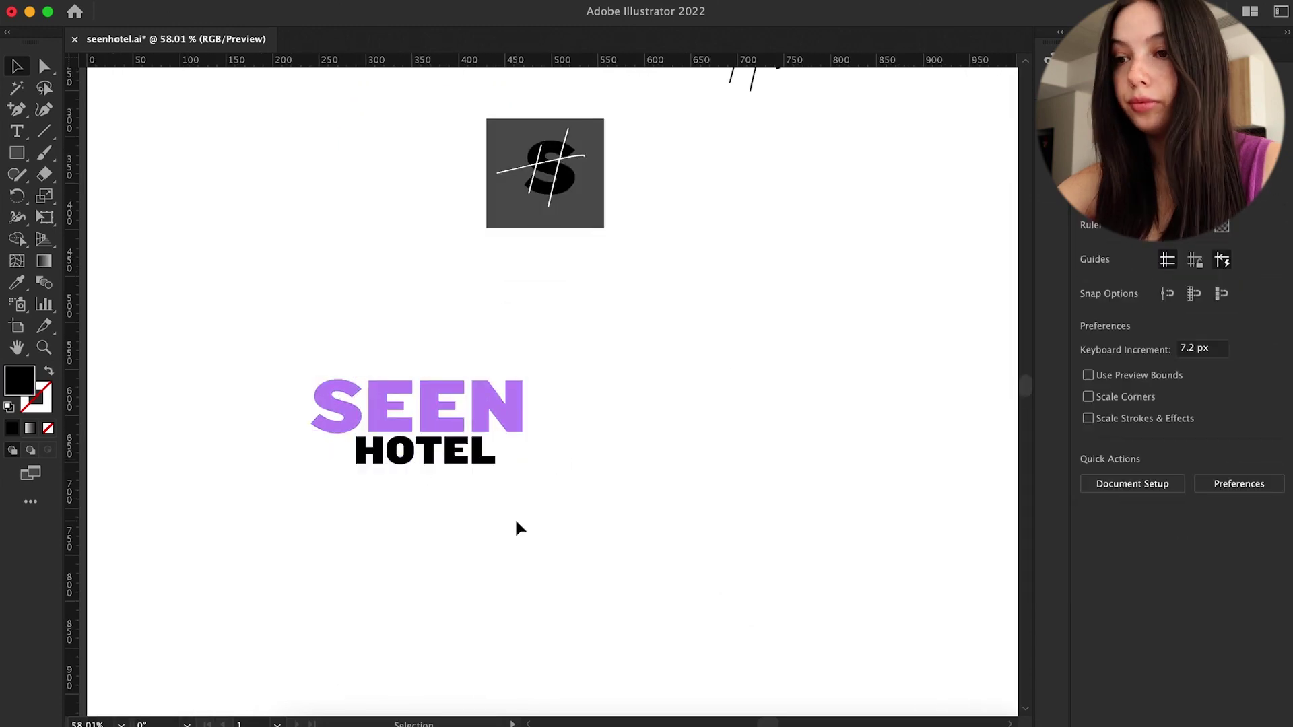
left_click_drag(311, 433, 357, 431)
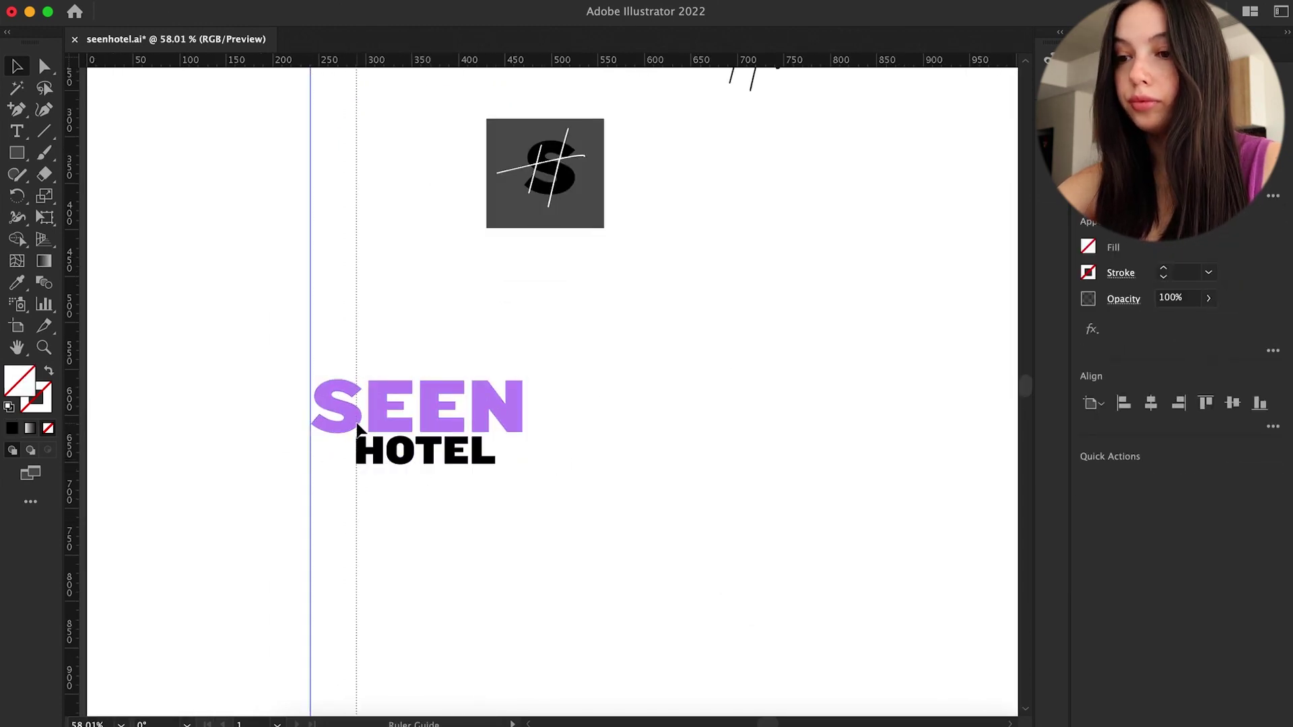
left_click_drag(306, 525, 494, 529)
scroll(292, 548, "down", 3)
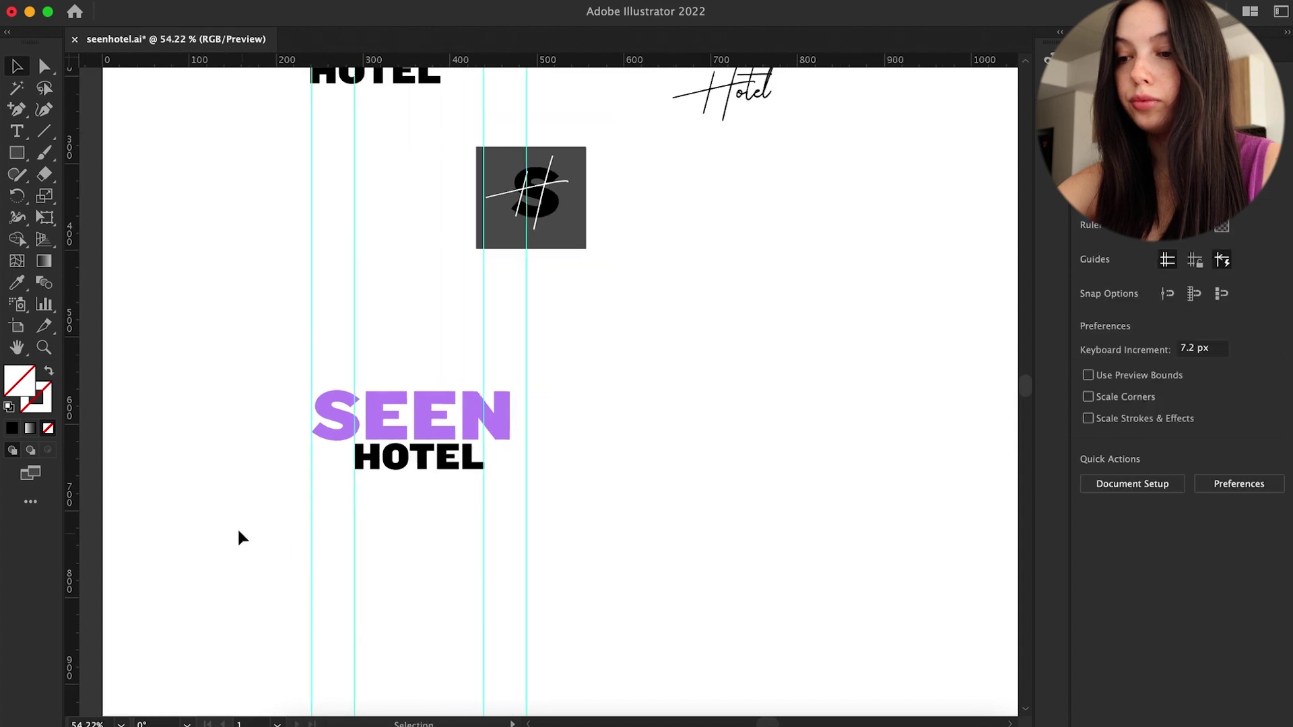
scroll(581, 618, "down", 2)
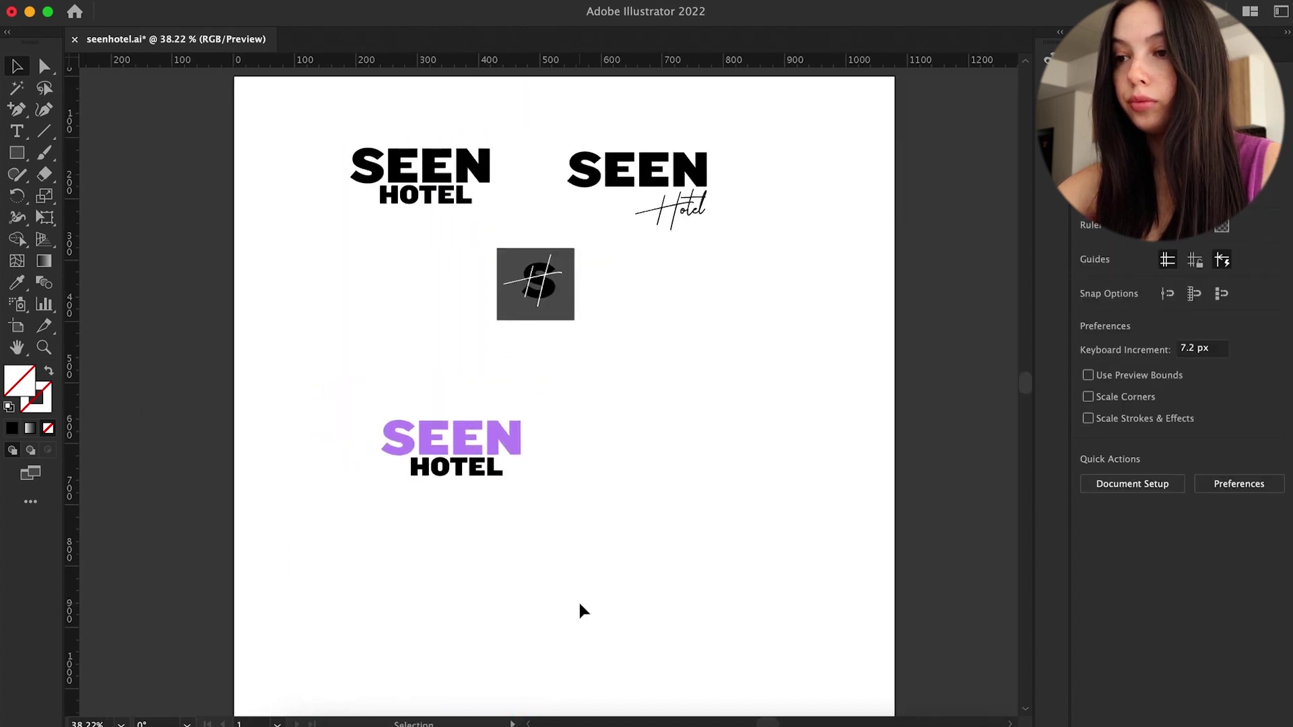
scroll(563, 552, "down", 2)
scroll(337, 386, "up", 1)
Step: Move the purple and black logo up closer to the monogram and place a duplicate beside it on the same row
left_click(427, 432)
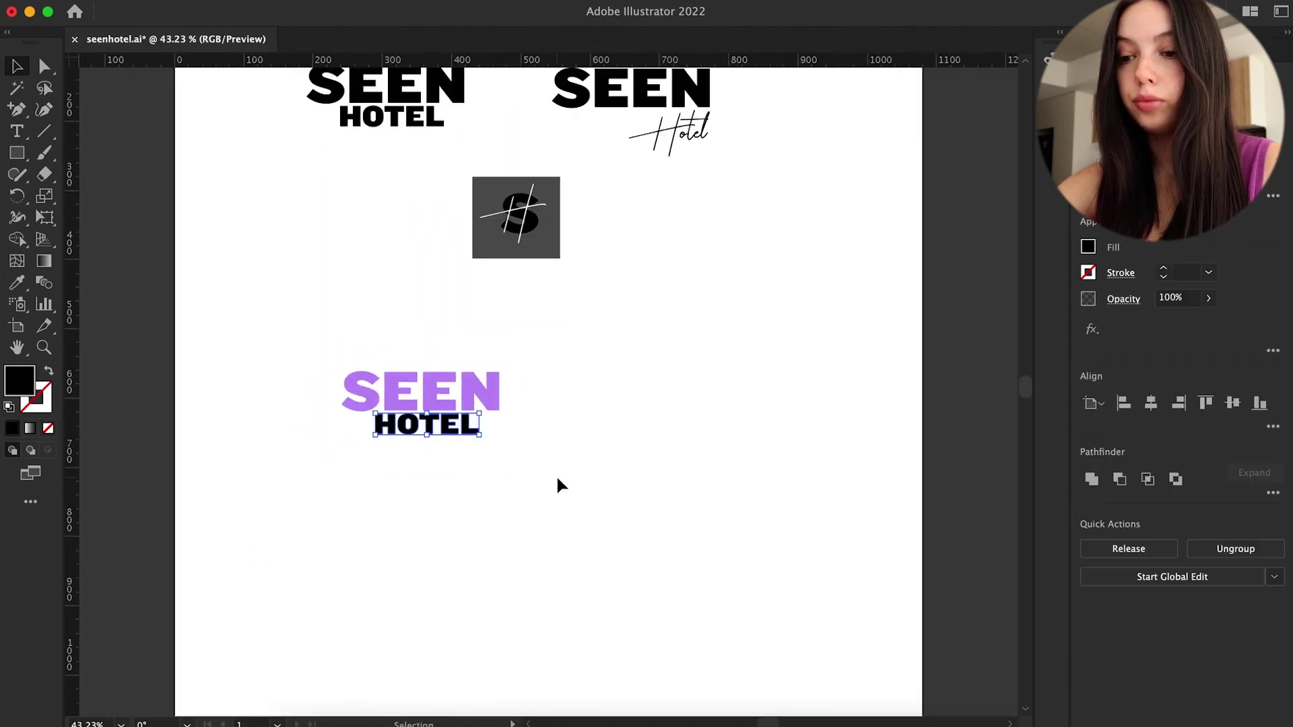
left_click(554, 483)
left_click_drag(444, 403, 439, 353)
left_click_drag(298, 311, 499, 388)
left_click_drag(406, 378, 599, 378, "alt")
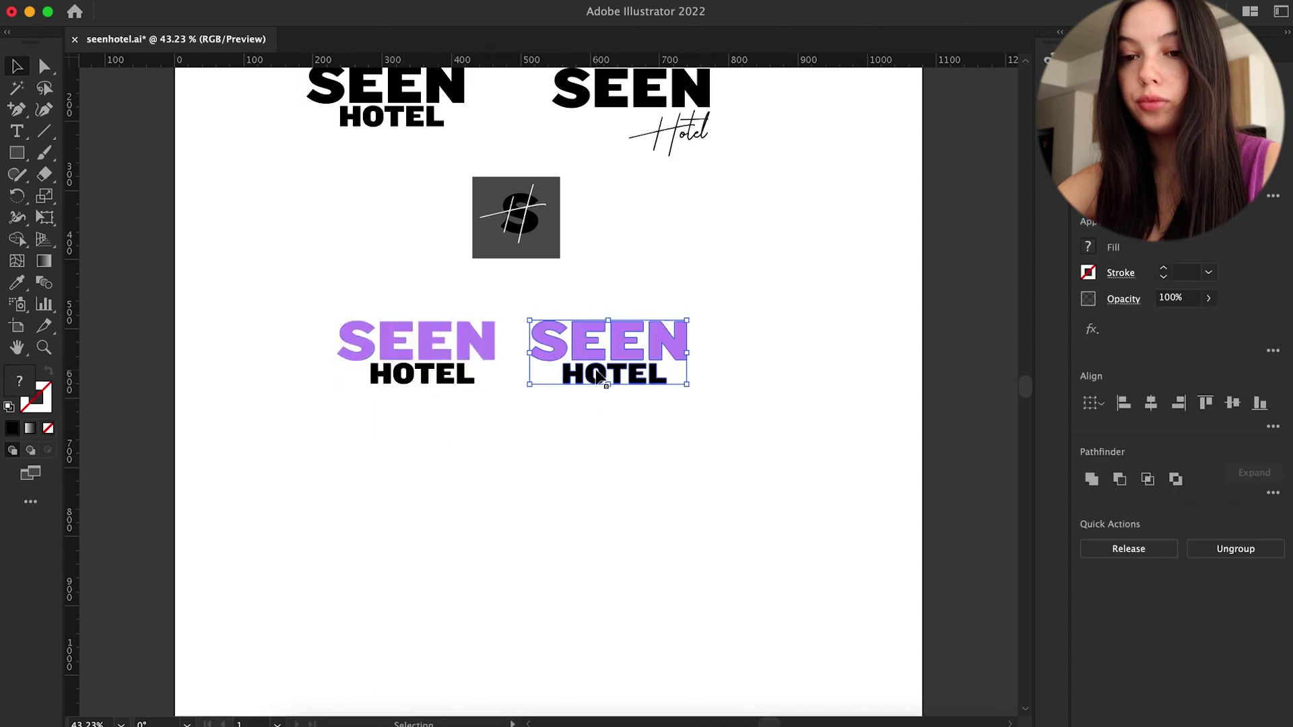
Step: Color the duplicate's SEEN dark purple 5e546b and its HOTEL dark green 0a7239
type("5e546b")
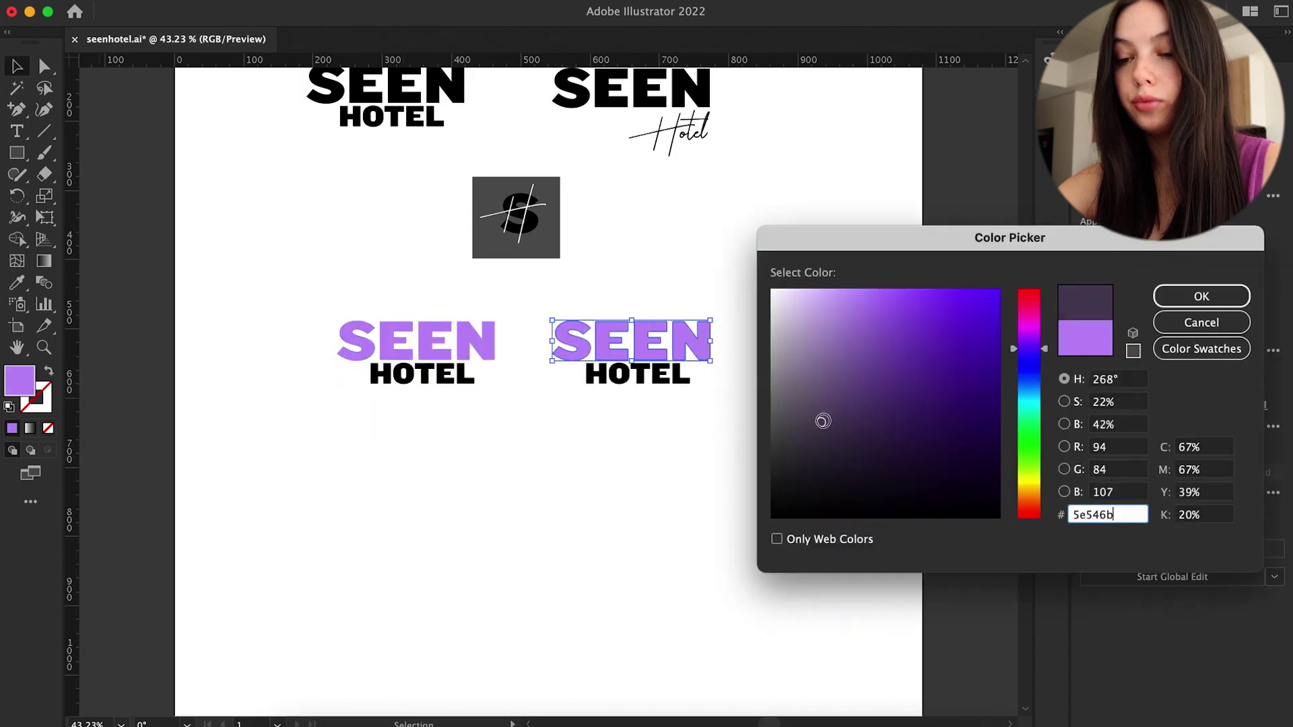
key("Return")
left_click(638, 375)
double_click(20, 381)
type("1d5e3b")
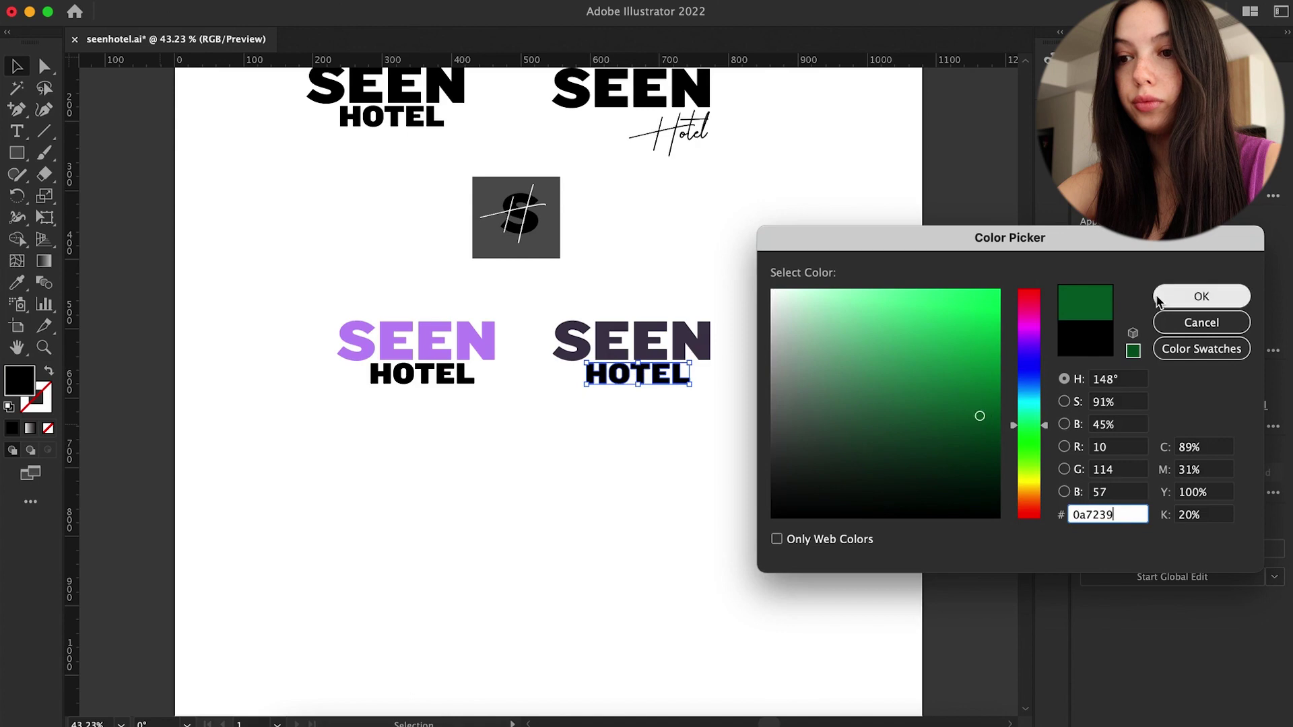
left_click(1158, 301)
Step: Draw two small circle swatches beside the monogram, filled with the logo's dark purple and dark green
scroll(600, 446, "down", 1)
scroll(600, 451, "up", 3)
key("l")
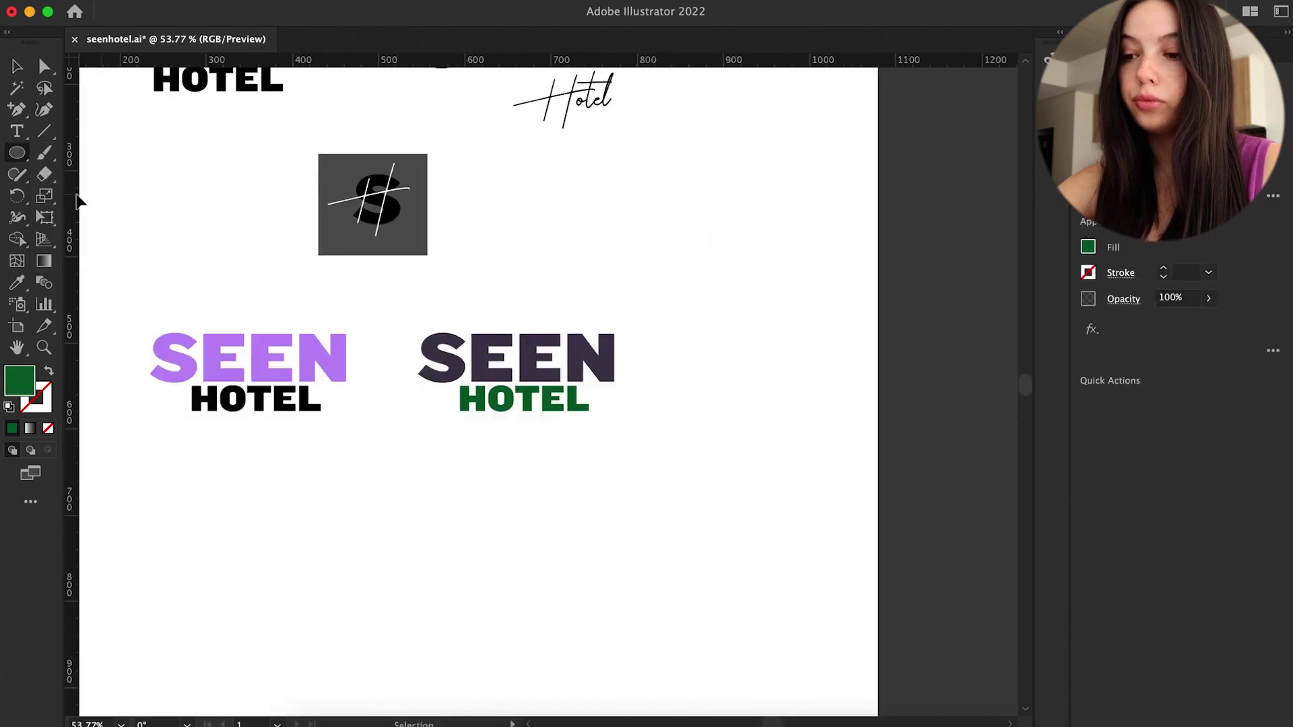
left_click_drag(594, 254, 640, 256)
key("v")
left_click(572, 269)
key("i")
left_click_drag(535, 223, 578, 240)
left_click(427, 330)
scroll(496, 289, "up", 2)
scroll(497, 293, "left", 3)
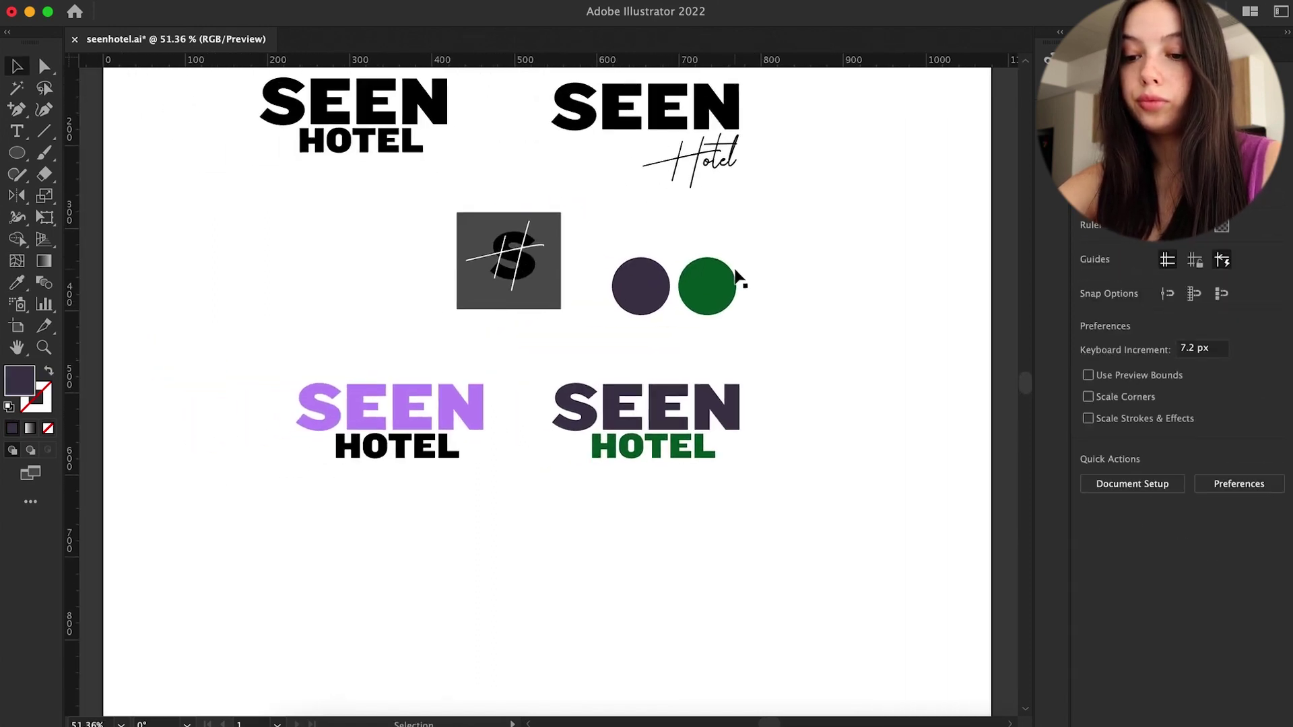
left_click_drag(738, 321, 739, 322)
left_click(808, 324)
Step: Duplicate the purple-and-green logo twice, making one copy all green and the other green with a dark purple HOTEL
scroll(808, 325, "right", 4)
left_click_drag(522, 369, 704, 502)
key("i")
left_click(741, 440)
key("v")
left_click(719, 337)
left_click(704, 507)
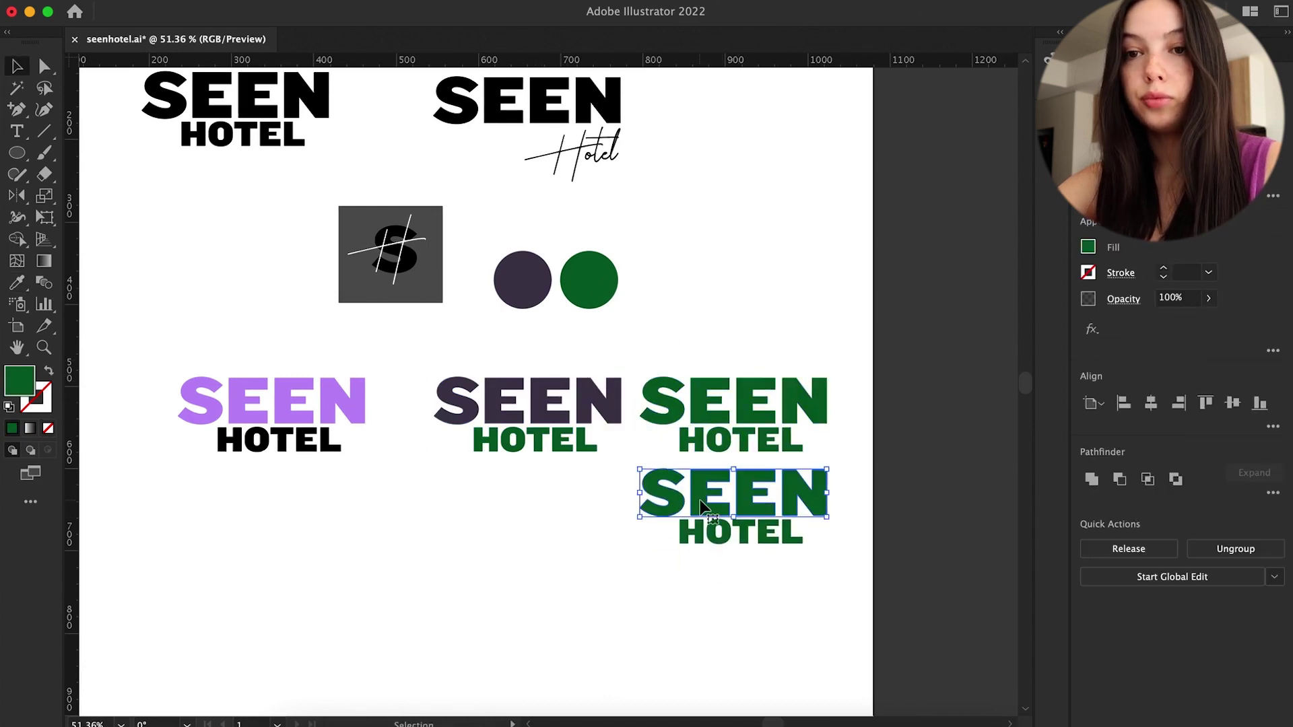
left_click(738, 283)
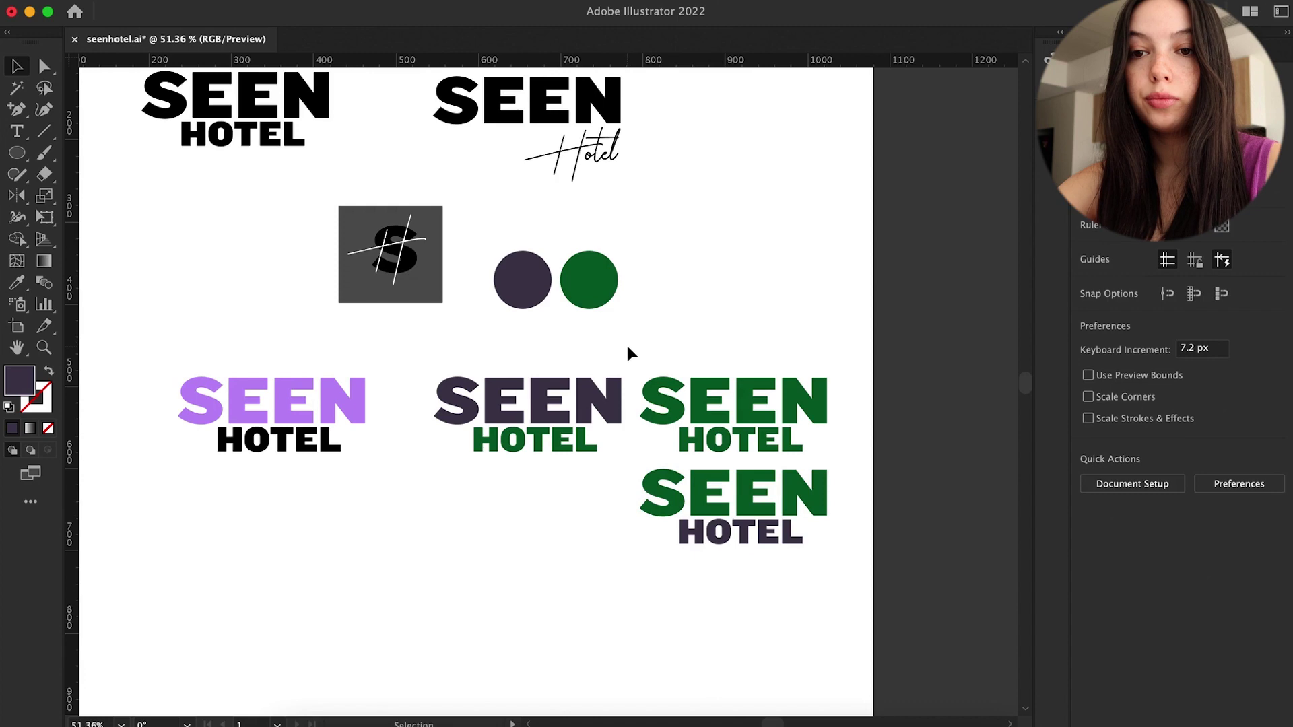
Step: Delete the logo with dark purple SEEN and green HOTEL, and move the all-green logo into its place
key("super+minus")
scroll(851, 505, "down", 2)
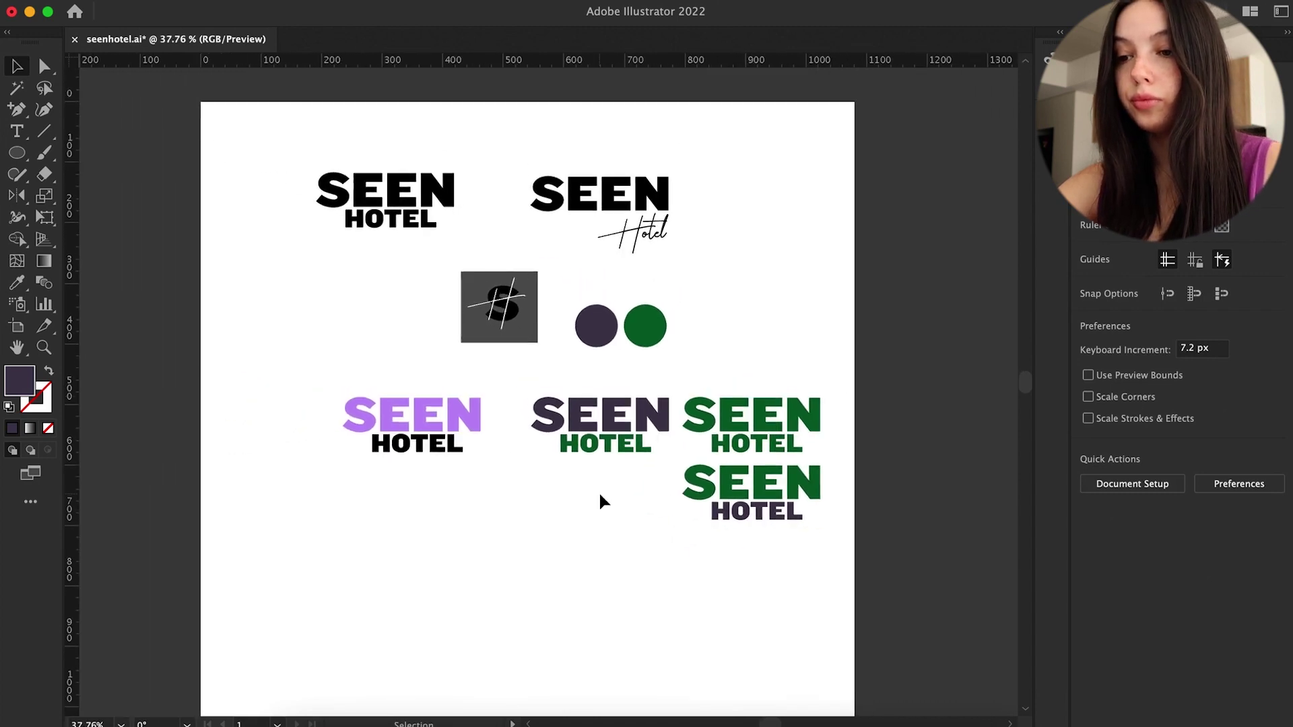
left_click(602, 435)
key("Delete")
left_click_drag(837, 368, 667, 367)
Step: Recolor the remaining two-tone logo entirely in dark purple, sampled from the dark purple circle
scroll(673, 359, "up", 2)
left_click(700, 258)
left_click(890, 397)
key("i")
left_click(685, 246)
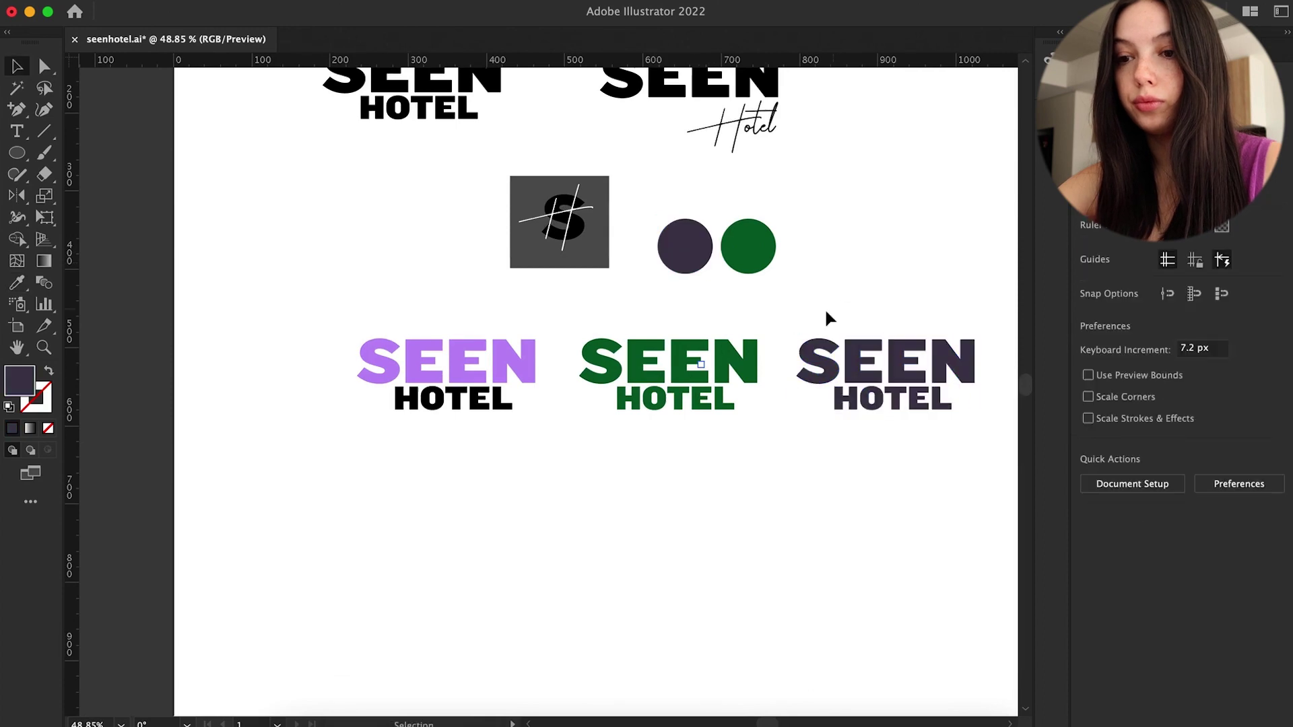
Step: Change SEEN in the all-green logo to a dark red fill
scroll(681, 462, "up", 1)
left_click(674, 364)
double_click(20, 381)
left_click_drag(1031, 435, 1025, 515)
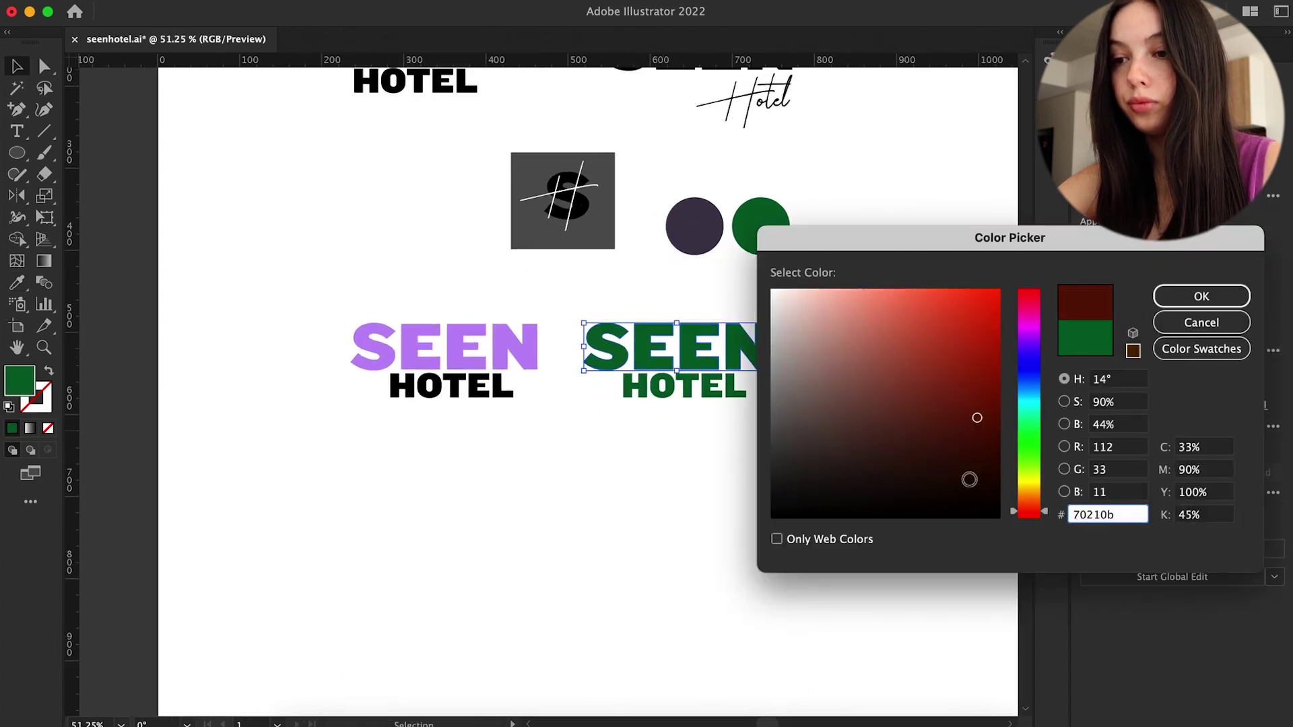
left_click(1201, 296)
Step: Fill HOTEL beneath the dark red SEEN with a pale beige
left_click(668, 390)
double_click(20, 381)
left_click_drag(1029, 429, 1029, 488)
left_click(809, 317)
key("Return")
left_click(676, 462)
Step: Duplicate the two circle swatches into a second row directly below them
scroll(606, 407, "right", 3)
scroll(607, 406, "down", 1)
left_click(606, 394)
left_click(659, 181)
left_click_drag(658, 179, 596, 237)
left_click_drag(669, 266, 670, 224)
left_click_drag(669, 224, 670, 284)
Step: Color the two new circles dark red and beige by sampling the middle logo's SEEN and HOTEL
left_click(616, 276)
key("i")
left_click(668, 357)
key("v")
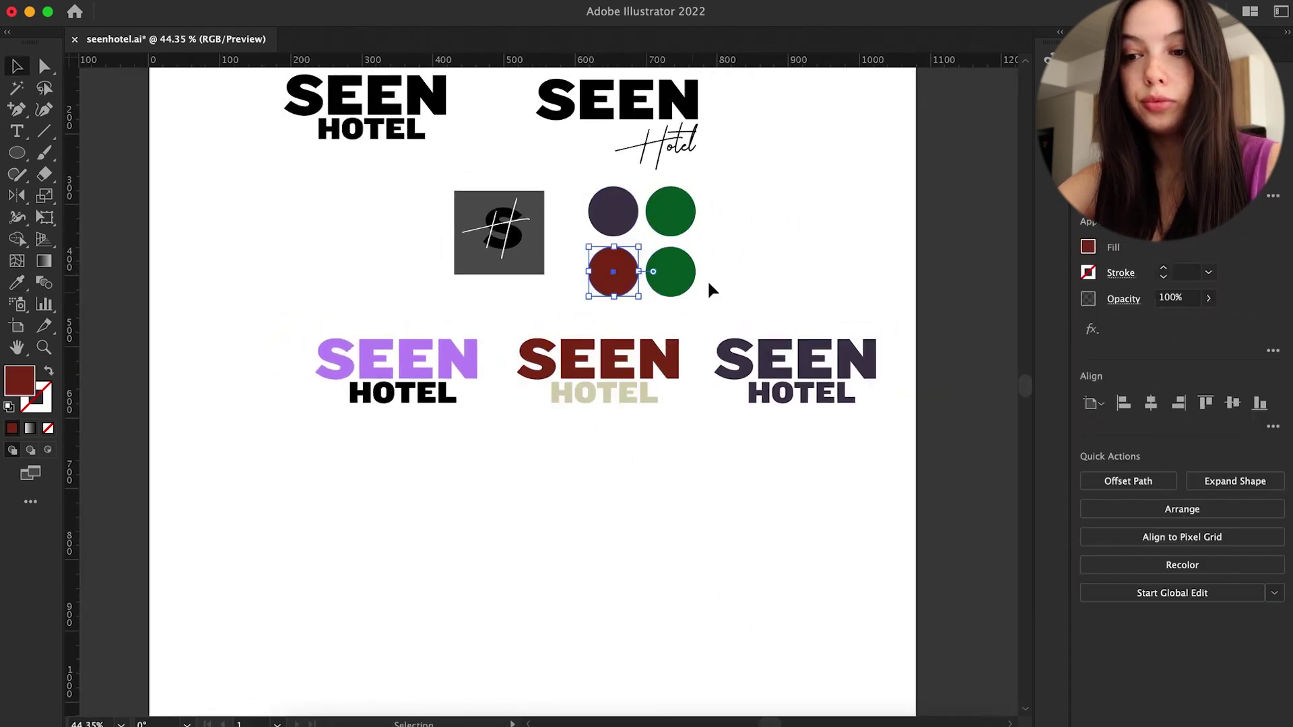
left_click(648, 390)
key("v")
left_click(733, 313)
Step: Try coloring HOTEL in the light purple logo to match its SEEN
left_click(362, 400)
key("i")
left_click(371, 353)
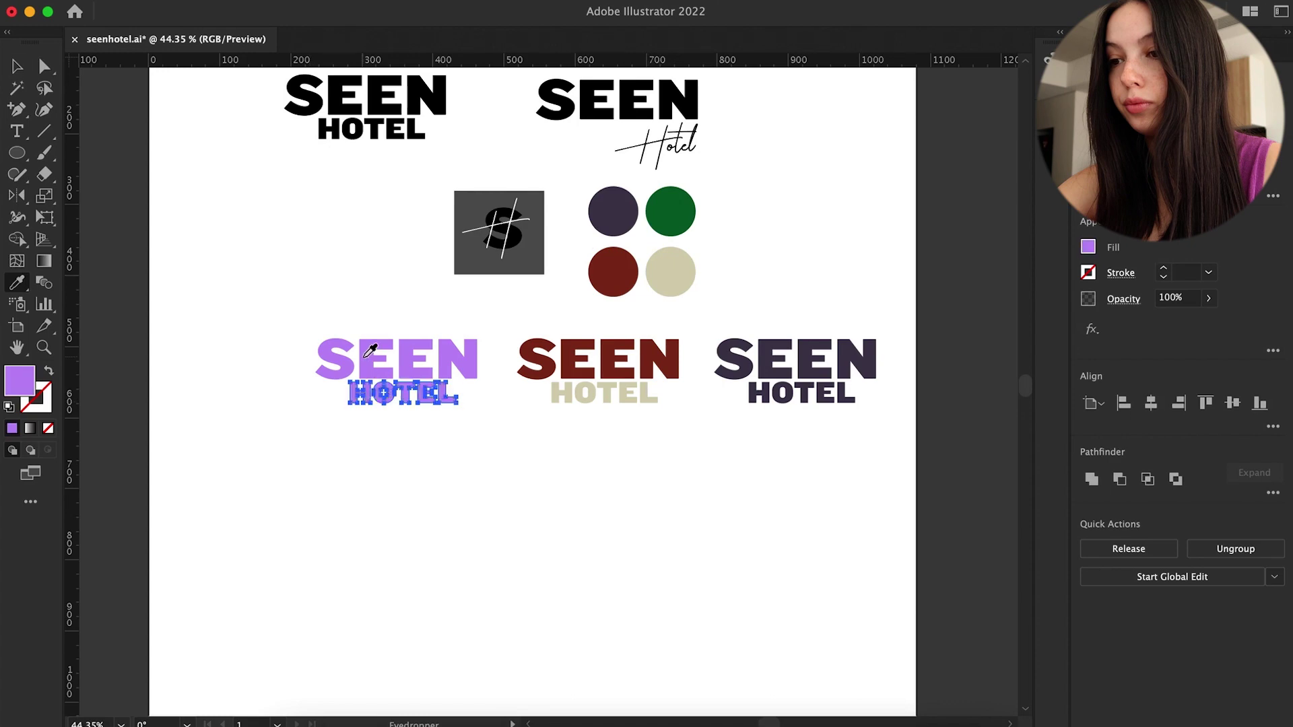
key("v")
left_click(389, 426)
Step: Place a copy of the script SEEN Hotel logo below the red-and-beige logo and match its SEEN to that red
scroll(389, 426, "down", 2)
left_click_drag(595, 111, 682, 526)
key("ctrl+z")
left_click_drag(684, 196, 669, 487)
scroll(653, 508, "up", 2)
key("i")
left_click(607, 336)
scroll(573, 523, "down", 3)
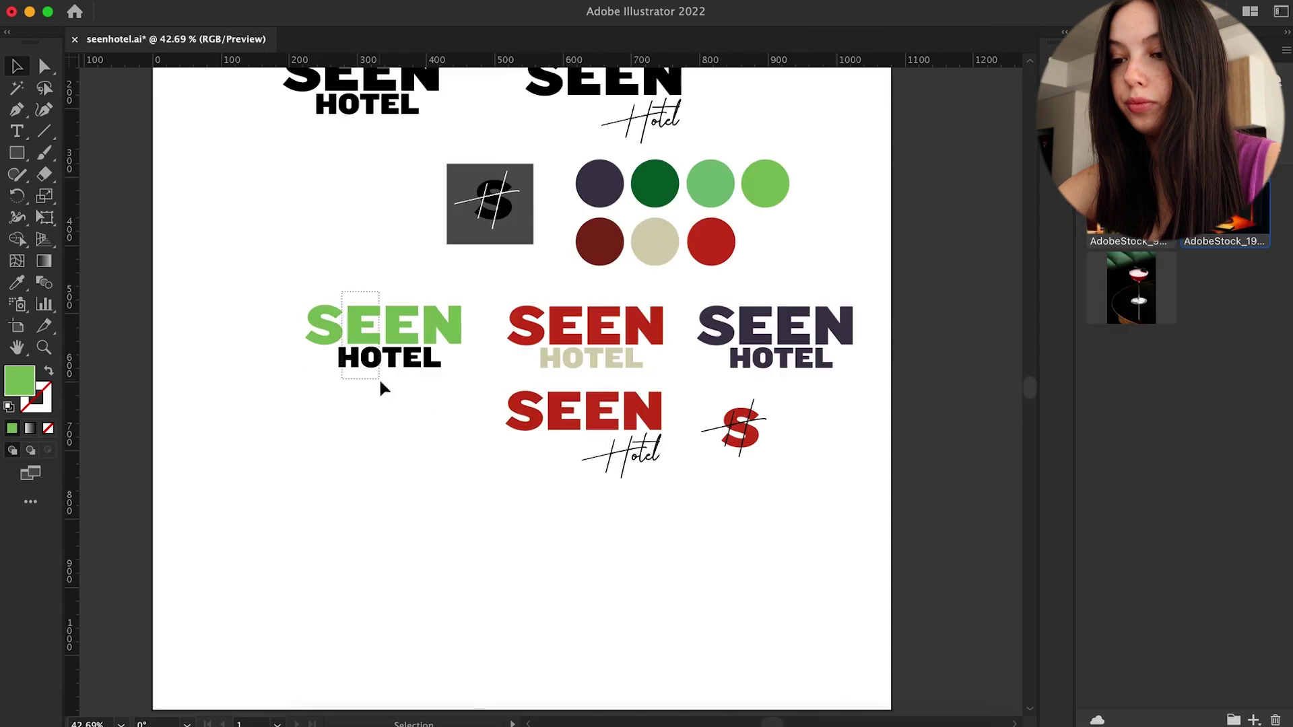
Step: Duplicate the light green and black logo directly below itself and color the copy's HOTEL with the light green swatch
left_click_drag(381, 382, 380, 380)
left_click_drag(379, 360, 381, 442)
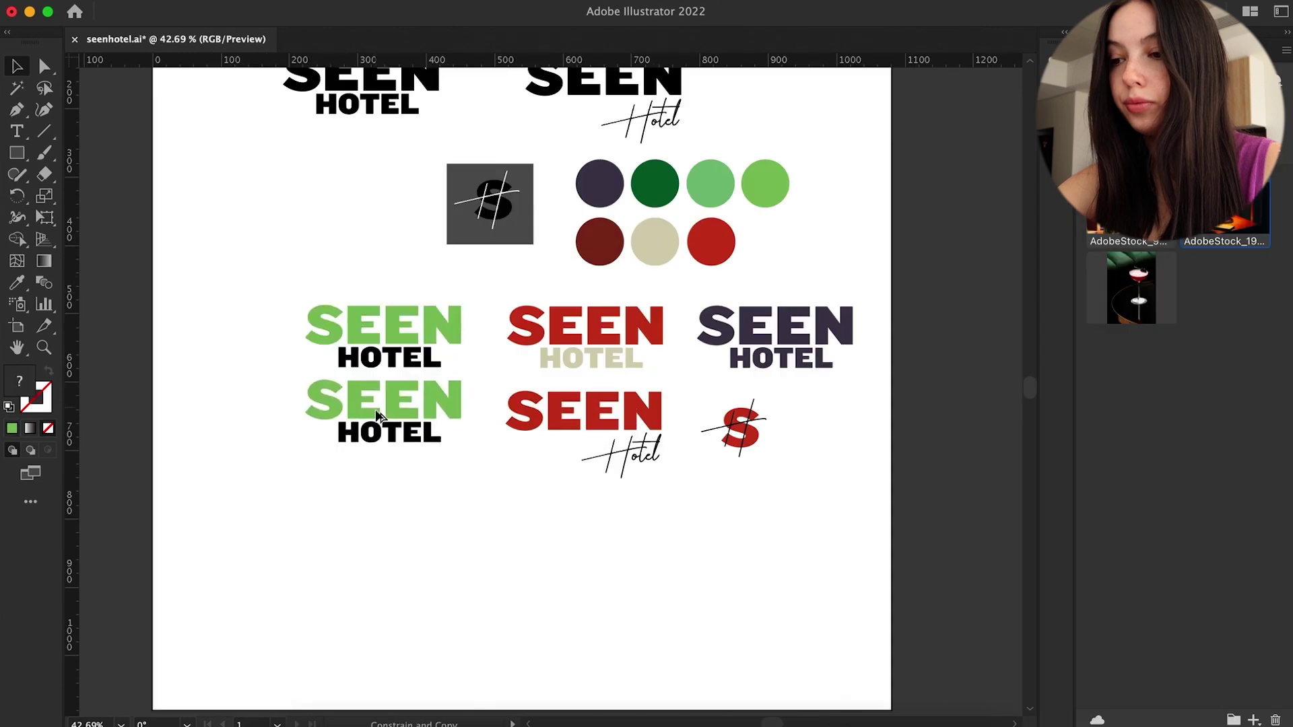
left_click(390, 454)
scroll(390, 422, "up", 2)
left_click(397, 450)
key("i")
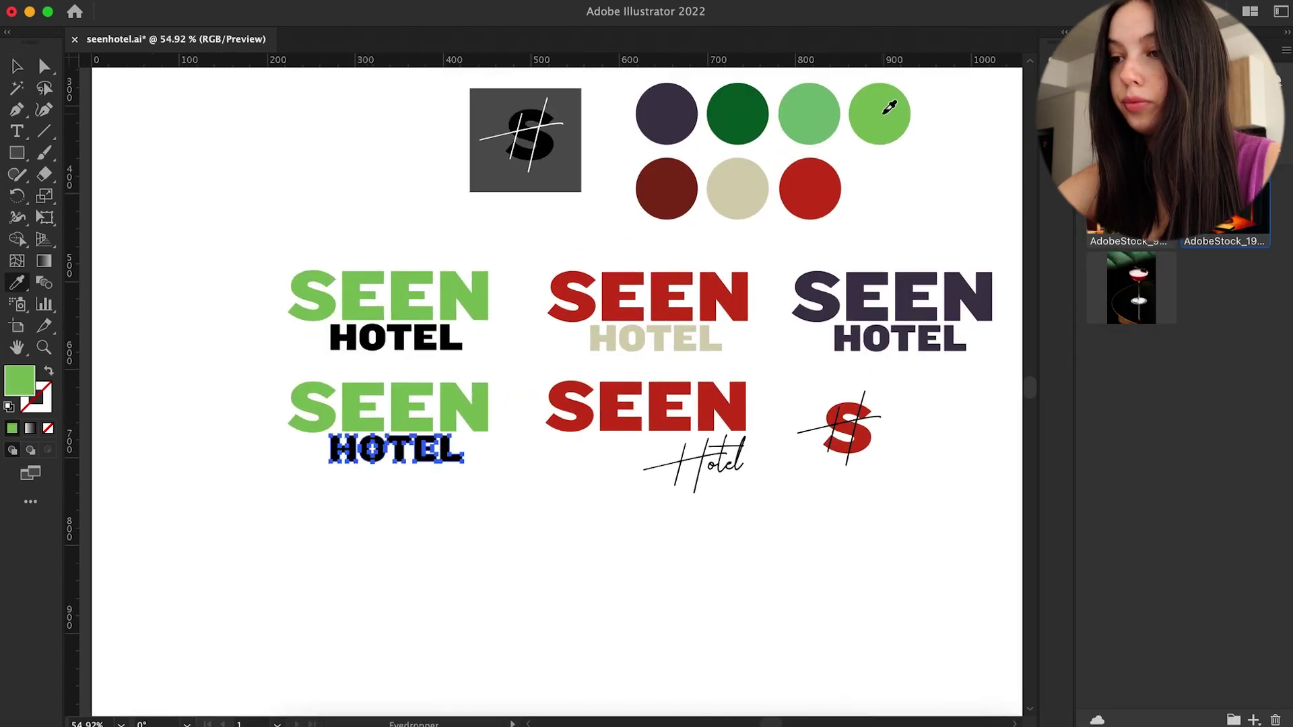
left_click(880, 113)
Step: Place a copy of the red script SEEN Hotel logo below the all-light-green logo
scroll(503, 503, "down", 2)
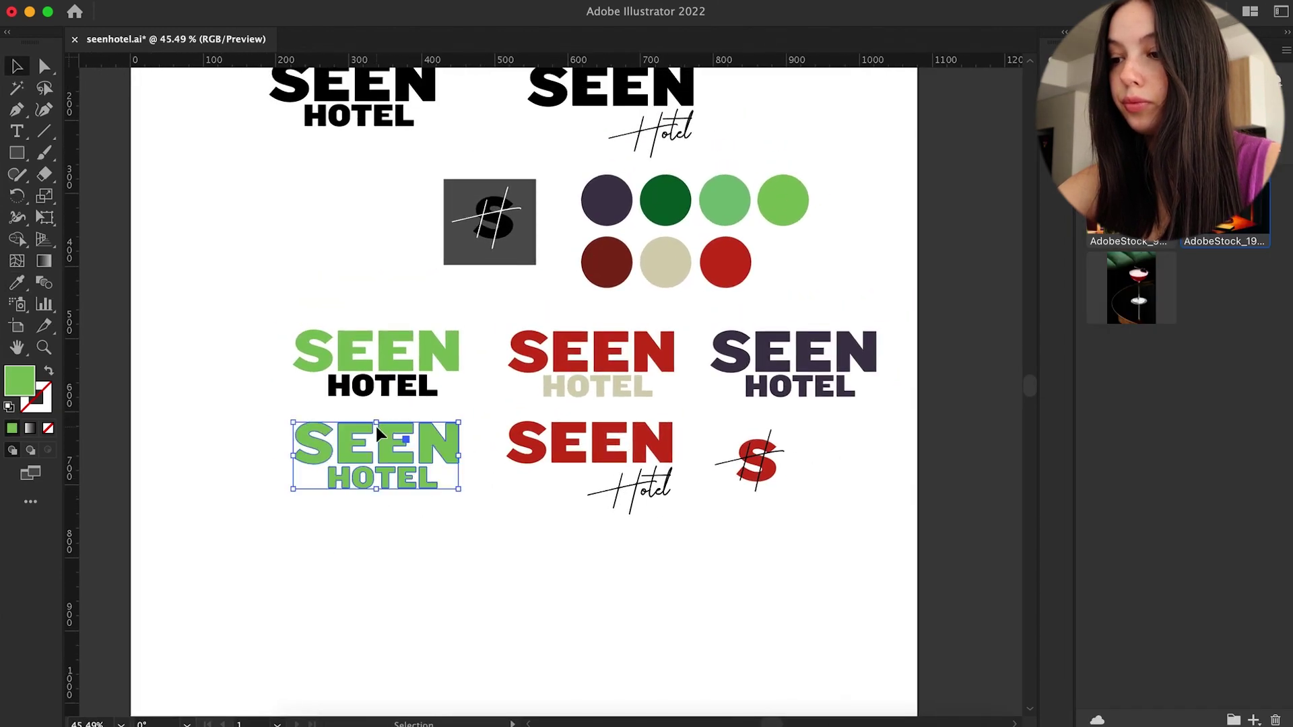
left_click(447, 566)
left_click_drag(621, 445, 398, 536)
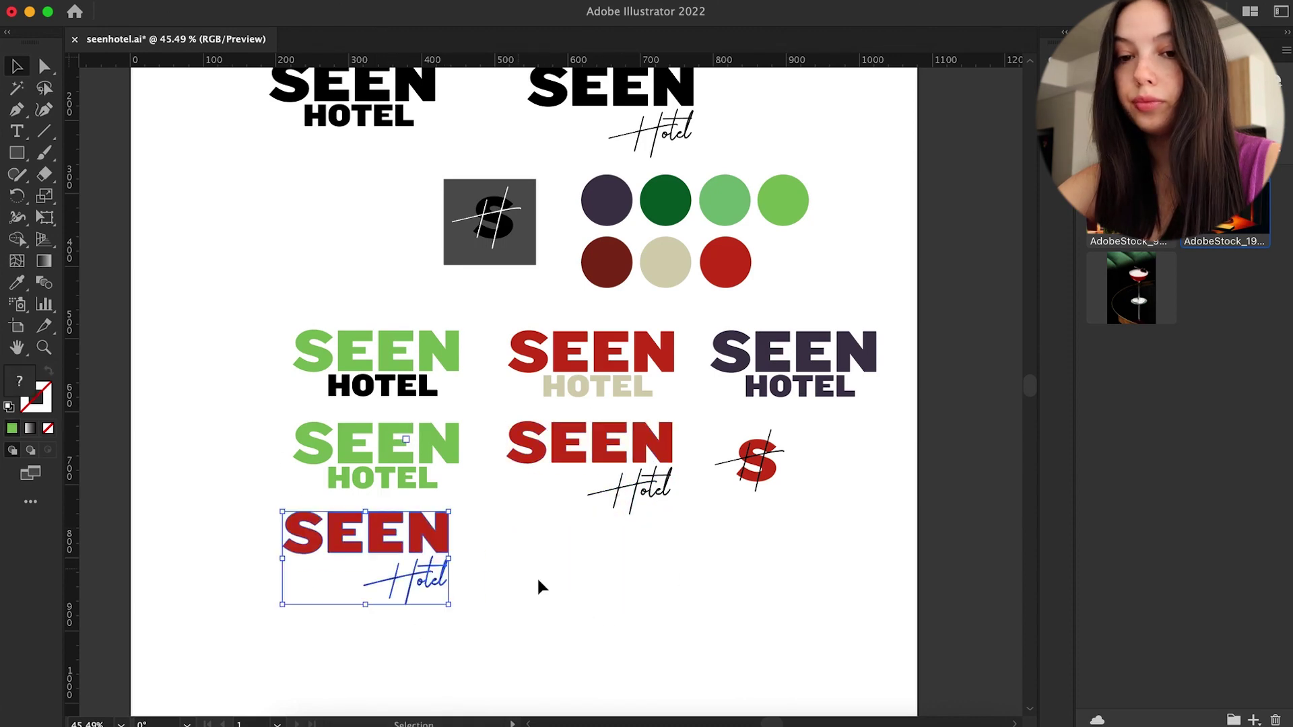
Step: Recolor SEEN in the lowest script logo with the light green swatch
left_click(485, 606)
left_click(377, 532)
key("i")
left_click(783, 200)
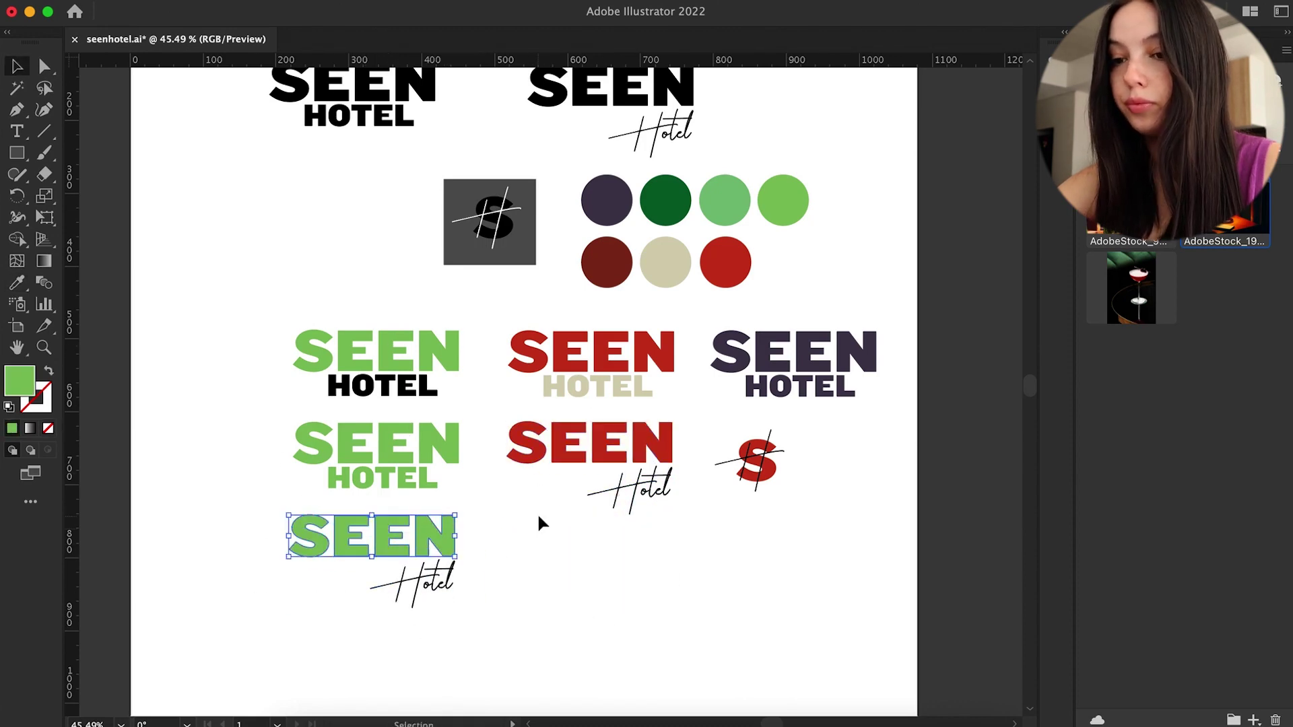
left_click(629, 576)
Step: Delete the all-light-green stacked logo and move the light green script logo into its place
scroll(630, 576, "down", 1)
left_click(350, 471)
key("Delete")
left_click_drag(380, 555, 386, 470)
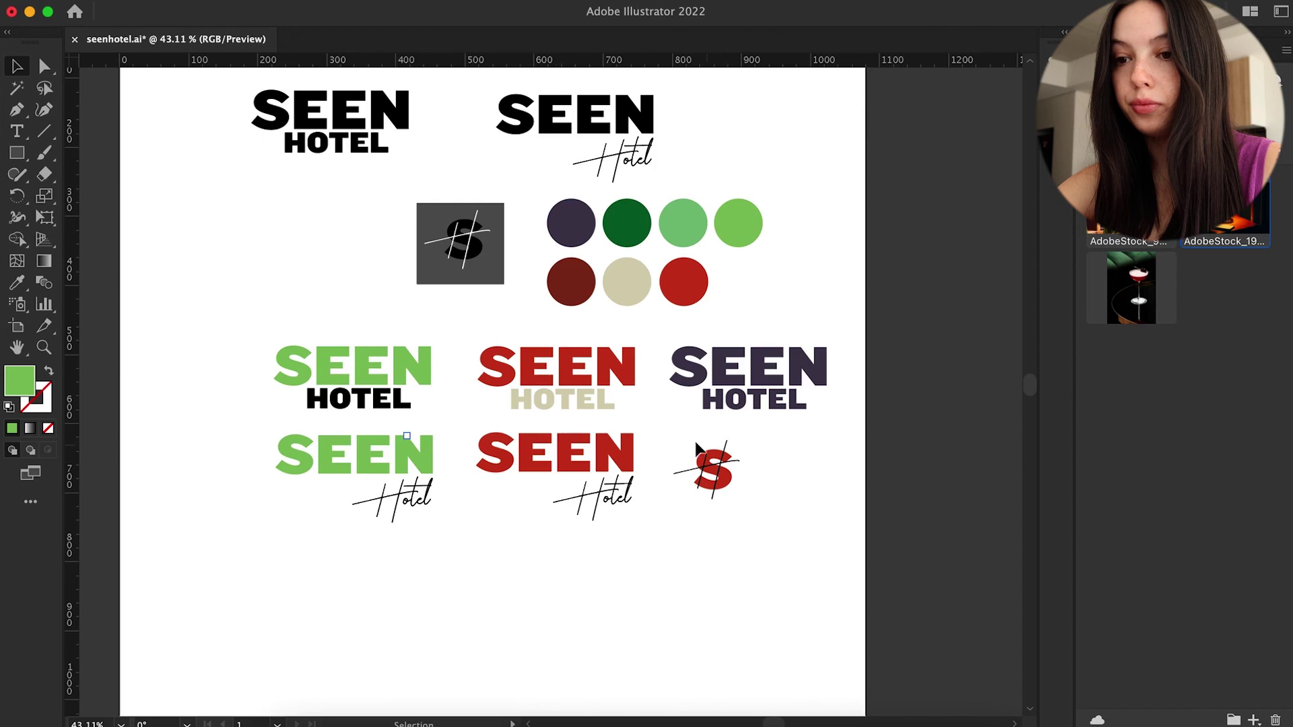
Step: Place a copy of the red S and H monogram beside the original and color its S with the light green swatch
left_click(747, 200)
key("v")
scroll(525, 401, "up", 1)
scroll(735, 436, "down", 2)
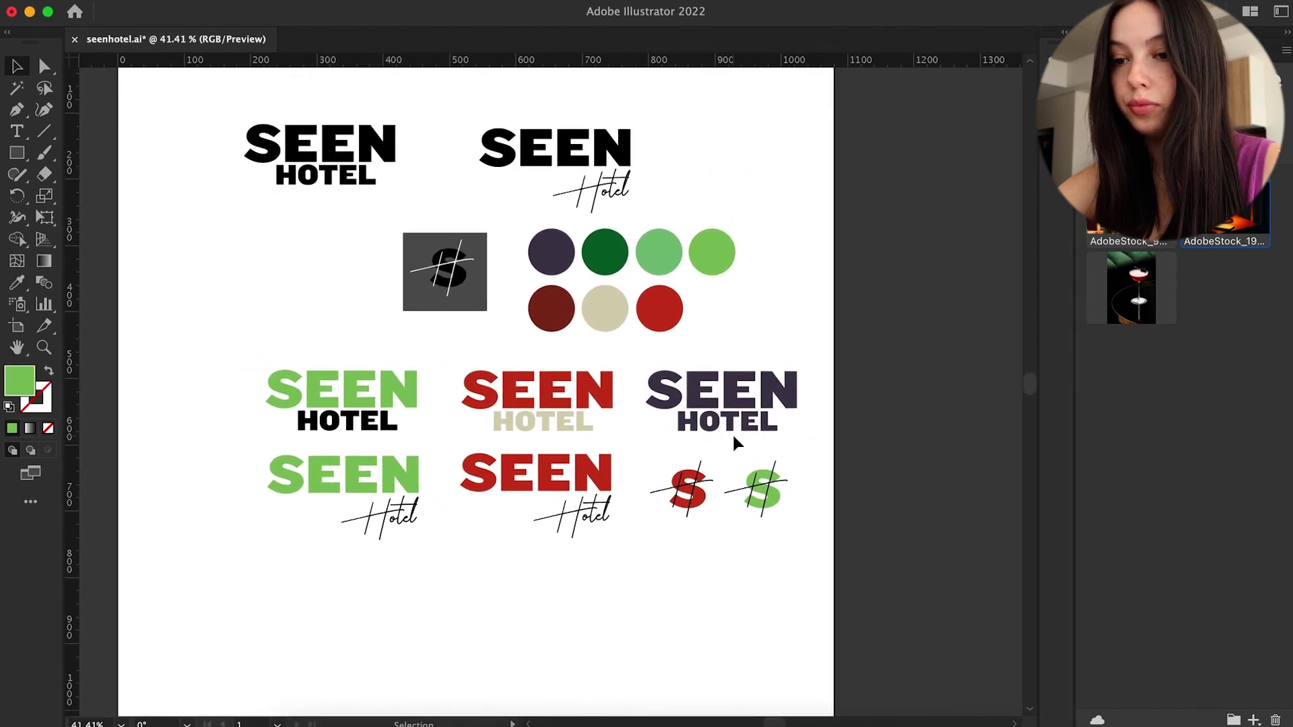
Step: Arrange the two black logos and the grey-backed monogram in a row along the artboard's upper edge
scroll(548, 520, "down", 3)
scroll(491, 499, "up", 1)
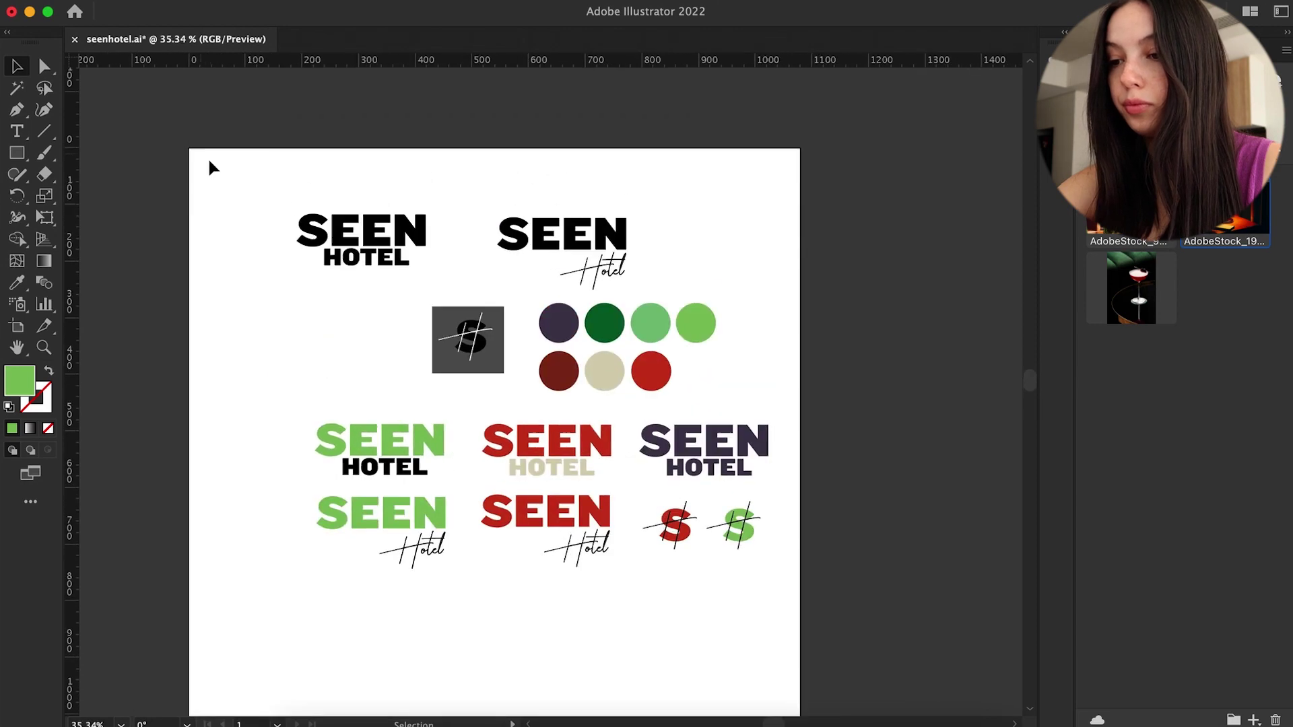
left_click(364, 236)
left_click_drag(363, 236, 273, 187)
left_click_drag(499, 209, 366, 157)
left_click_drag(397, 296, 510, 375)
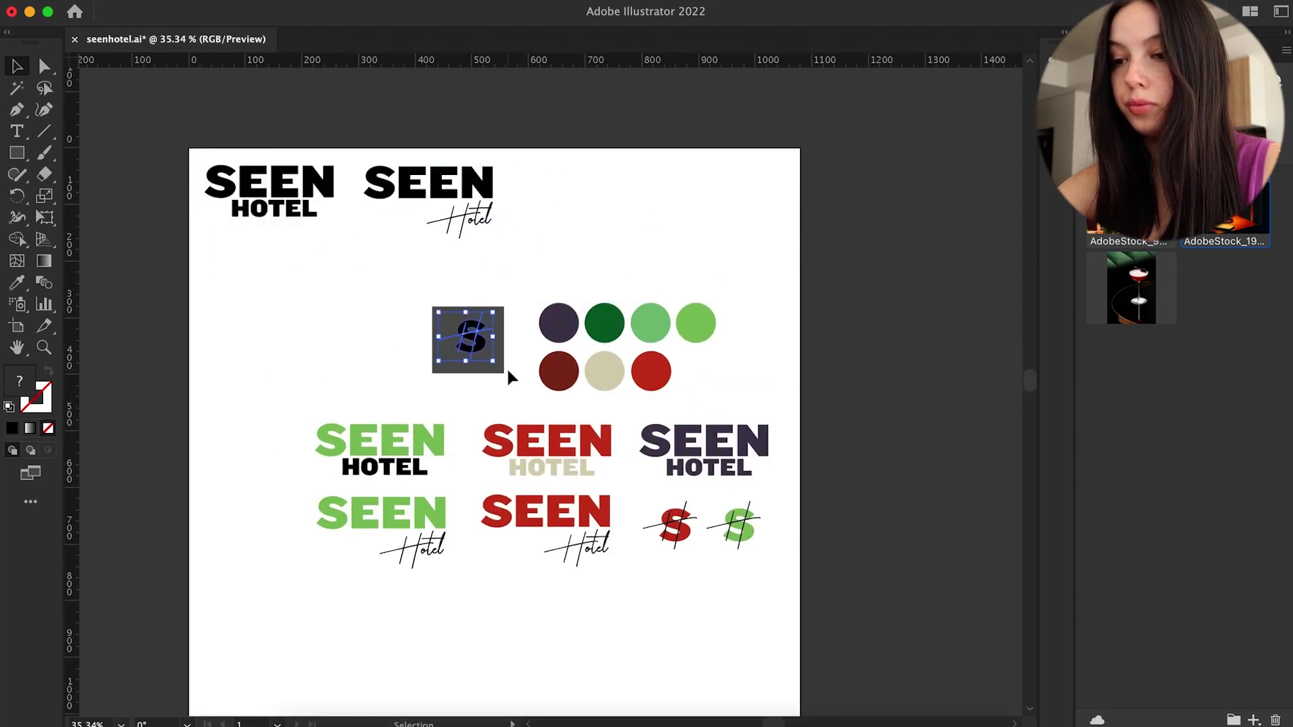
key("F7")
left_click_drag(448, 333, 539, 191)
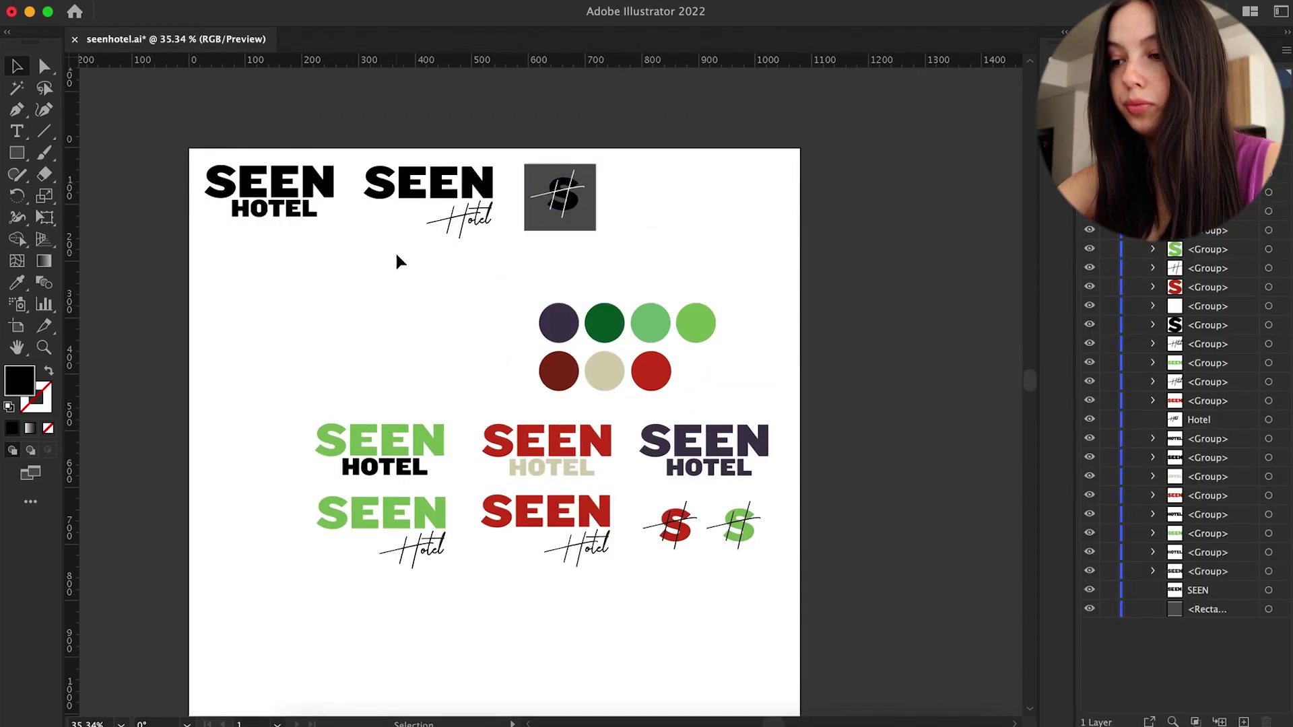
Step: Move the color swatches beside the grey-backed monogram and shift all colored logos up beneath the top row
key("F7")
left_click_drag(521, 297, 721, 234)
left_click(565, 458)
left_click_drag(565, 458, 506, 315)
left_click(491, 512)
scroll(491, 512, "up", 2)
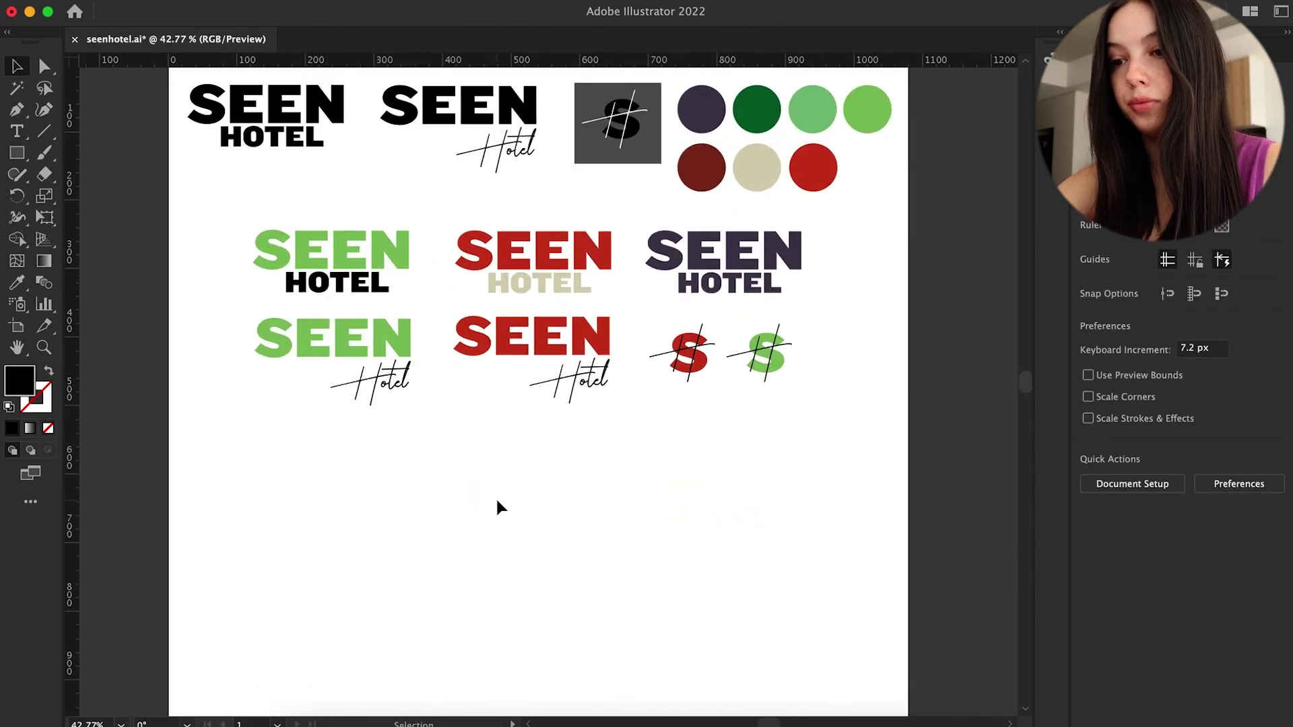
Step: Lock the door hanger reference image on the second artboard
scroll(433, 372, "right", 7)
scroll(432, 372, "down", 5)
left_click(573, 405)
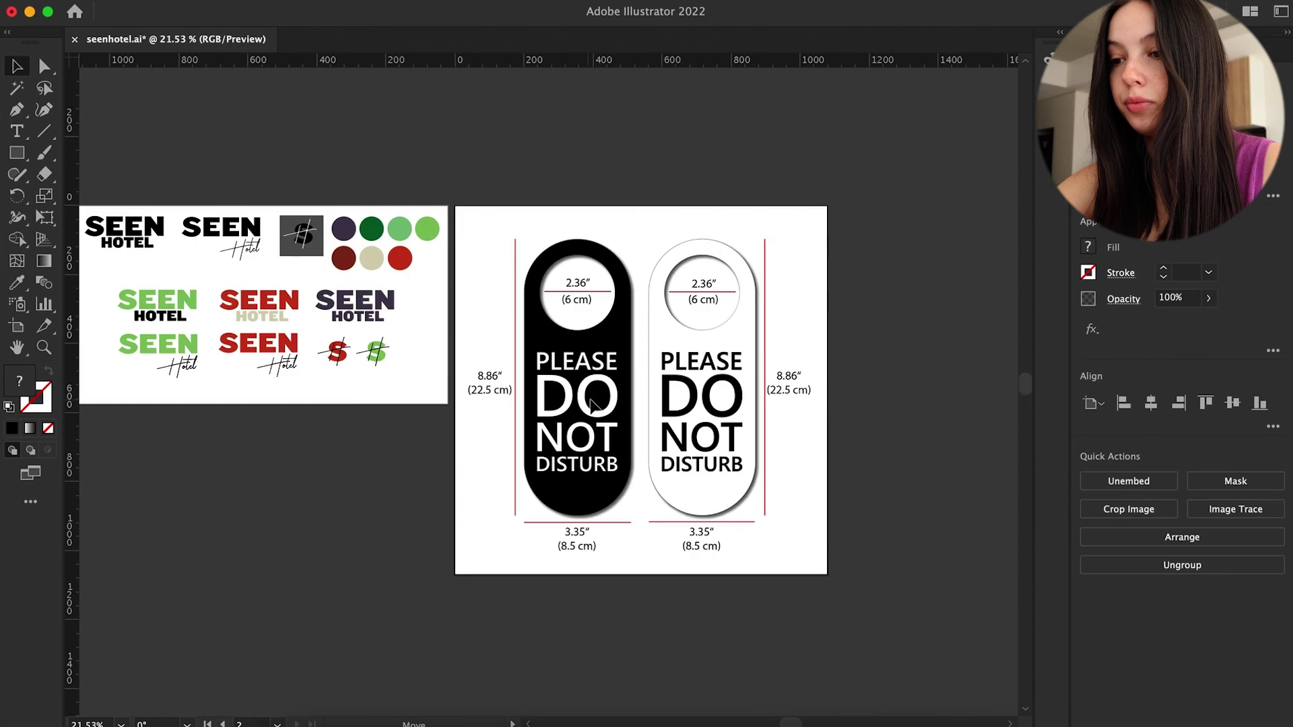
key("super+2")
Step: Draw a rounded rectangle over the black door hanger in the reference, fully round its ends and fit its height
scroll(477, 463, "up", 3)
scroll(477, 464, "right", 2)
left_click_drag(20, 160, 74, 177)
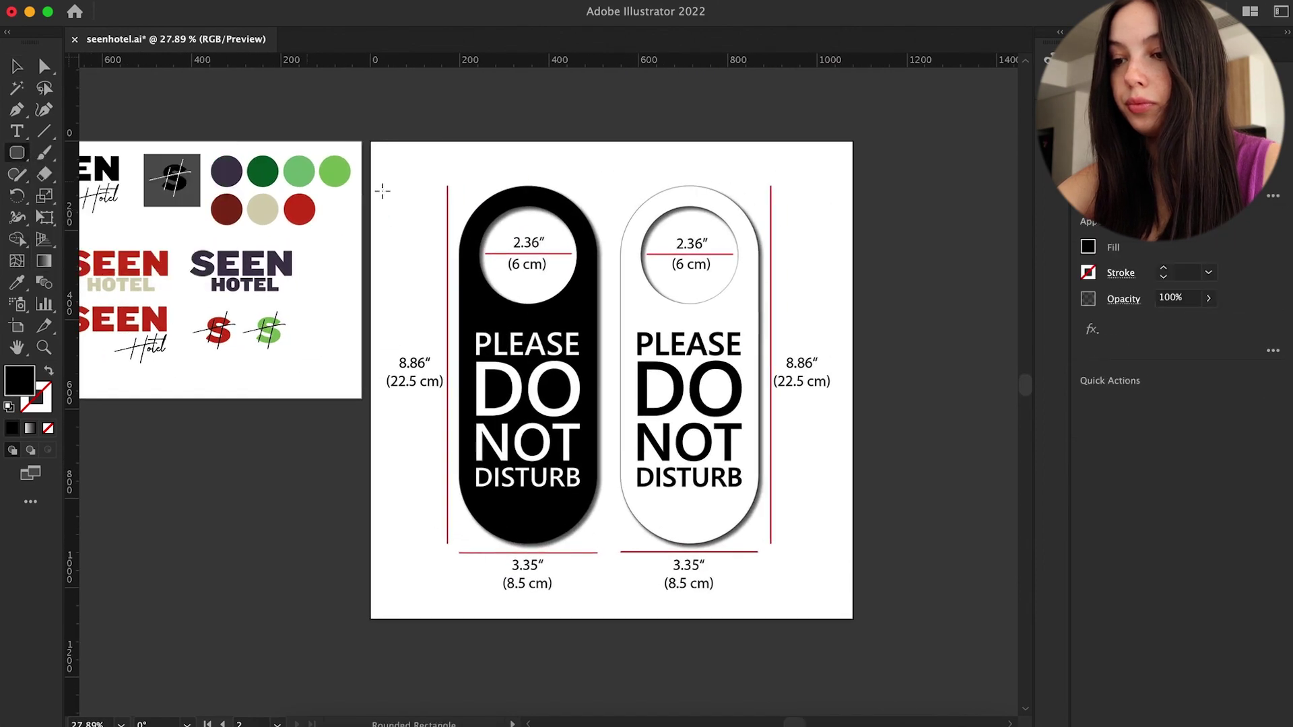
left_click_drag(462, 195, 597, 539)
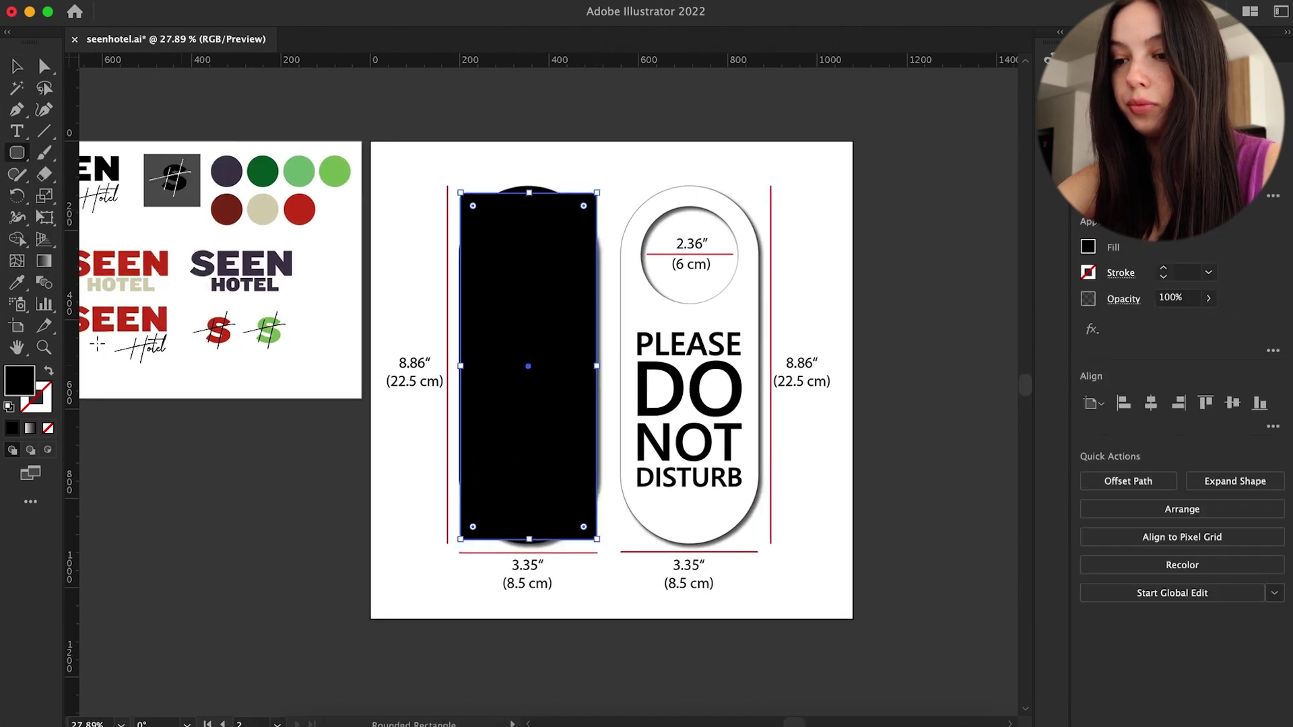
left_click_drag(583, 207, 519, 286)
left_click_drag(532, 192, 529, 186)
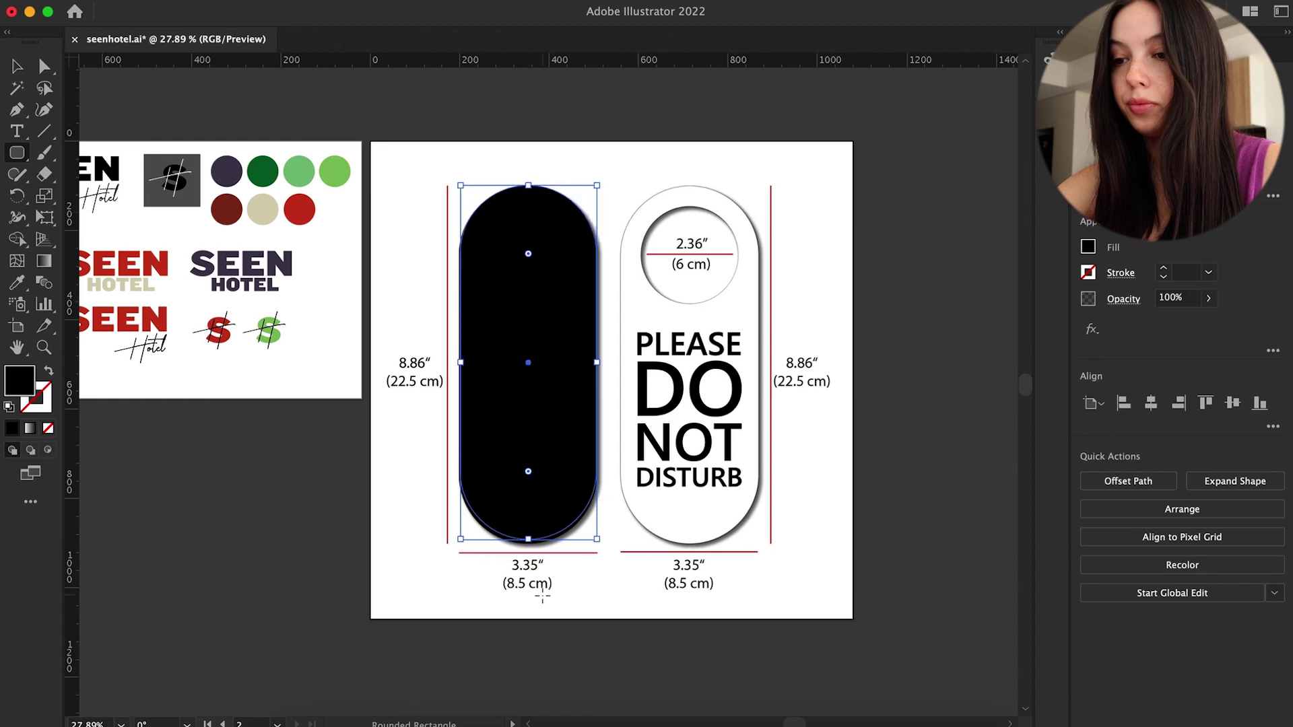
Step: Place a copy of the black pill shape beside the original at the same height
key("v")
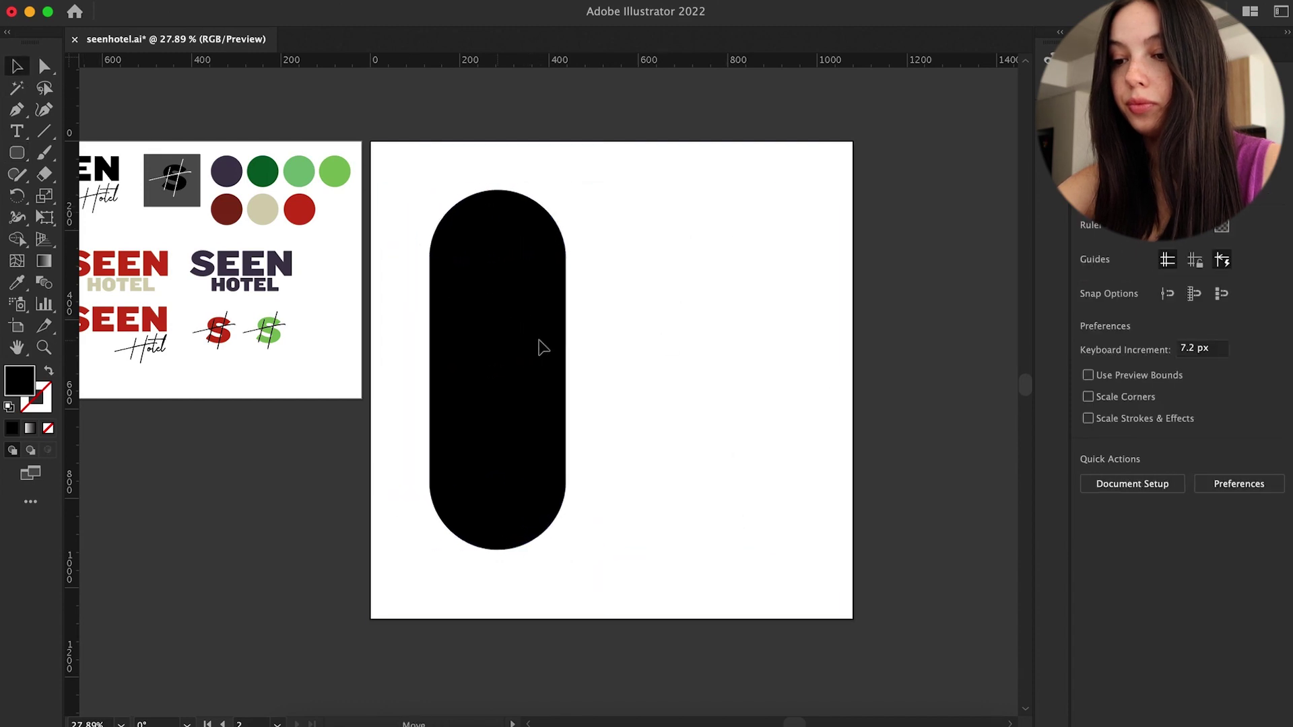
left_click_drag(500, 360, 701, 360)
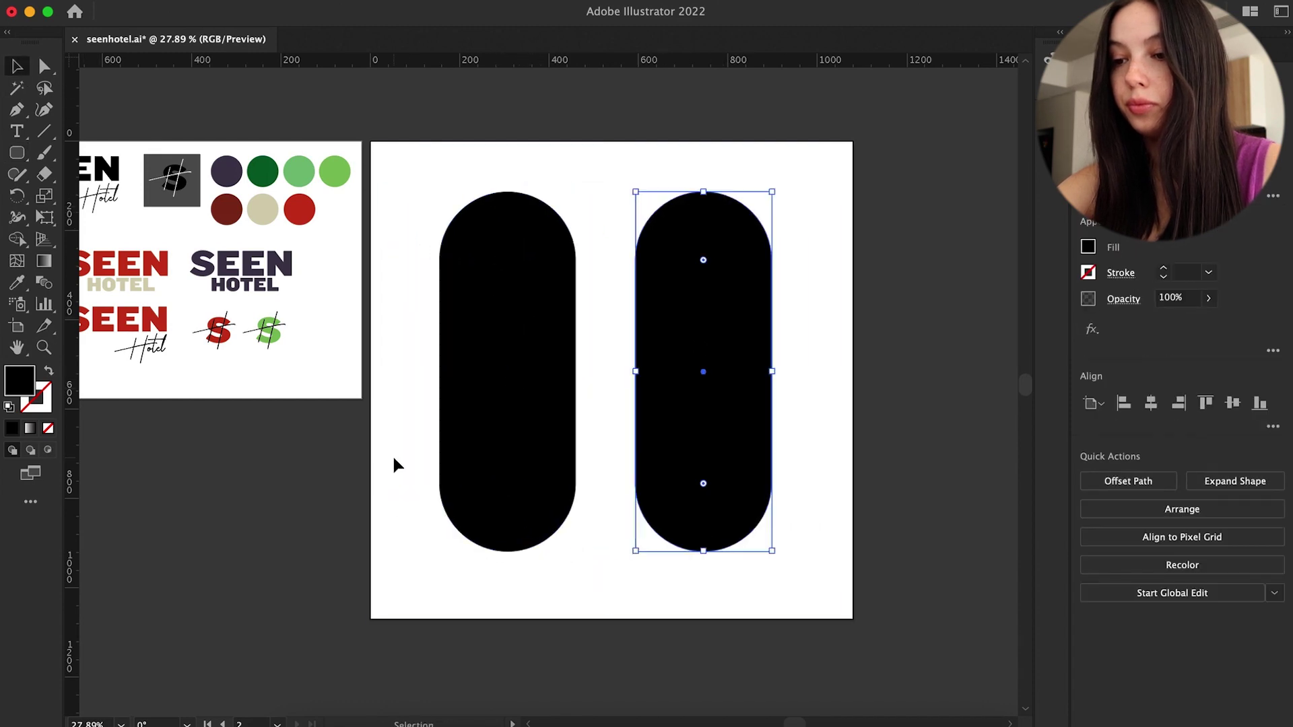
scroll(393, 462, "left", 1)
scroll(431, 532, "up", 1)
key("super+z")
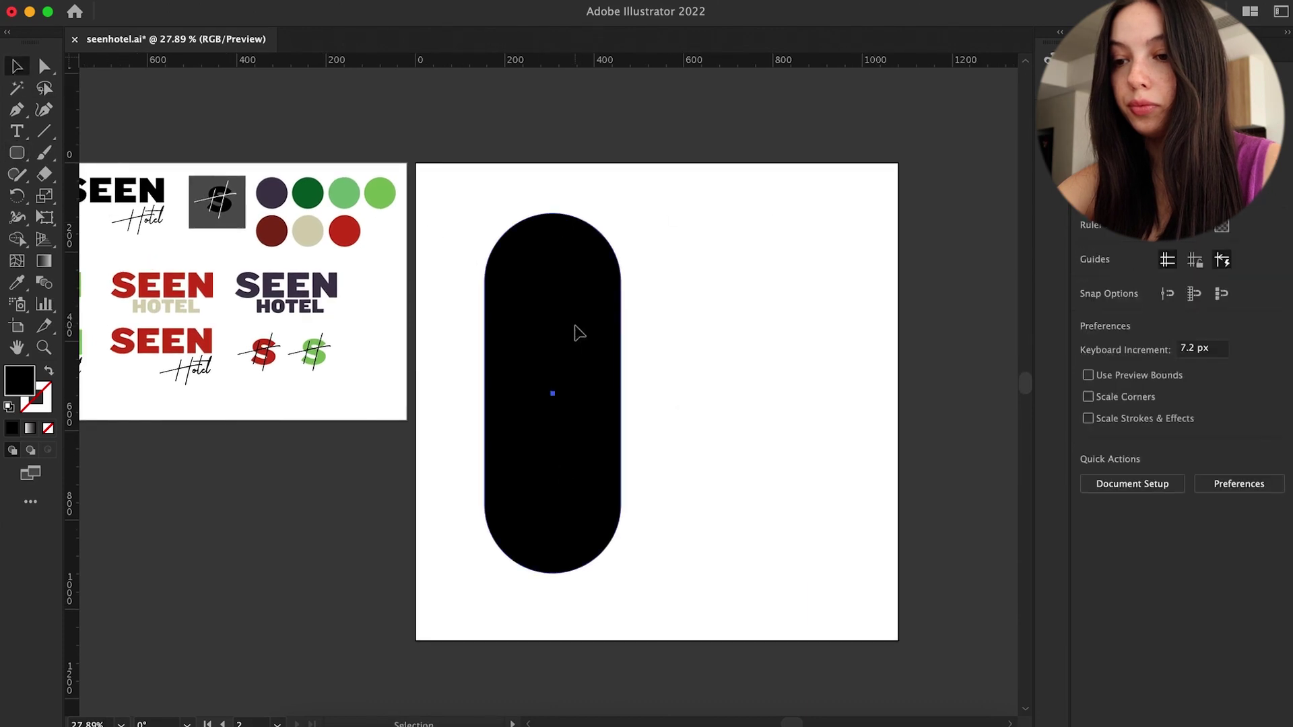
key("super+shift+z")
Step: Reduce the corner rounding of the copied pill shape to turn it into a rectangle with slightly rounded corners
key("a")
left_click_drag(762, 281, 827, 273)
left_click(855, 277)
key("v")
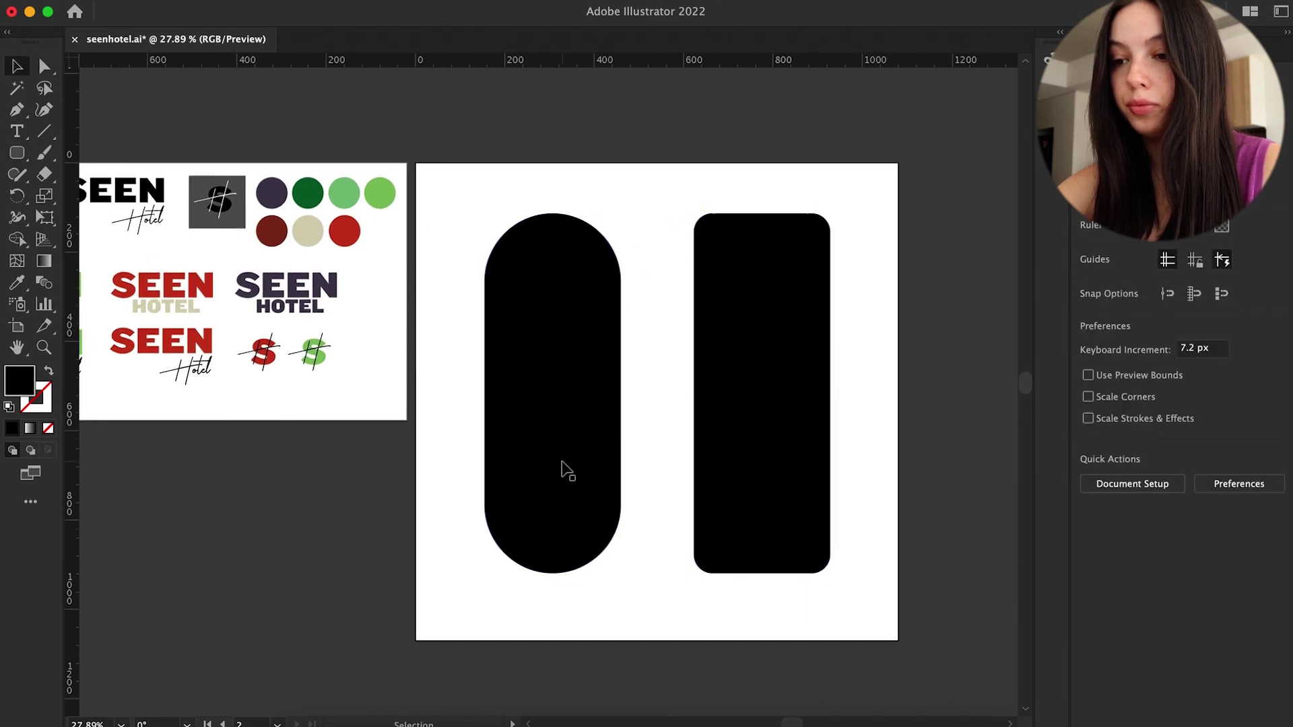
left_click(768, 260)
left_click(632, 189)
Step: Draw a circle in the upper part of the black pill shape and fill it with light green
left_click_drag(17, 152, 76, 196)
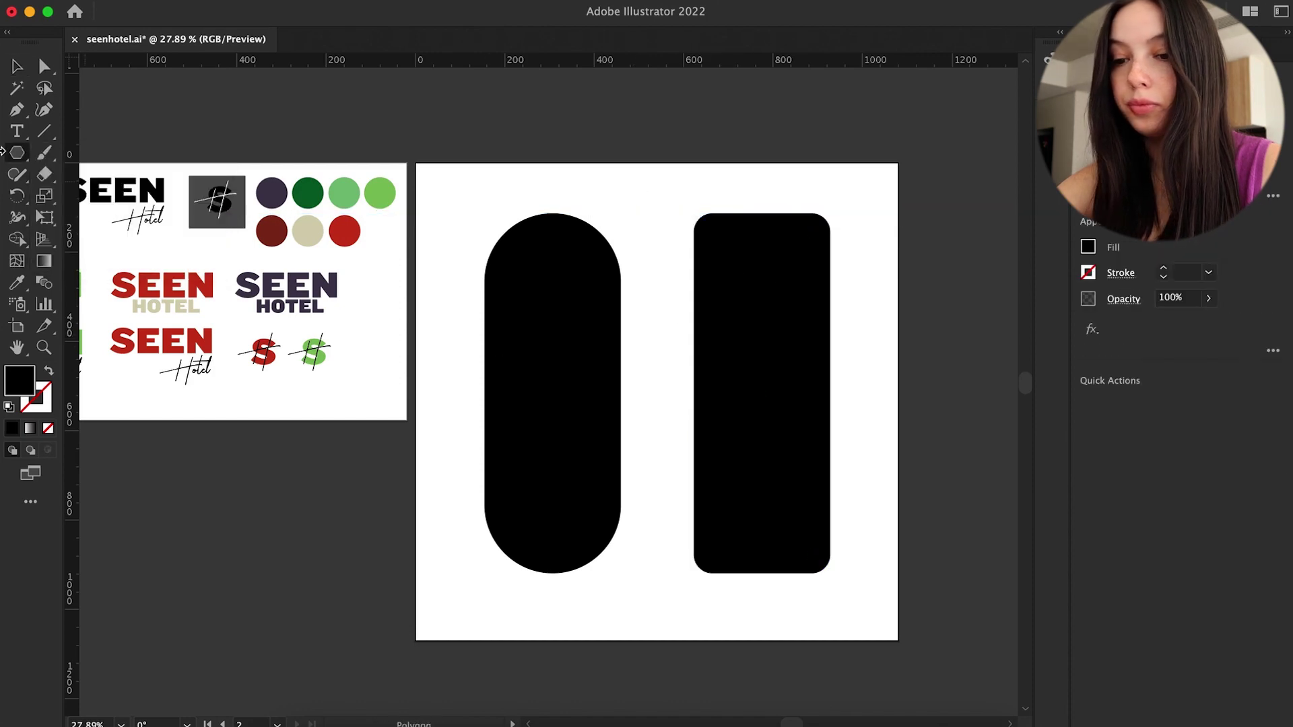
left_click_drag(606, 335, 605, 301)
double_click(20, 381)
left_click(817, 335)
left_click(1199, 295)
key("super+z")
left_click_drag(545, 298, 545, 291)
key("super+z")
key("super+z")
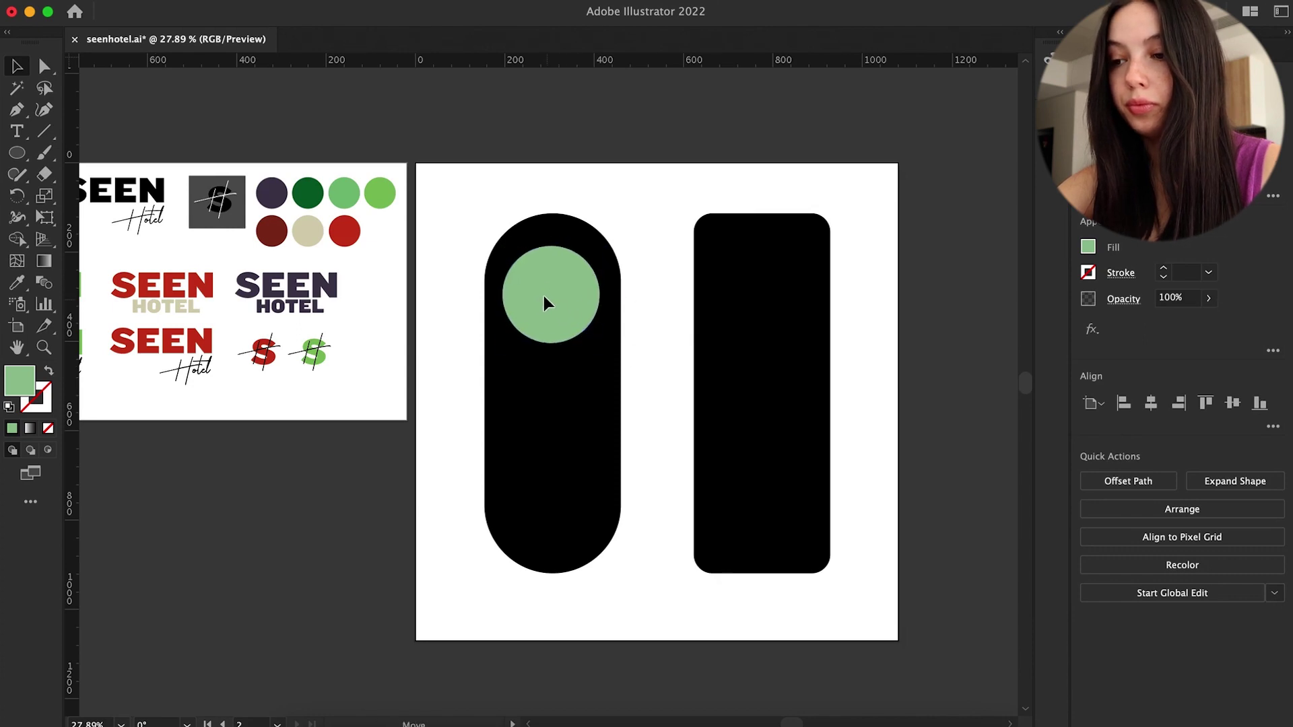
Step: Shrink the light green circle slightly and center it in the upper part of the pill shape
left_click(550, 231)
left_click_drag(549, 237, 552, 186)
left_click_drag(568, 293, 566, 291)
left_click(612, 161)
key("Delete")
Step: Try to combine the circle and the pill shape into a compound path
left_click(569, 297)
key("super+8")
key("super+z")
Step: Copy the circle onto the upper part of the rounded rectangle, centered horizontally at the same height as the original
left_click_drag(544, 299, 755, 294)
left_click(864, 280)
left_click(764, 357)
left_click_drag(71, 278, 762, 275)
left_click(763, 277)
left_click_drag(744, 167, 780, 185)
left_click(782, 273)
key("super+z")
Step: Cut the circular holes out of the pill shape and the rounded rectangle by making each pair a compound path
left_click(552, 418)
key("super+8")
left_click(774, 358)
key("super+8")
left_click(857, 366)
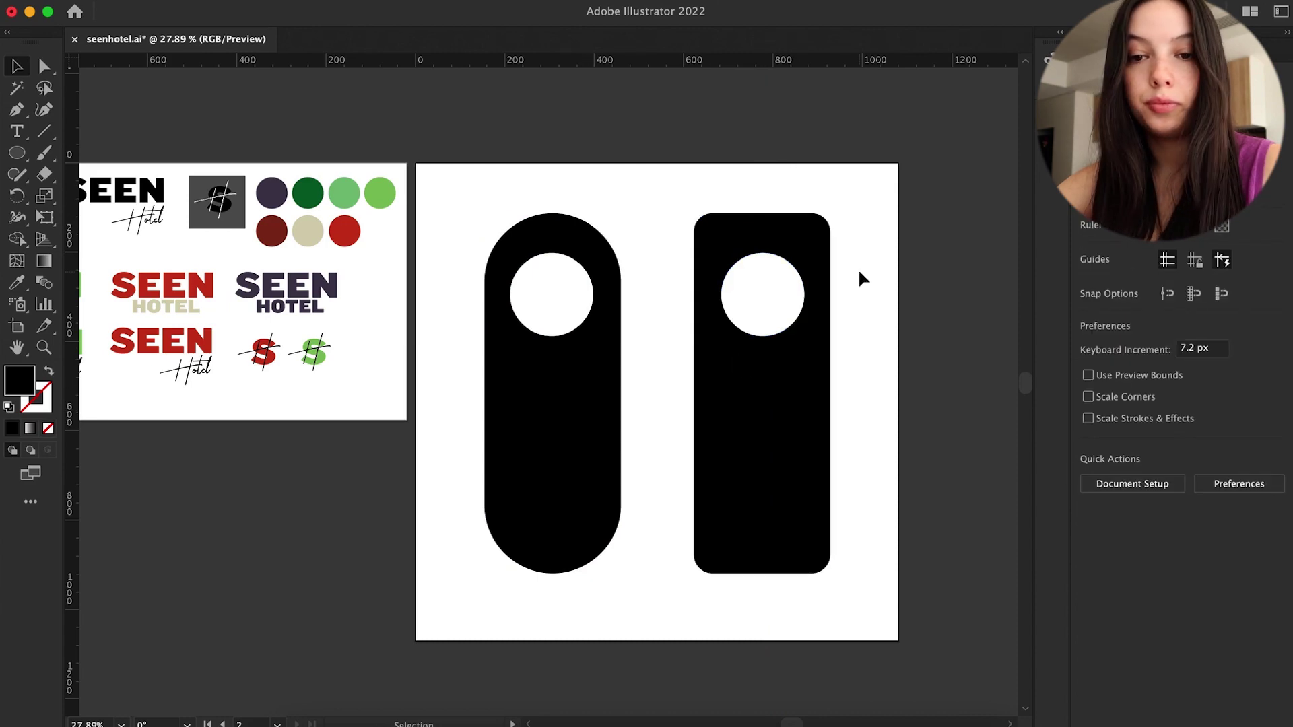
Step: Place the bed linen photo behind the rectangular door hanger and clip it to the hanger's shape
left_click_drag(1131, 288, 543, 335)
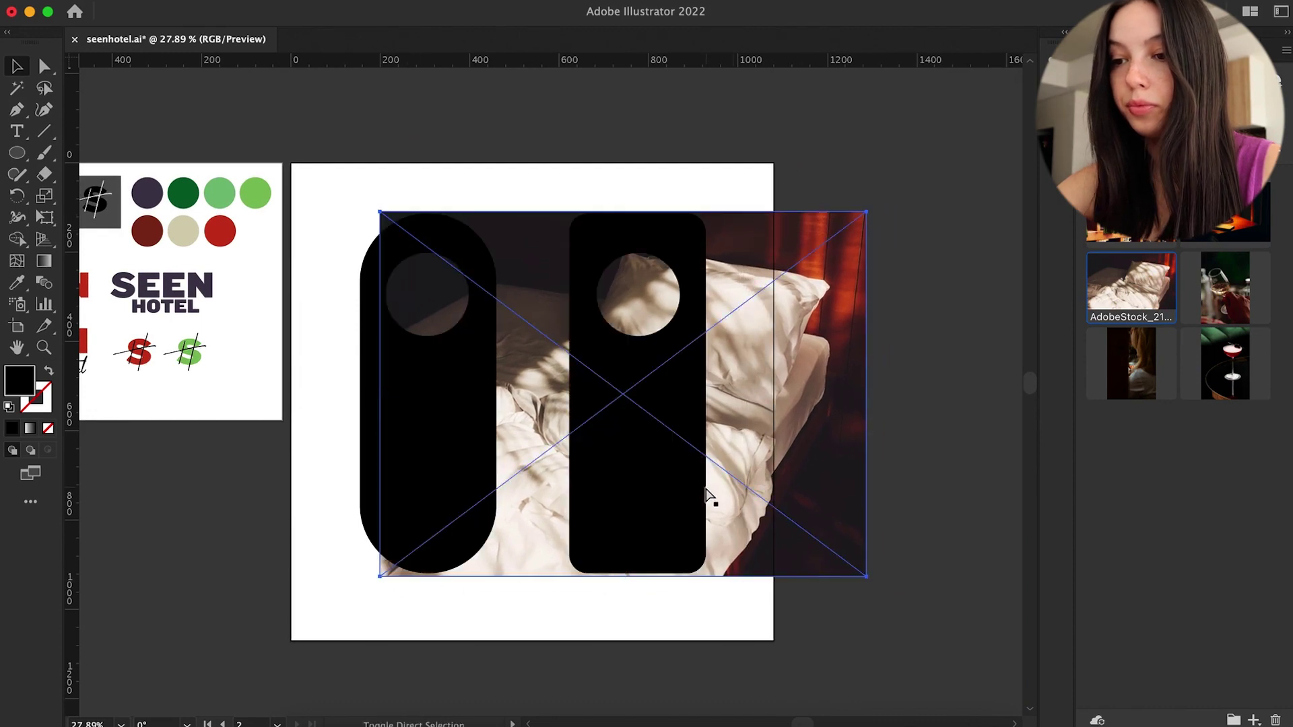
left_click_drag(708, 497, 744, 402)
left_click(1156, 538)
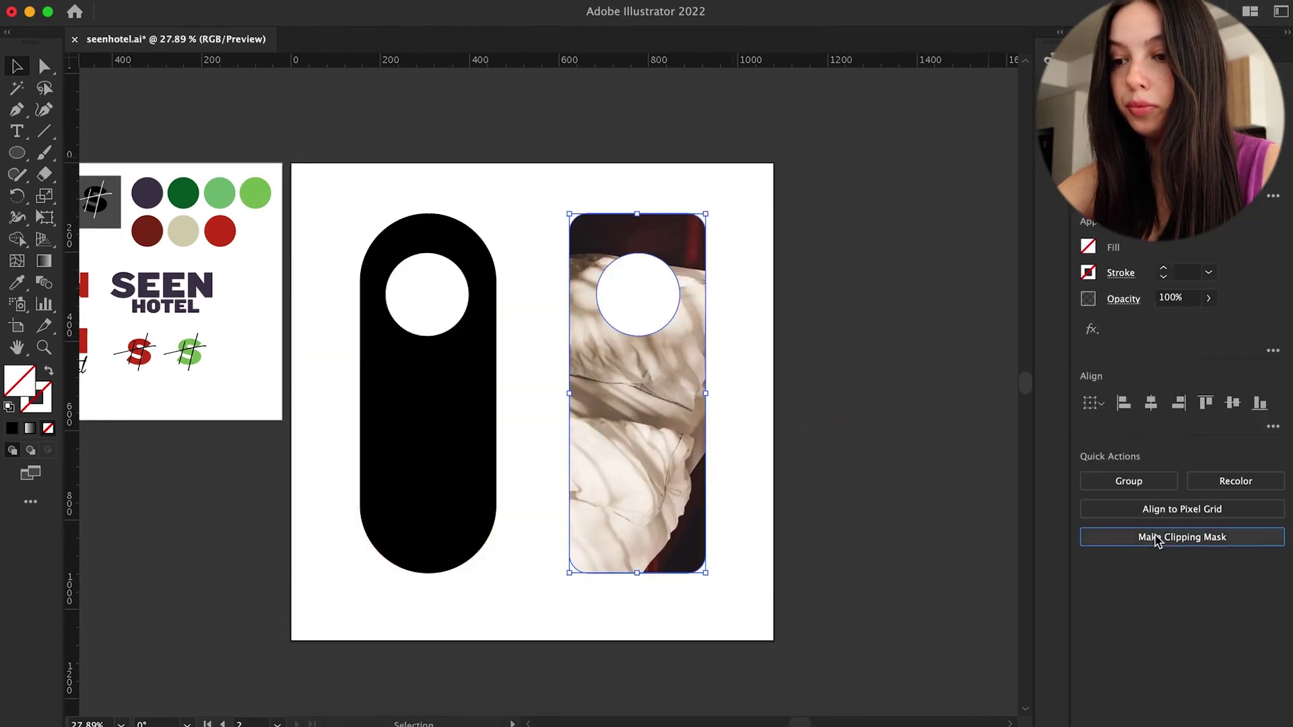
left_click(810, 414)
scroll(558, 423, "left", 3)
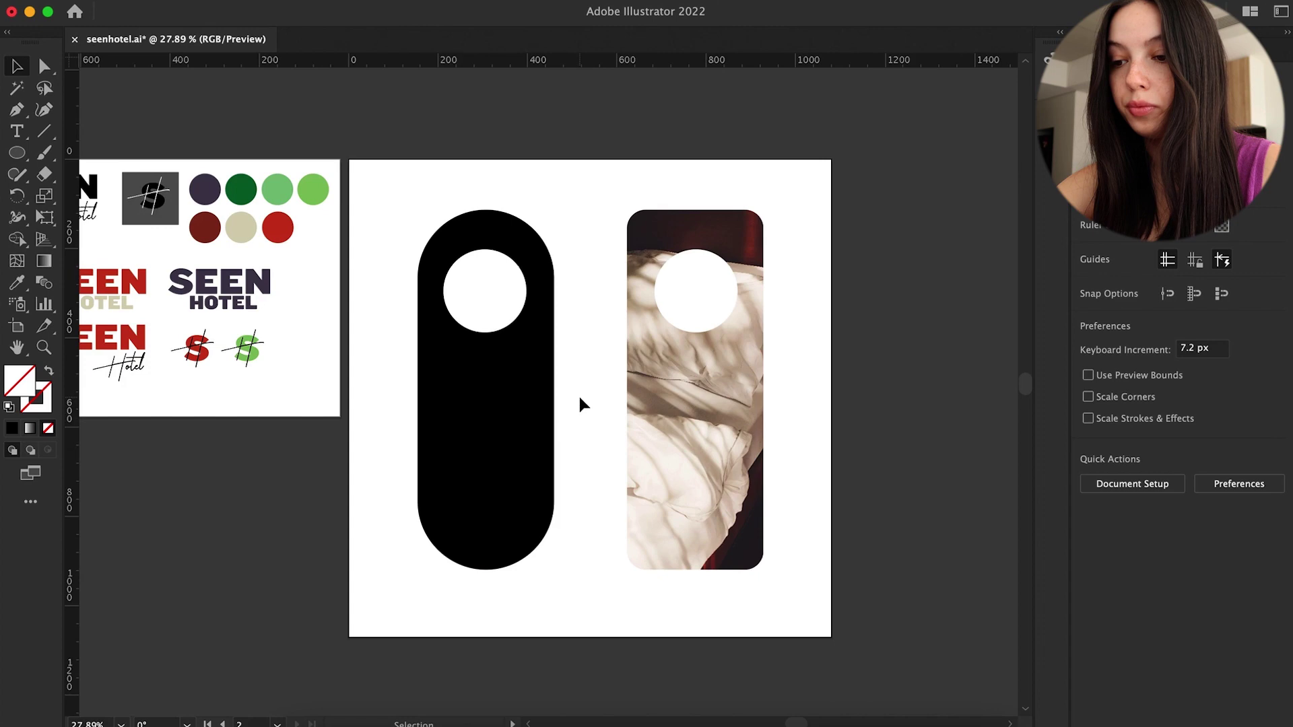
Step: Undo the clipping mask, shift the bed linen photo to the left and clip it to the rectangular hanger again
key("super+z")
left_click(871, 427)
left_click_drag(807, 424, 771, 423)
left_click(734, 431, "shift")
left_click(1190, 536)
left_click(838, 419)
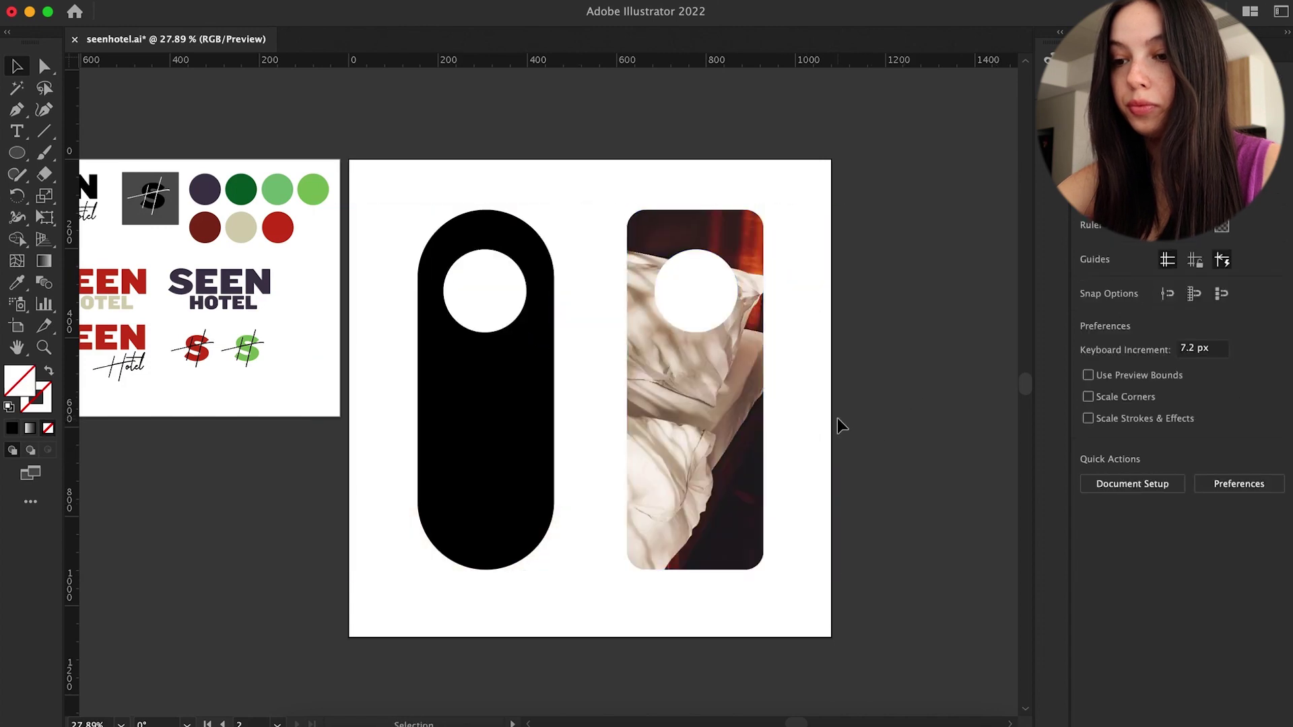
Step: Fill the pill-shaped door hanger with the beige swatch
left_click(435, 431)
key("i")
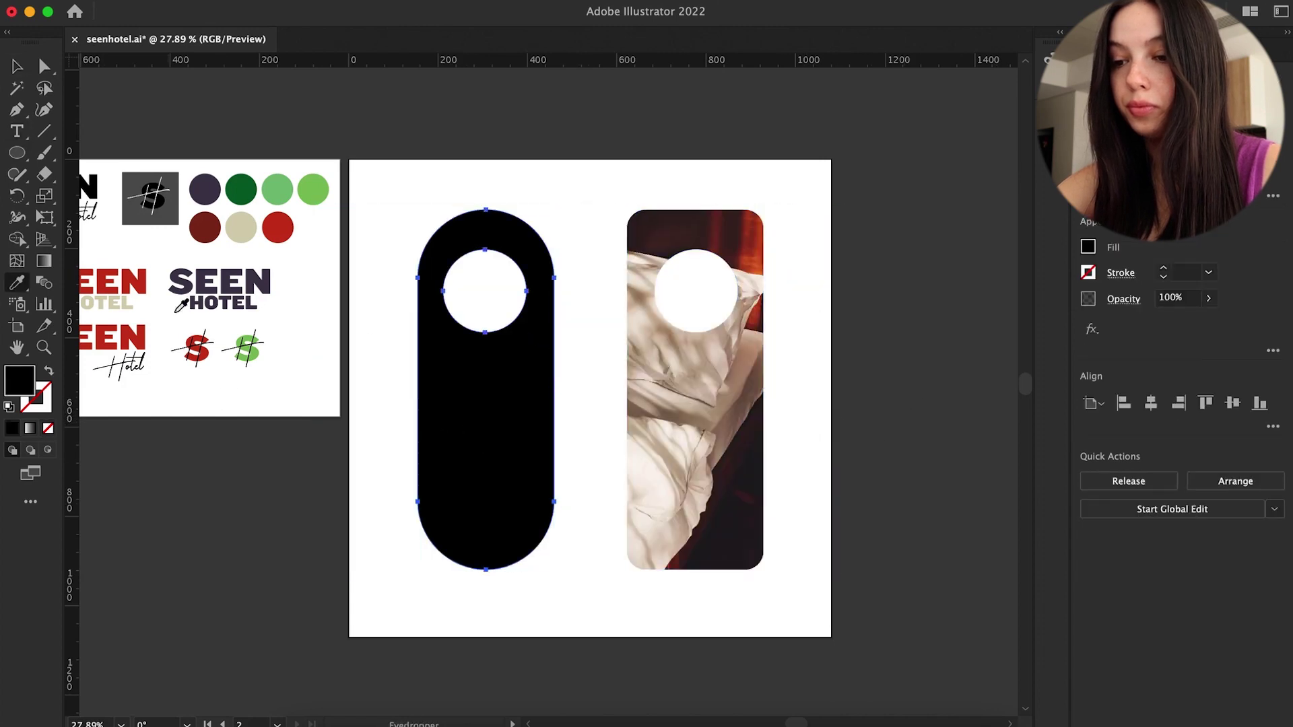
left_click(241, 228)
key("v")
left_click(566, 335)
scroll(621, 345, "left", 2)
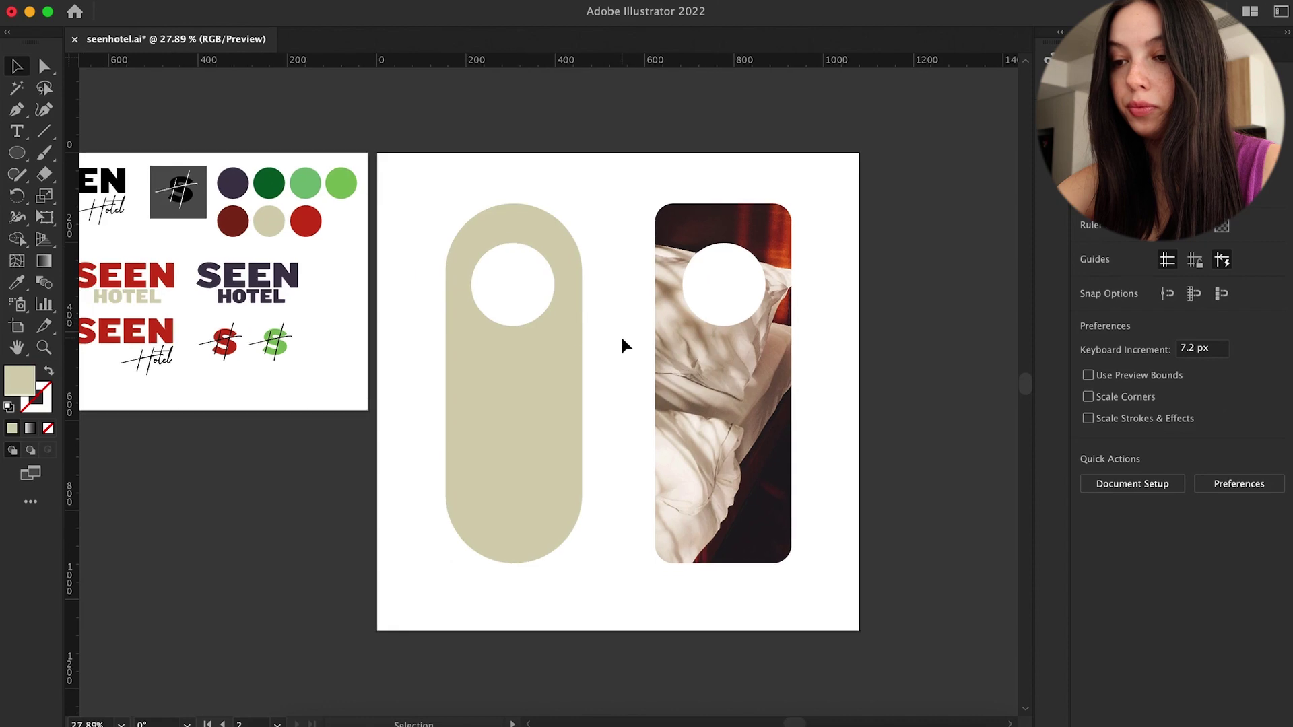
scroll(621, 342, "right", 2)
scroll(535, 397, "up", 5)
left_click(693, 385)
left_click(572, 373)
scroll(572, 373, "down", 4)
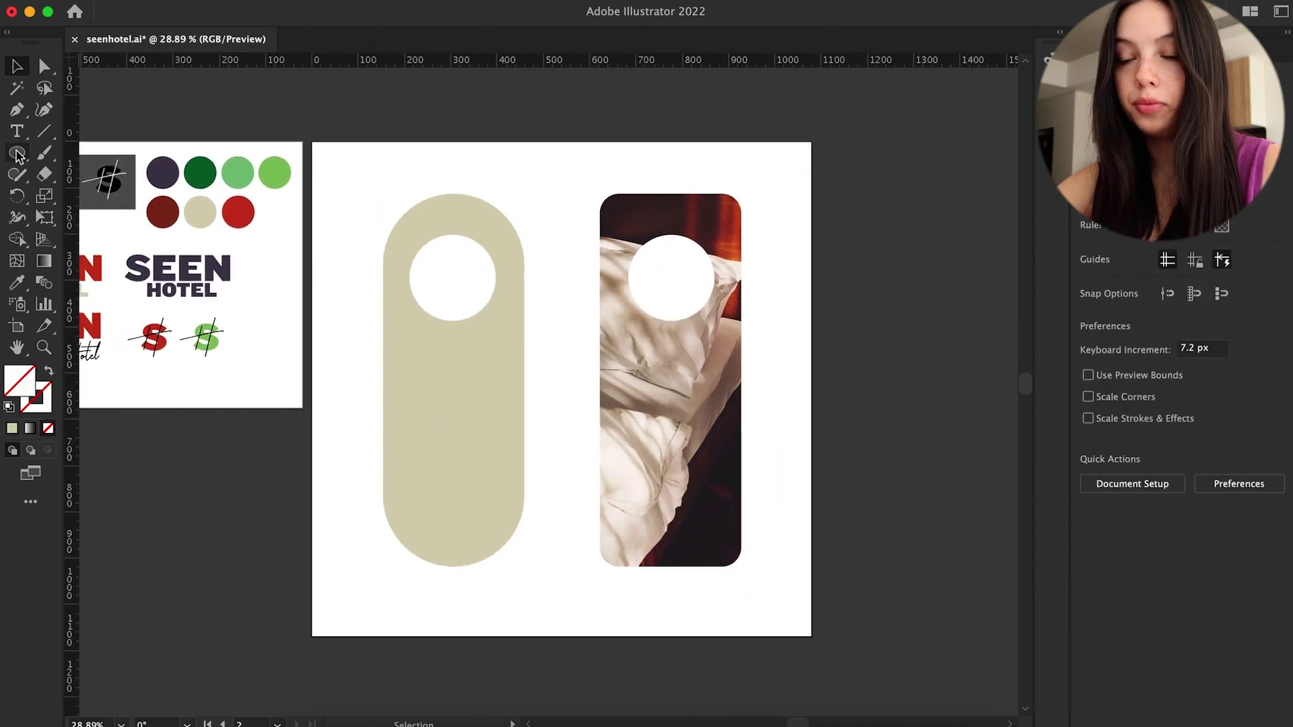
Step: Create a 33 pt text block reading DO NOT DISTURB on three lines near the second artboard's upper-left corner
left_click(17, 131)
left_click(327, 156)
left_click(1109, 445)
type("Do")
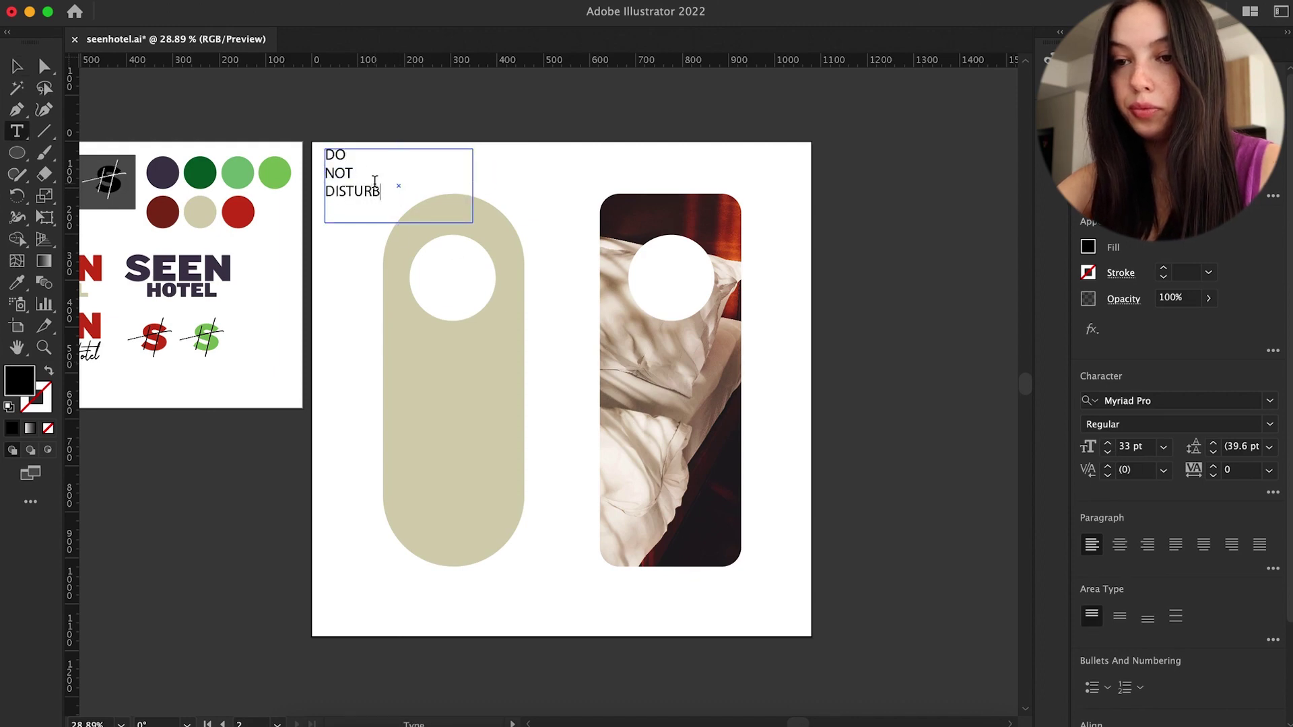
Step: Center the DO NOT DISTURB text and set it in Lastik Regular with 36 pt leading
left_click(1119, 545)
left_click(1270, 401)
scroll(997, 566, "up", 10)
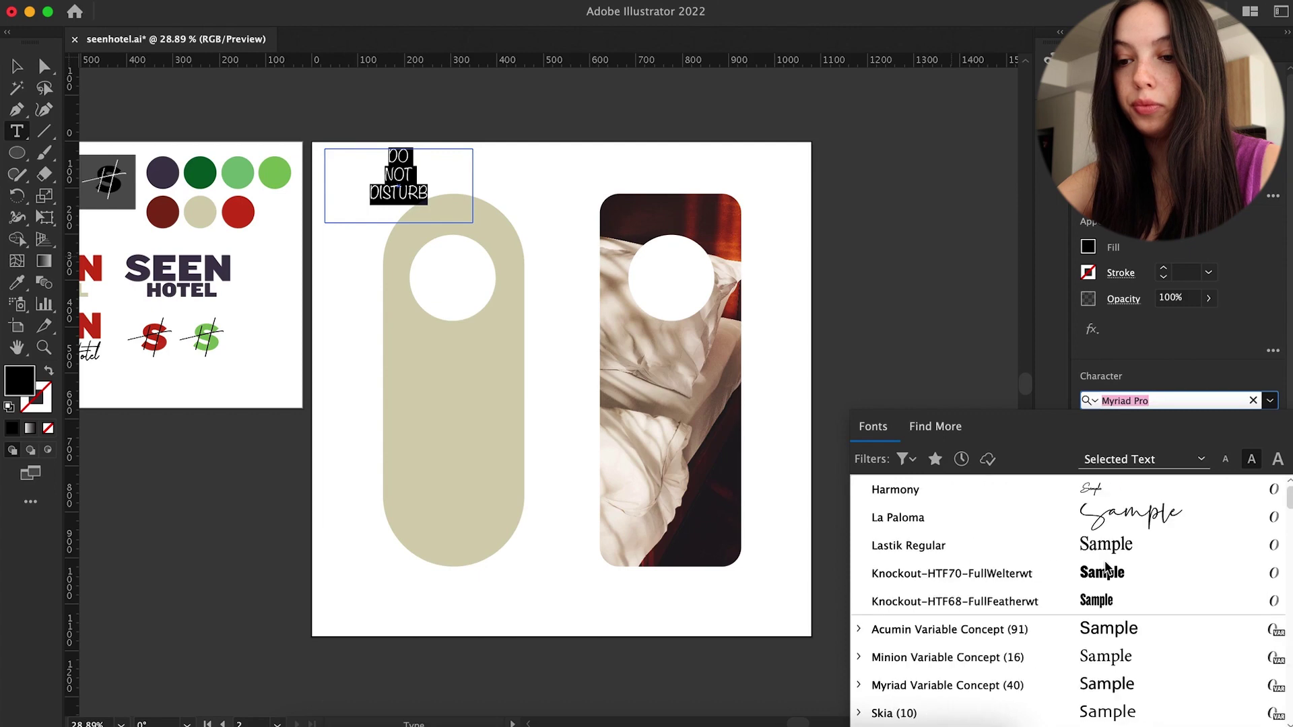
left_click(997, 545)
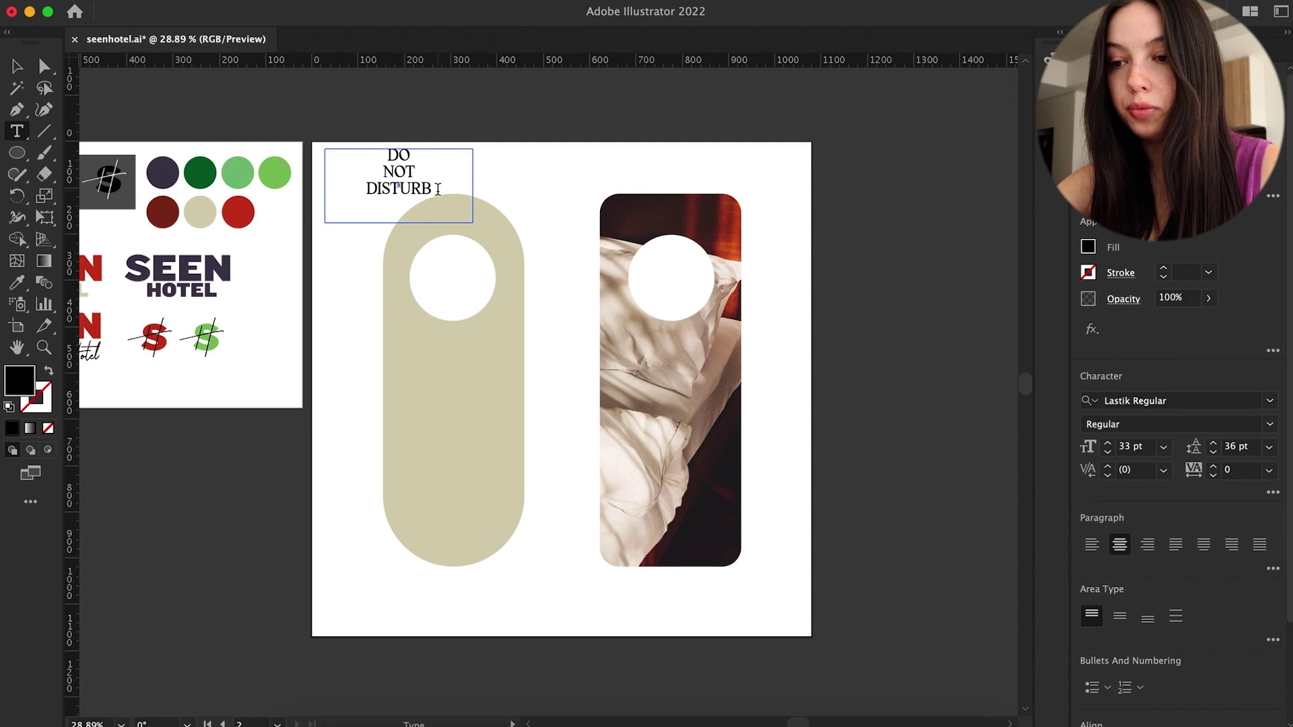
Step: Place a copy of the DO NOT DISTURB text beside the original and join DO and NOT on one line
left_click_drag(398, 192, 477, 196)
scroll(484, 189, "up", 5)
double_click(487, 191)
left_click(442, 178)
key("BackSpace")
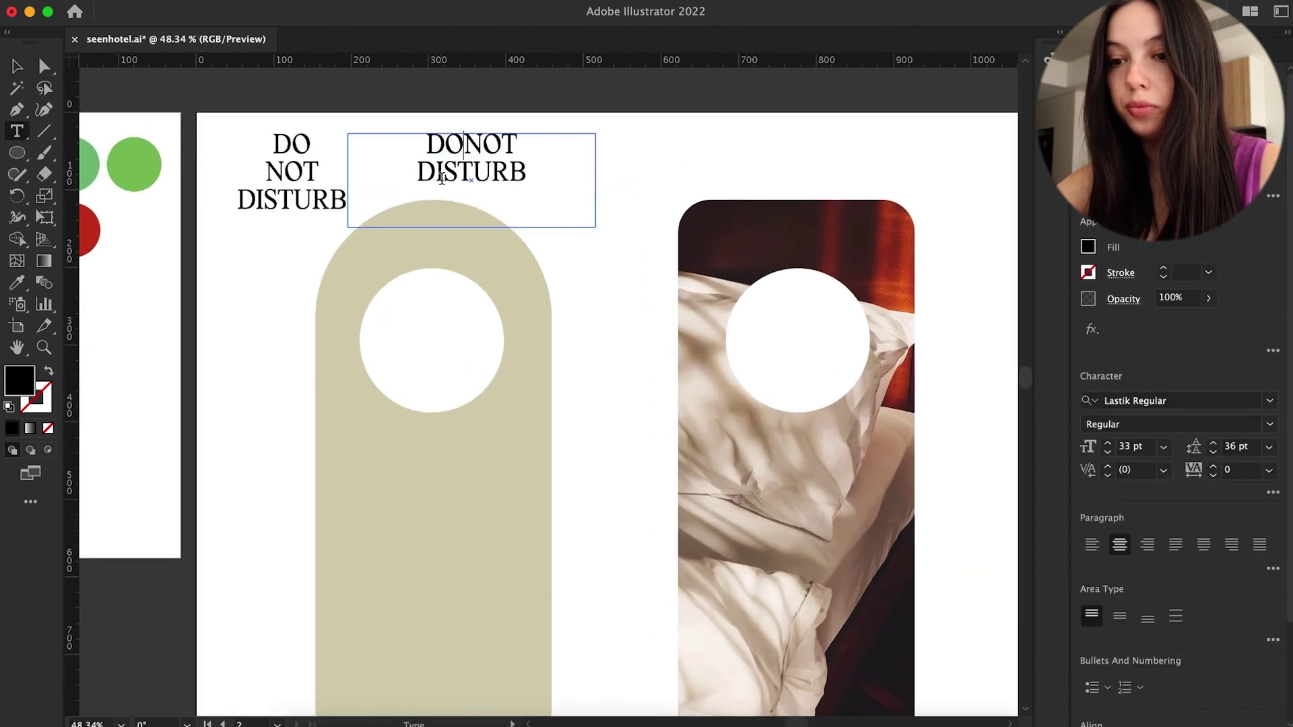
Step: Set the tracking of the two-line DO NOT DISTURB copy to -10
left_click(1213, 476)
left_click(540, 158)
double_click(544, 172)
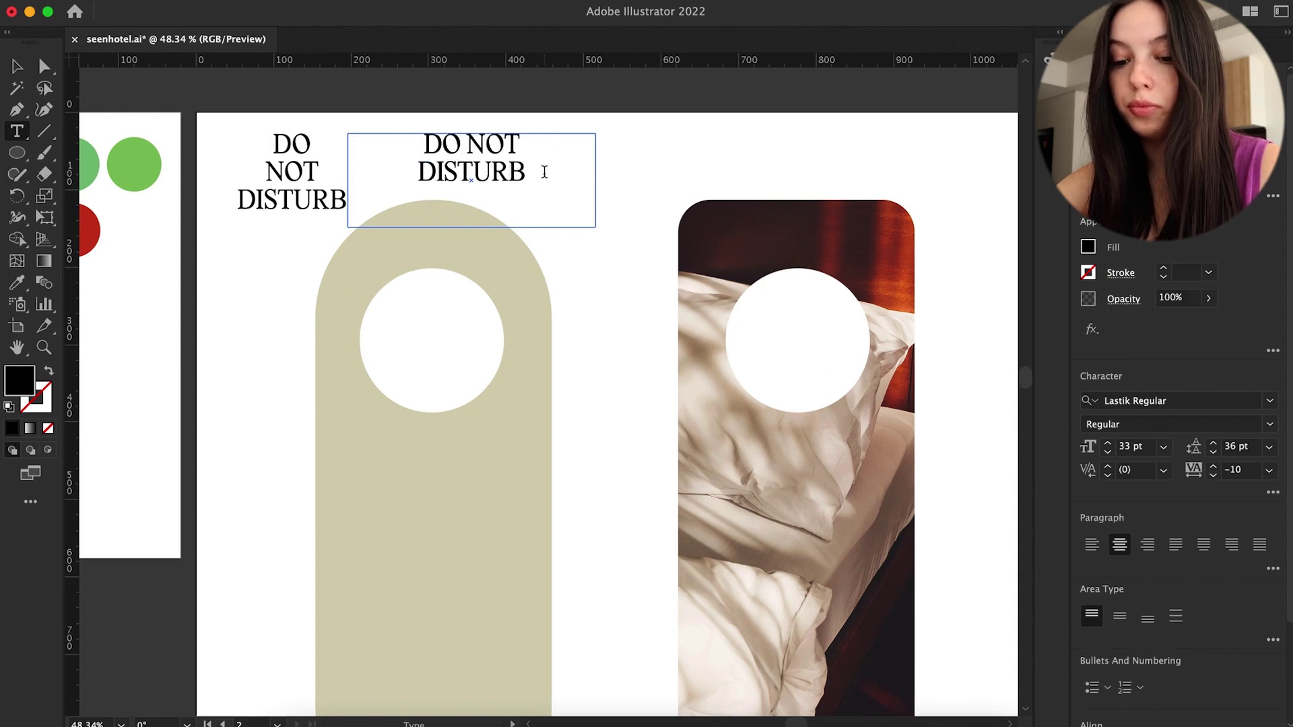
Step: Try justified alignment on the two-line DO NOT DISTURB text
left_click_drag(543, 173, 417, 154)
left_click(1201, 549)
key("super+z")
left_click(498, 170)
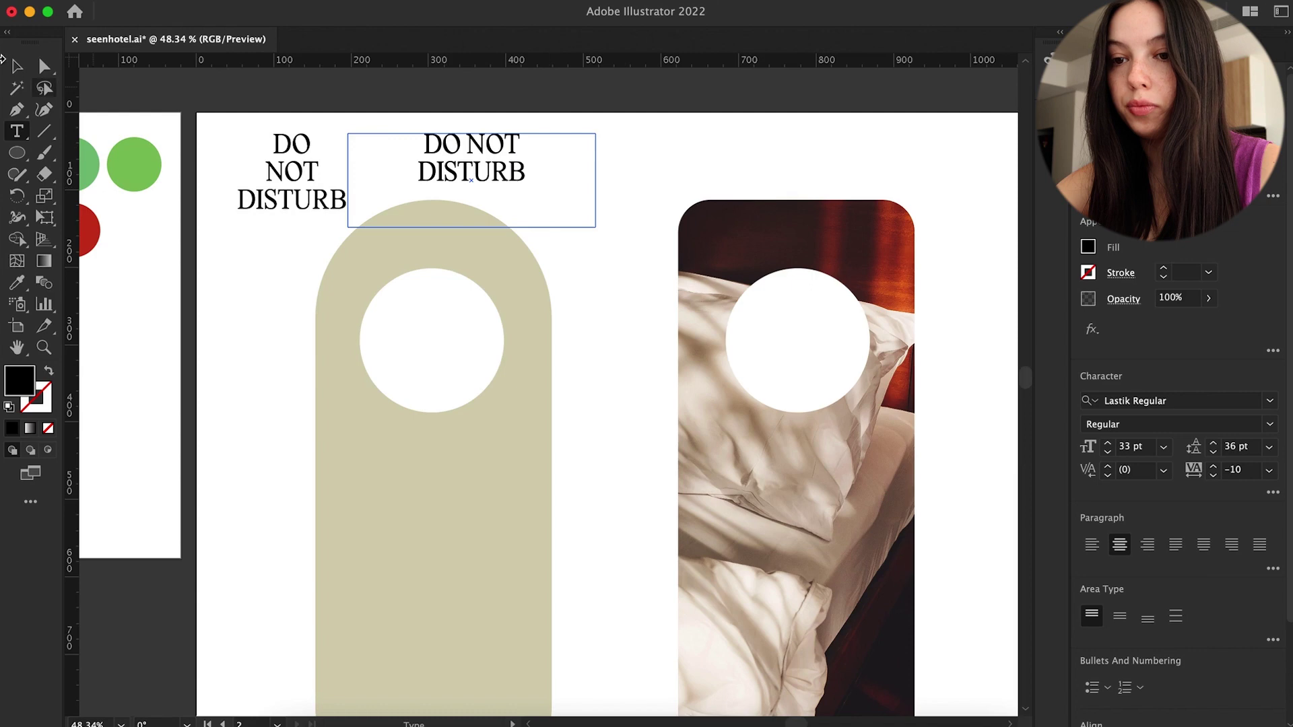
Step: Move the two-line DO NOT DISTURB text onto the beige hanger, centered below its hole
key("Escape")
left_click(513, 192)
scroll(475, 197, "down", 3)
left_click_drag(476, 177, 444, 488)
scroll(458, 471, "right", 2)
left_click(506, 441)
scroll(405, 451, "left", 4)
scroll(526, 413, "down", 2)
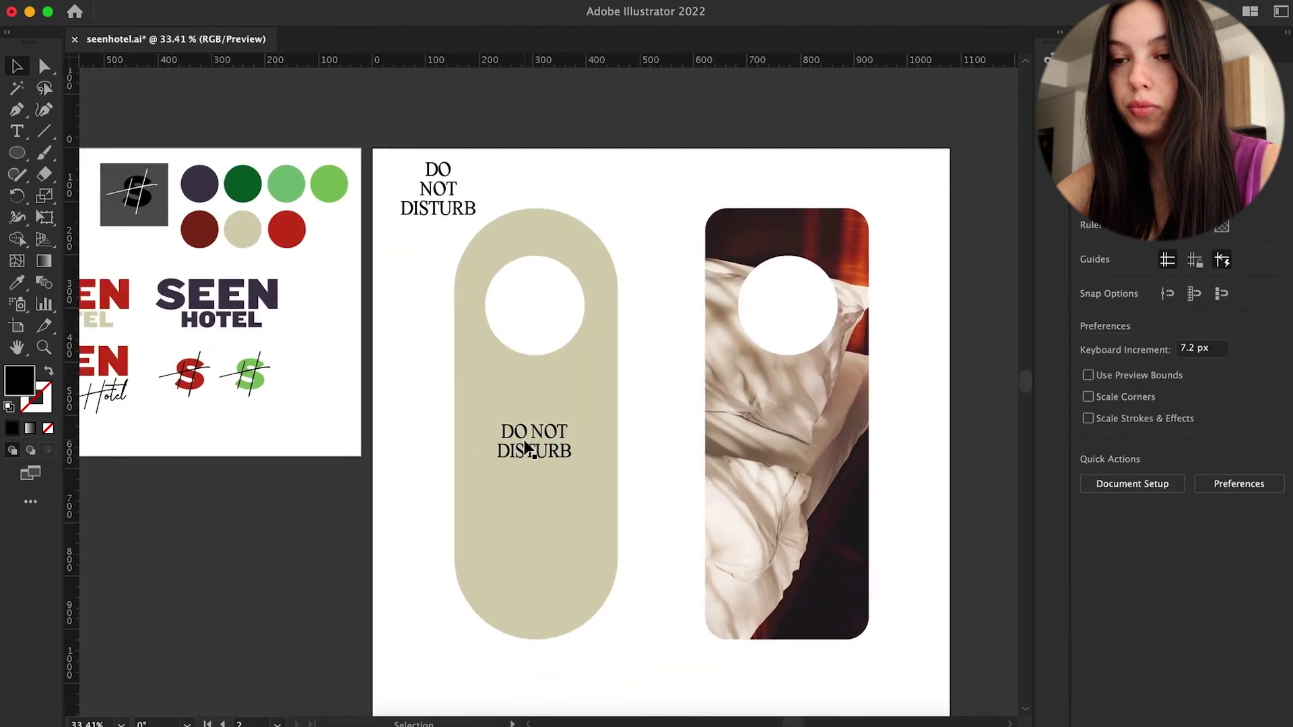
Step: Move the two-line text back above the beige hanger and place a copy of the three-line version on the hanger
scroll(538, 413, "down", 1)
scroll(539, 413, "left", 1)
left_click_drag(578, 413, 577, 148)
mouse_move(460, 173)
left_mouse_down()
mouse_move(558, 438)
mouse_move(497, 310)
mouse_move(469, 152)
left_mouse_up()
left_click_drag(560, 146, 664, 406)
key("Delete")
key("super+v")
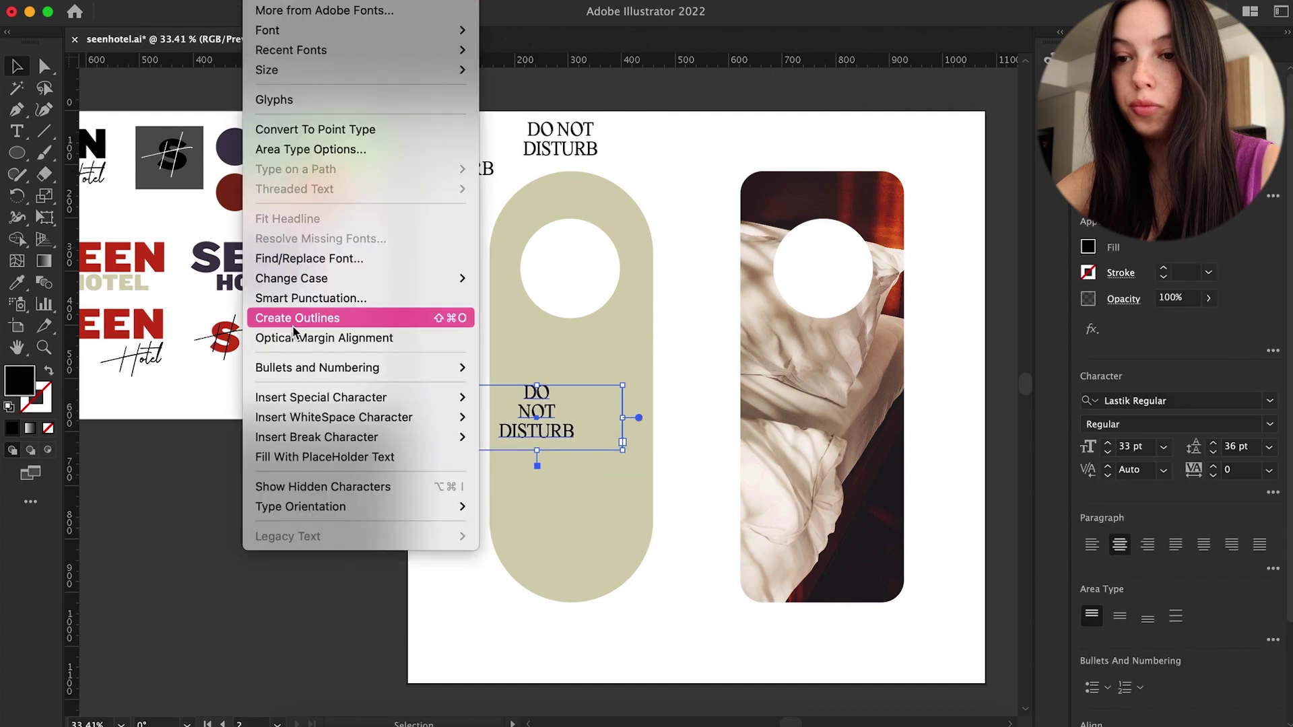
Step: Convert the beige hanger's three-line text to outlines, then resize and center it below the hole
left_click(300, 318)
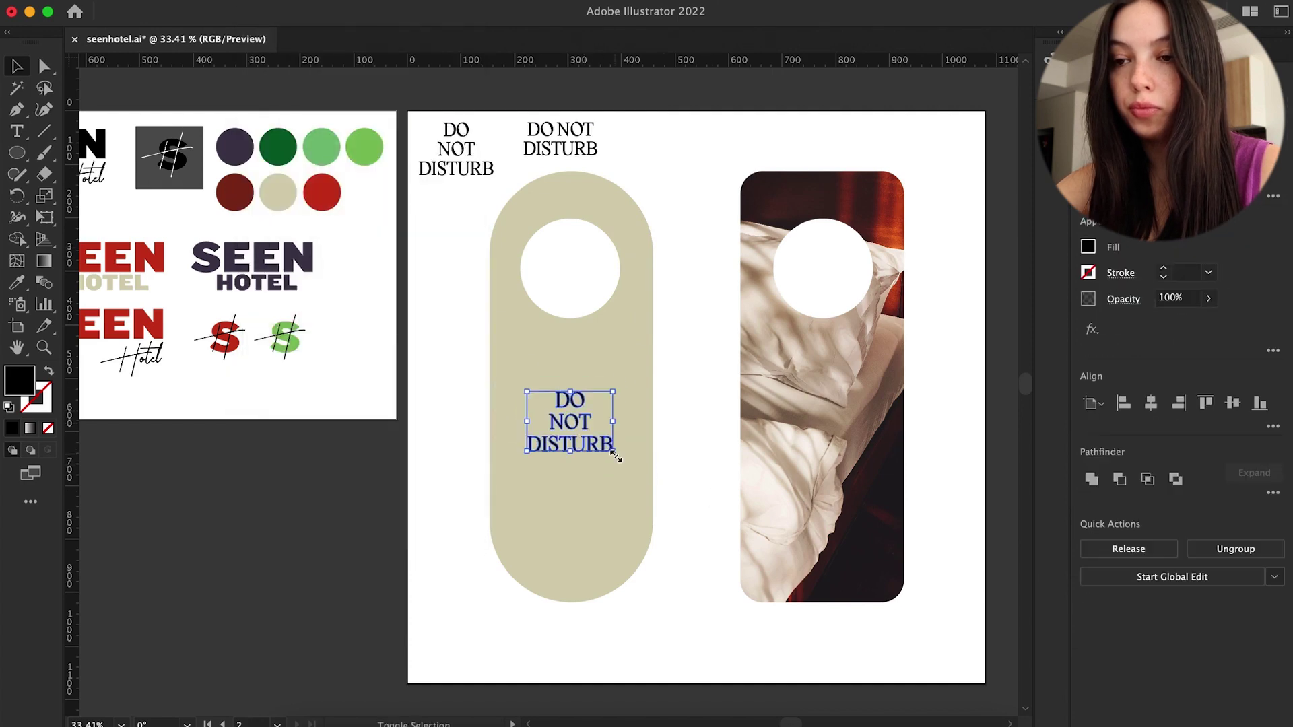
left_click_drag(584, 435, 582, 434)
left_click(660, 434)
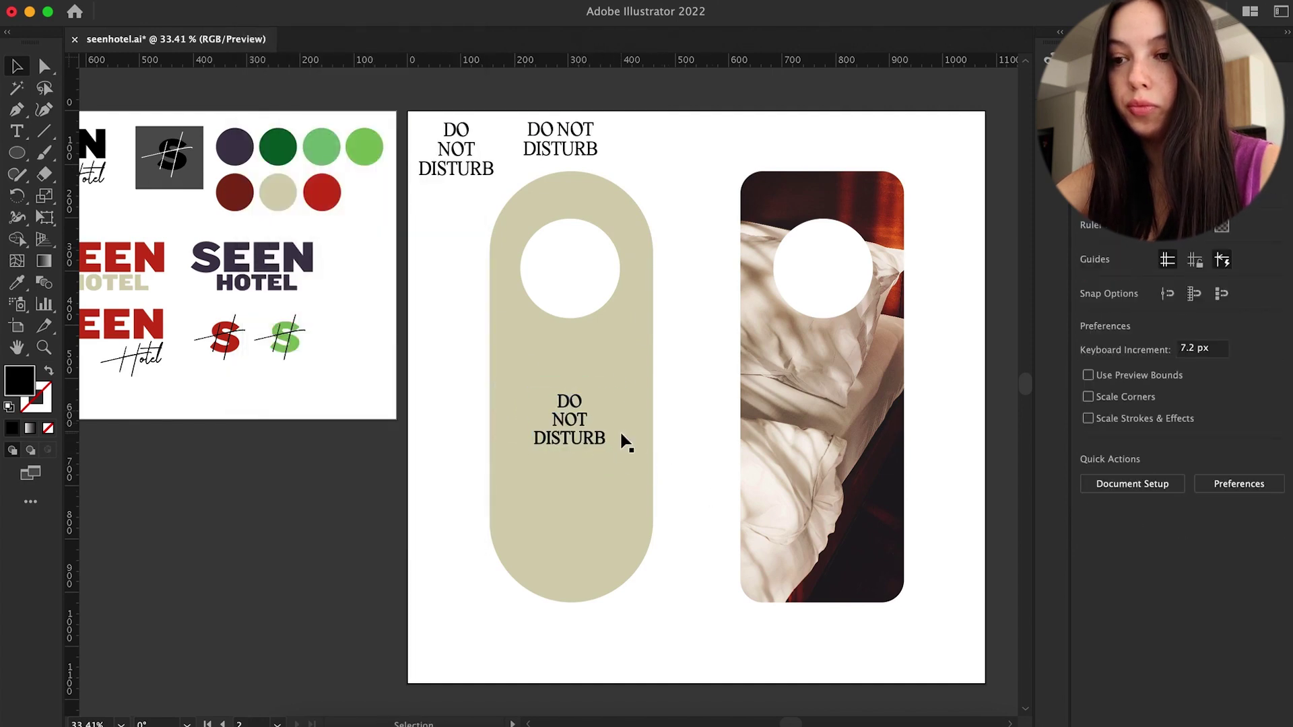
Step: Replace the three-line text on the beige hanger with a centered copy of the two-line DO NOT DISTURB text
left_click(569, 439)
left_click(682, 485)
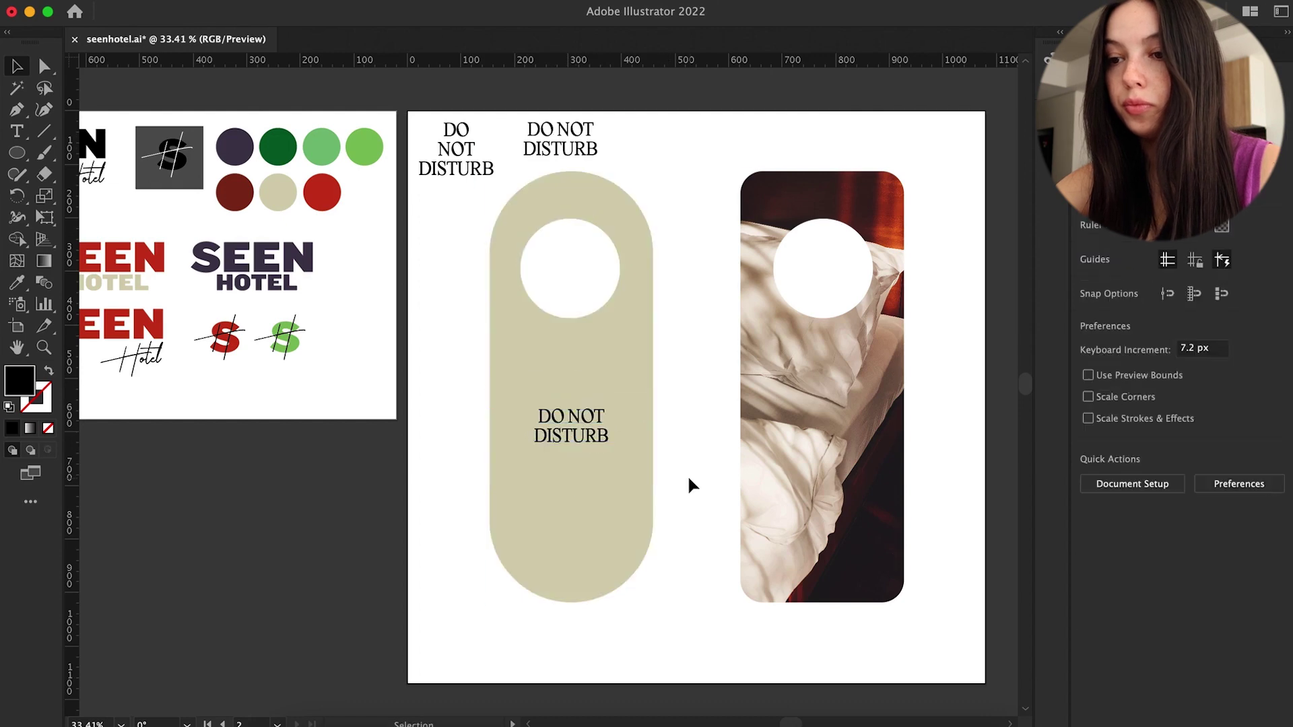
scroll(682, 475, "right", 2)
Step: Place a copy of the black S monogram with white strokes at the bottom of the beige hanger, centered below the text
scroll(347, 422, "left", 3)
scroll(347, 422, "left", 4)
left_click(301, 176)
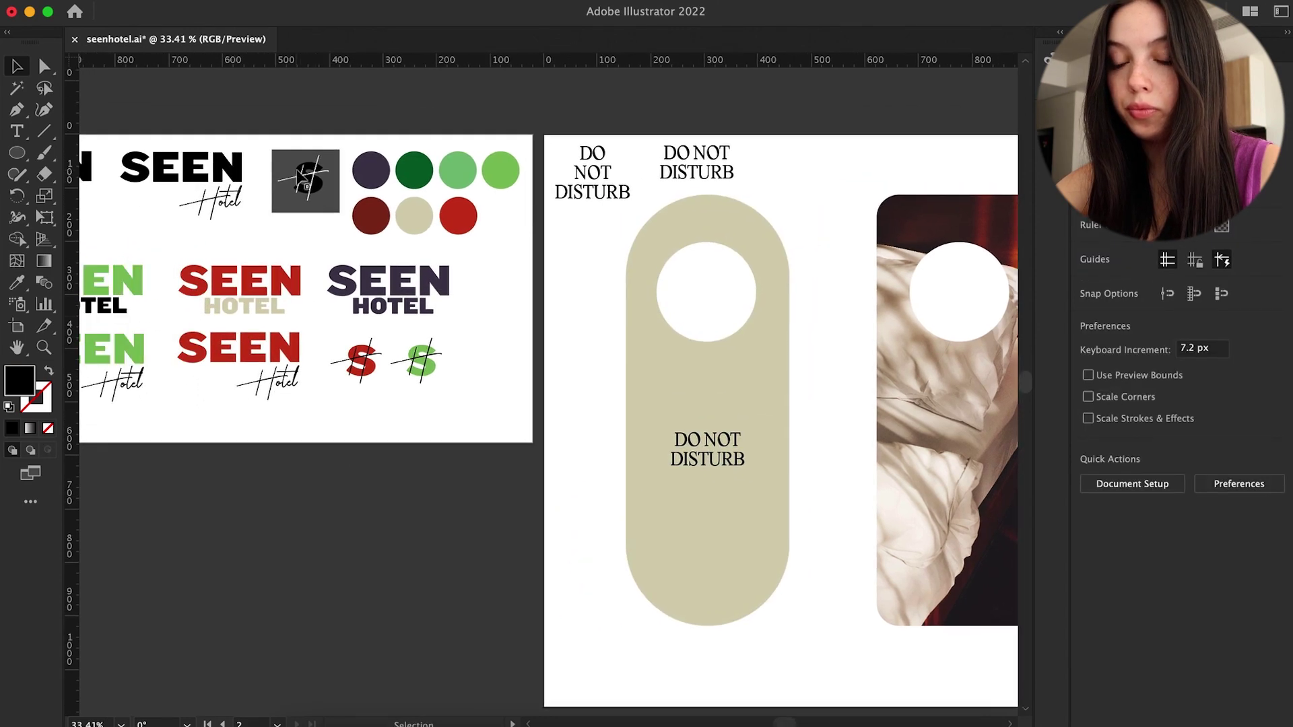
key("F7")
key("F7")
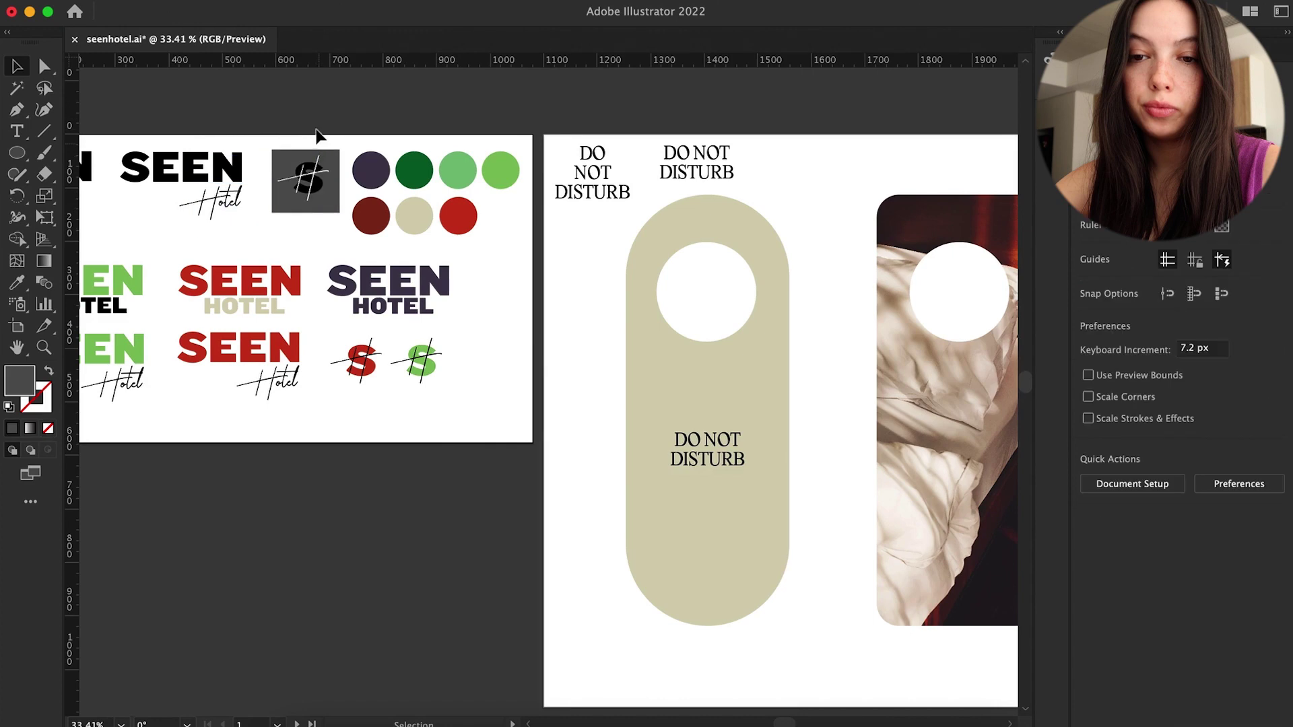
left_click(307, 176)
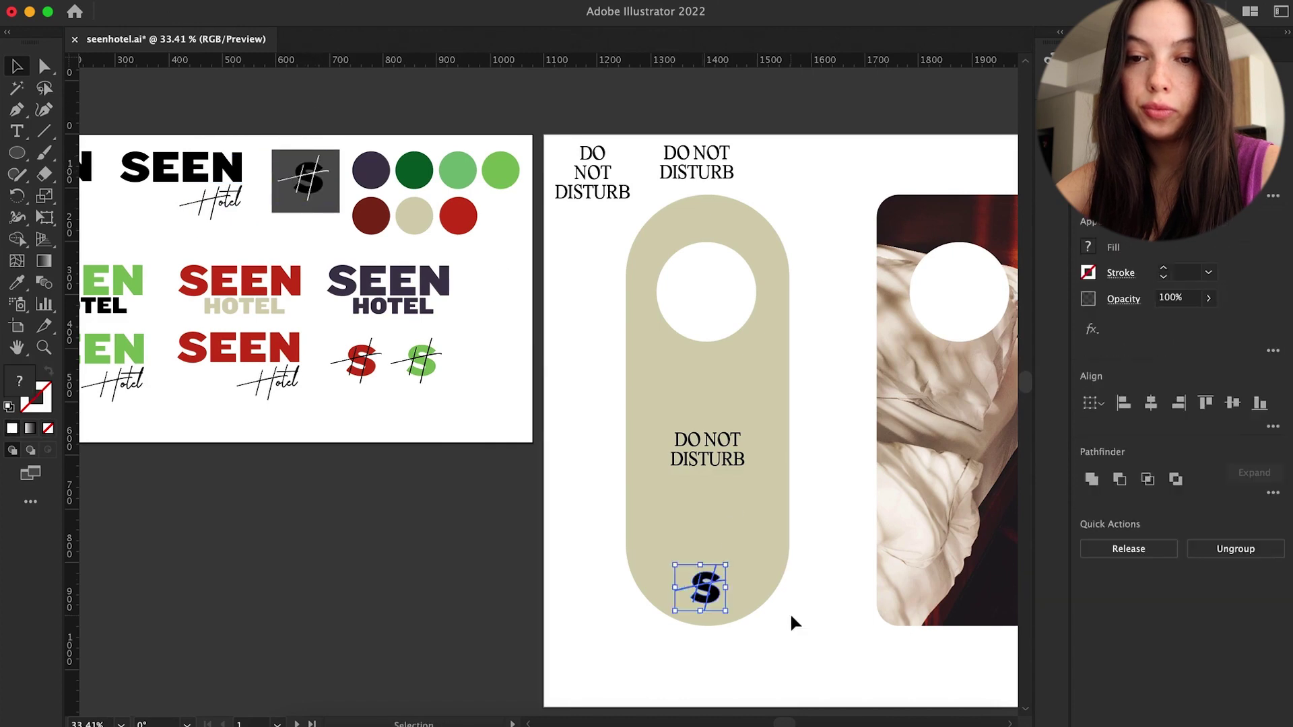
left_click(792, 618)
scroll(792, 619, "right", 3)
left_click(661, 601)
left_click(1151, 59)
left_click(1105, 168)
left_click(1105, 59)
left_click(629, 581)
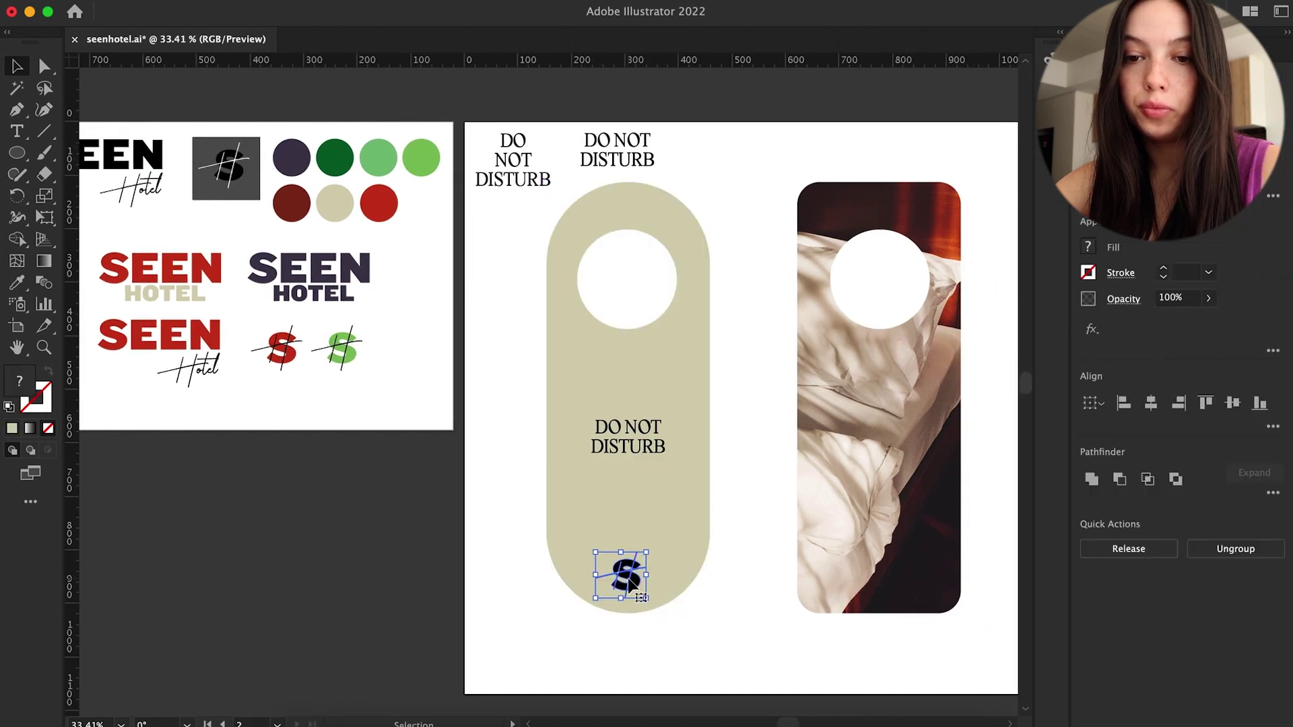
left_click(111, 237)
Step: Draw a thin black vertical line between the DO NOT DISTURB text and the monogram on the beige hanger
scroll(112, 237, "right", 2)
left_click(43, 131)
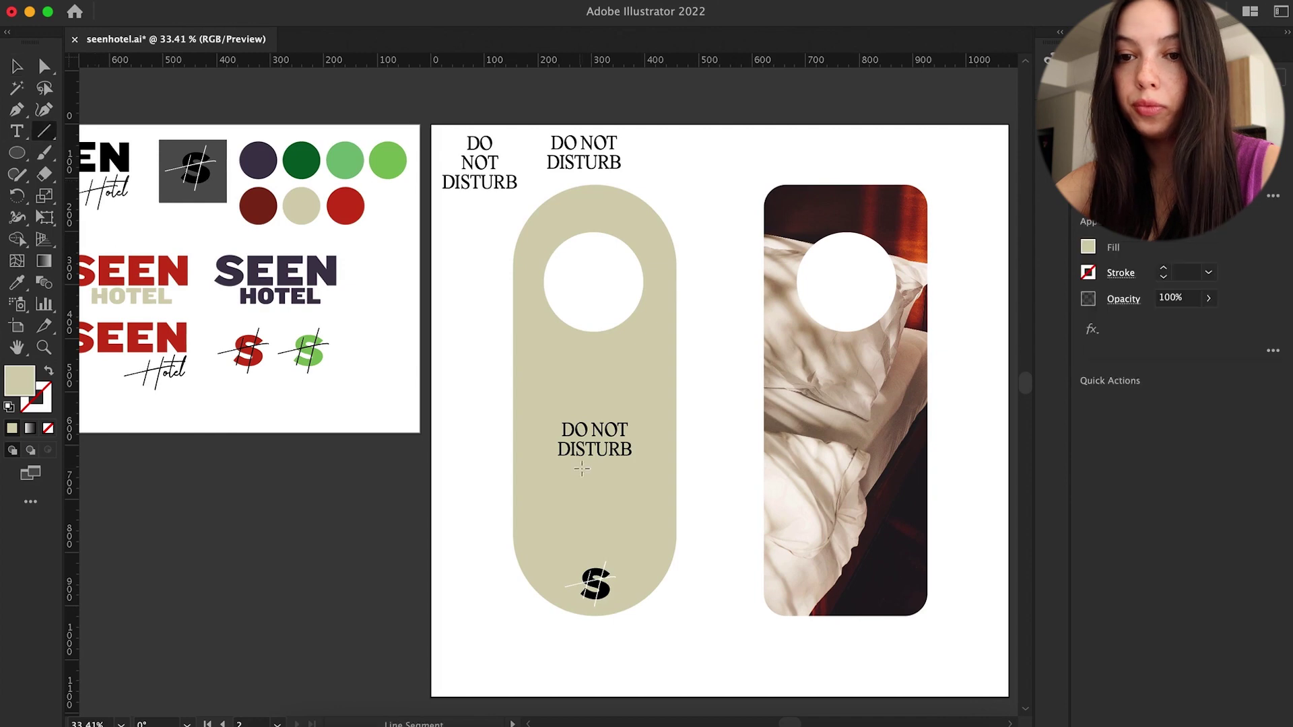
left_click_drag(593, 546, 593, 546)
left_click(415, 265)
scroll(580, 517, "right", 2)
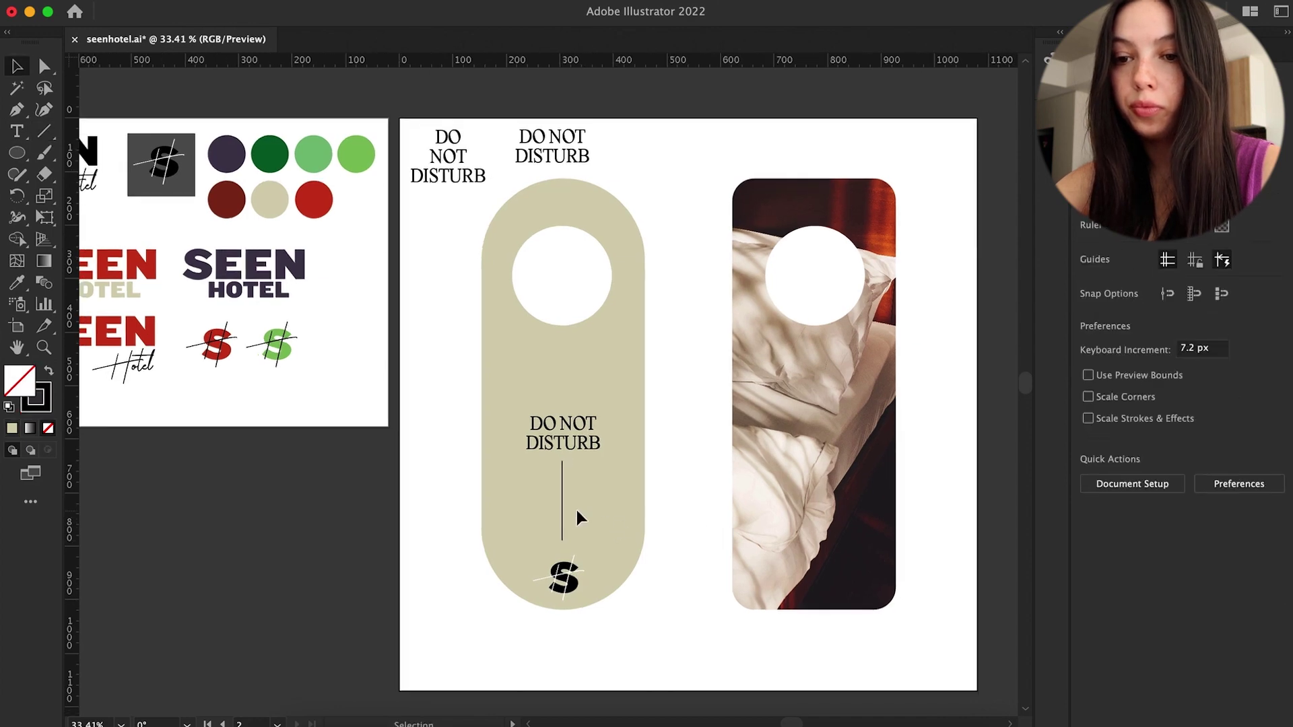
scroll(632, 520, "right", 2)
scroll(631, 519, "up", 1)
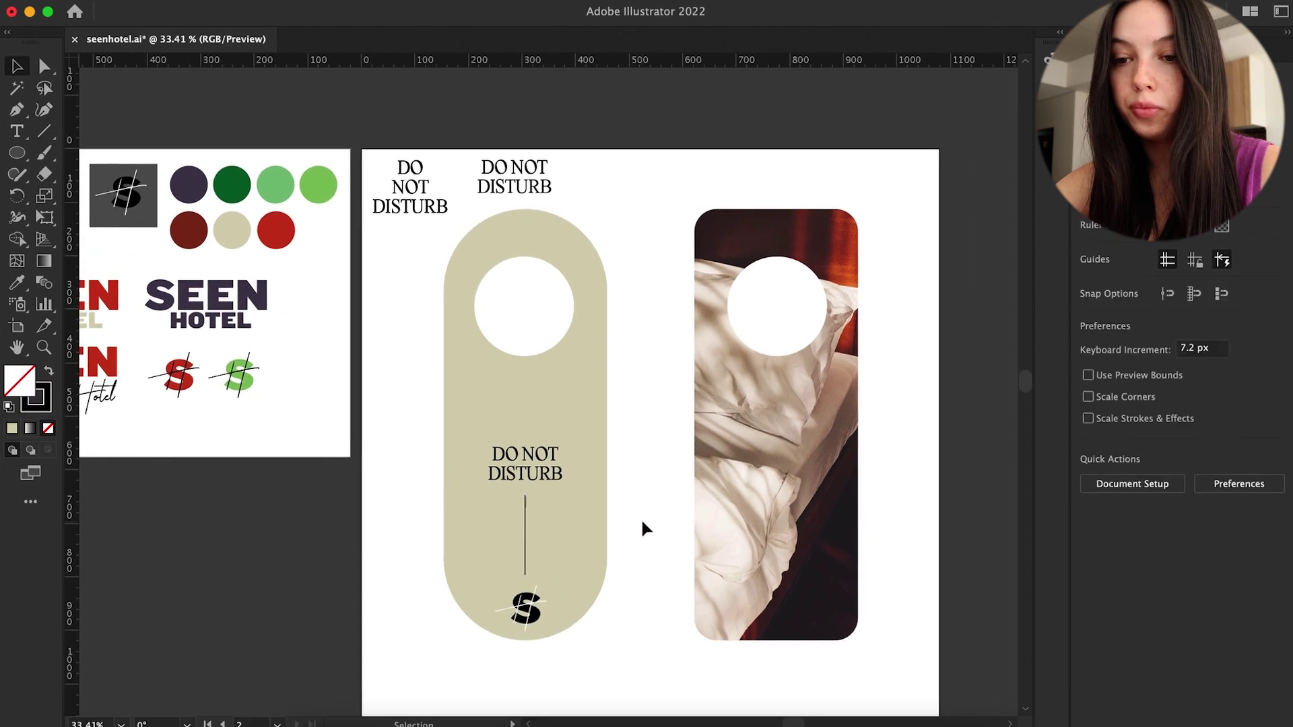
scroll(641, 519, "left", 3)
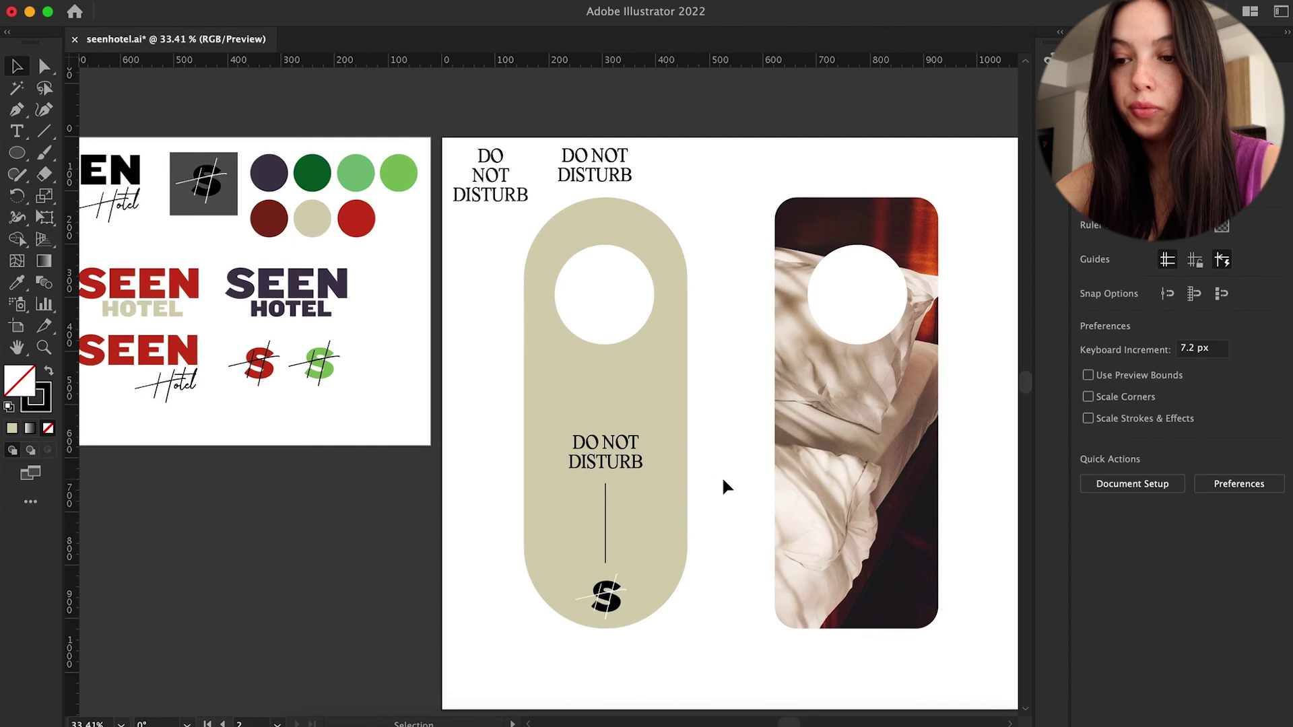
Step: Try adding a small SUITE text label in Lastik Regular above the hangers
scroll(727, 487, "right", 1)
scroll(727, 486, "up", 1)
key("t")
left_click_drag(596, 162, 766, 227)
type("sui")
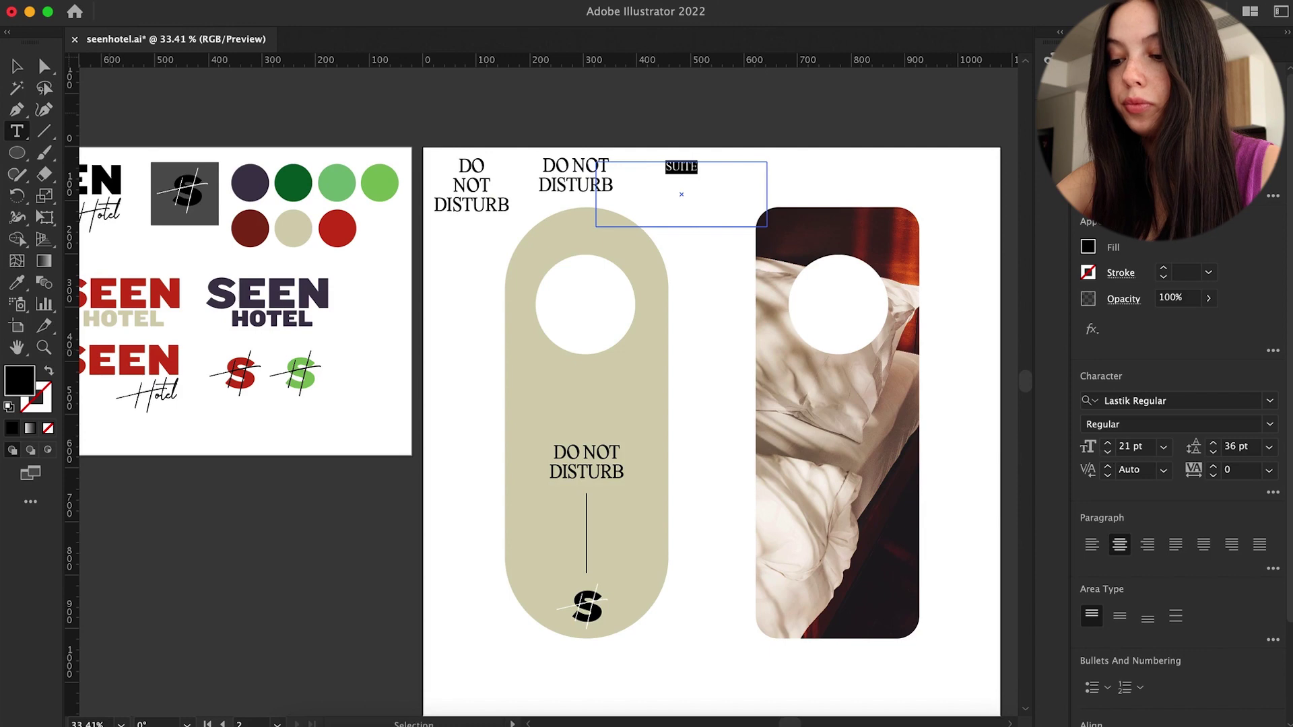
key("Delete")
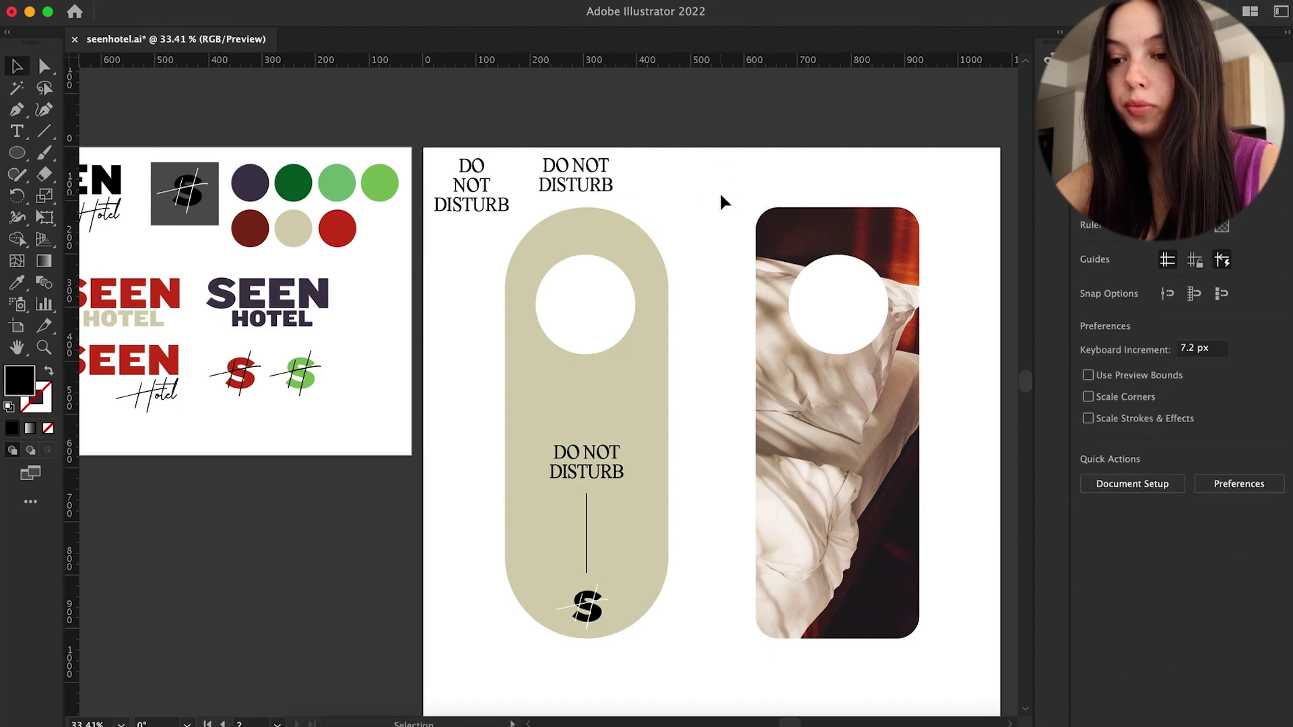
scroll(552, 513, "right", 2)
key("ctrl+z")
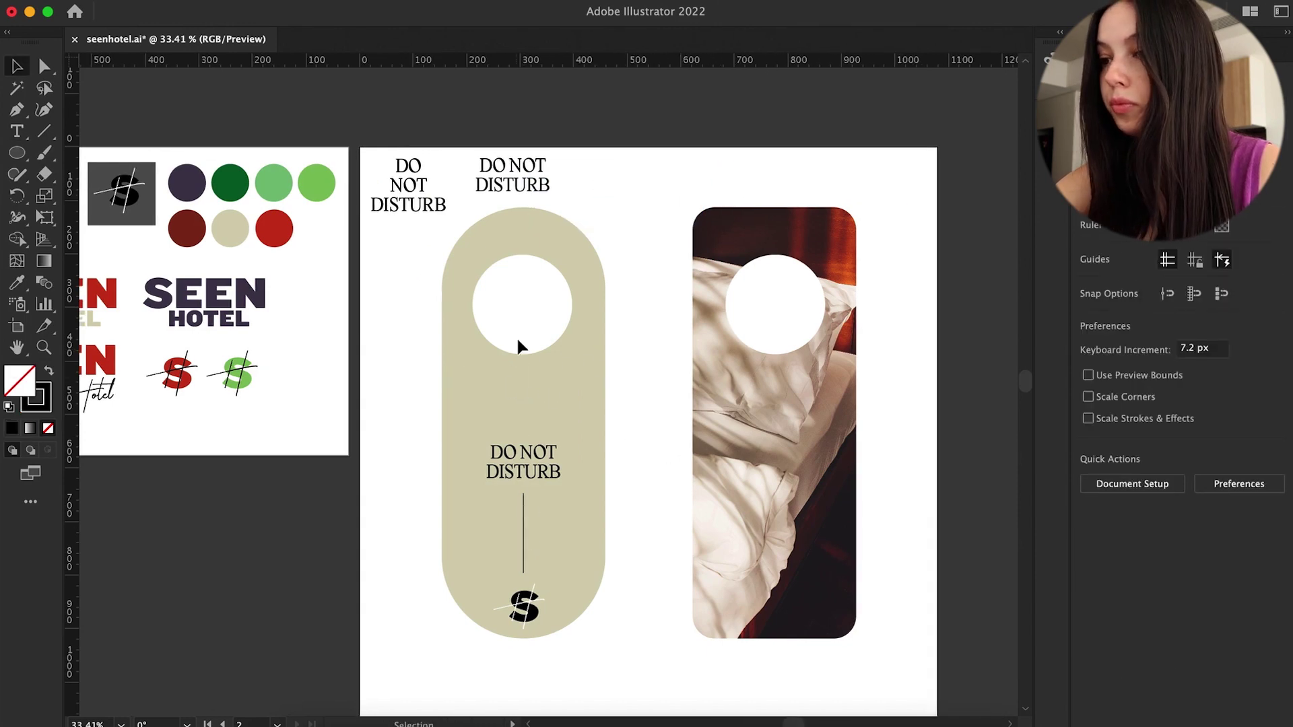
Step: Align the line and monogram to a vertical guide through the beige hanger's center, then clear the guide
left_click_drag(574, 631, 574, 633)
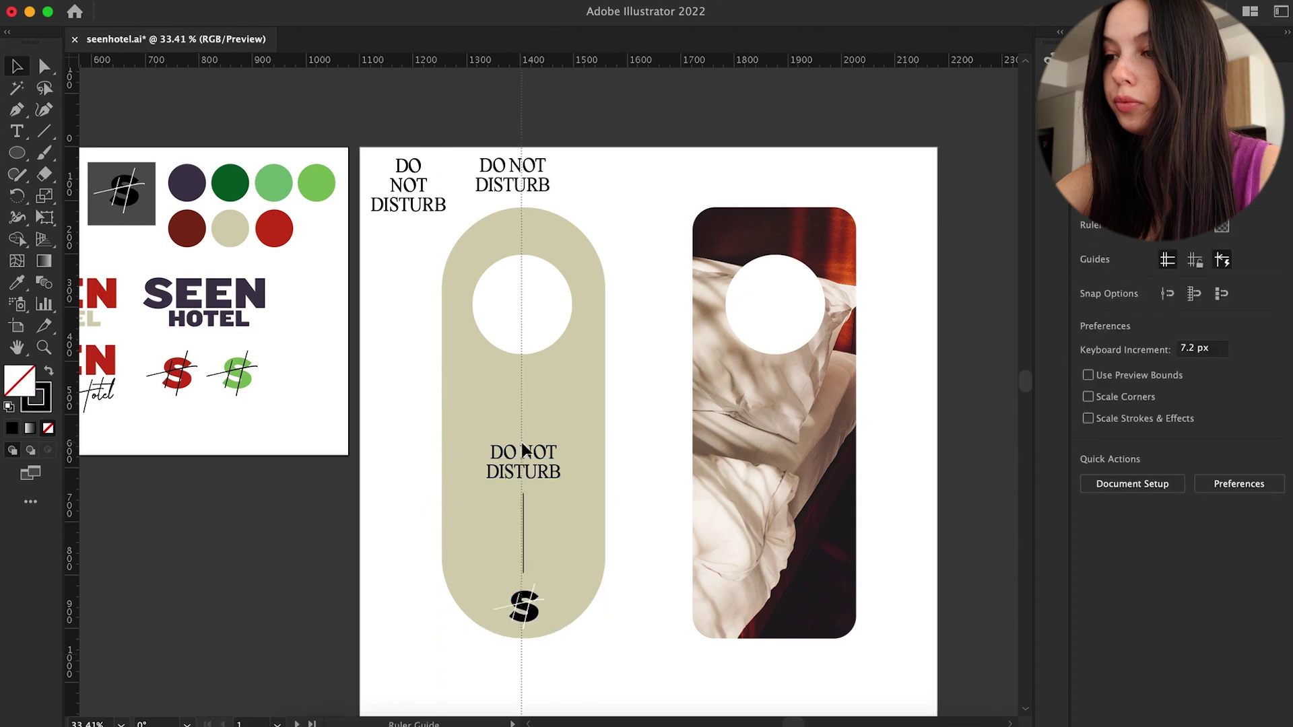
left_click(540, 499)
left_click(534, 611)
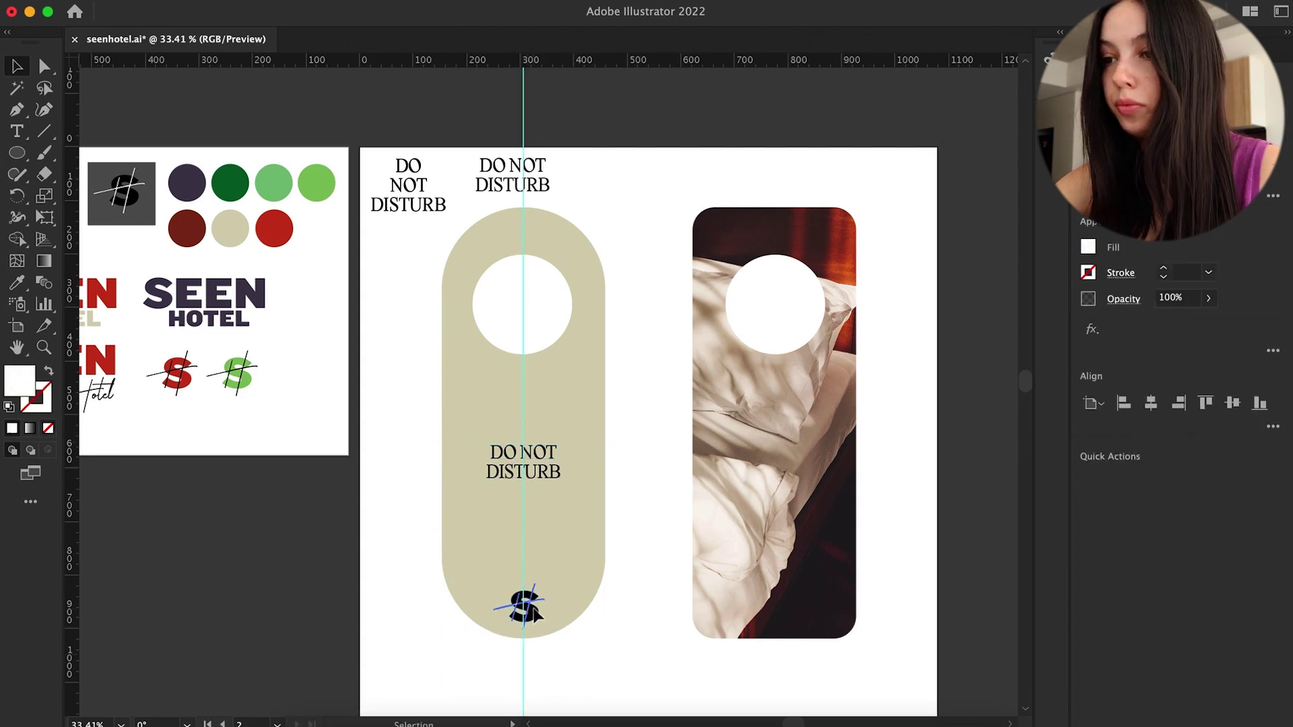
scroll(625, 585, "down", 3)
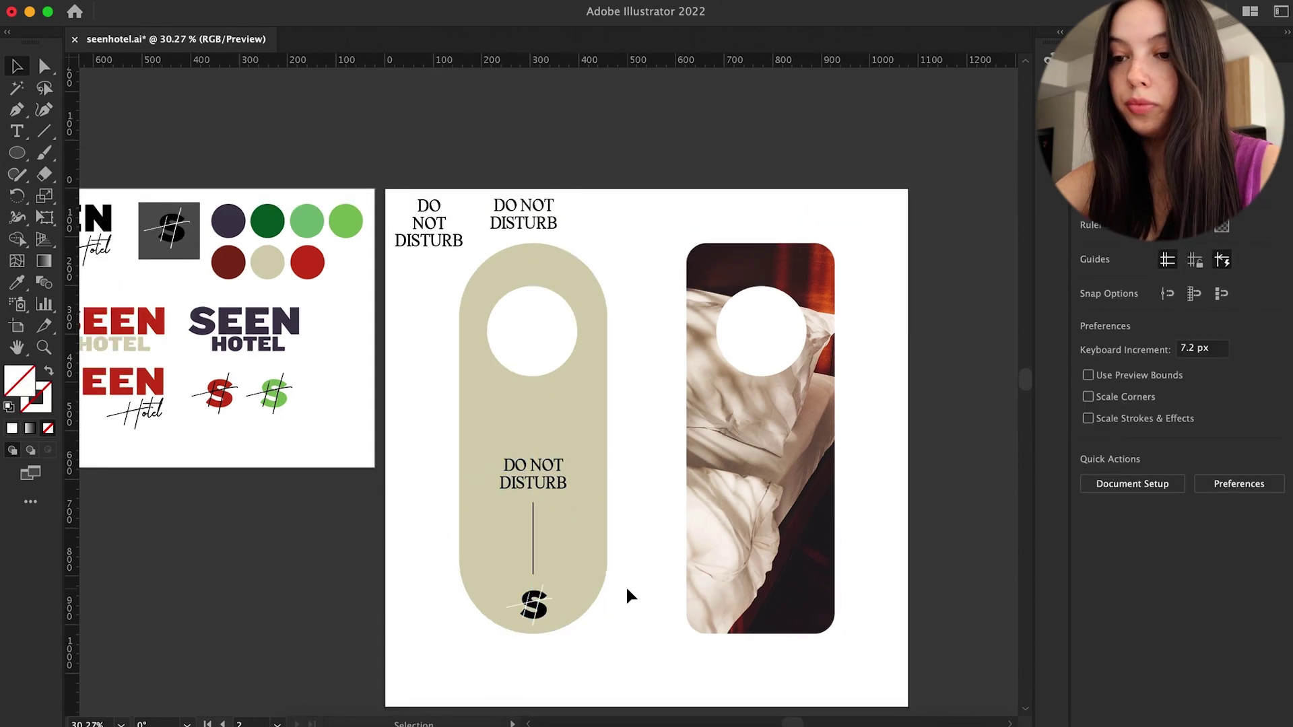
Step: Place a copy of the green S monogram at the bottom of the photo hanger
scroll(226, 251, "left", 5)
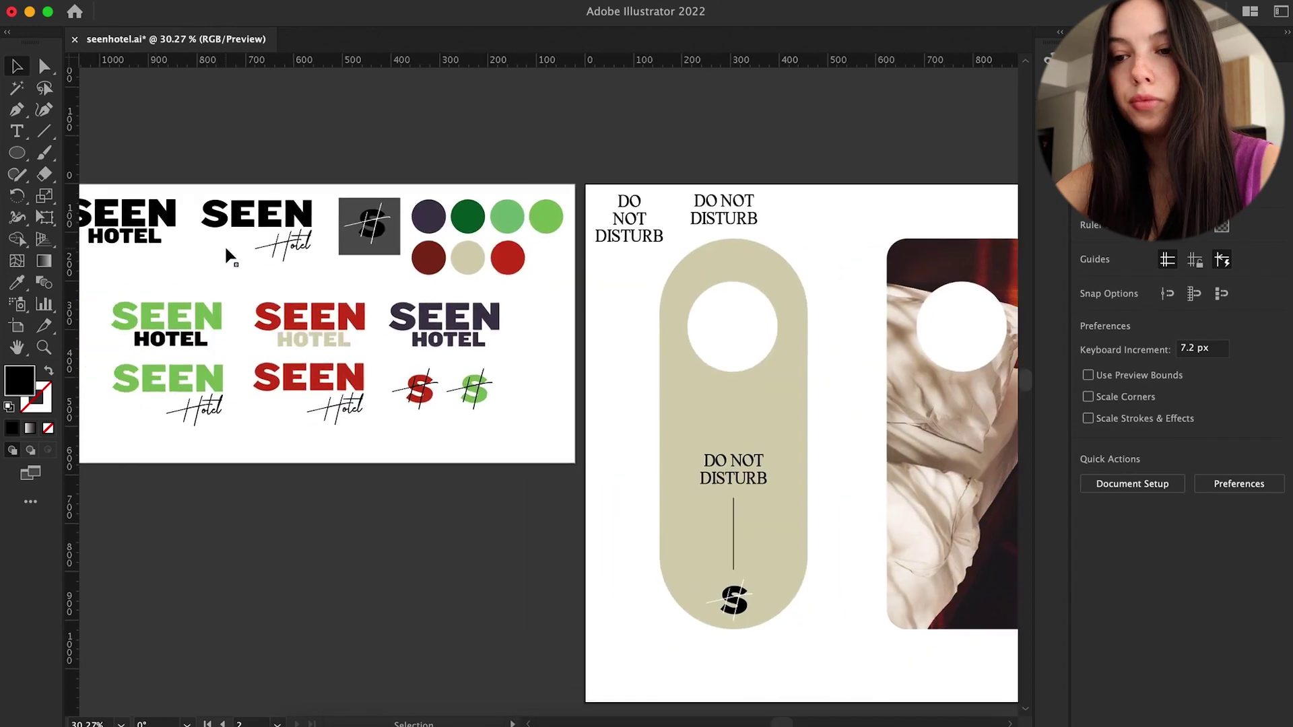
scroll(673, 457, "right", 3)
left_click_drag(475, 399, 774, 580)
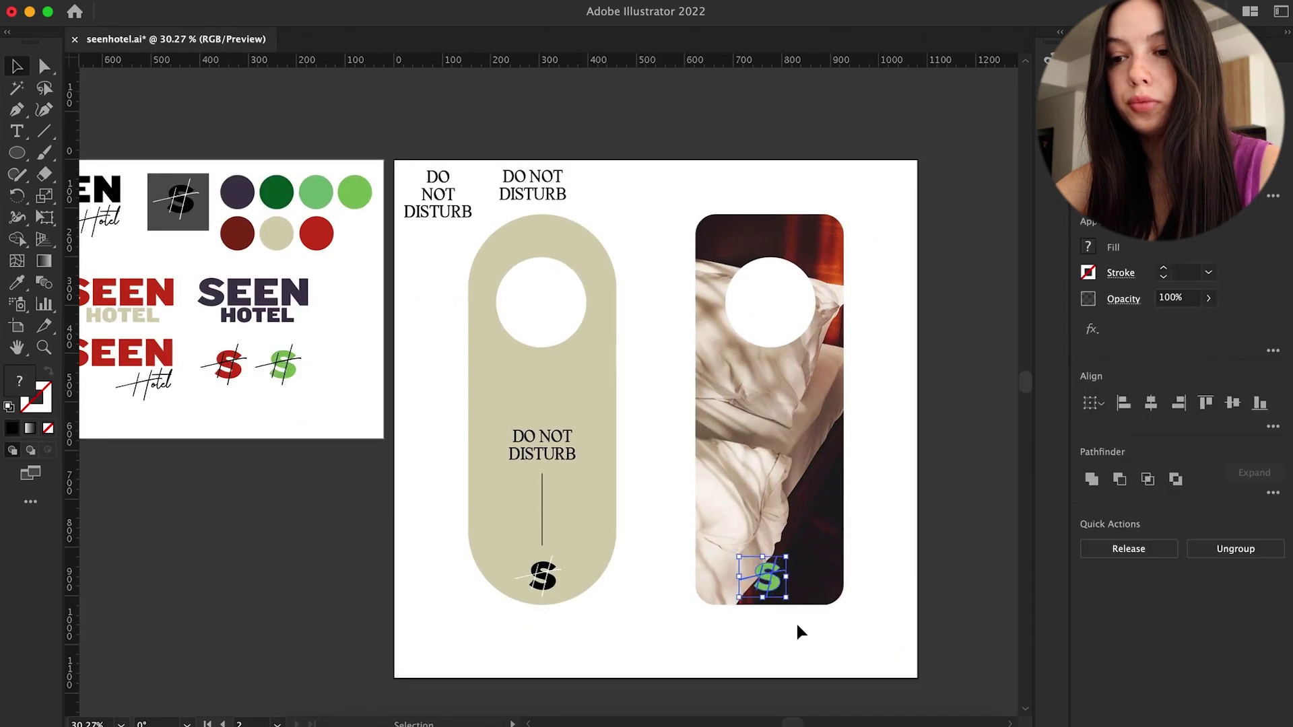
scroll(772, 580, "up", 3)
scroll(681, 568, "down", 2)
left_click(681, 568)
key("F7")
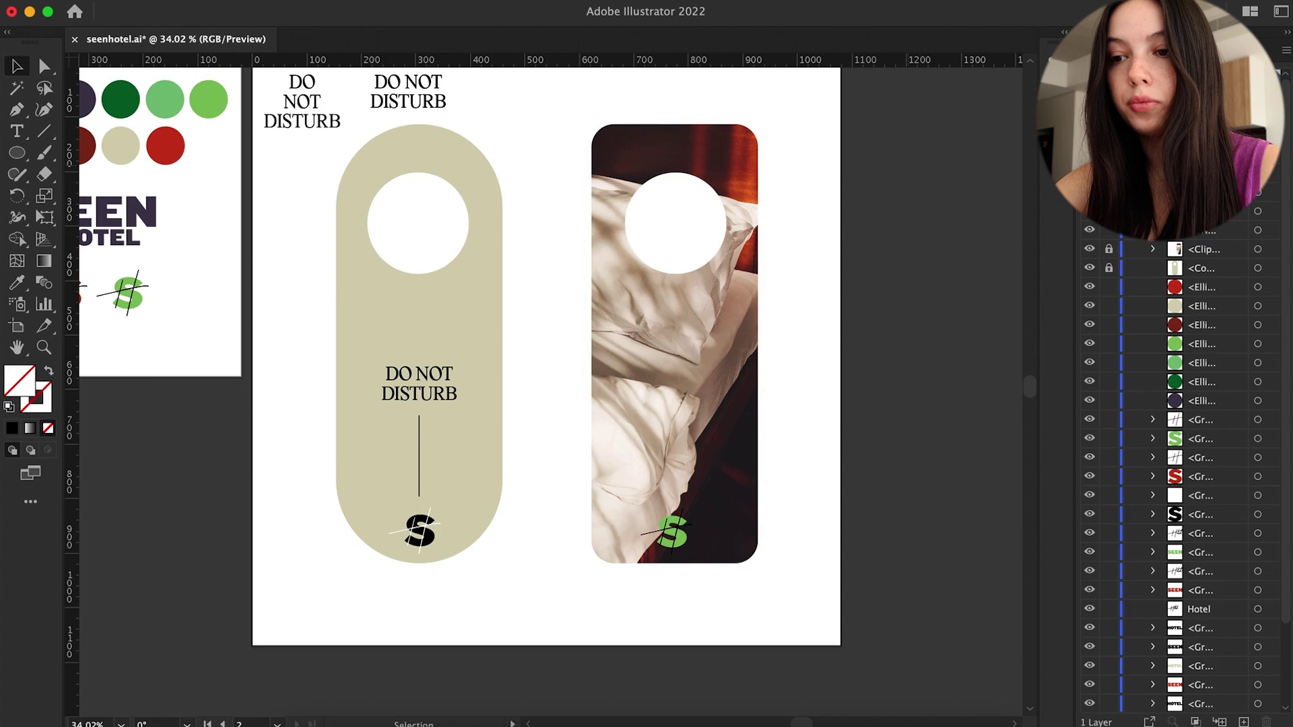
Step: Center the green monogram on a vertical guide through the photo hanger's middle, then hide the guide
left_click(670, 532)
left_click(796, 395)
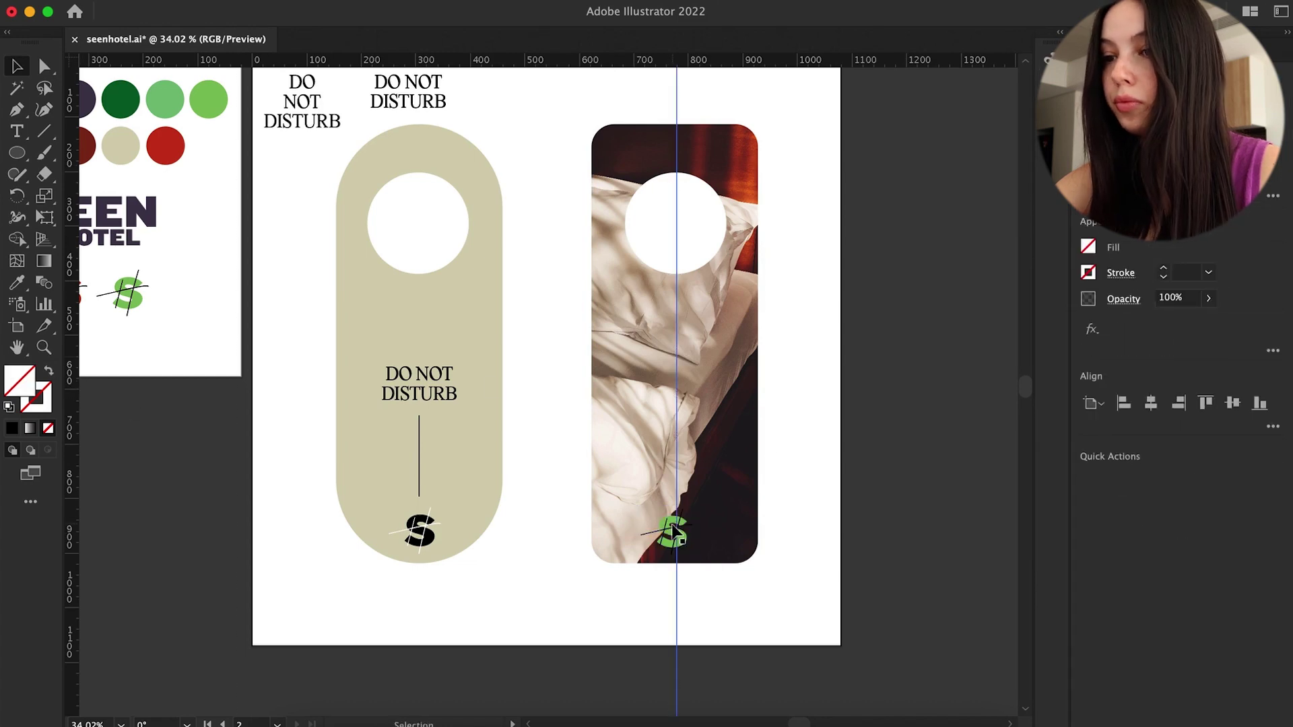
scroll(671, 556, "up", 3)
left_click(669, 554)
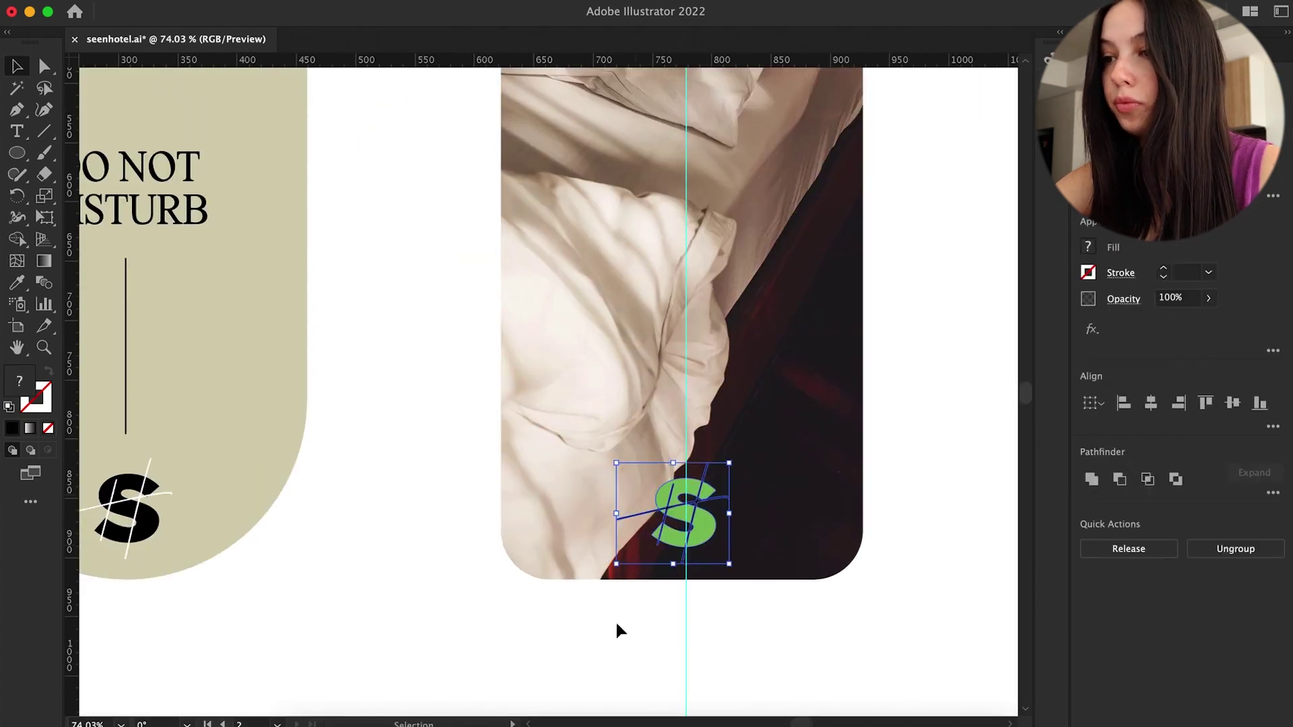
left_click(620, 630)
scroll(600, 640, "down", 4)
key("super+semicolon")
scroll(640, 646, "left", 2)
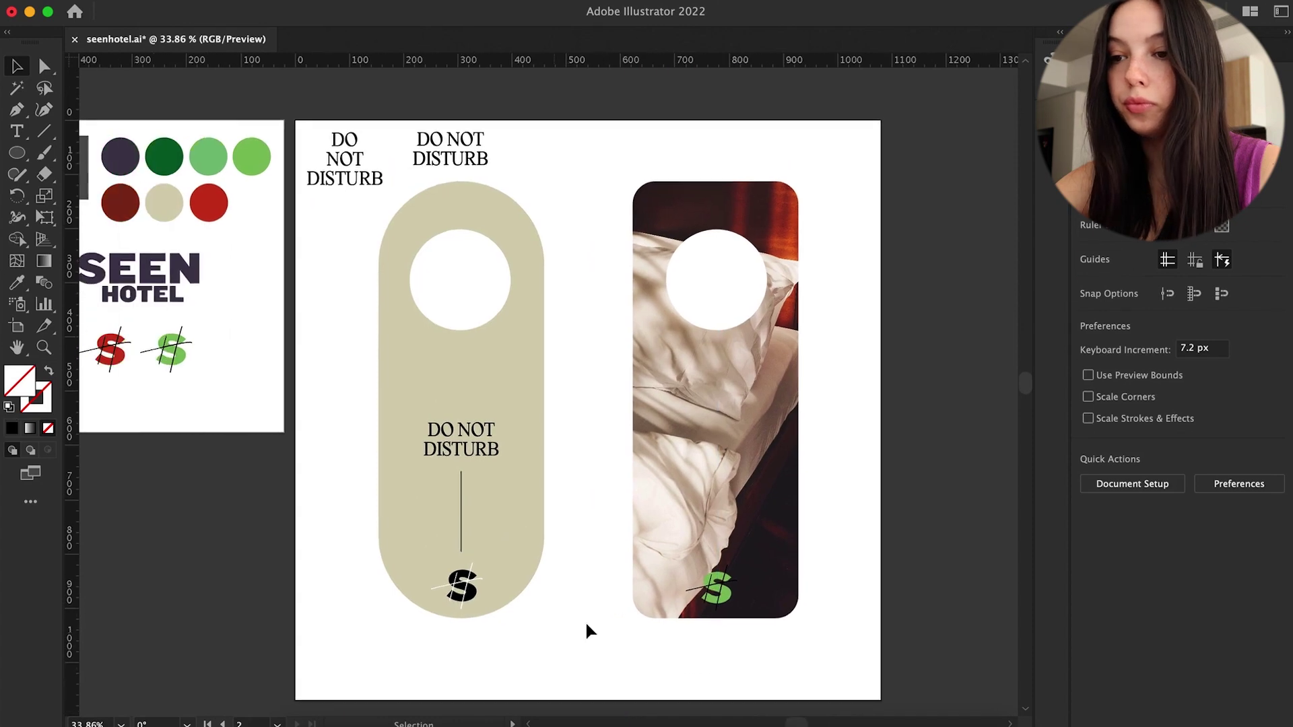
Step: Recolor the green monogram's black strokes white by sampling the strokes of the beige hanger's monogram
scroll(600, 620, "up", 1)
scroll(718, 606, "up", 4)
left_click(704, 609)
key("i")
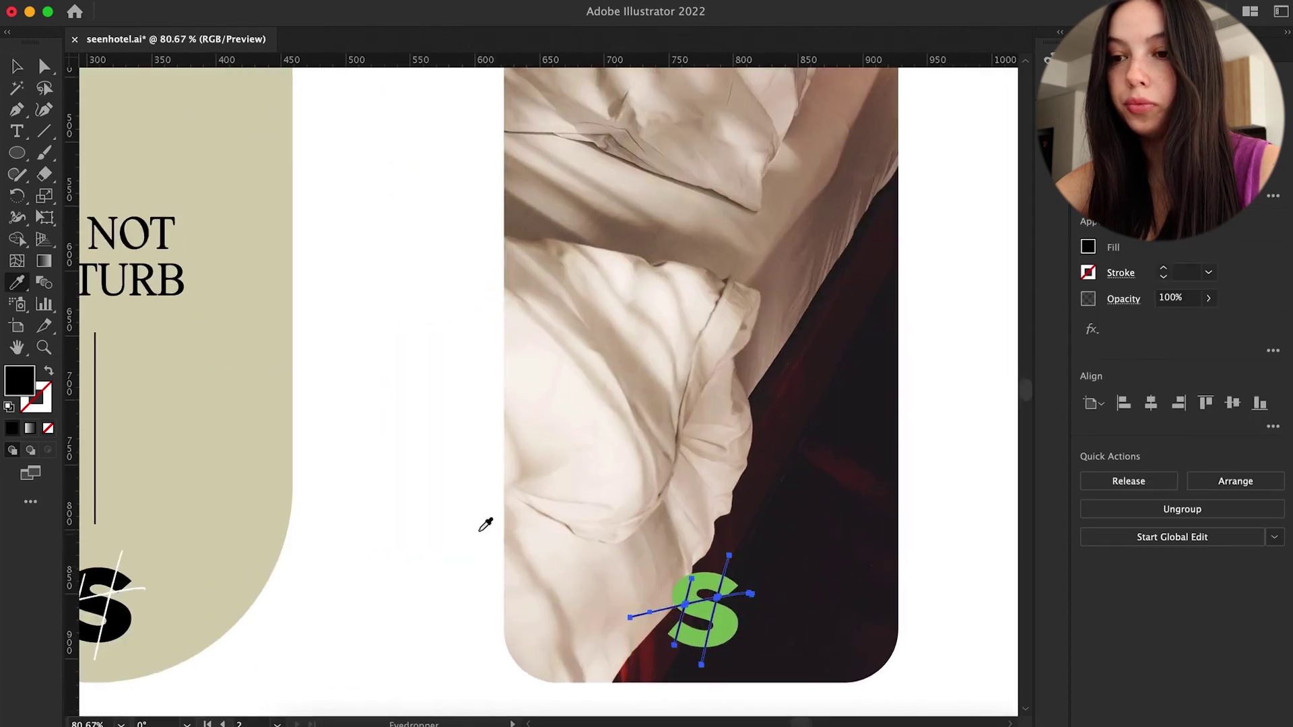
key("v")
left_click(439, 532)
scroll(439, 532, "down", 4)
scroll(433, 528, "left", 2)
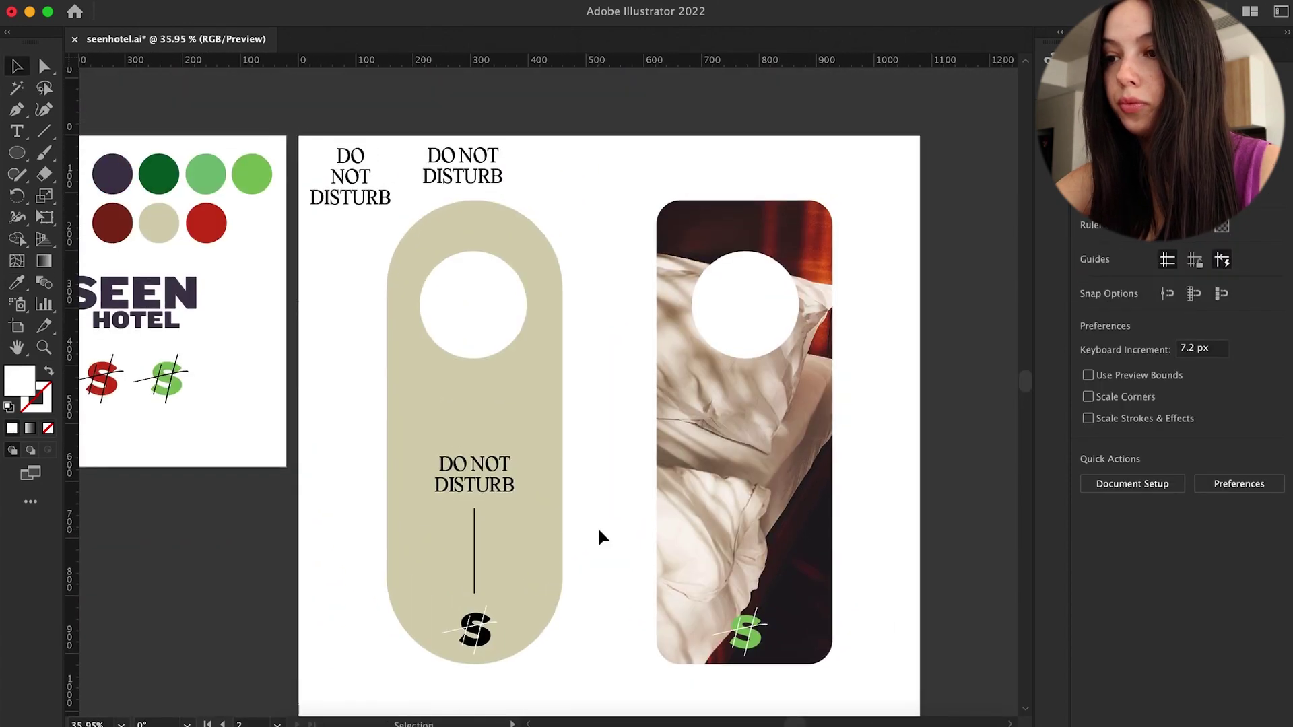
Step: Copy the two-line DO NOT DISTURB text onto the photo hanger, rotate it vertically and enlarge it to span the hanger's width
scroll(610, 535, "down", 1)
scroll(471, 370, "right", 1)
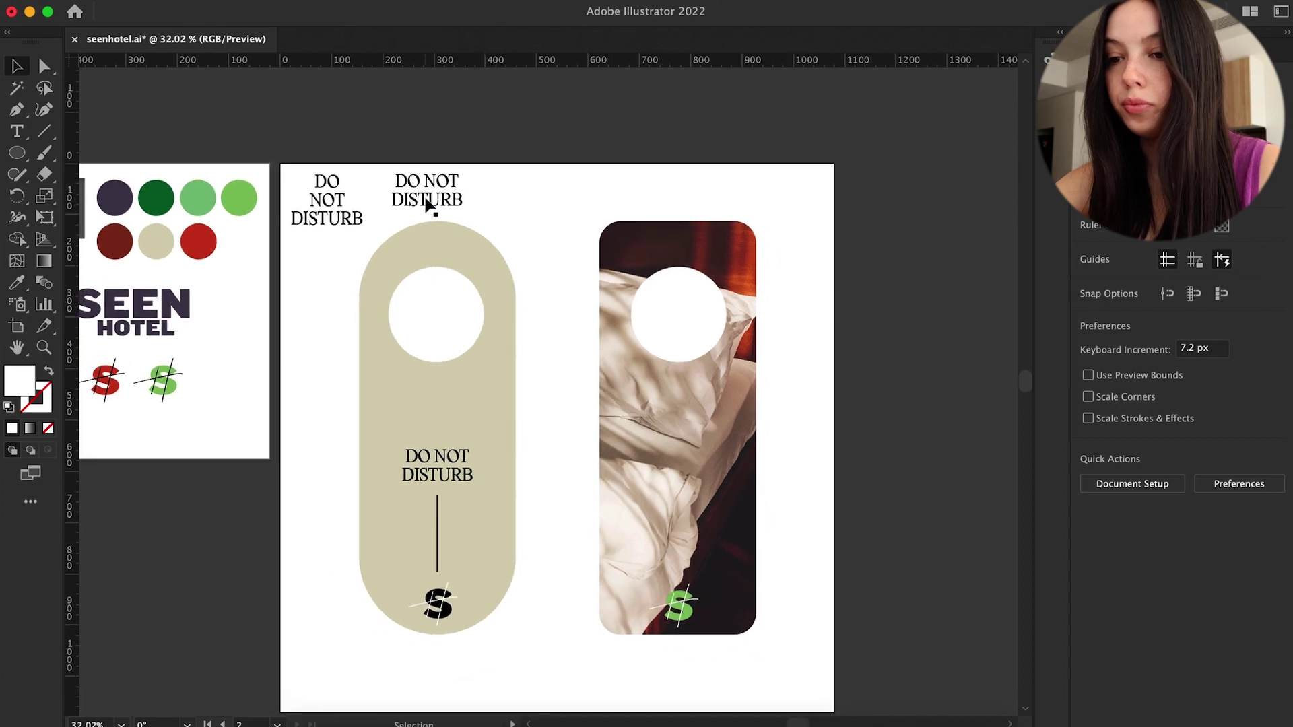
left_click_drag(427, 204, 579, 365)
left_click_drag(662, 324, 718, 476)
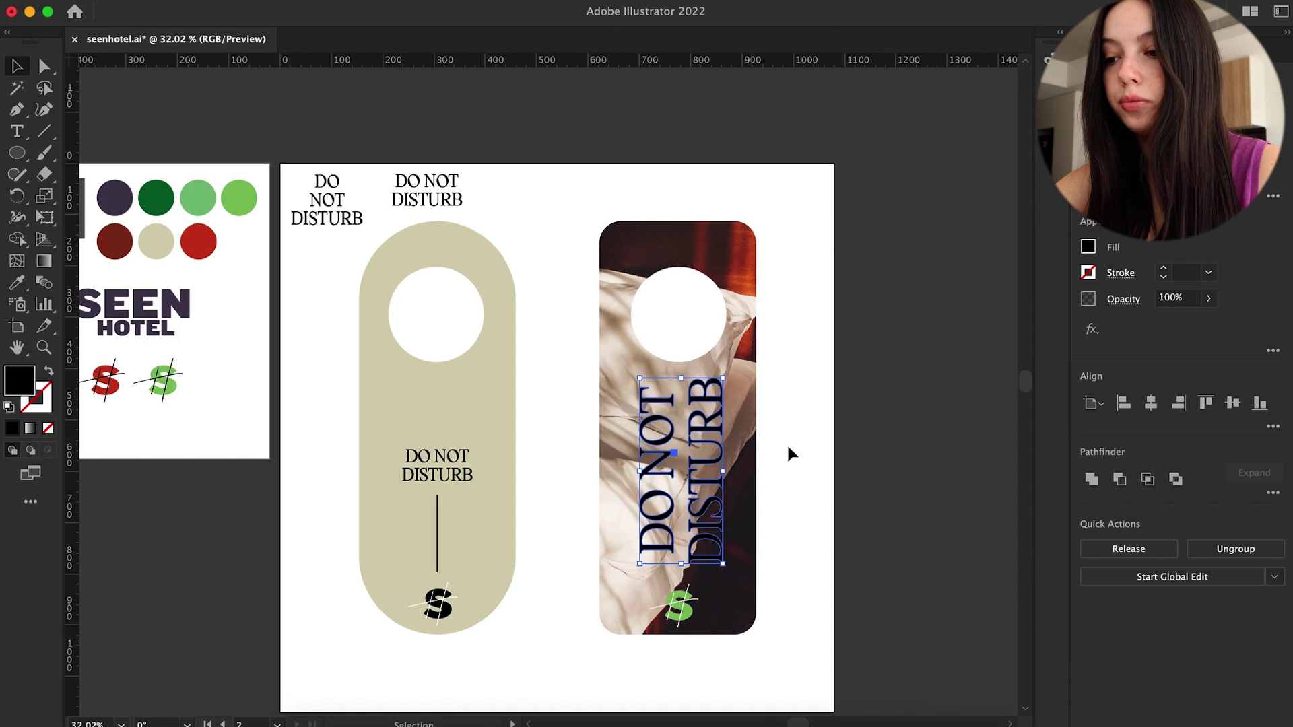
mouse_move(723, 379)
left_mouse_down()
mouse_move(748, 316)
mouse_move(730, 364)
left_mouse_up()
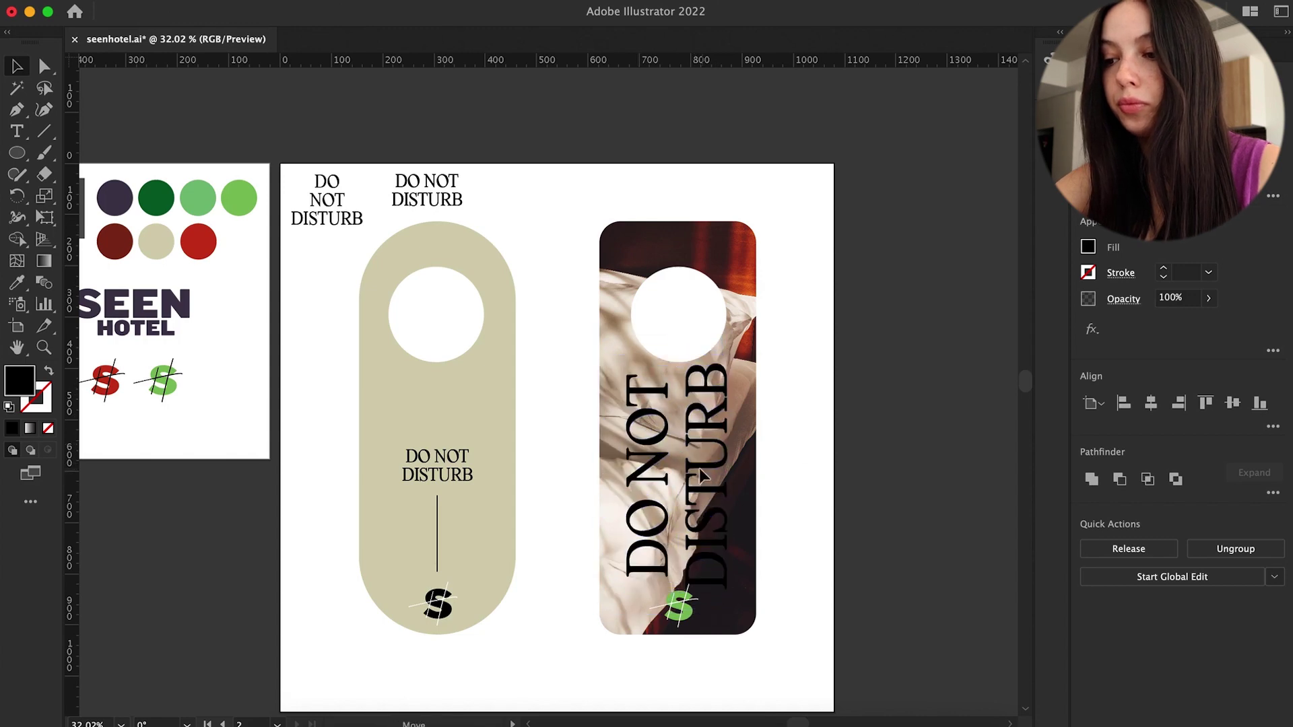
key("super+shift+period")
key("super+shift+period")
key("super+shift+period")
key("super+shift+period")
key("super+shift+period")
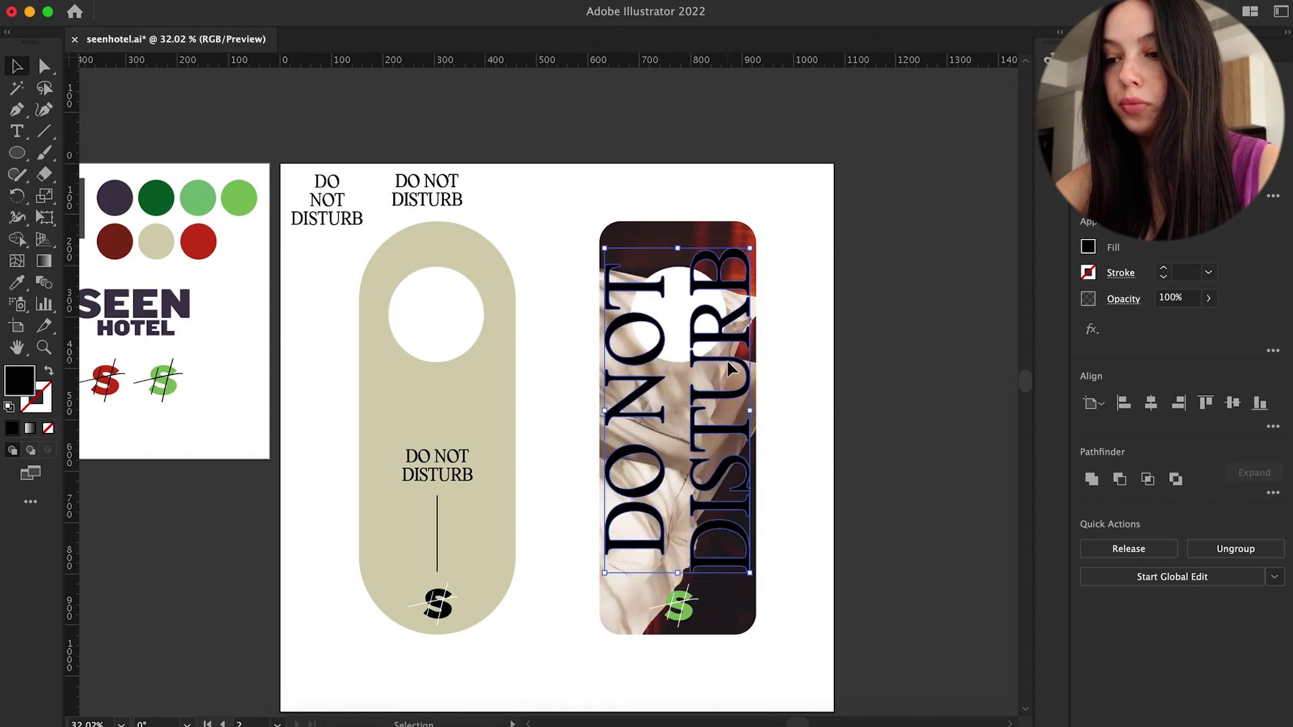
Step: Set the fill of the photo hanger's vertical DO NOT DISTURB text to white
left_click(832, 480)
left_click(721, 471)
left_click(788, 468)
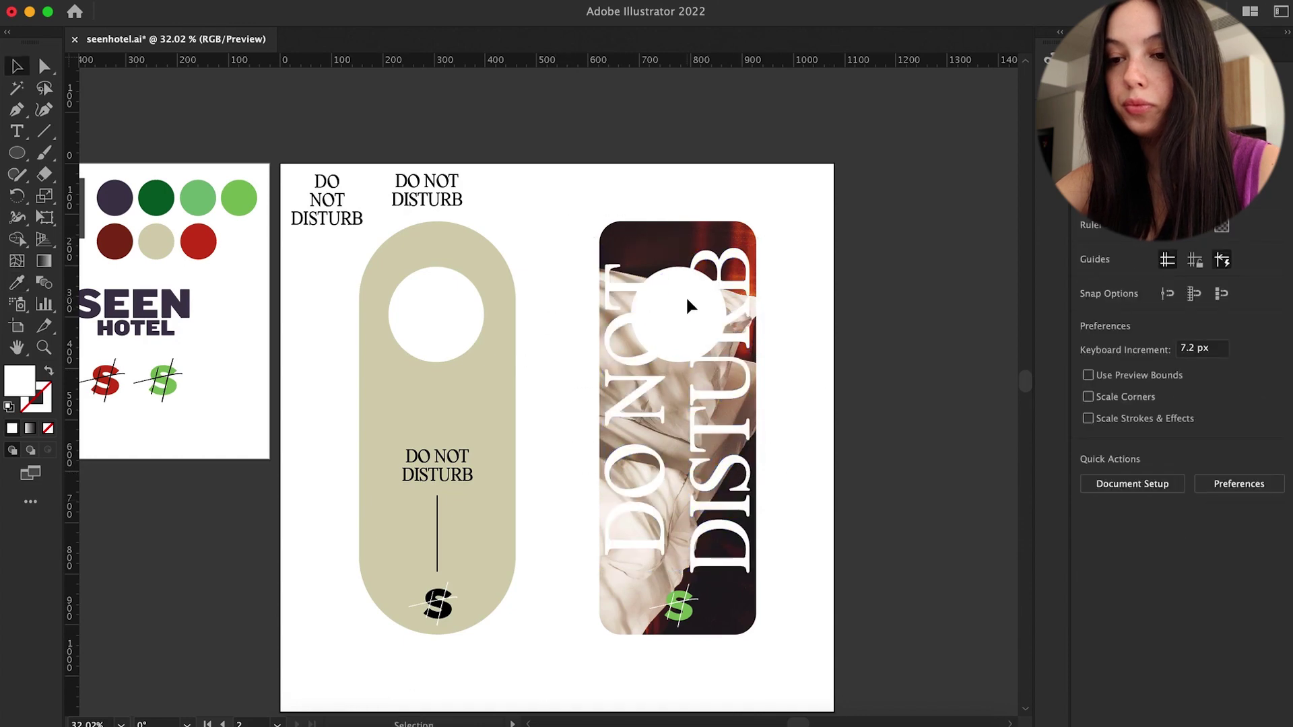
Step: Scale down the green monogram at the bottom of the photo hanger so it sits below the vertical text
scroll(603, 522, "left", 2)
scroll(730, 566, "up", 5)
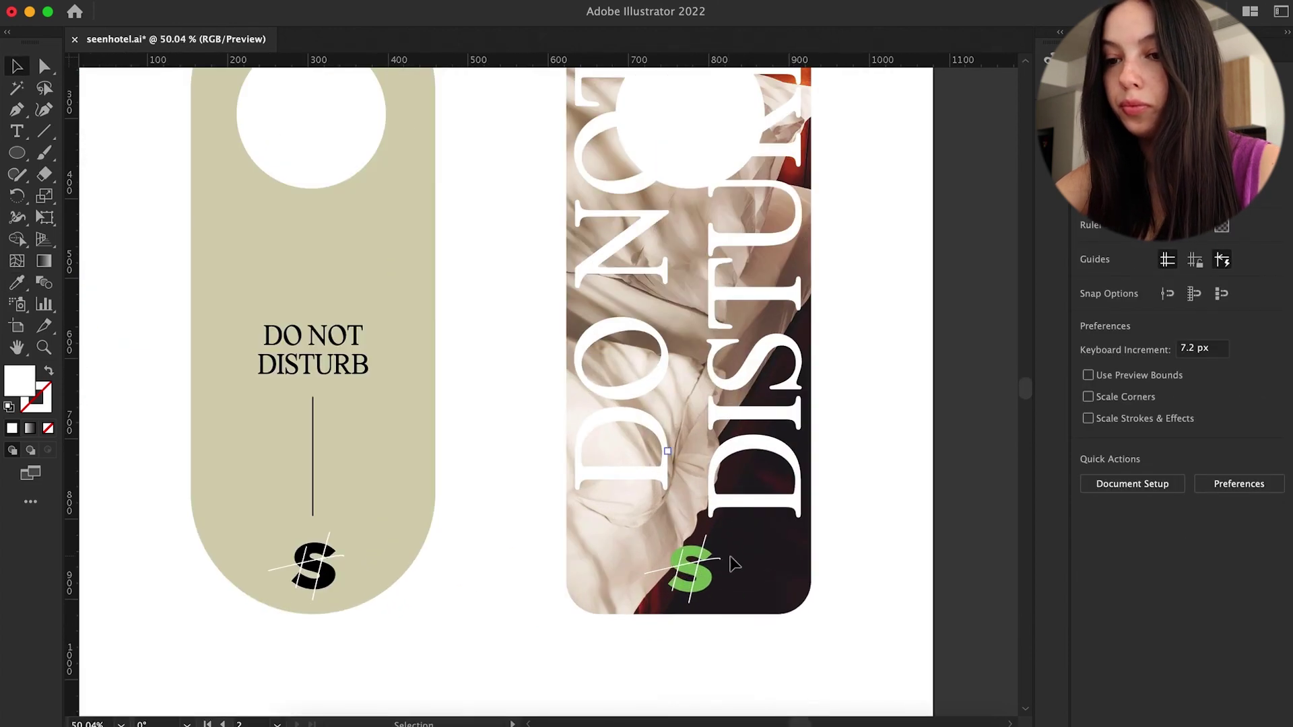
left_click(714, 571)
scroll(691, 596, "down", 2)
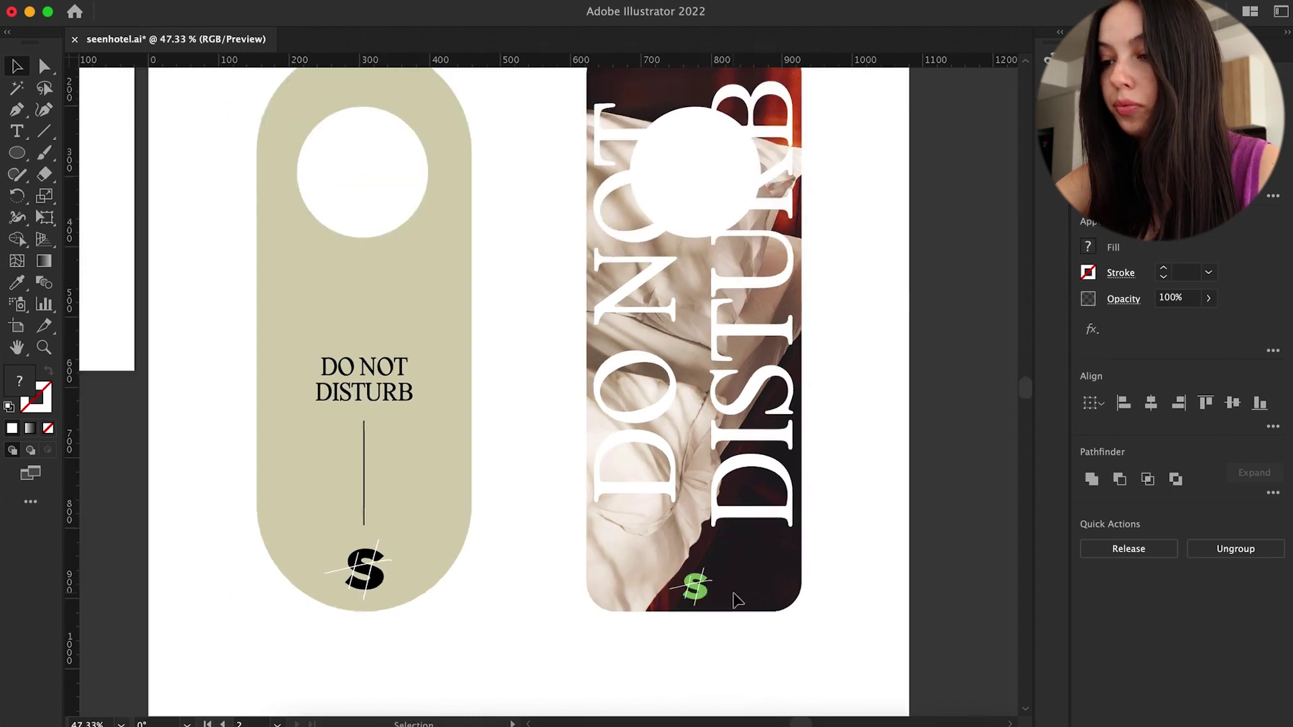
Step: Center the smaller green monogram on the photo hanger using a vertical guide, then remove the guide
left_click(167, 419)
left_click_drag(70, 419, 700, 386)
left_click(702, 586)
left_click(645, 607)
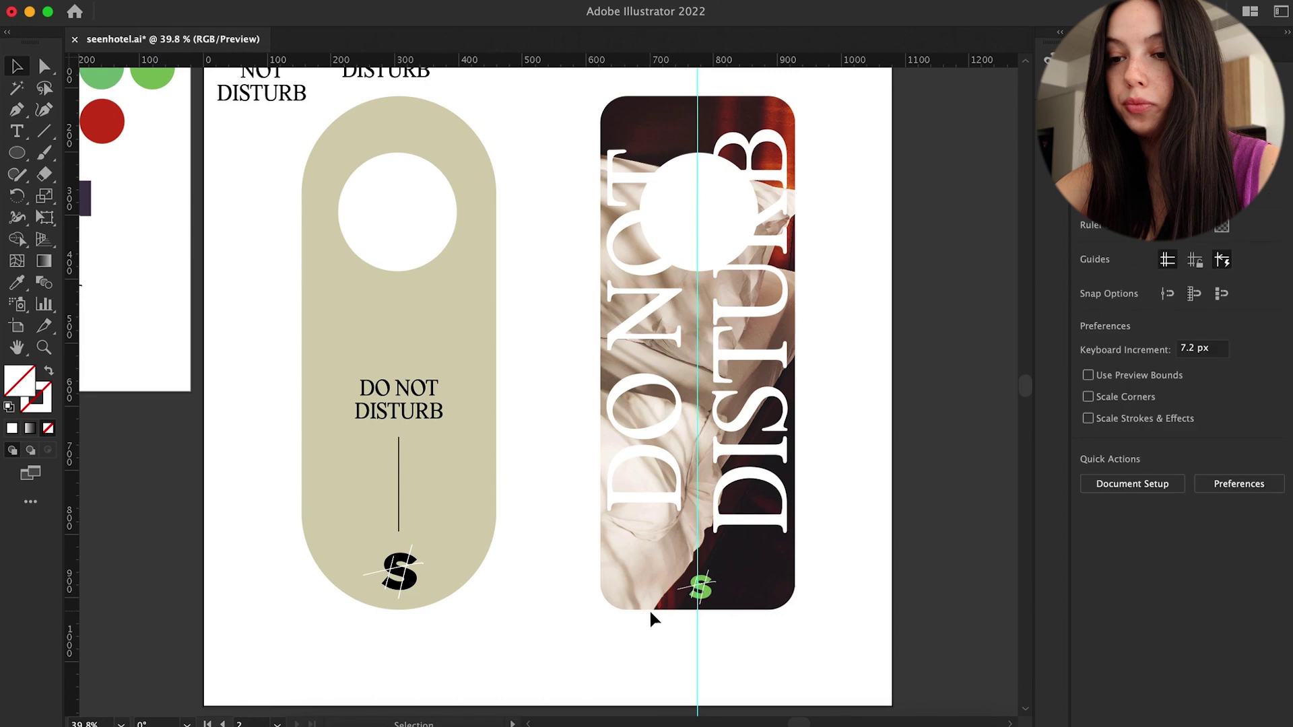
key("super+z")
scroll(613, 627, "down", 3)
scroll(753, 530, "up", 3)
left_click(718, 269)
left_click(839, 429)
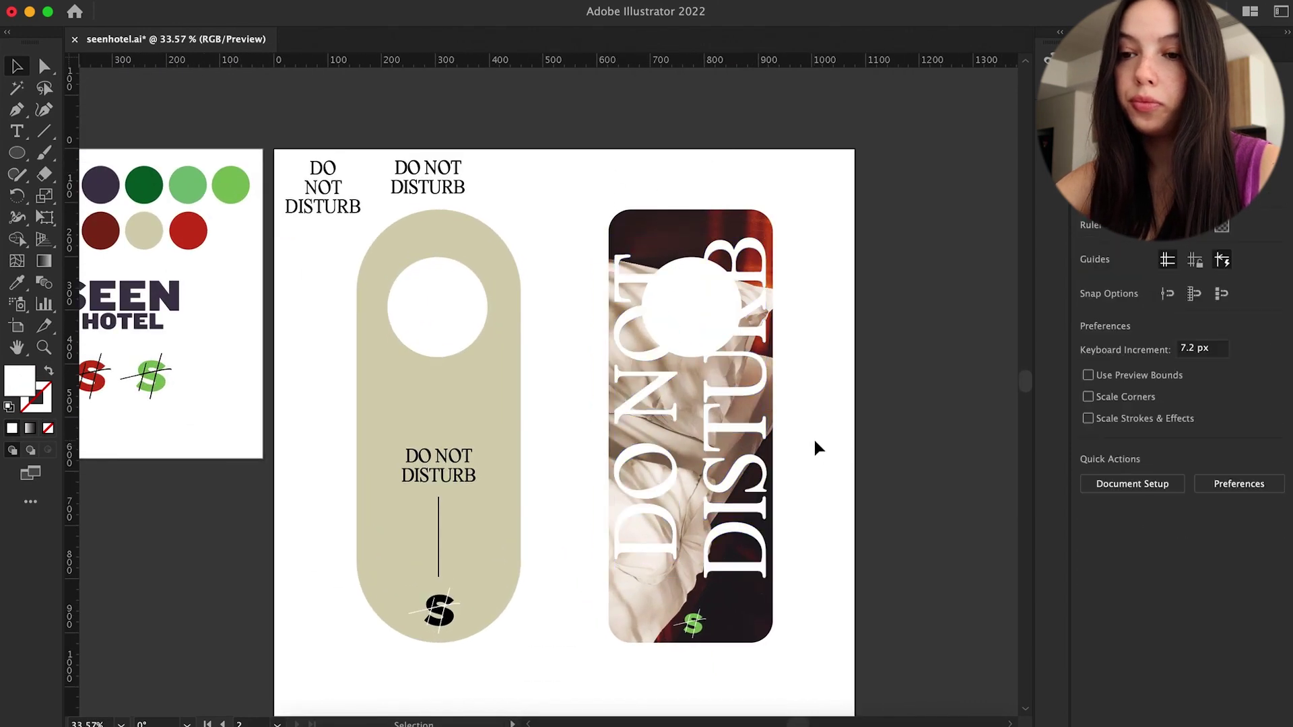
Step: Add a bright red background rectangle behind the door hangers, sized to cover the whole artboard
key("m")
scroll(814, 438, "down", 3)
left_click_drag(229, 169, 658, 600)
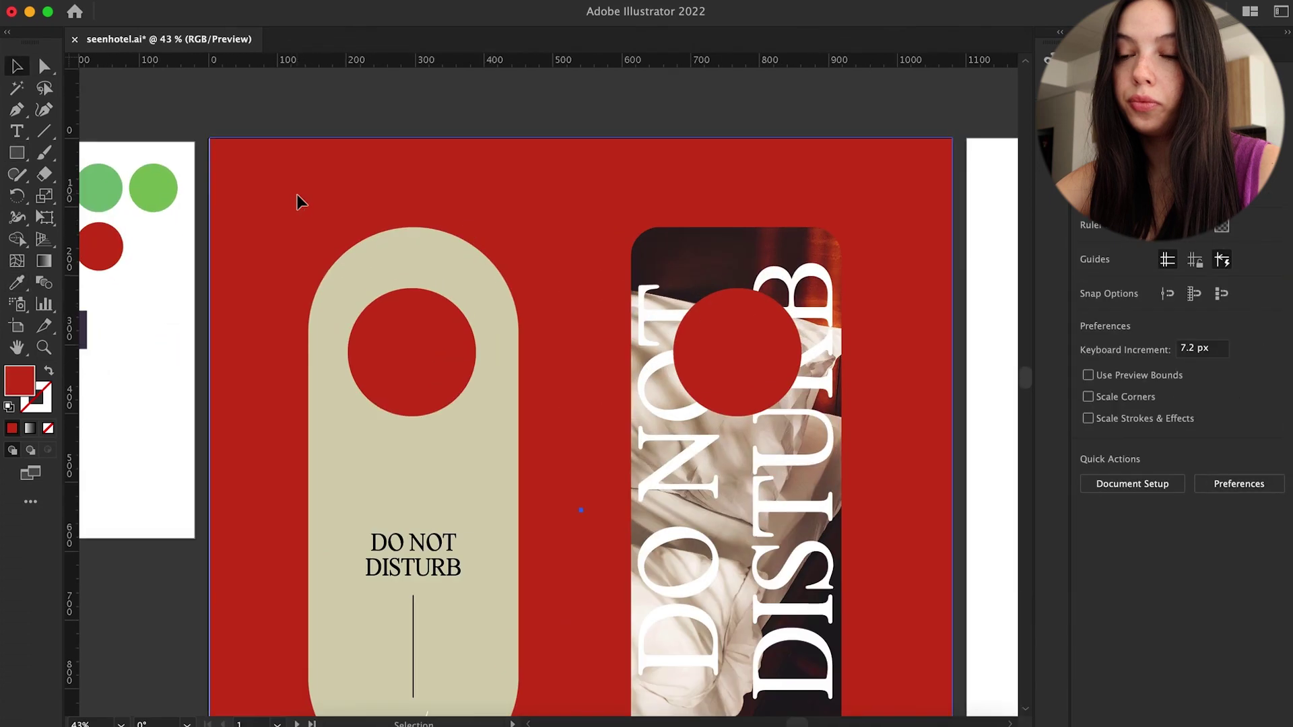
left_click(297, 194)
left_click_drag(951, 510, 954, 512)
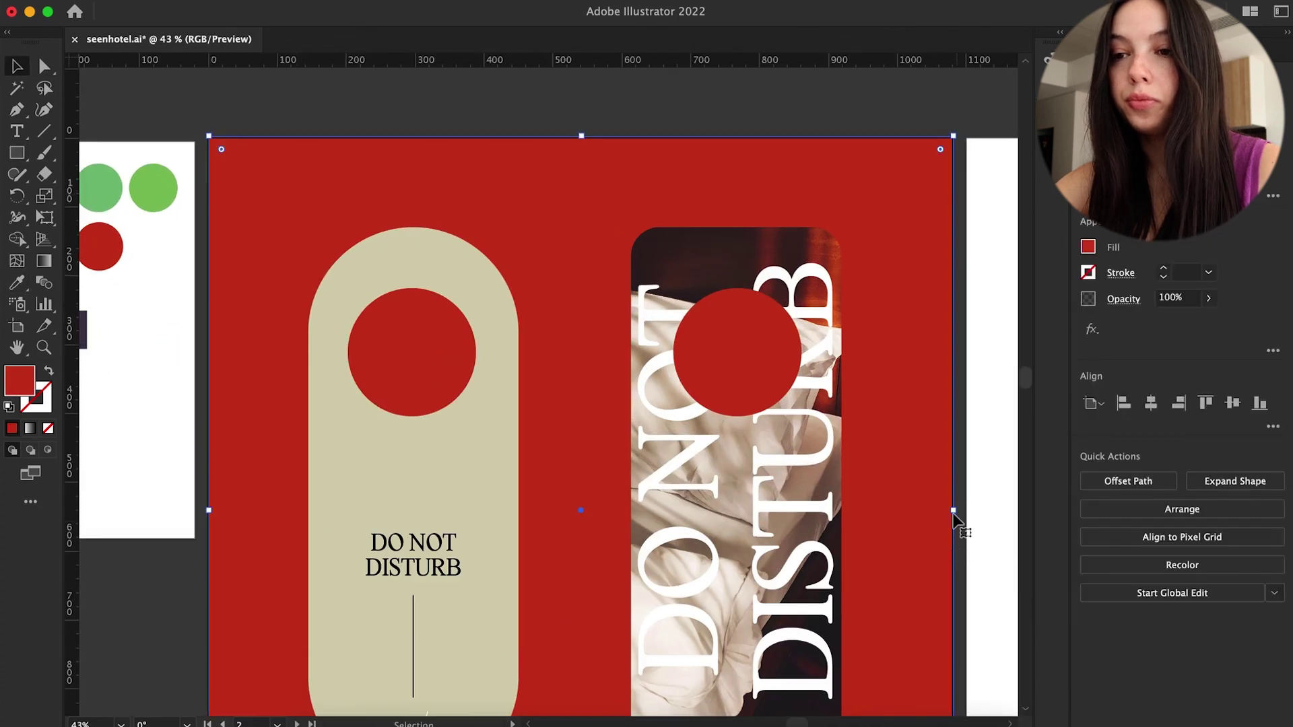
left_click(753, 108)
Step: Recolor the background rectangle dark red by sampling the dark red palette circle
scroll(604, 433, "down", 3)
left_click(586, 435)
scroll(405, 451, "left", 3)
left_click(17, 283)
left_click(396, 211)
left_click(293, 248)
left_click(12, 72)
left_click(568, 167)
scroll(566, 310, "up", 5)
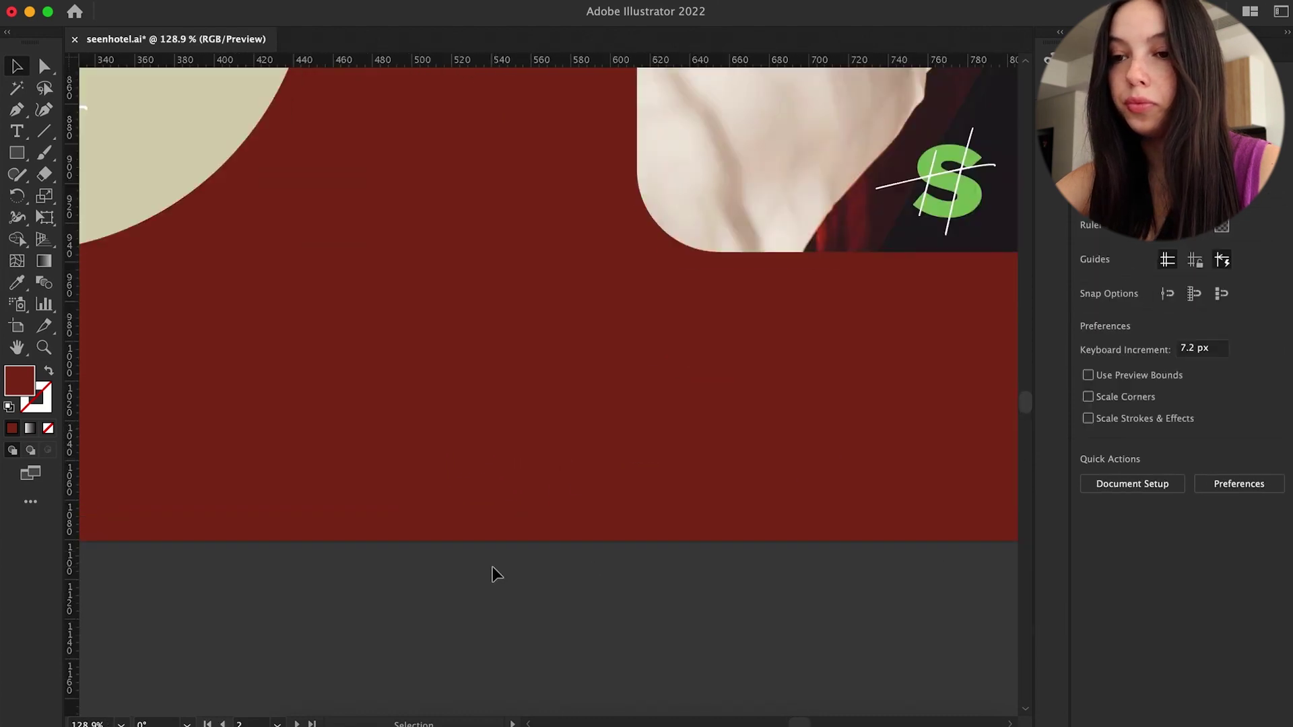
Step: Adjust the dark red background rectangle so its edges match the edges of the door hanger artboard
scroll(492, 567, "up", 5)
left_click(300, 350)
left_click_drag(293, 325, 269, 236)
scroll(269, 236, "up", 5)
scroll(496, 196, "up", 5)
left_click_drag(811, 222, 783, 291)
scroll(782, 293, "down", 5)
left_click(875, 464)
scroll(674, 462, "up", 5)
left_click(732, 452)
scroll(708, 487, "up", 3)
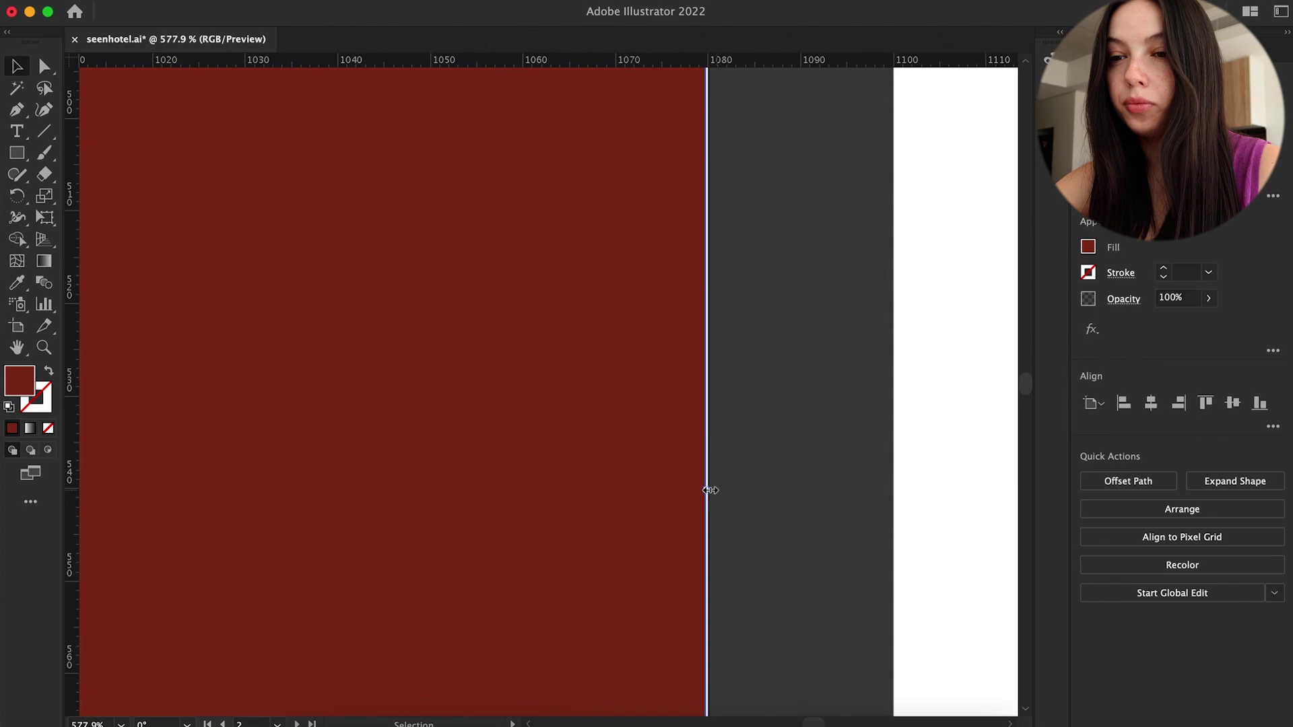
left_click(741, 489)
Step: Paste a copy of the dark red background square onto the blank artboard beside the door hangers
scroll(506, 474, "down", 5)
left_click(834, 477)
left_click(161, 1)
left_click(202, 136)
scroll(511, 225, "left", 5)
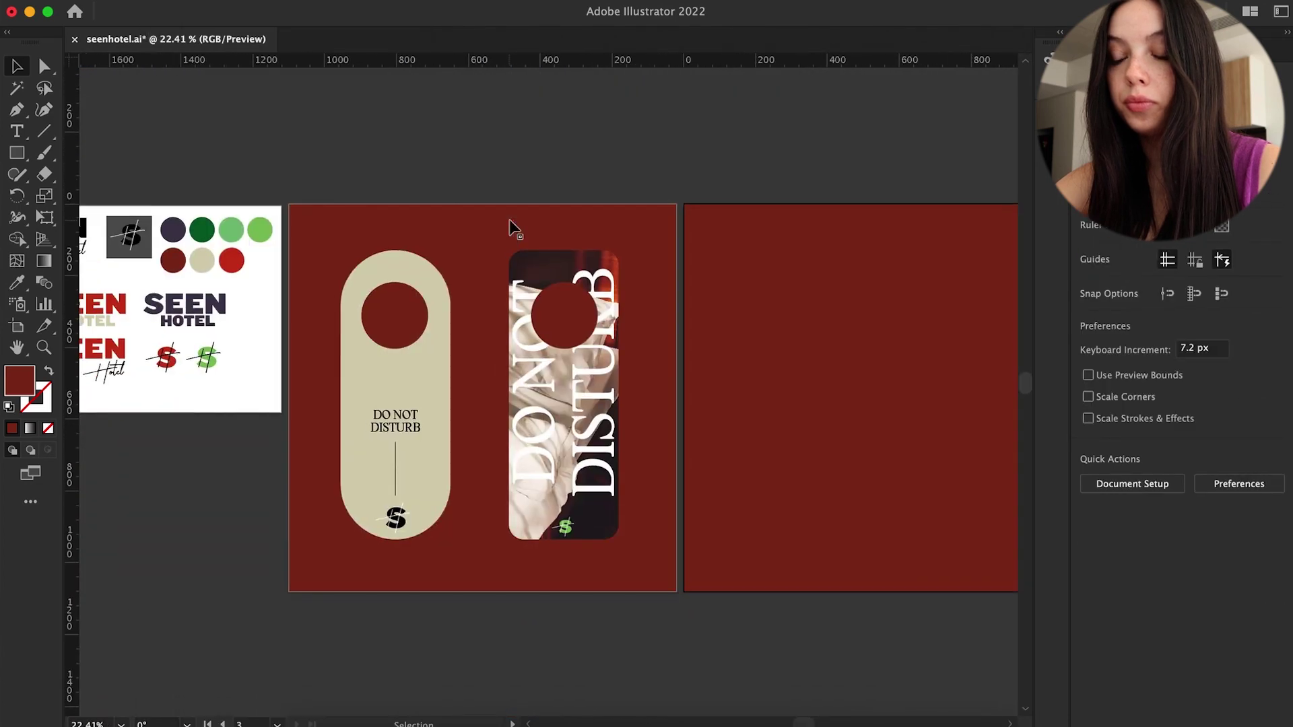
Step: Place the wine glass photo over the artboard beside the door hangers, sized to cover it, and send it behind the dark red square
left_click(358, 442)
scroll(359, 445, "right", 5)
left_click(1205, 61)
left_click_drag(1225, 286, 768, 352)
left_click(769, 352)
left_click_drag(940, 478, 742, 312)
left_click_drag(569, 420, 479, 409)
left_click_drag(889, 409, 859, 411)
left_click_drag(726, 430, 726, 458)
key("shift+super+[")
Step: Try clipping the wine glass photo to the dark red square
left_click(755, 270, "shift")
left_click(1105, 61)
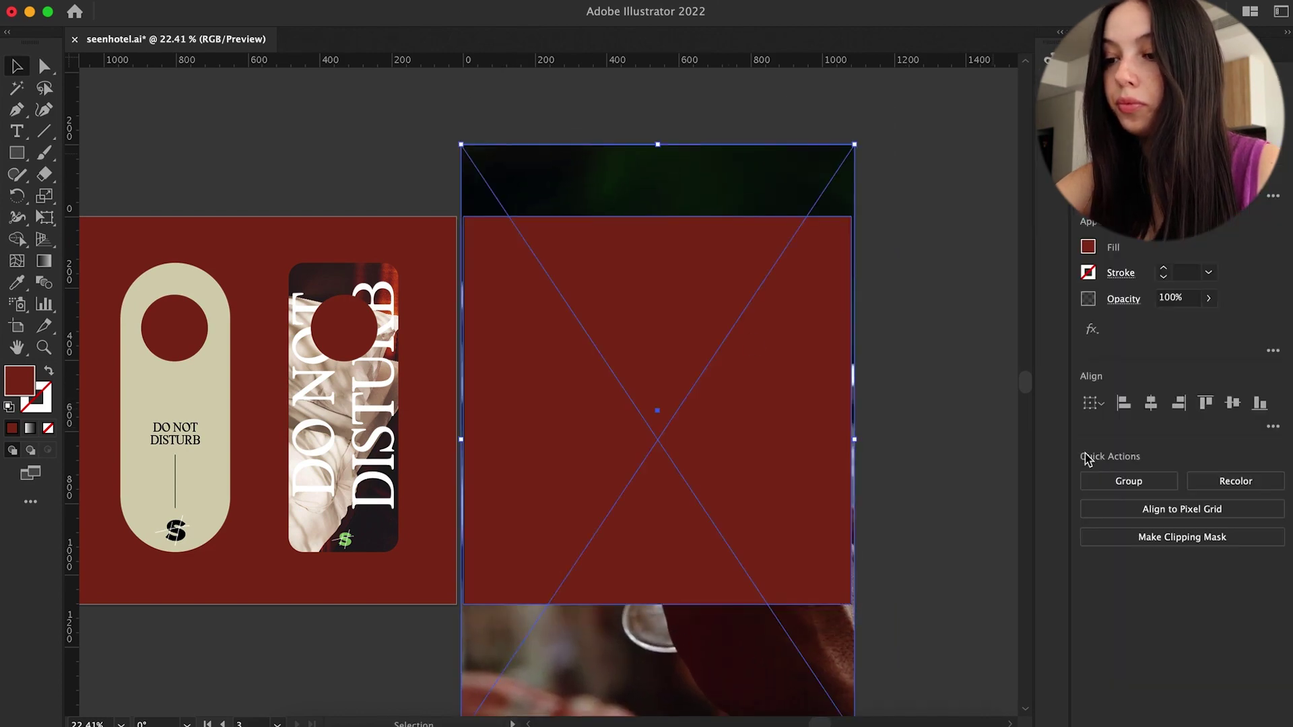
left_click(1181, 538)
left_click(920, 390)
key("super+z")
Step: Add another artboard and position it directly below the door hanger artboard
scroll(921, 392, "right", 3)
left_click(1132, 196)
left_click(1233, 233)
scroll(537, 303, "down", 5)
scroll(783, 279, "down", 5)
left_click_drag(786, 277, 330, 507)
key("v")
Step: Copy the dark red square and paste it in place on the artboard below the door hangers
left_click(687, 289)
left_click(468, 431)
scroll(468, 431, "up", 5)
left_click(157, 11)
left_click(202, 175)
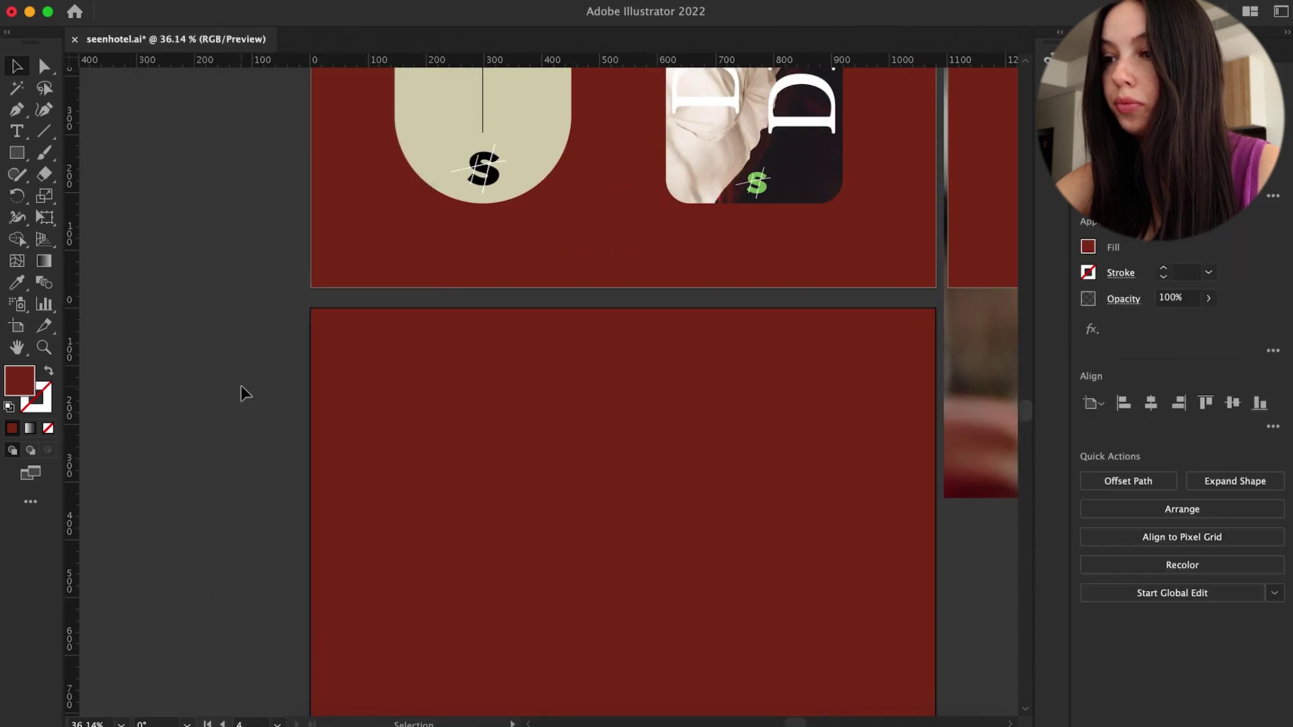
Step: Clip the wine glass photo to the dark red square on the artboard beside the door hangers
scroll(233, 417, "down", 4)
left_click_drag(930, 465, 821, 371)
left_click(1182, 538)
left_click(943, 485)
Step: Add a fifth artboard below the wine glass photo, beside the lower red artboard
scroll(724, 483, "down", 4)
left_click(472, 458)
left_click(793, 475)
left_click(1132, 197)
left_click(1234, 232)
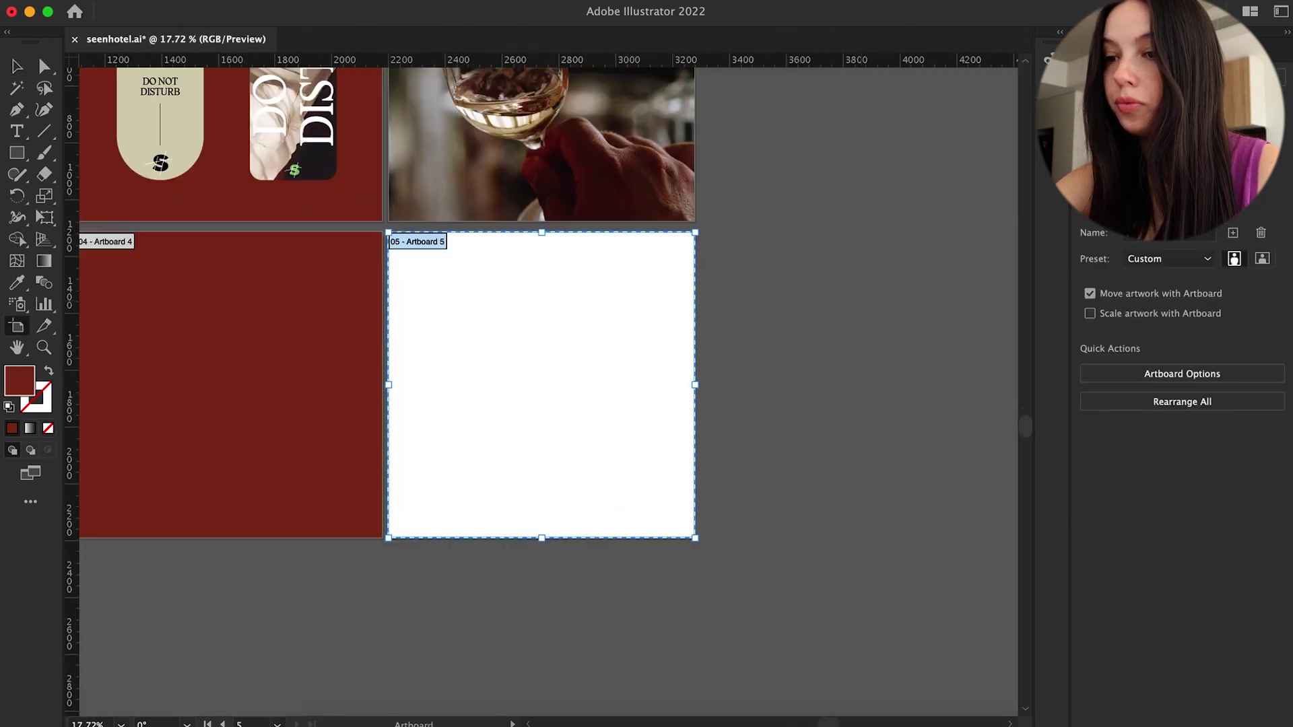
key("v")
Step: Paste the dark red square in place on the fifth artboard and save the document
key("super+shift+v")
scroll(531, 302, "up", 3)
scroll(469, 344, "down", 5)
scroll(322, 351, "up", 3)
key("super+s")
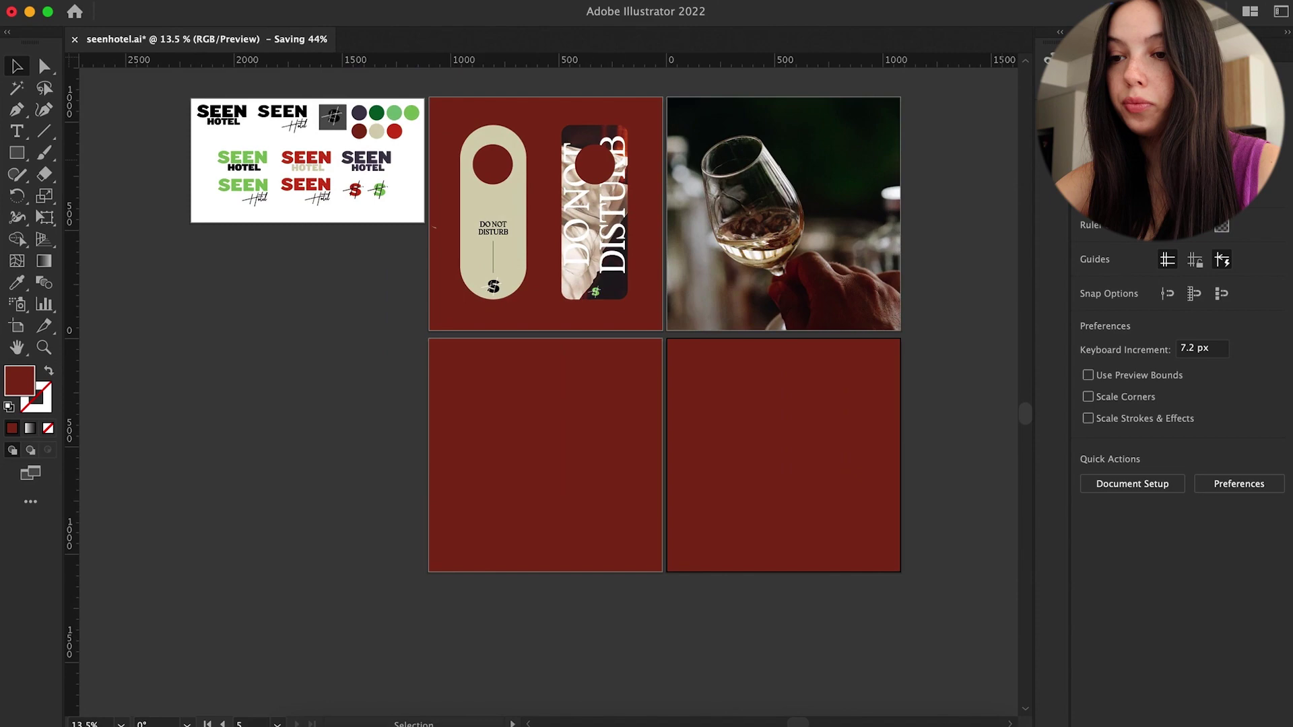
Step: Place the lamp photo over the artboard below the door hangers and clip it to that artboard's dark red square
left_click(1196, 51)
left_click(532, 464)
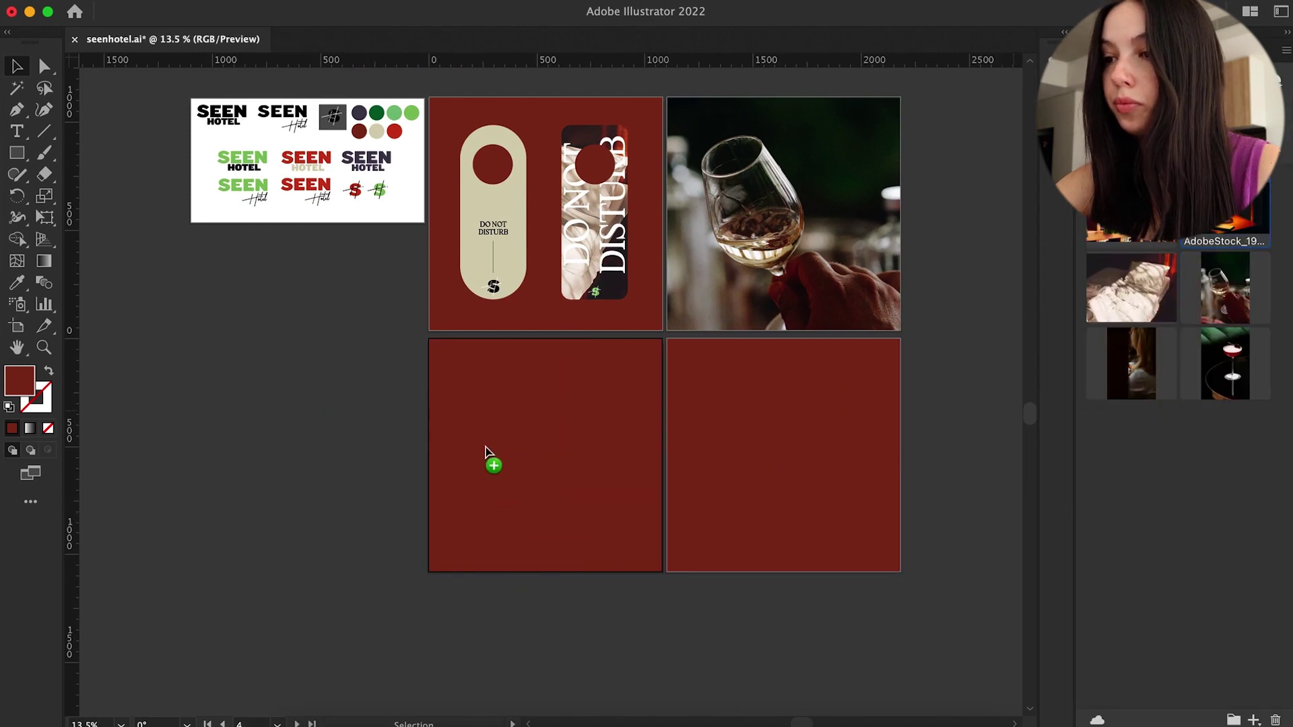
left_click_drag(567, 363, 629, 494)
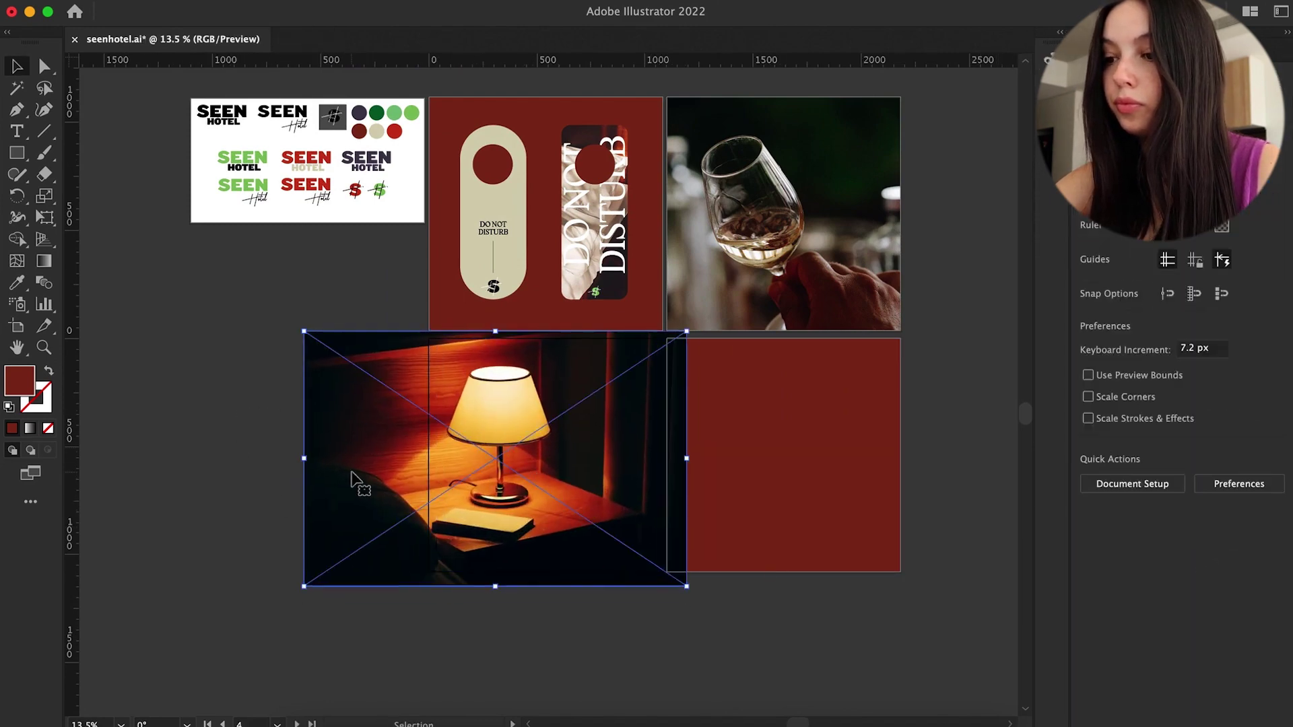
key("super+shift+[")
left_click(526, 533, "shift")
key("super+7")
left_click(609, 633)
Step: Place the photo of the blonde woman with a wine glass over the artboard beside the lamp photo
scroll(679, 492, "up", 2)
left_click(681, 493)
left_click(1196, 51)
left_click_drag(1131, 361, 912, 473)
left_click_drag(645, 462, 670, 482)
scroll(788, 502, "up", 2)
key("super+shift+a")
Step: Send the photo of the woman to the back and clip it to the dark red square
left_click(787, 512)
key("super+shift+[")
left_click(551, 472, "shift")
key("super+7")
scroll(499, 438, "up", 1)
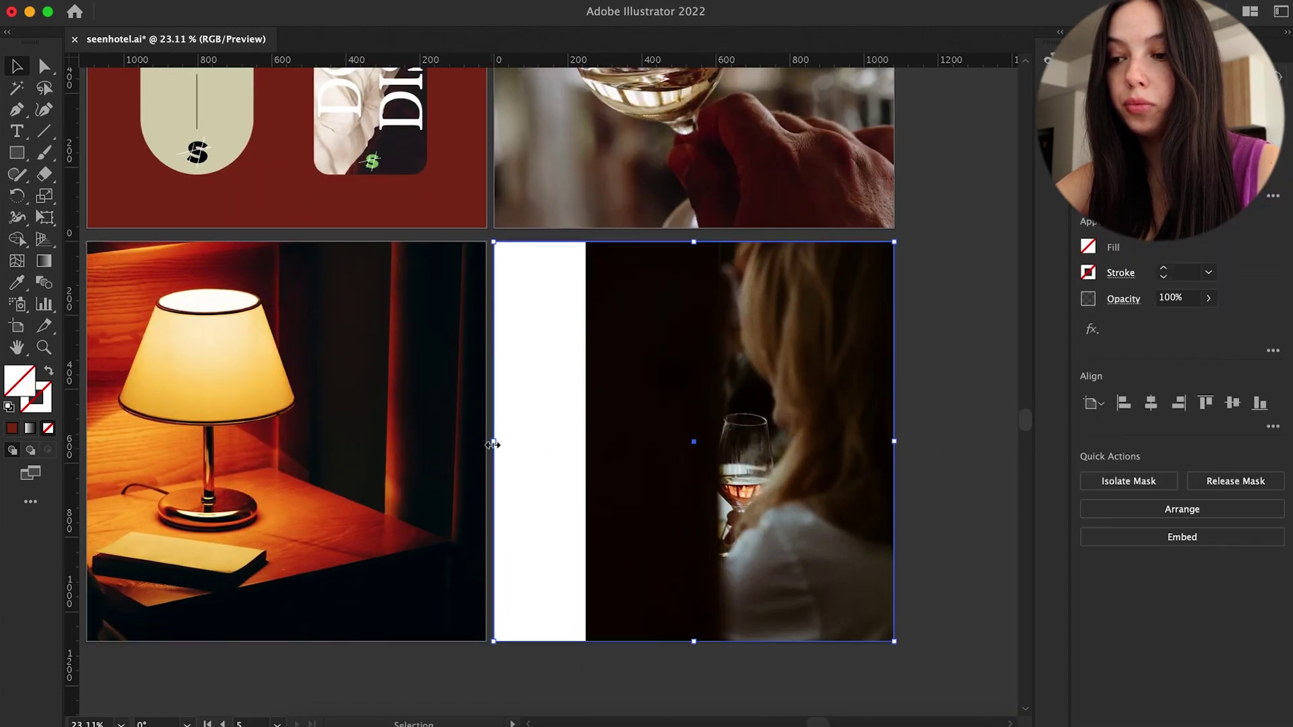
Step: Add a narrow full-height rectangle covering the white strip beside the photo of the woman
scroll(492, 445, "up", 1)
left_click(595, 373)
left_click(198, 2)
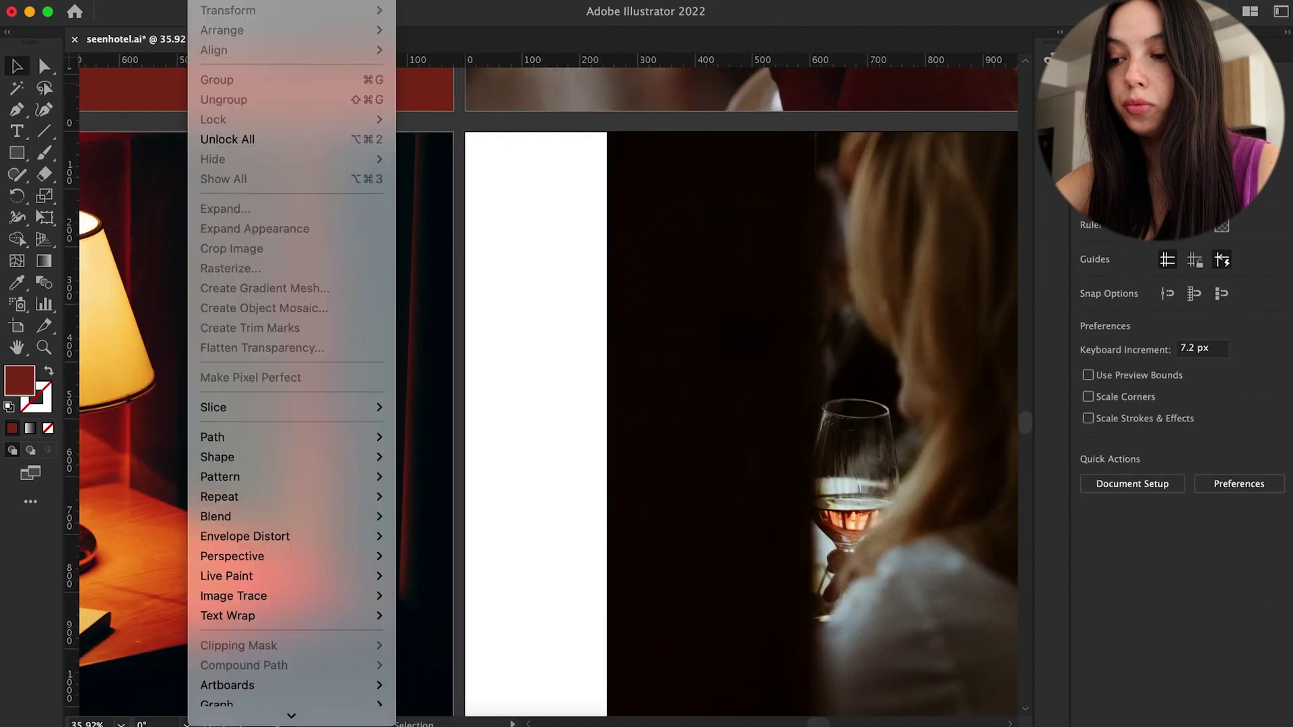
left_click(431, 643)
scroll(710, 370, "down", 4)
left_click_drag(880, 543, 665, 547)
Step: Recolor the strip rectangle near-black by sampling the dark area of the adjoining photo
scroll(541, 334, "up", 3)
key("i")
left_click(540, 286)
scroll(525, 656, "down", 3)
scroll(528, 534, "up", 3)
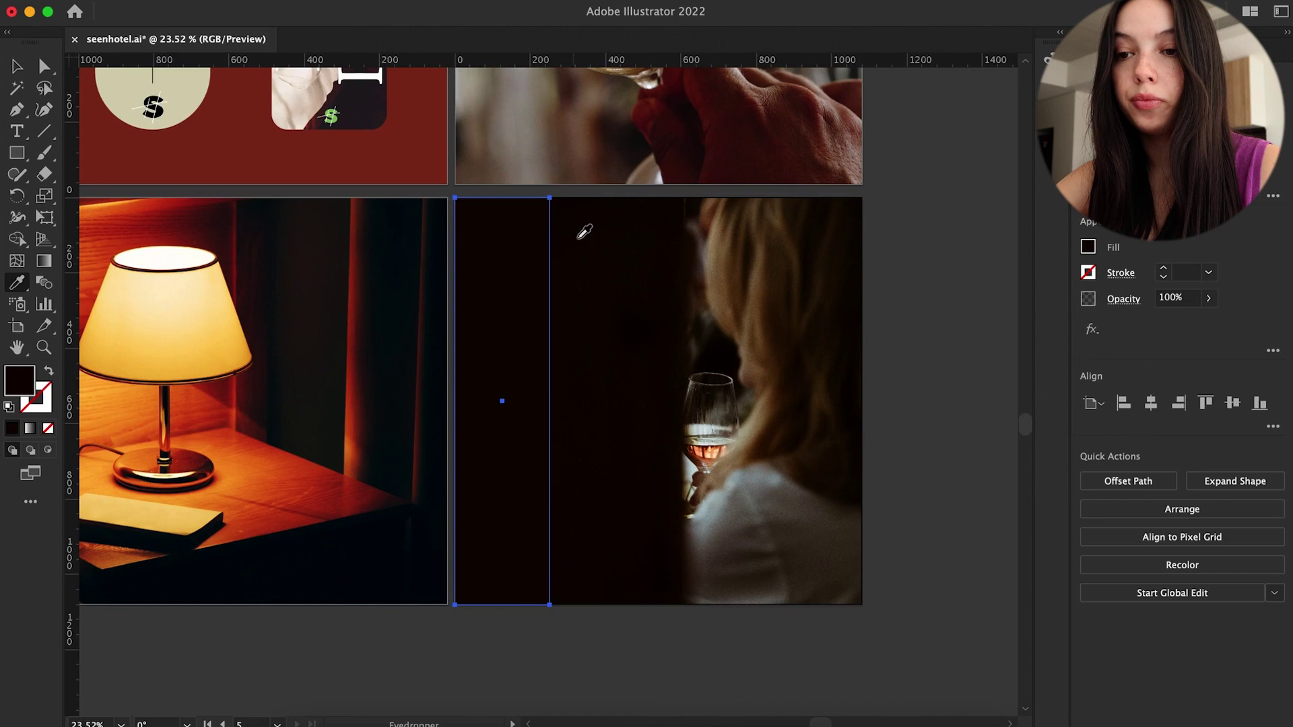
scroll(563, 223, "up", 2)
scroll(667, 350, "down", 2)
key("v")
left_click(582, 407)
left_click(647, 664)
scroll(536, 596, "down", 3)
scroll(559, 586, "up", 1)
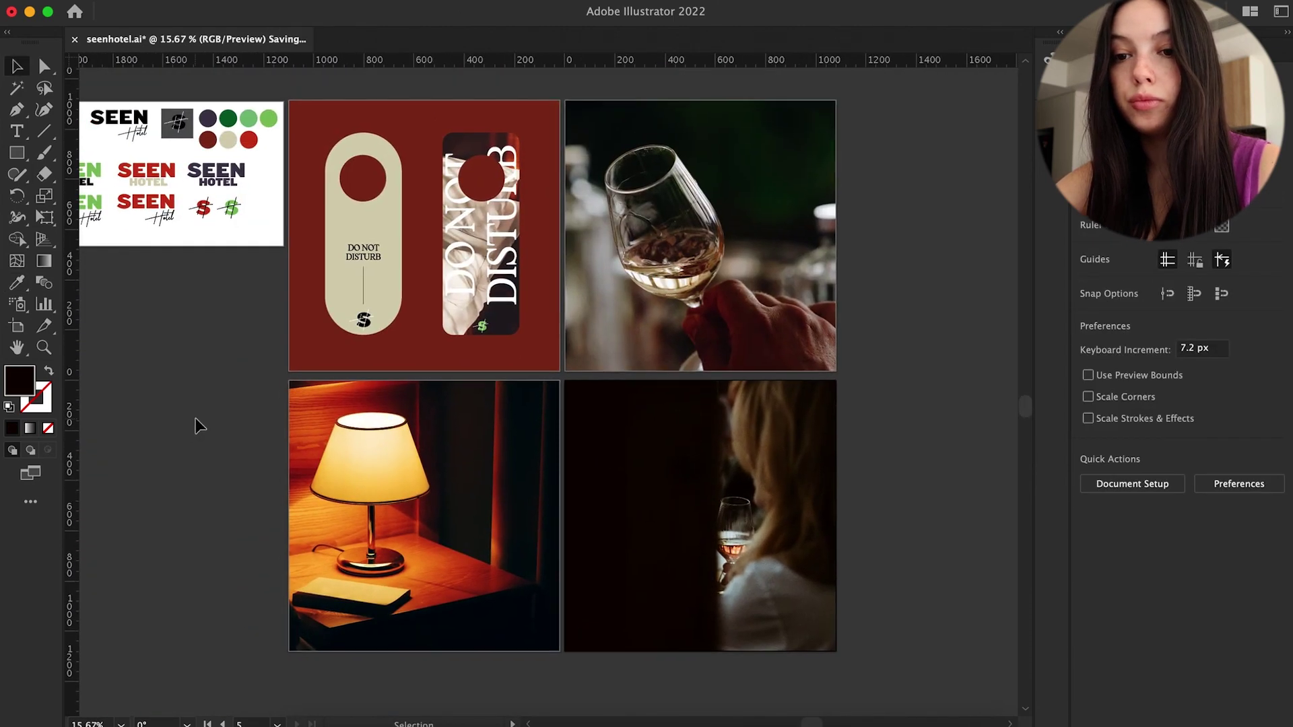
Step: Try placing a copy of a logo from the logo sheet over the photo artboards
scroll(197, 335, "left", 2)
left_click(145, 227)
left_click(132, 196)
key("super+c")
left_click(767, 270)
left_click(828, 515)
scroll(932, 523, "up", 1)
key("super+v")
left_click_drag(552, 391, 681, 500)
left_click_drag(712, 481, 781, 442)
scroll(858, 453, "up", 3)
left_click_drag(635, 350, 685, 91)
scroll(679, 397, "down", 3)
scroll(685, 97, "up", 3)
left_click(245, 341)
scroll(245, 342, "down", 3)
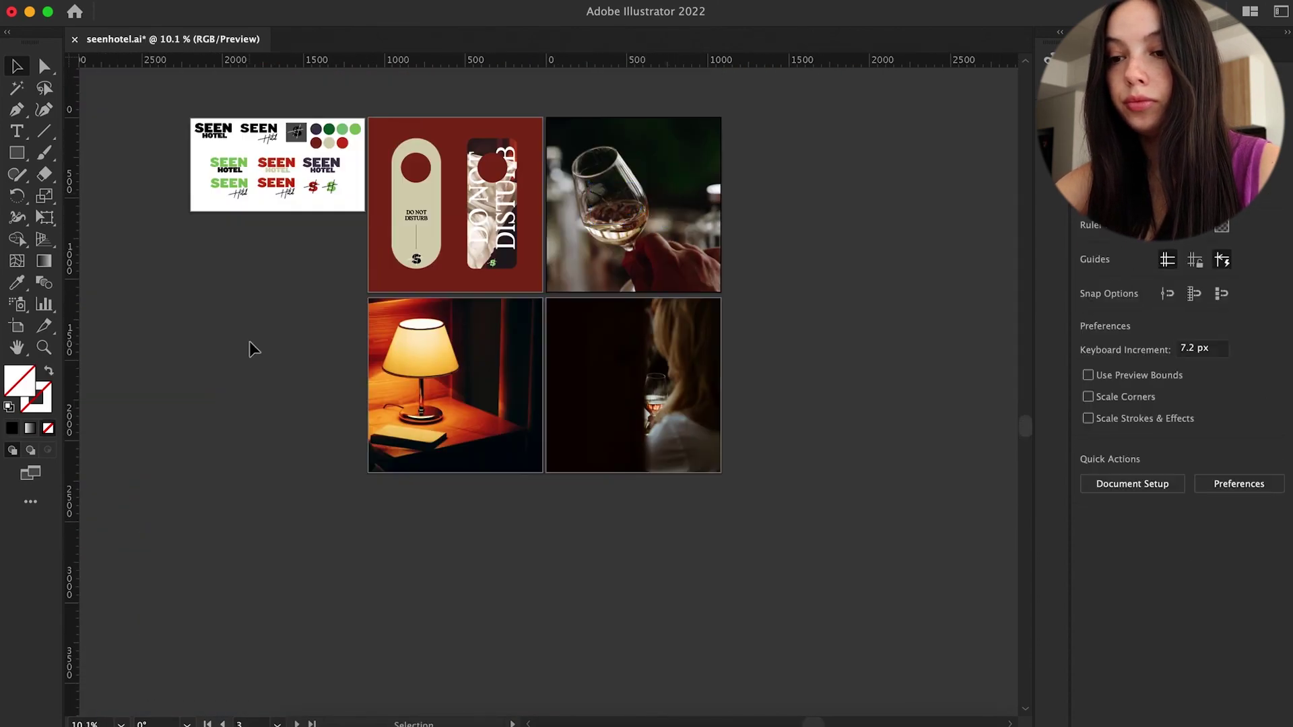
Step: Copy the green SEEN logo with the script Hotel from the logo sheet and paste it for the lamp photo
scroll(337, 257, "up", 5)
scroll(369, 243, "right", 3)
scroll(157, 280, "left", 3)
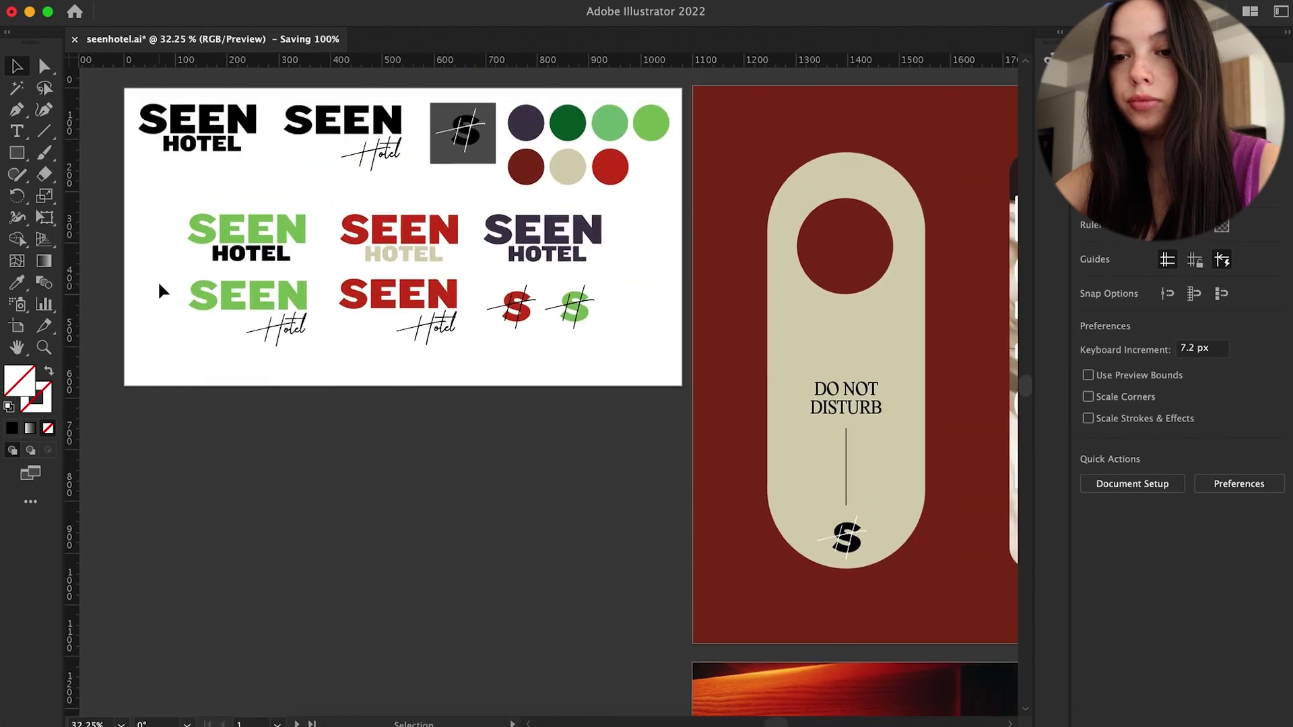
left_click(216, 290)
scroll(676, 514, "down", 3)
scroll(621, 385, "down", 5)
scroll(617, 379, "left", 2)
left_click(417, 439)
key("super+v")
Step: Enlarge the pasted green SEEN Hotel logo and position it over the middle of the lamp photo
scroll(514, 398, "up", 5)
scroll(514, 398, "down", 2)
left_click_drag(558, 330, 370, 360)
left_click_drag(419, 288, 412, 378)
scroll(412, 378, "down", 2)
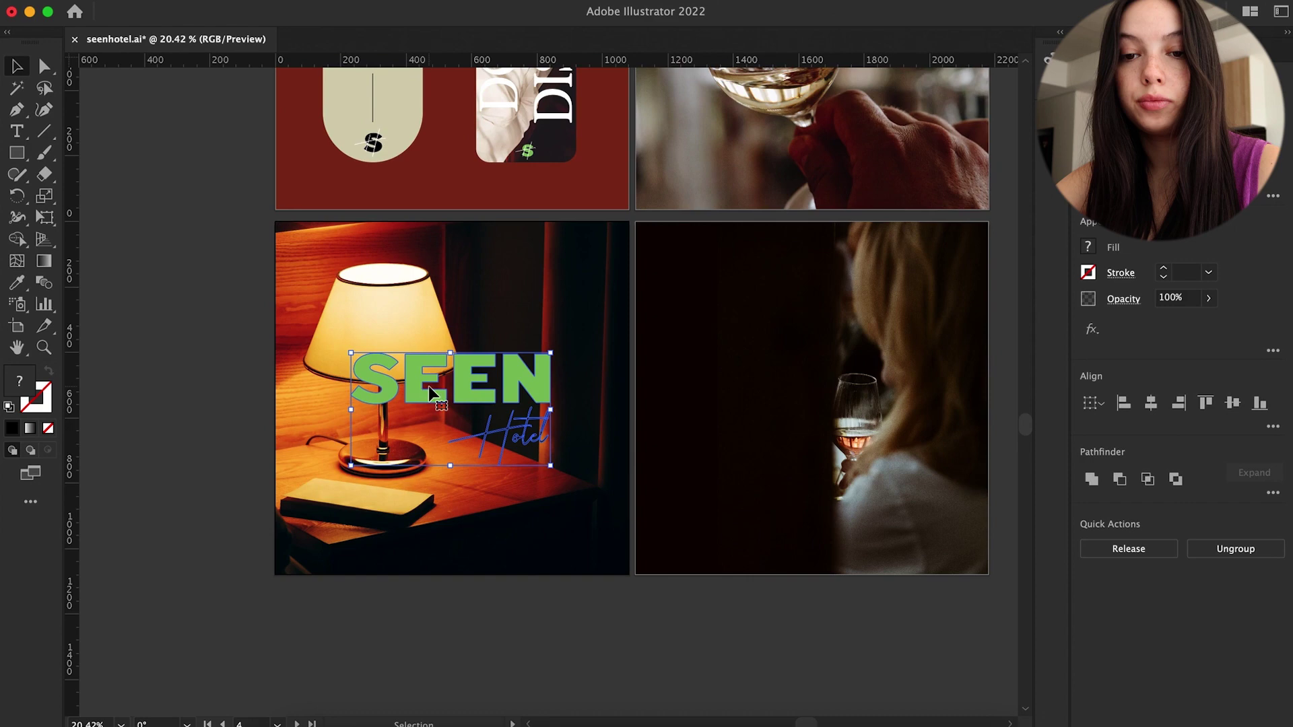
Step: Ungroup the green SEEN Hotel logo on the lamp photo
mouse_move(227, 54)
key("Escape")
scroll(373, 330, "down", 2)
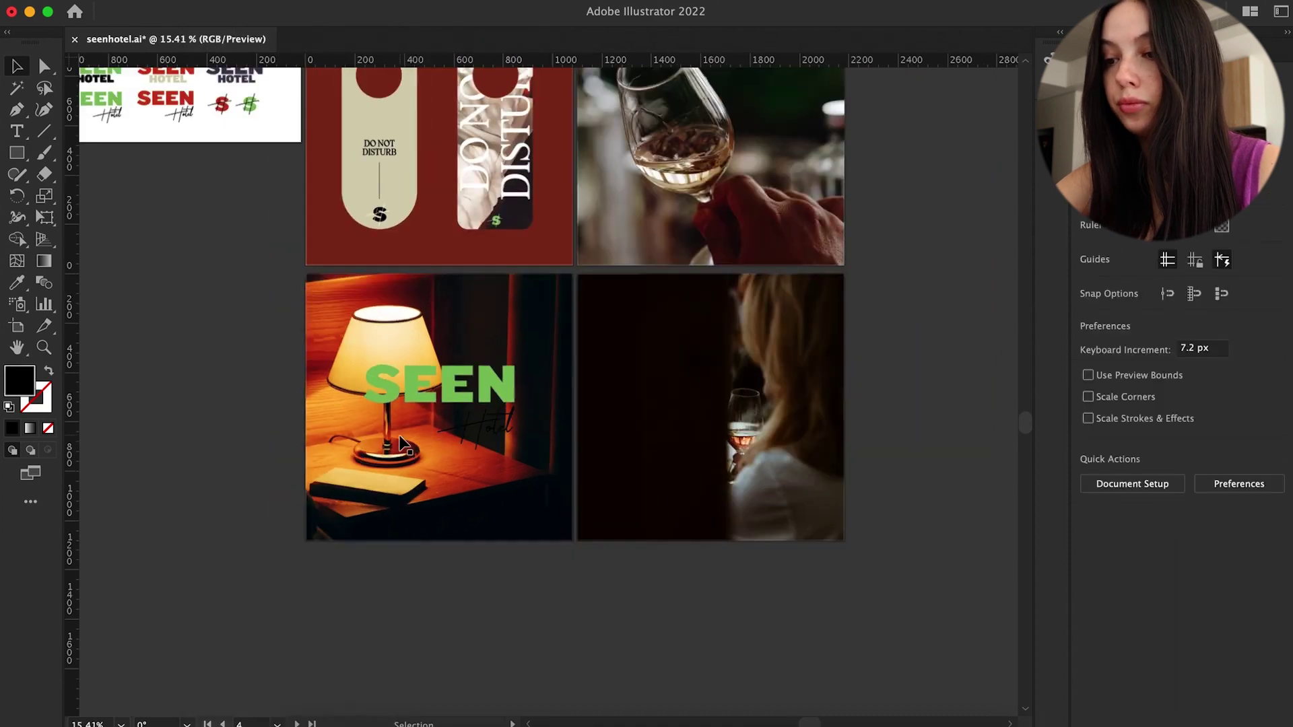
scroll(373, 330, "up", 3)
scroll(460, 383, "down", 2)
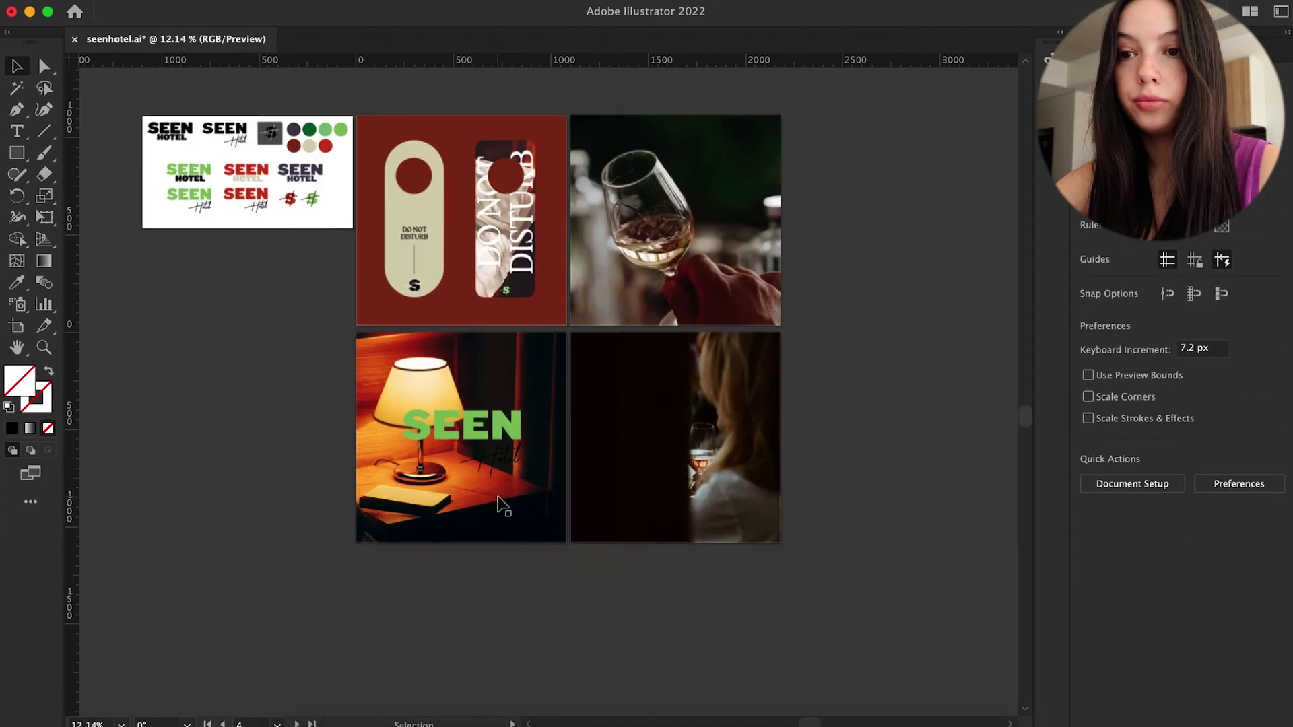
scroll(501, 460, "up", 2)
left_click(1229, 549)
Step: Recolor the script Hotel on the lamp photo white by sampling the white logo sheet
left_click(497, 452)
key("i")
scroll(485, 431, "up", 2)
left_click(301, 130)
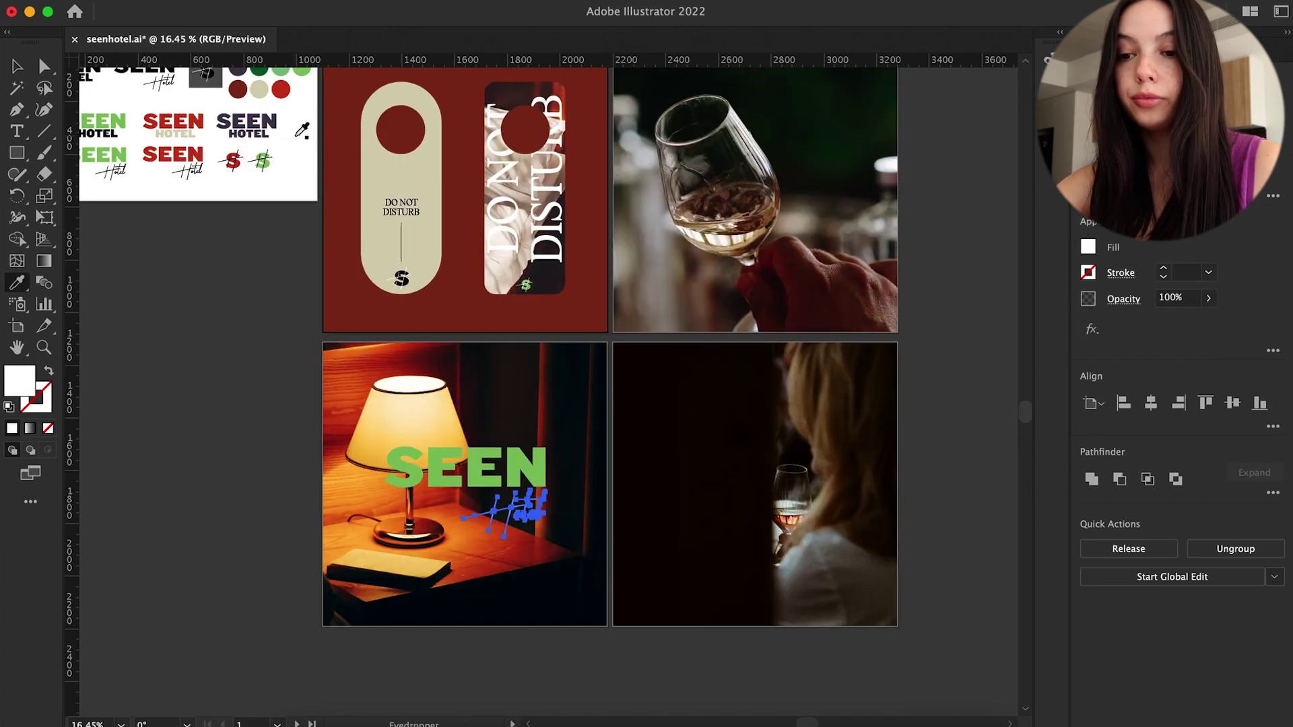
key("v")
left_click(301, 389)
Step: Try another color for the script Hotel by sampling from the logo sheet
scroll(538, 529, "down", 2)
left_click(537, 514)
key("i")
left_click(190, 119)
key("v")
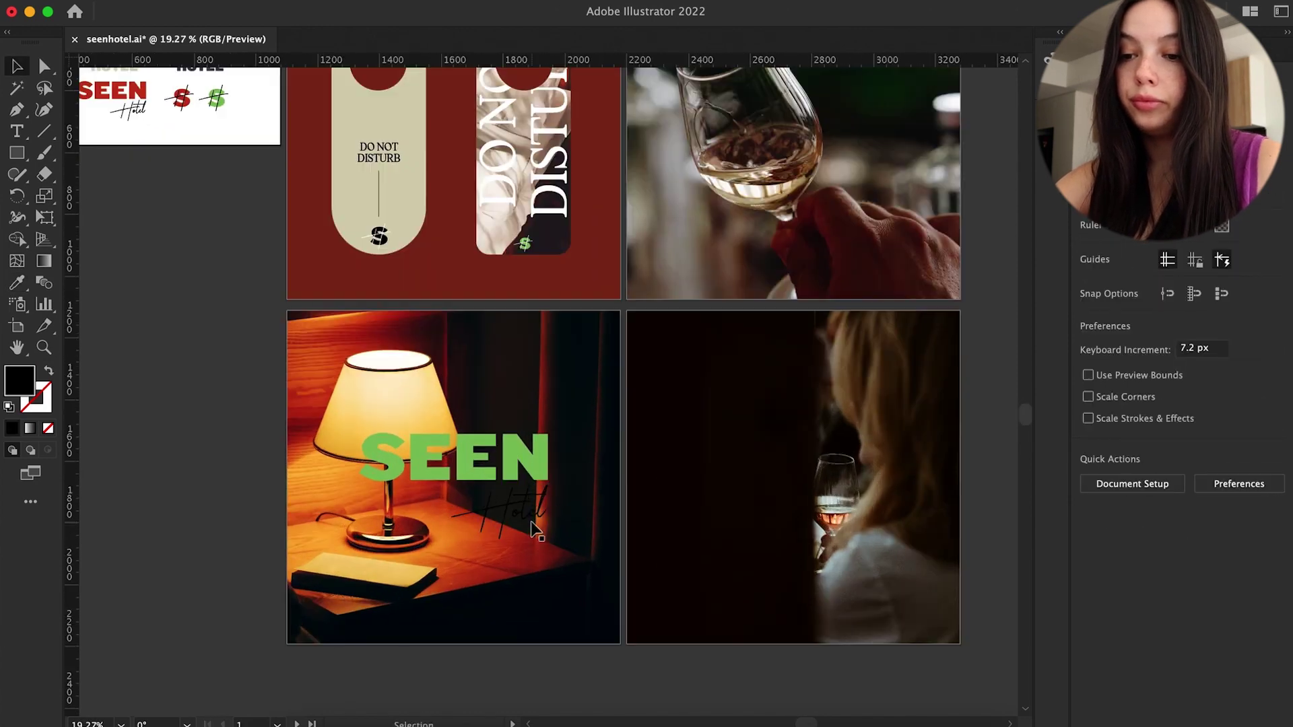
Step: Delete the script Hotel from the lamp photo and enlarge the green SEEN lettering across the middle of the artboard
scroll(466, 513, "down", 2)
left_click(464, 513)
key("Delete")
left_click(433, 482)
left_click_drag(416, 485, 416, 497)
left_click(627, 470)
scroll(627, 470, "up", 2)
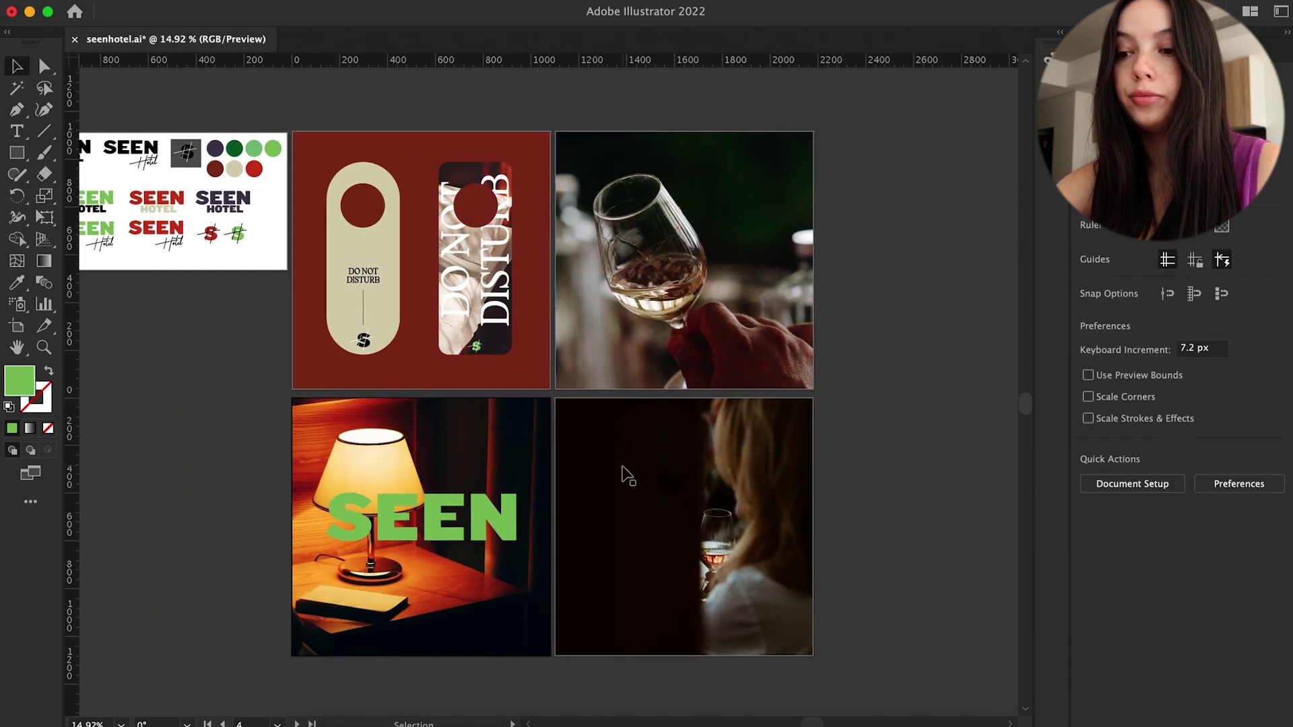
Step: Recolor the green SEEN lettering on the lamp photo white by sampling the white logo sheet
left_click(510, 515)
key("i")
left_click(297, 246)
key("v")
left_click(296, 378)
Step: Copy the green SEEN logo with script Hotel onto the wine glass photo and enlarge it
scroll(626, 537, "right", 2)
scroll(406, 266, "left", 3)
left_click(188, 266)
key("super+c")
left_click(829, 290)
key("super+v")
key("super+z")
left_click(967, 297)
scroll(868, 247, "up", 3)
key("super+v")
left_click_drag(549, 379, 895, 228)
Step: Adjust the green logo's position so it sits around the middle of the wine glass photo
left_click(822, 287)
left_click(1150, 60)
left_click(1099, 60)
left_click(813, 264)
left_click(954, 261)
left_click(800, 260)
left_click(954, 261)
left_click(800, 260)
left_click_drag(693, 341, 638, 373)
left_click_drag(783, 286, 742, 308)
left_click(952, 361)
scroll(952, 361, "down", 3)
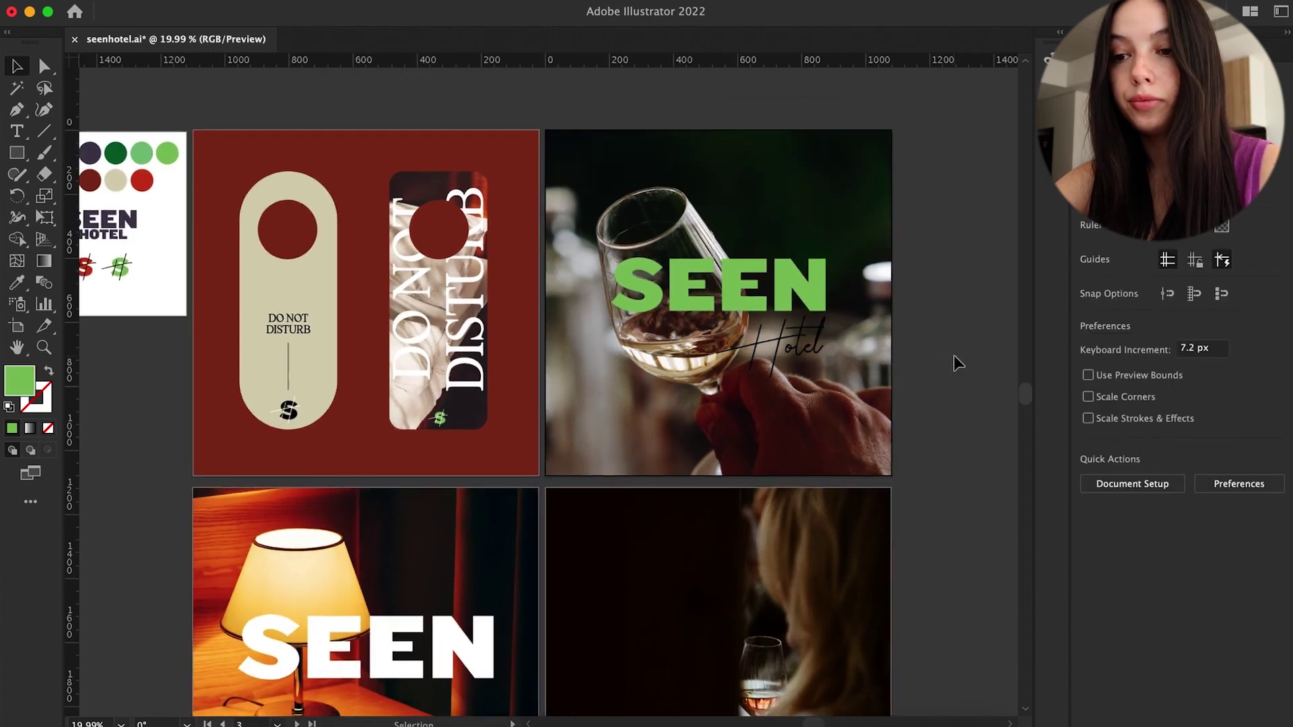
Step: Add the word BE in black Lastik Regular beside the lamp photo, convert it to outlines and scale it up
left_click(270, 700)
left_click(364, 513)
key("t")
left_click_drag(255, 448, 348, 510)
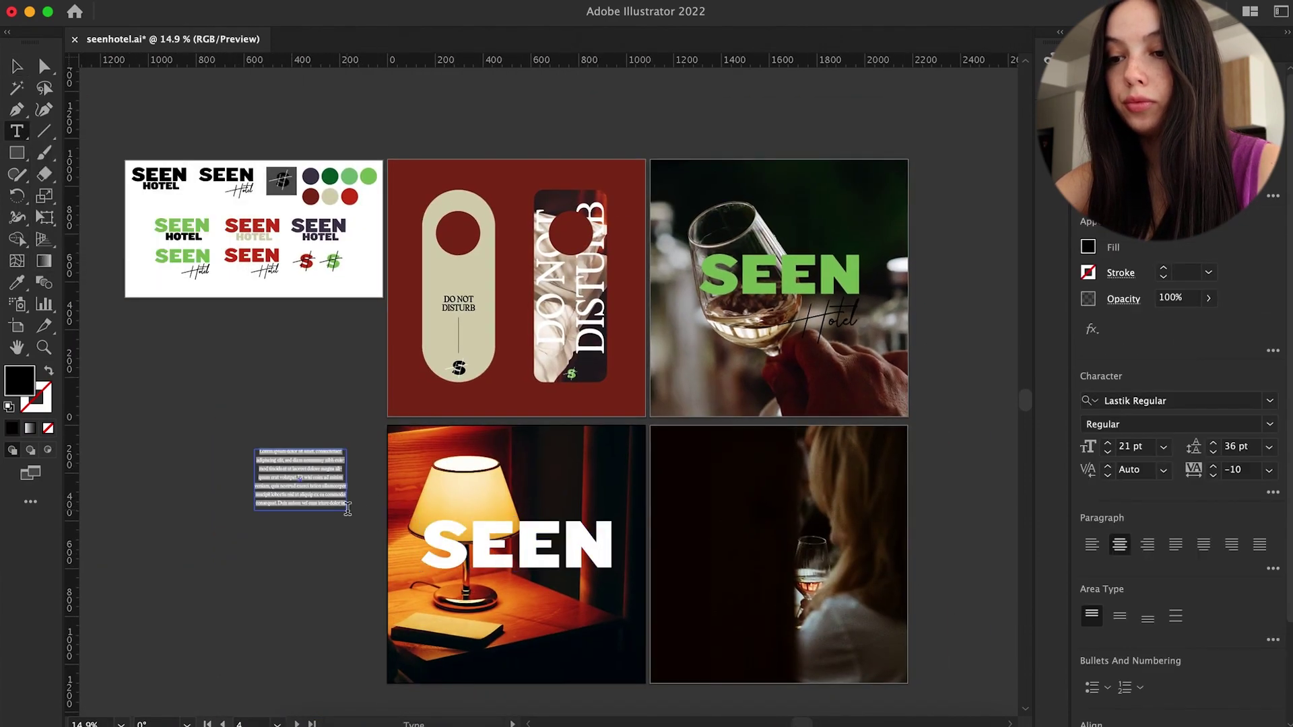
left_click(17, 66)
left_click(254, 2)
left_click(297, 319)
left_click_drag(308, 459, 330, 472)
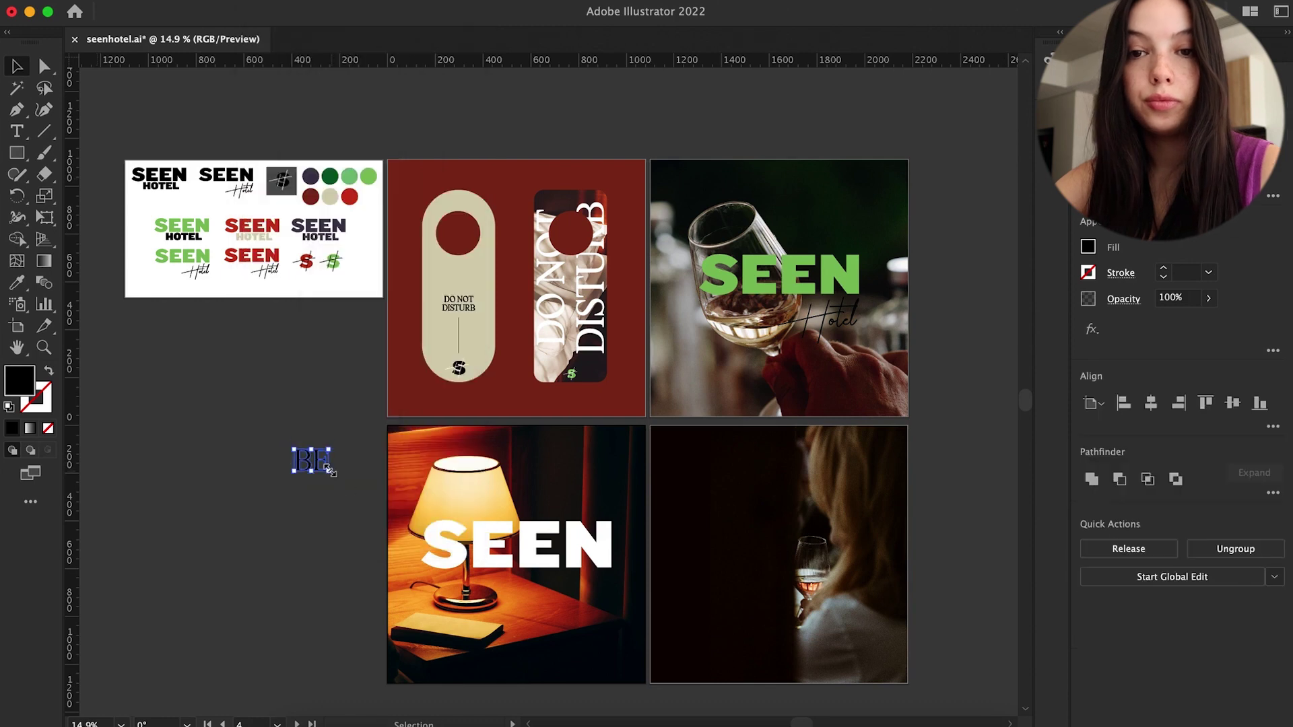
Step: Reduce the white SEEN lettering on the lamp photo and place the word BE directly in front of it
scroll(414, 545, "down", 1)
left_click(429, 549)
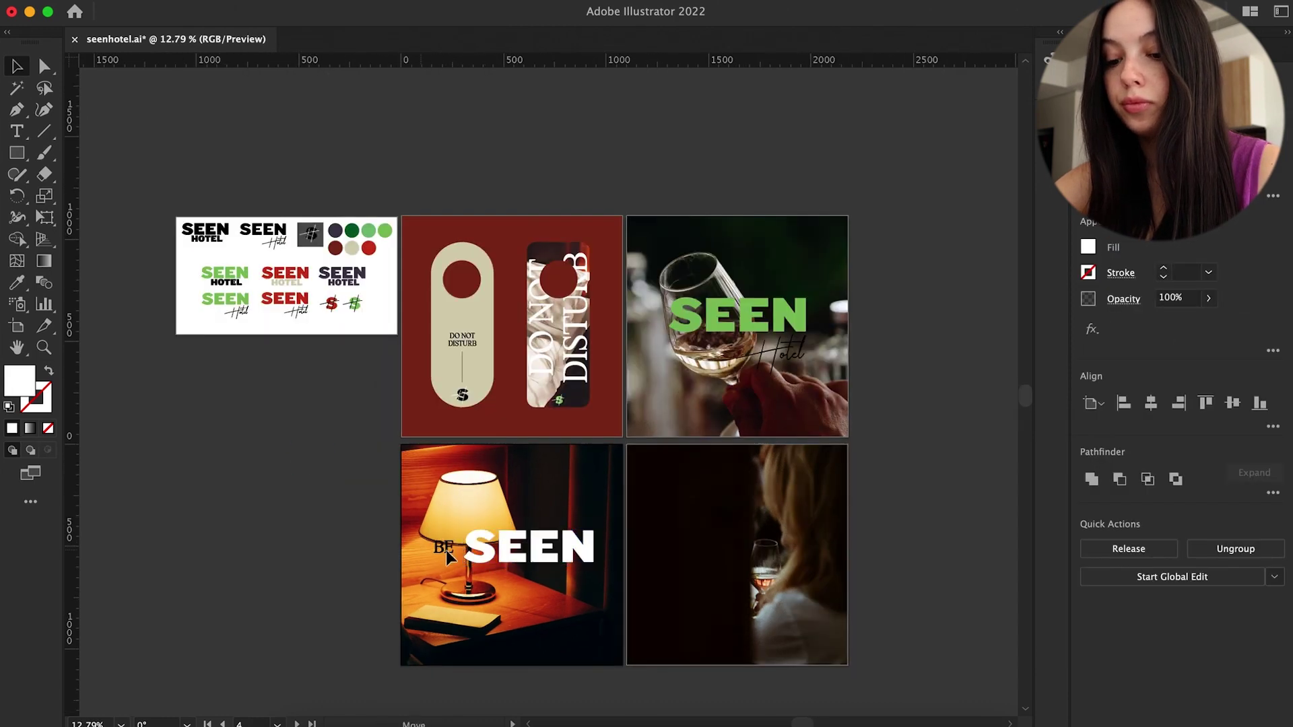
left_click(454, 557)
Step: Copy the red S symbol to the lamp photo's bottom corner and recolor its crossing strokes white by sampling the SEEN lettering
scroll(386, 526, "up", 2)
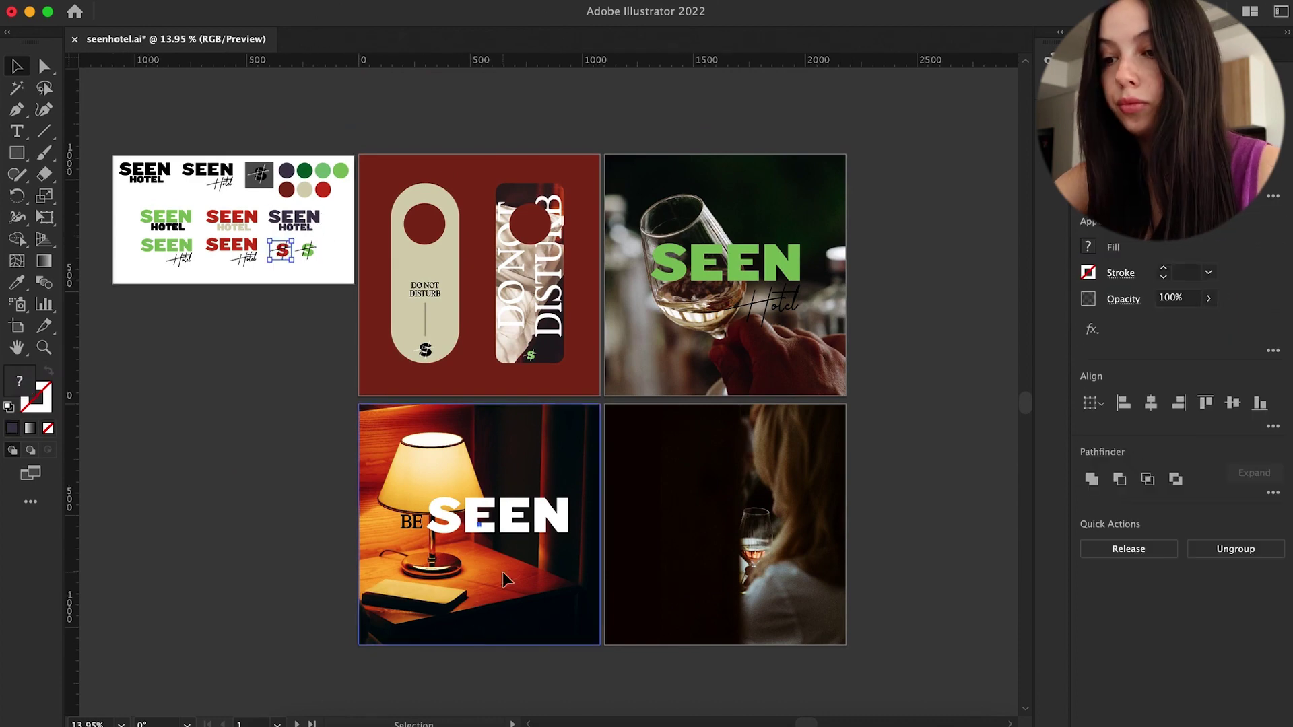
scroll(574, 637, "up", 5)
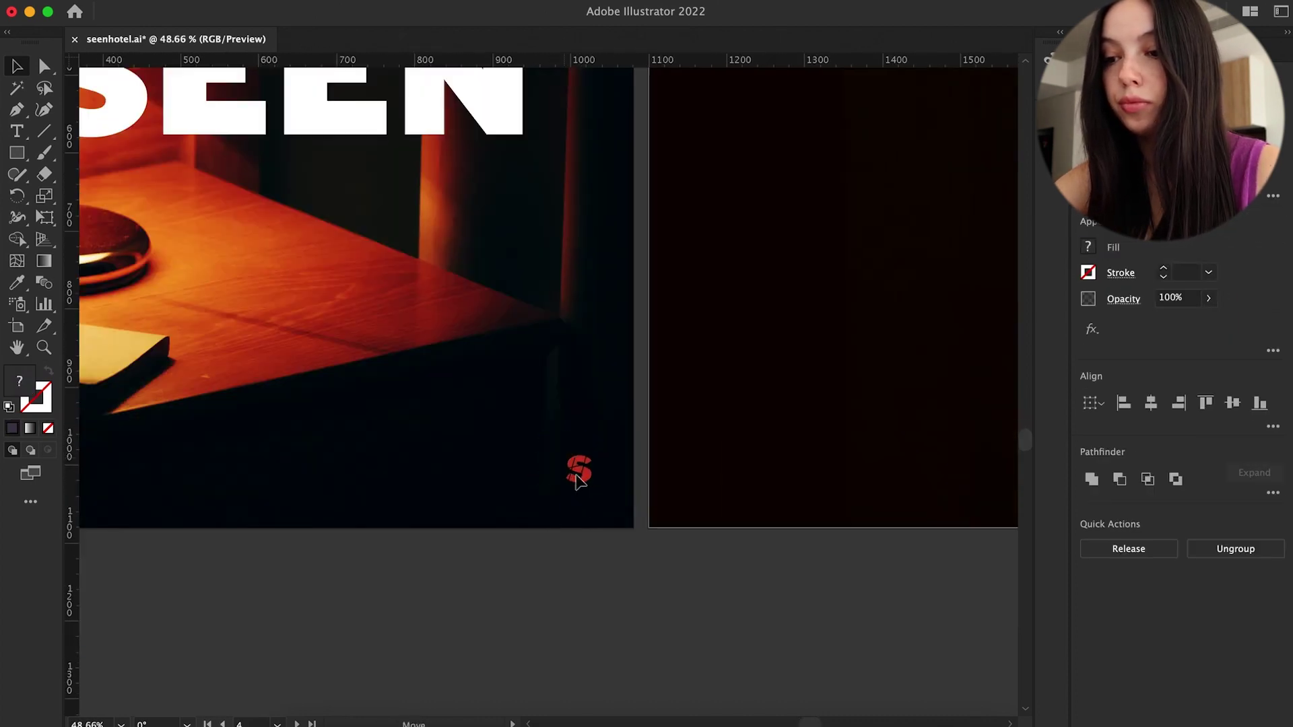
left_click_drag(563, 471, 558, 465)
left_click(573, 490)
key("i")
left_click(471, 121)
key("v")
left_click(438, 580)
scroll(438, 580, "down", 3)
Step: Center the red S symbol horizontally along the bottom of the lamp artboard
left_click(570, 465)
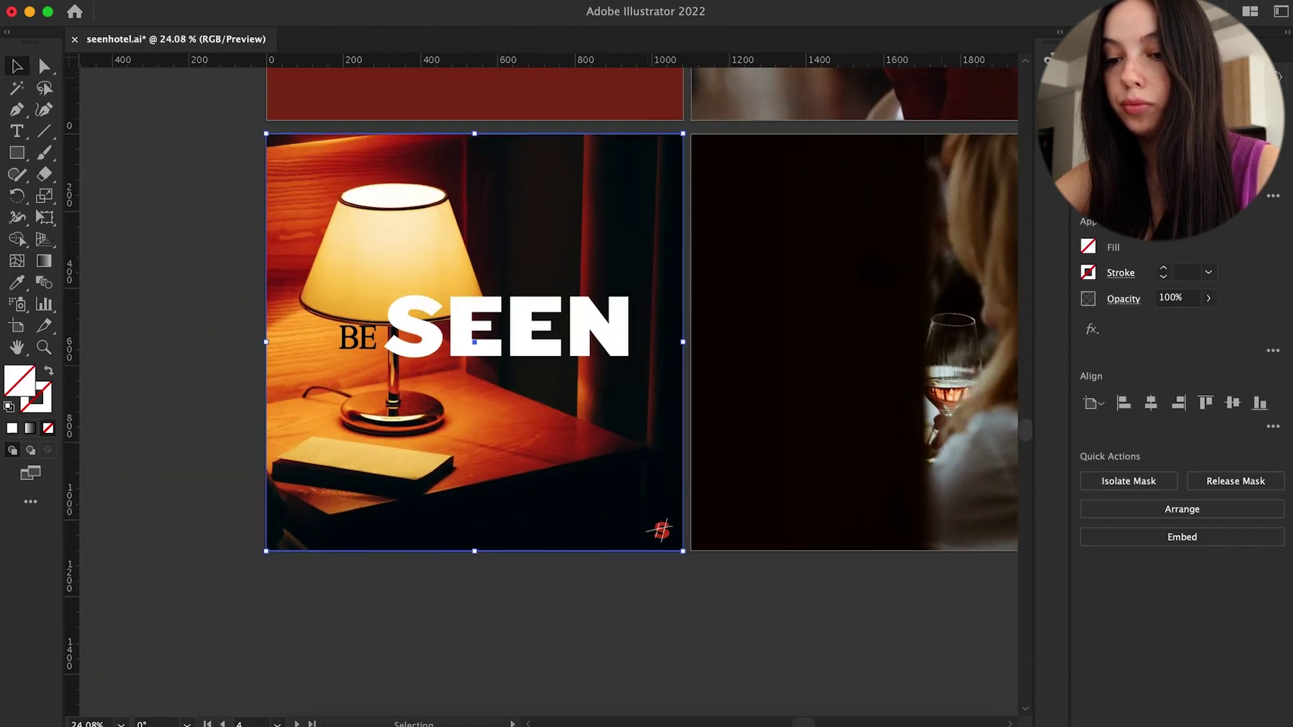
left_click(202, 7)
left_click(437, 64)
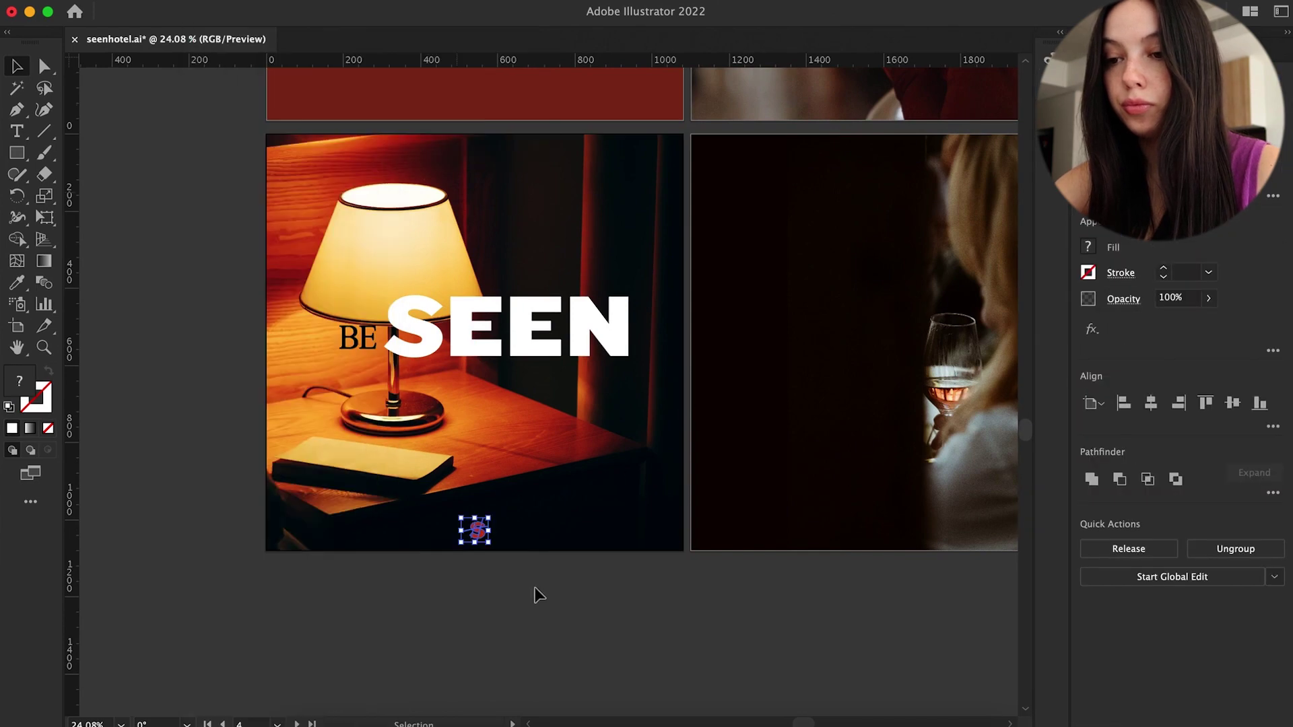
left_click(534, 595)
Step: Shift the BE and SEEN lettering slightly to the right on the lamp photo
left_click_drag(431, 337, 410, 337)
left_click_drag(162, 316, 248, 439)
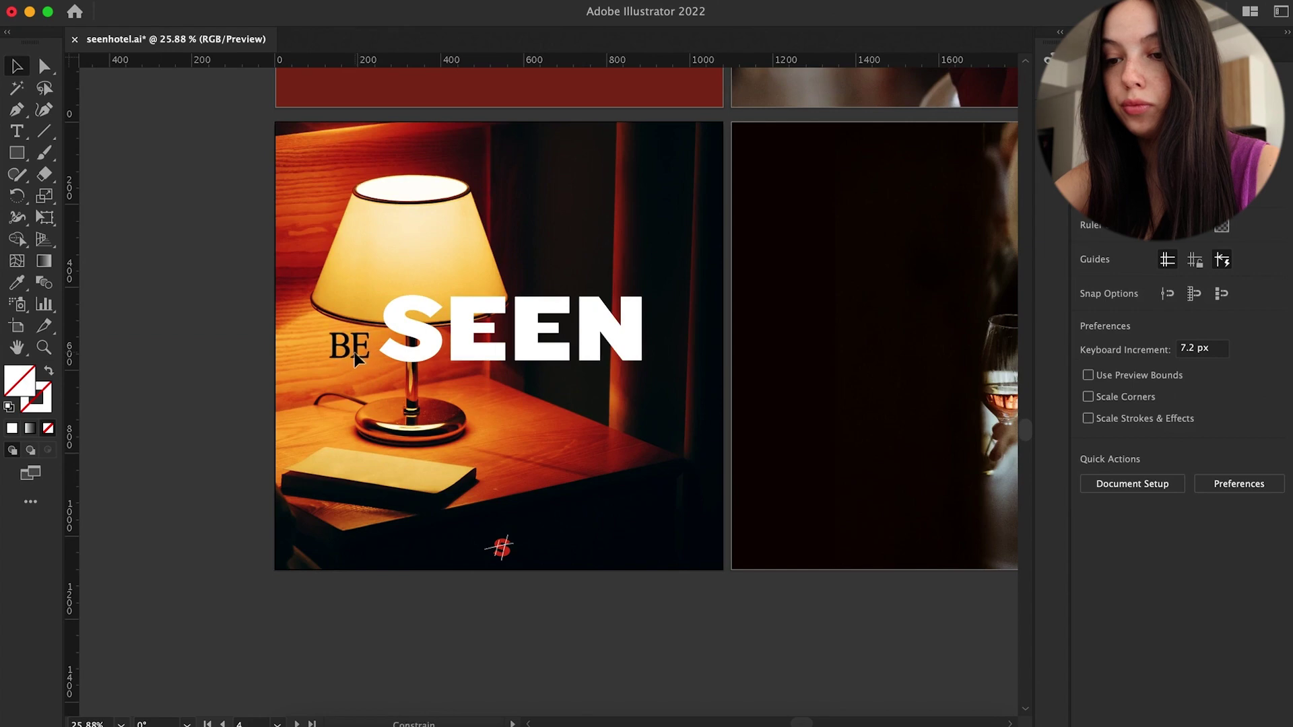
scroll(355, 353, "down", 5)
left_click(380, 355)
left_click(272, 391)
left_click(448, 374)
key("shift+Right")
left_click(279, 396)
scroll(381, 381, "up", 5)
scroll(491, 368, "down", 3)
scroll(572, 368, "left", 4)
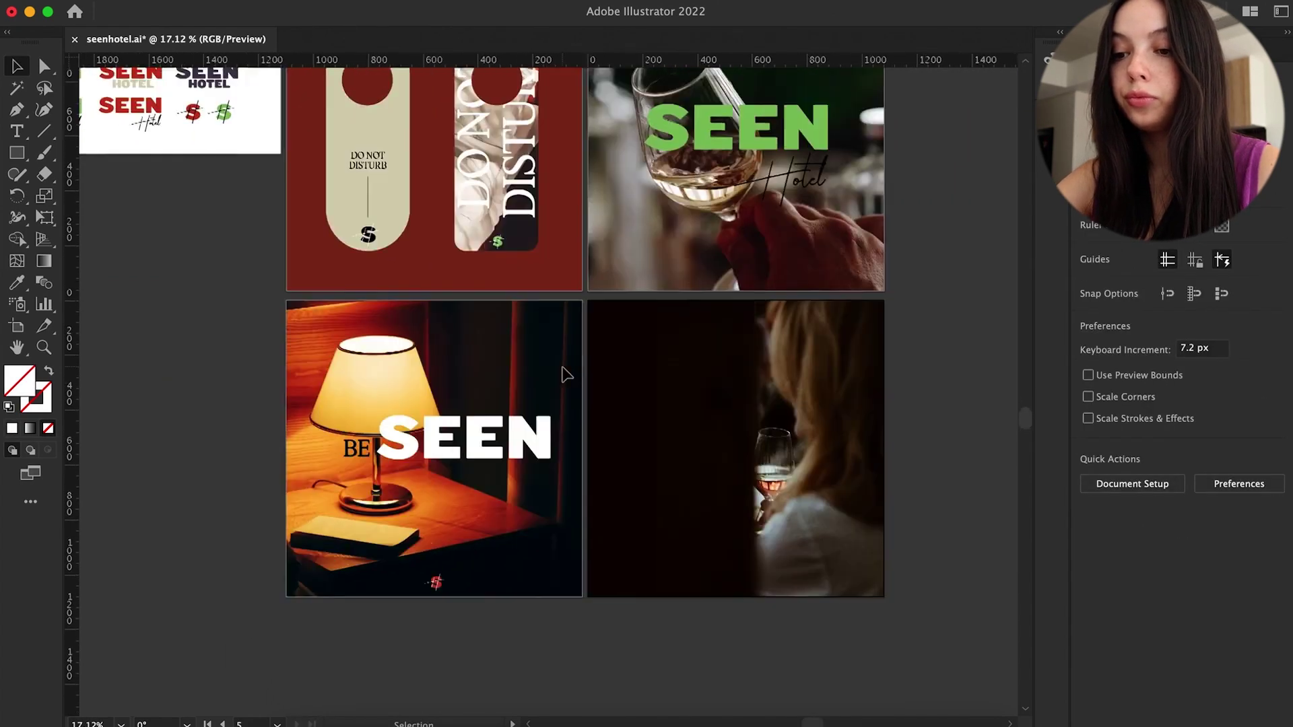
Step: Copy the dark purple SEEN HOTEL logo onto the photo of the blonde woman and enlarge it over the dark area
scroll(312, 341, "up", 3)
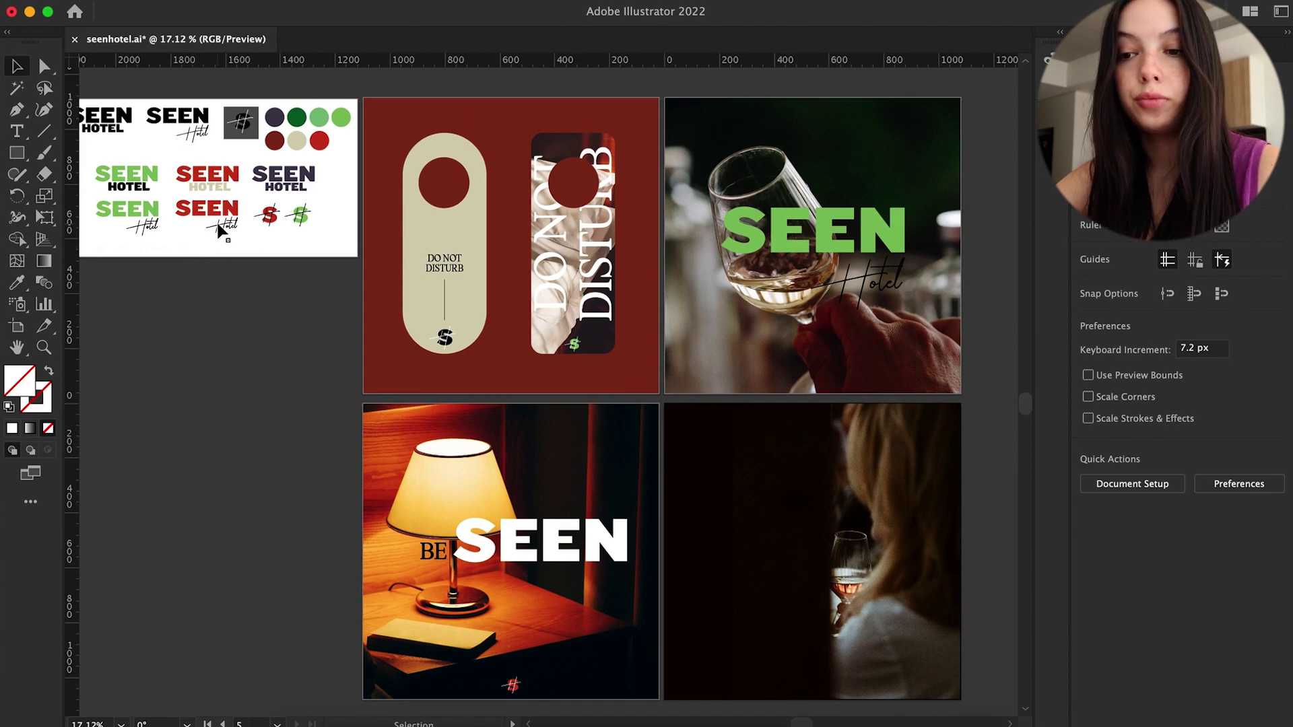
left_click(285, 189)
scroll(861, 504, "down", 3)
scroll(861, 504, "right", 3)
key("ctrl+c")
key("ctrl+v")
left_click_drag(567, 401, 642, 469)
scroll(642, 469, "up", 2)
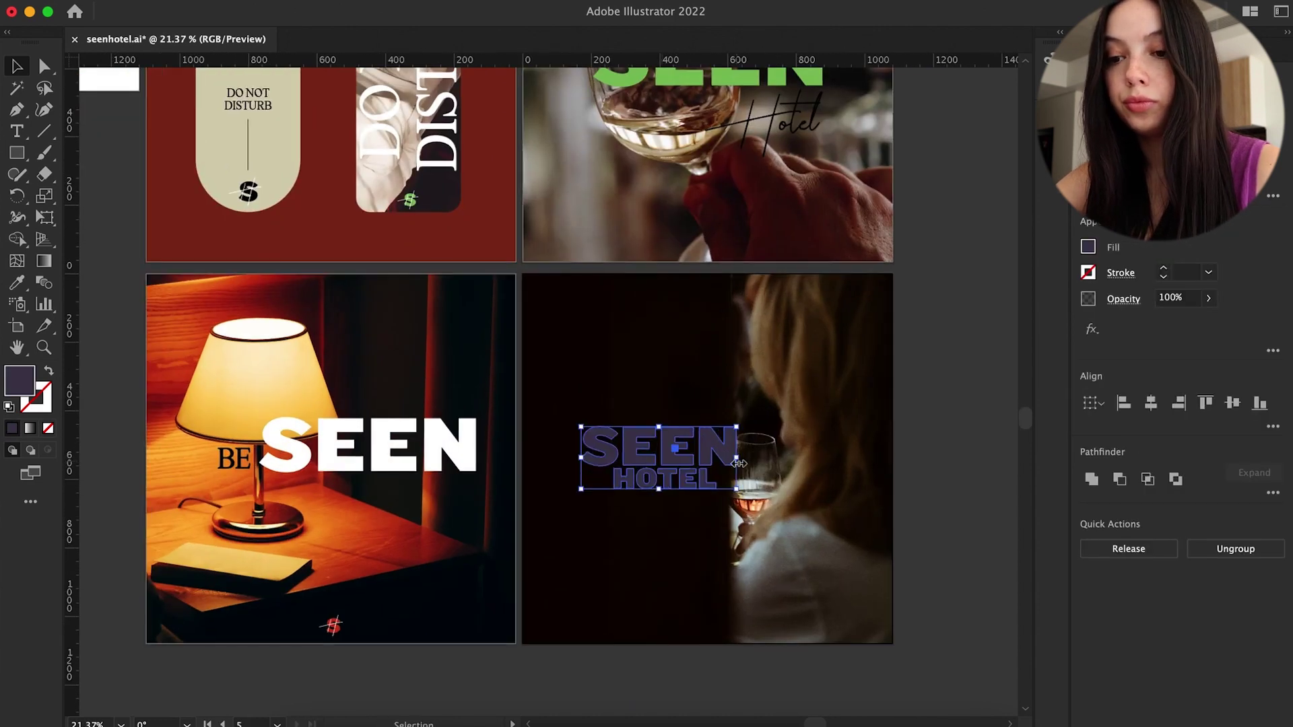
Step: Align the dark purple SEEN HOTEL logo to the vertical center of the woman photo's artboard
scroll(670, 458, "right", 2)
left_click(202, 2)
mouse_move(216, 47)
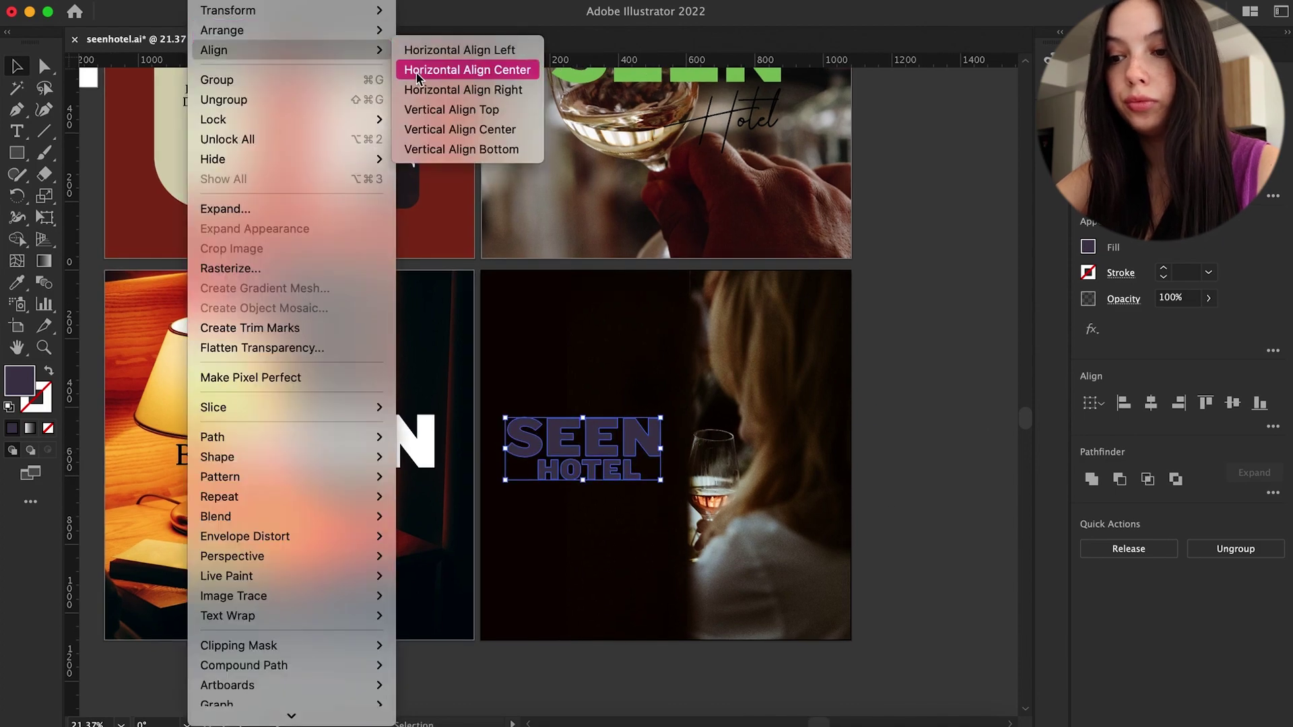
left_click(476, 69)
left_click(867, 470)
left_click(544, 410)
left_click(586, 448)
key("ctrl+shift+a")
left_click(590, 450)
left_click(202, 1)
mouse_move(215, 49)
left_click(468, 70)
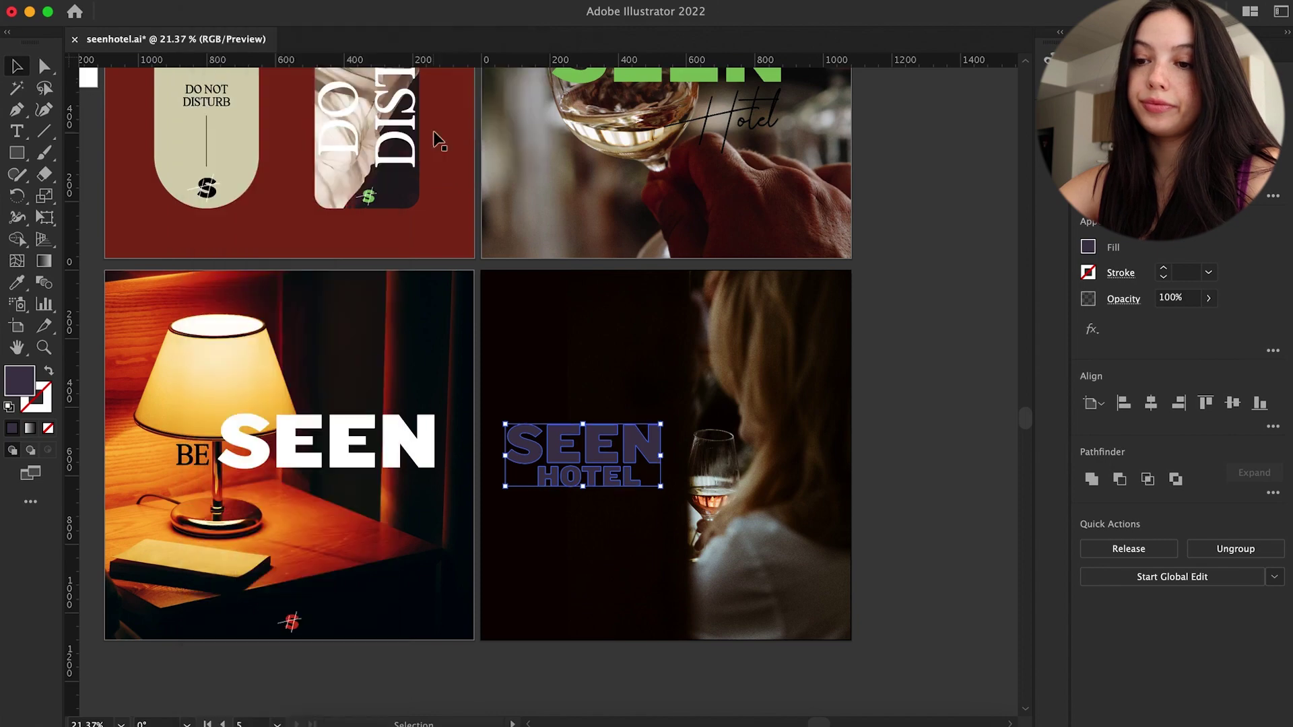
key("ctrl+shift+a")
scroll(659, 514, "down", 3)
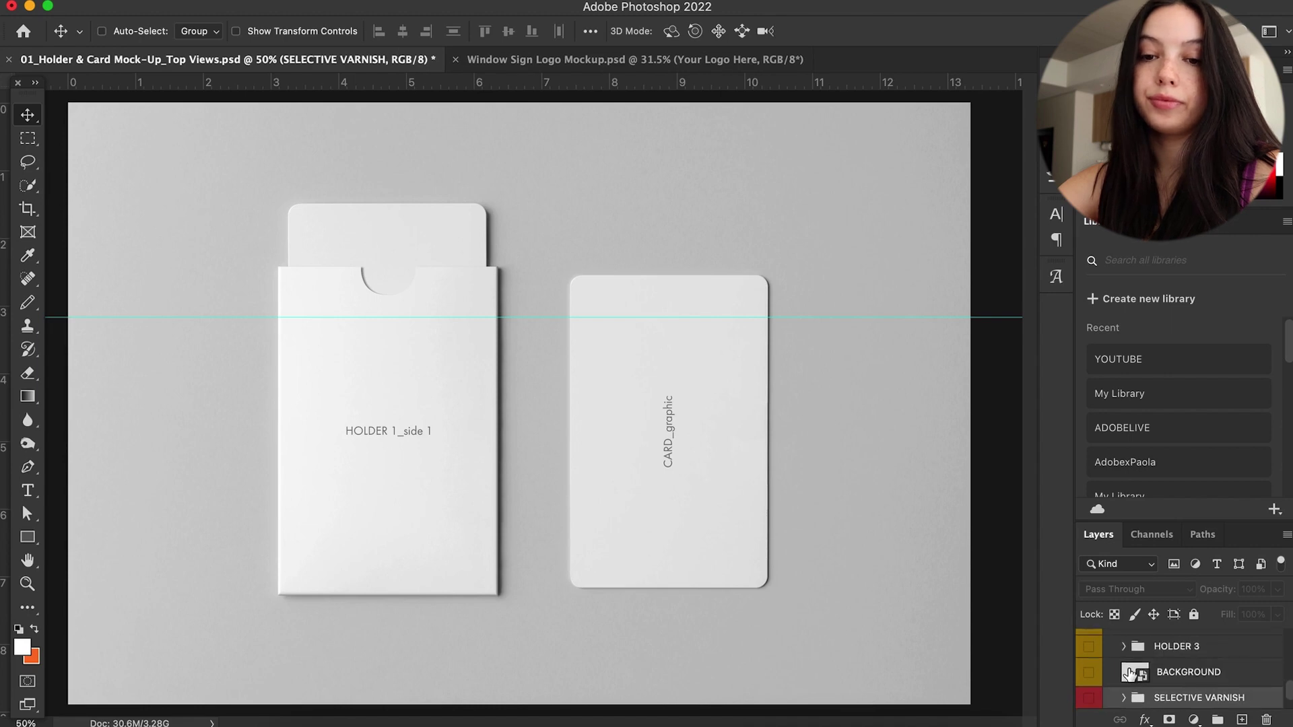
Step: In the Photoshop holder and card mockup, set the BACKGROUND smart object's color to f4f0eb, then save and close it
double_click(1132, 674)
double_click(1120, 647)
type("f4f0eb")
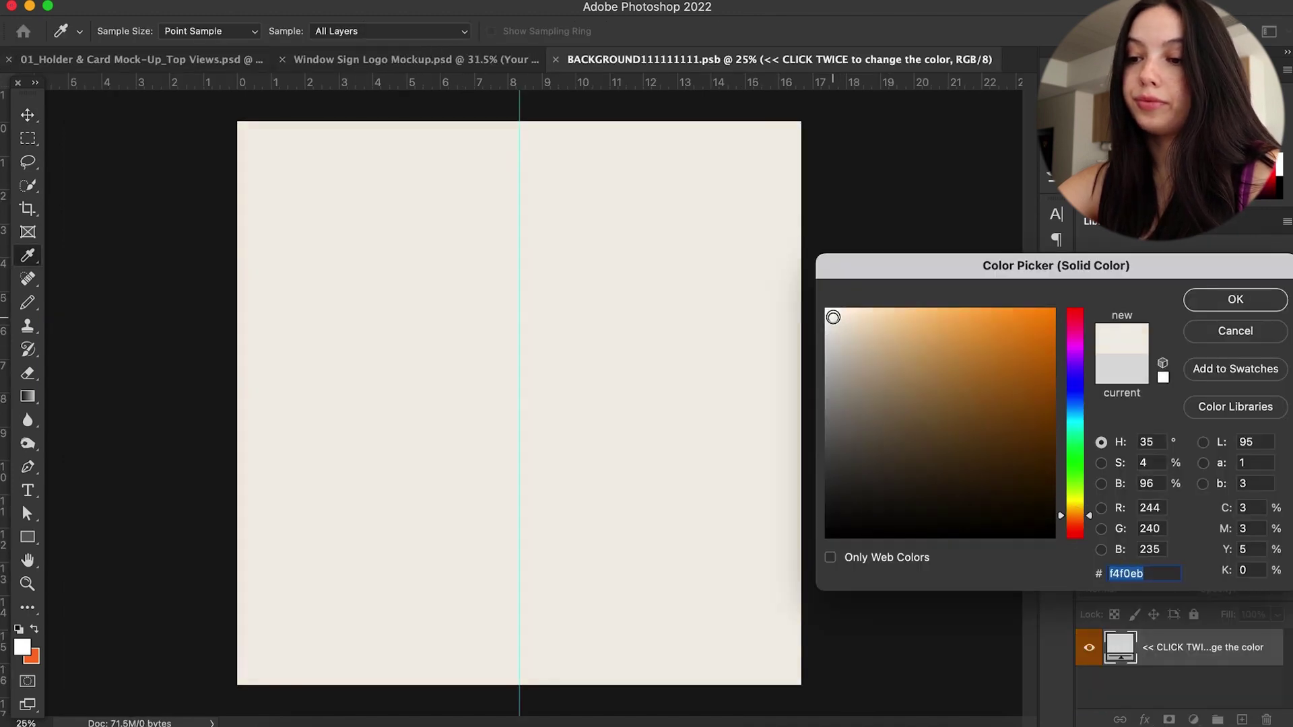
key("Return")
key("v")
key("super+s")
left_click(557, 59)
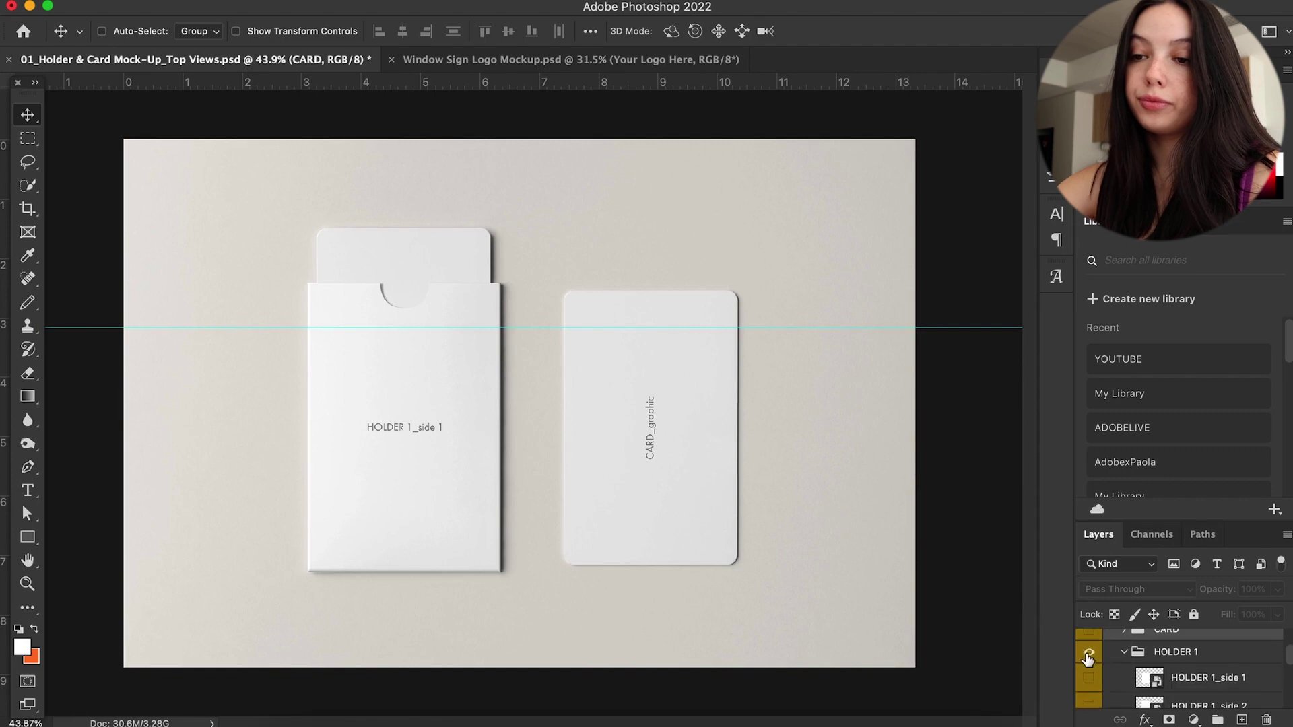
Step: Open the HOLDER 1_side 1 smart object and place the key tassel photo from the YOUTUBE library in it
double_click(1147, 680)
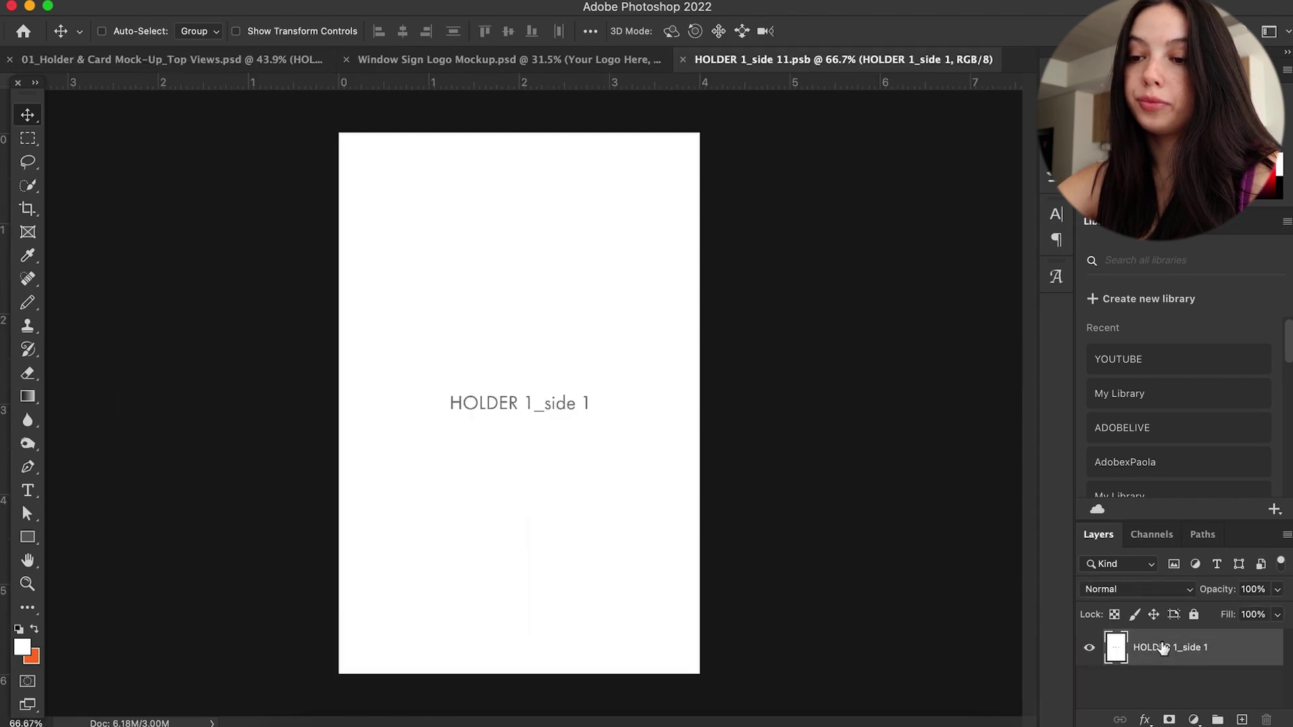
left_click(1129, 372)
left_click_drag(1132, 384, 593, 431)
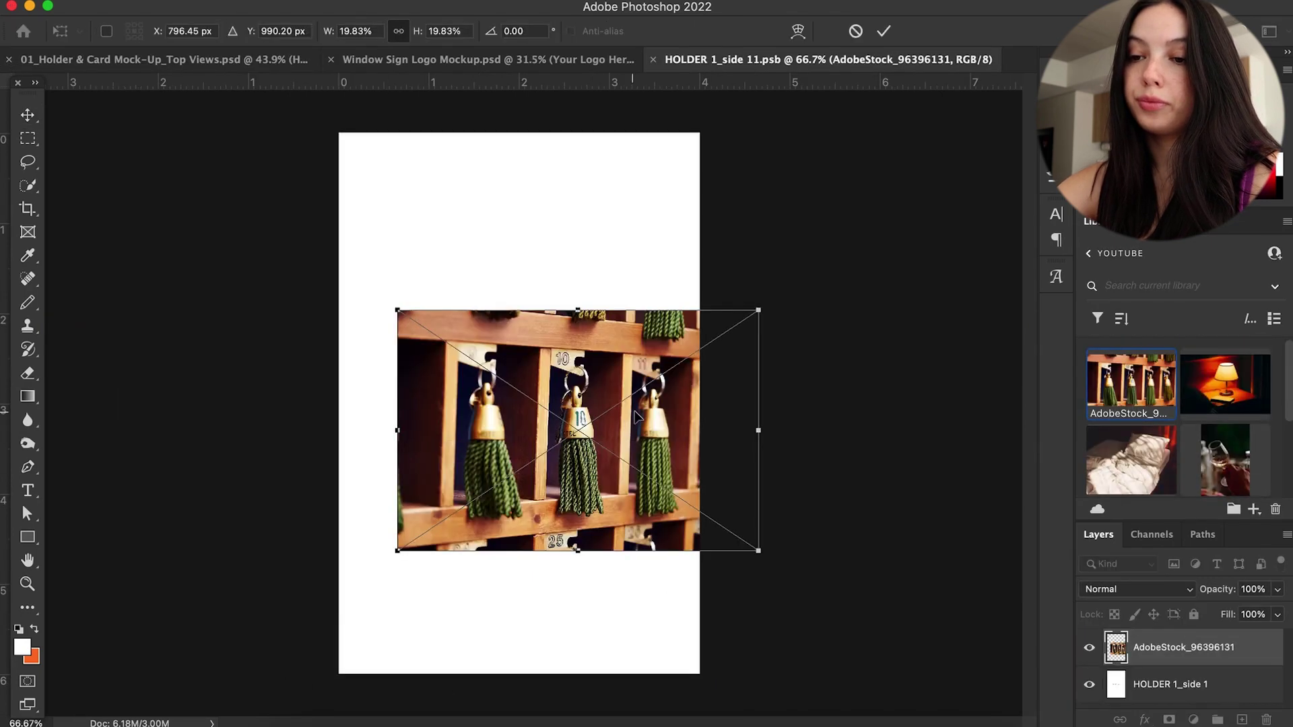
Step: Scale the tassel photo to about 45% so it covers the whole holder, then save and close the smart object
left_click_drag(686, 311, 858, 193)
left_click_drag(593, 374, 469, 310)
left_click_drag(737, 485, 910, 615)
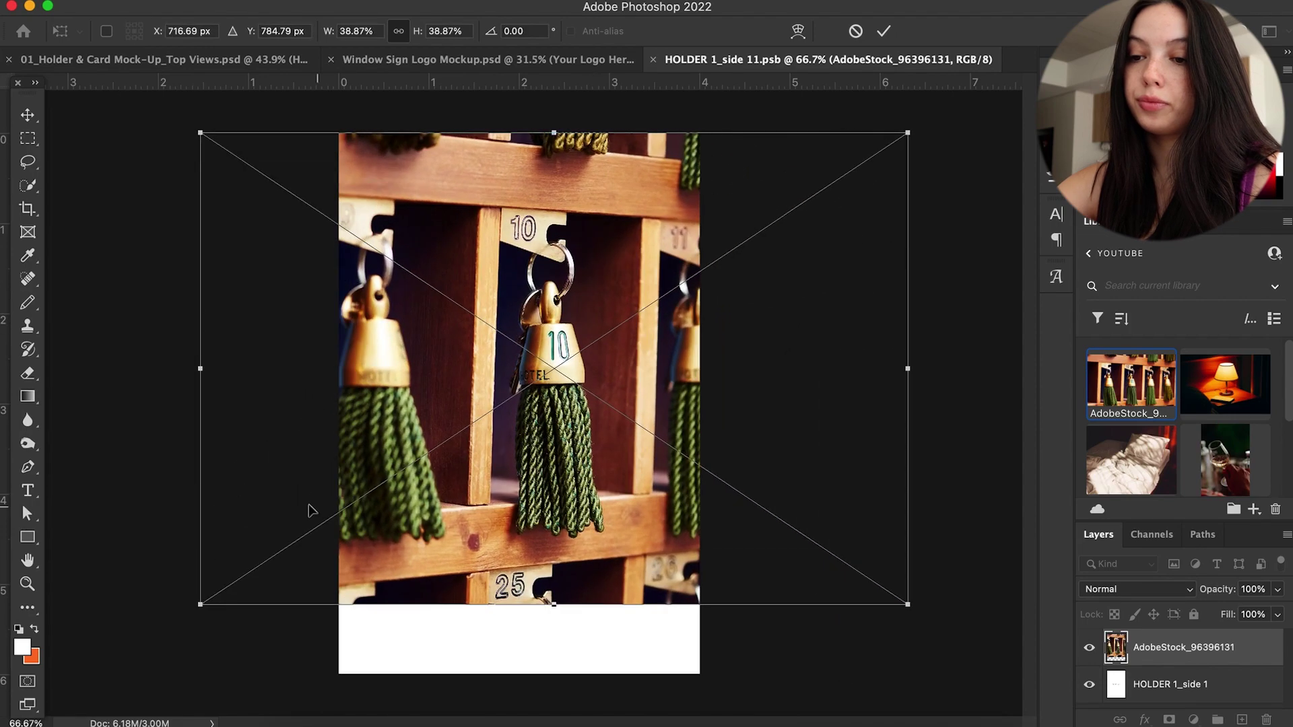
left_click_drag(200, 615, 90, 680)
left_click_drag(448, 475, 314, 475)
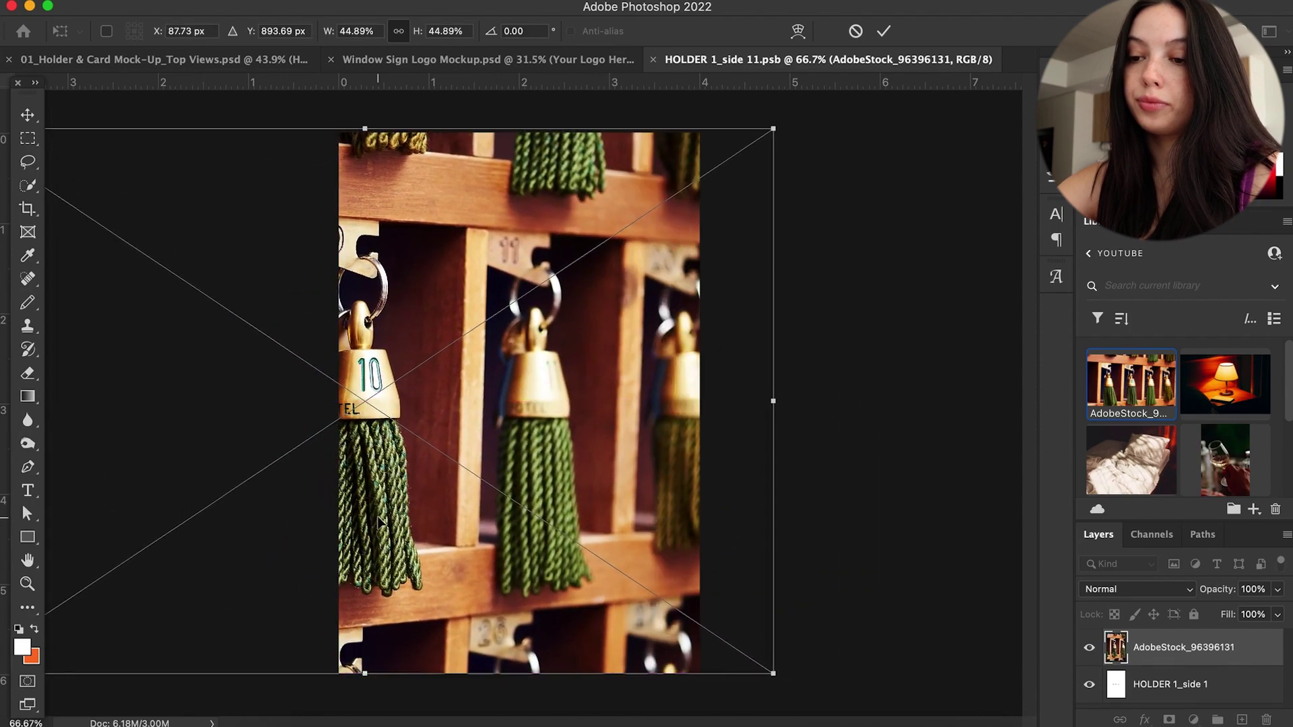
key("Return")
key("super+s")
key("super+w")
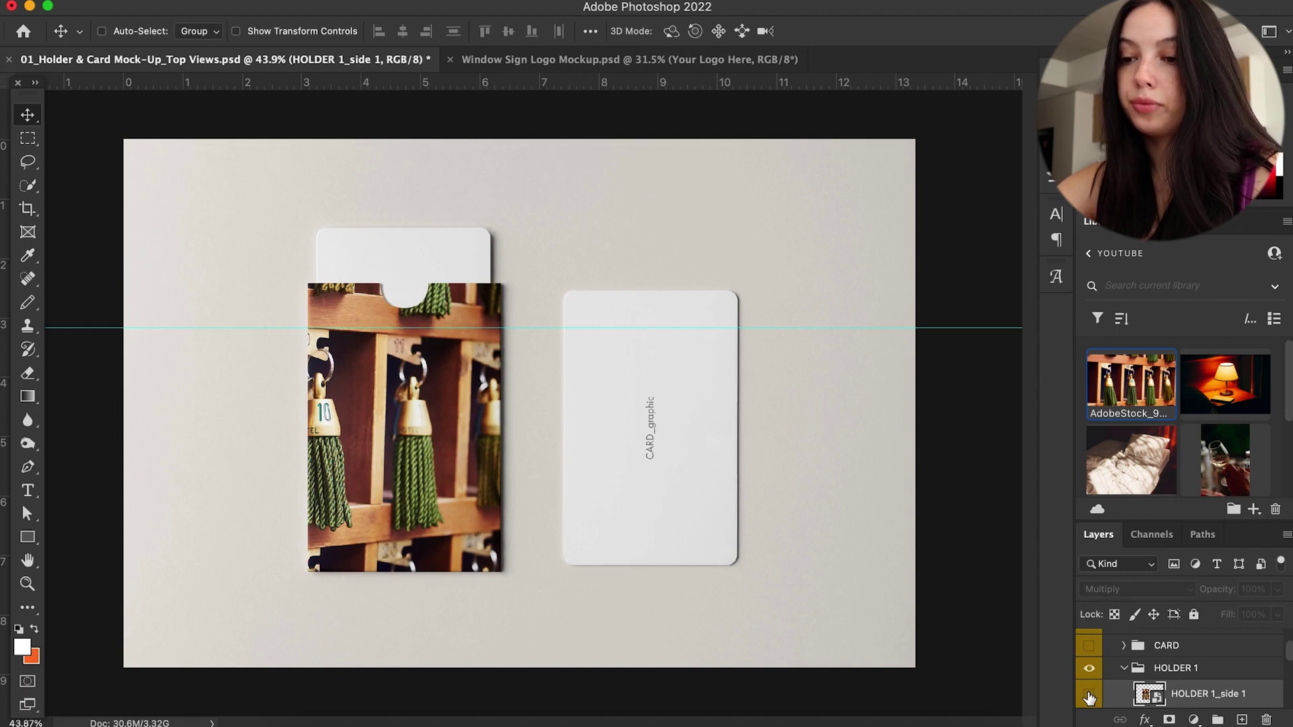
Step: Reopen HOLDER 1_side 1, shift the photo left so two tassels fill the holder, and save it
double_click(1150, 694)
left_click_drag(624, 427, 566, 434)
key("super+s")
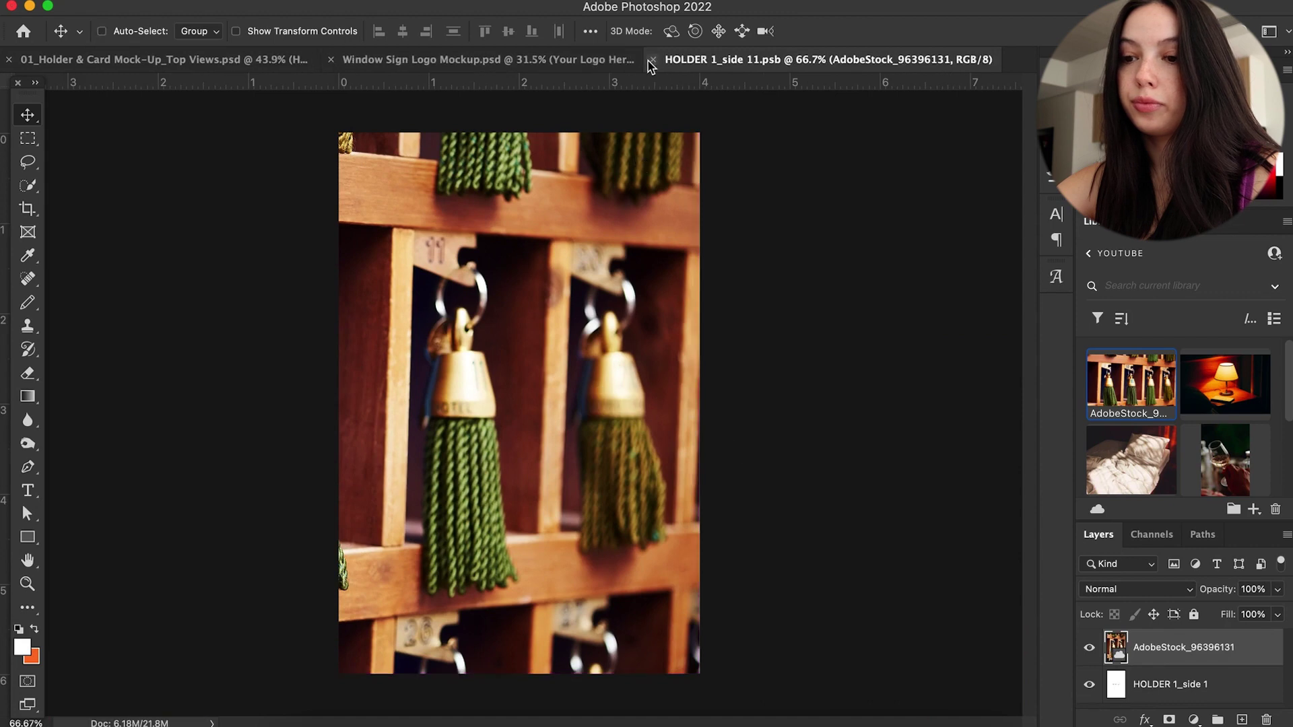
left_click(650, 58)
Step: Show the CARD group and open its CARD_graphic smart object for editing
left_click(1124, 669)
scroll(1123, 676, "up", 2)
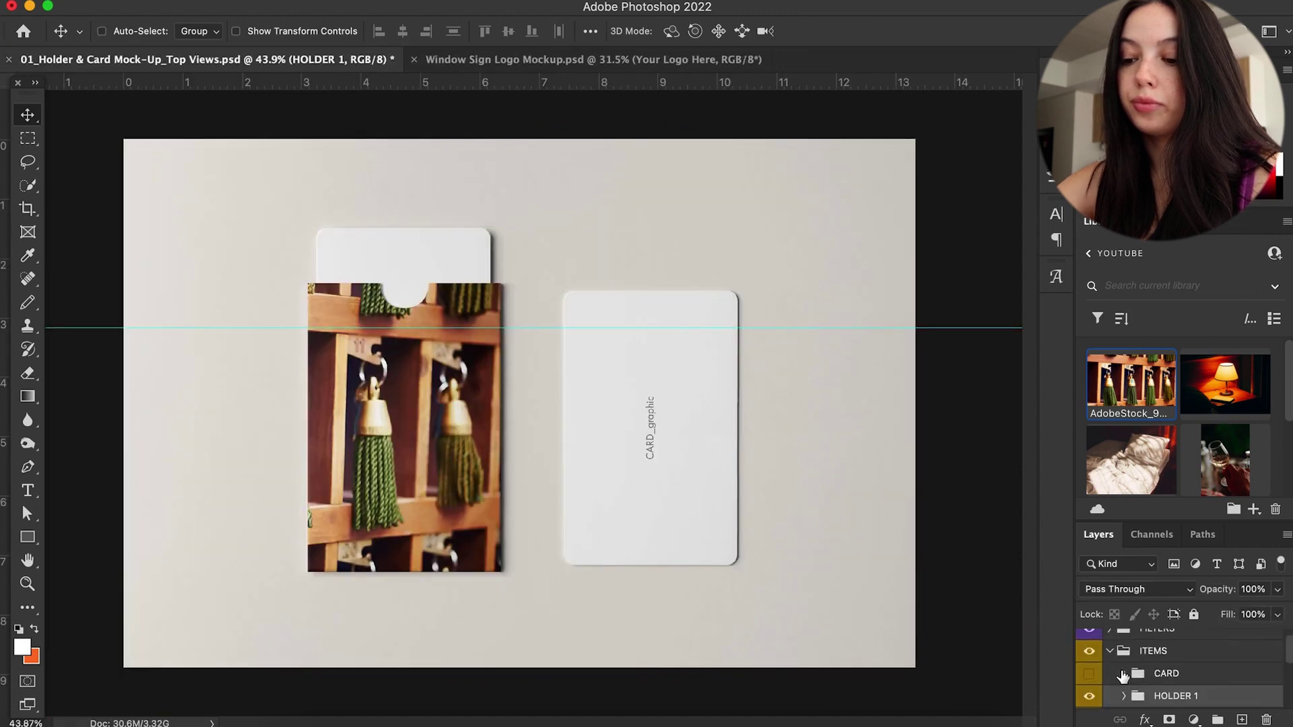
left_click(1172, 641)
left_click(1123, 642)
left_click(1091, 662)
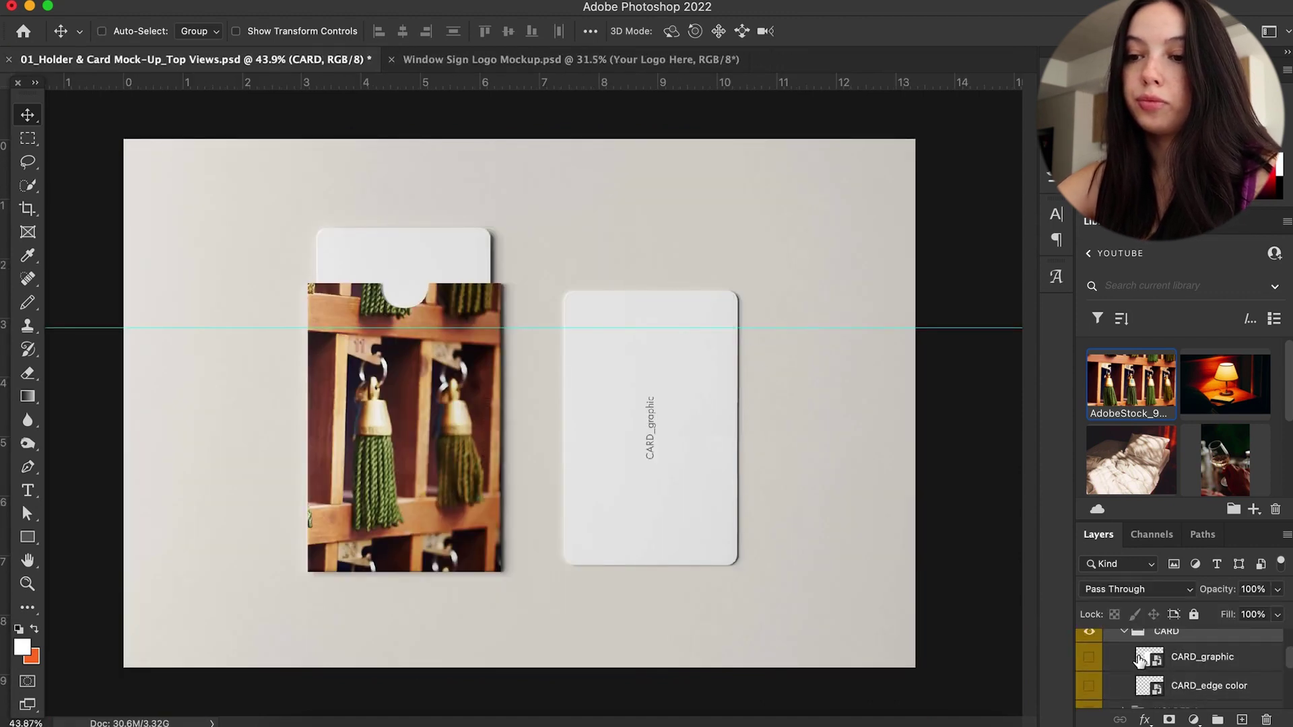
double_click(1145, 658)
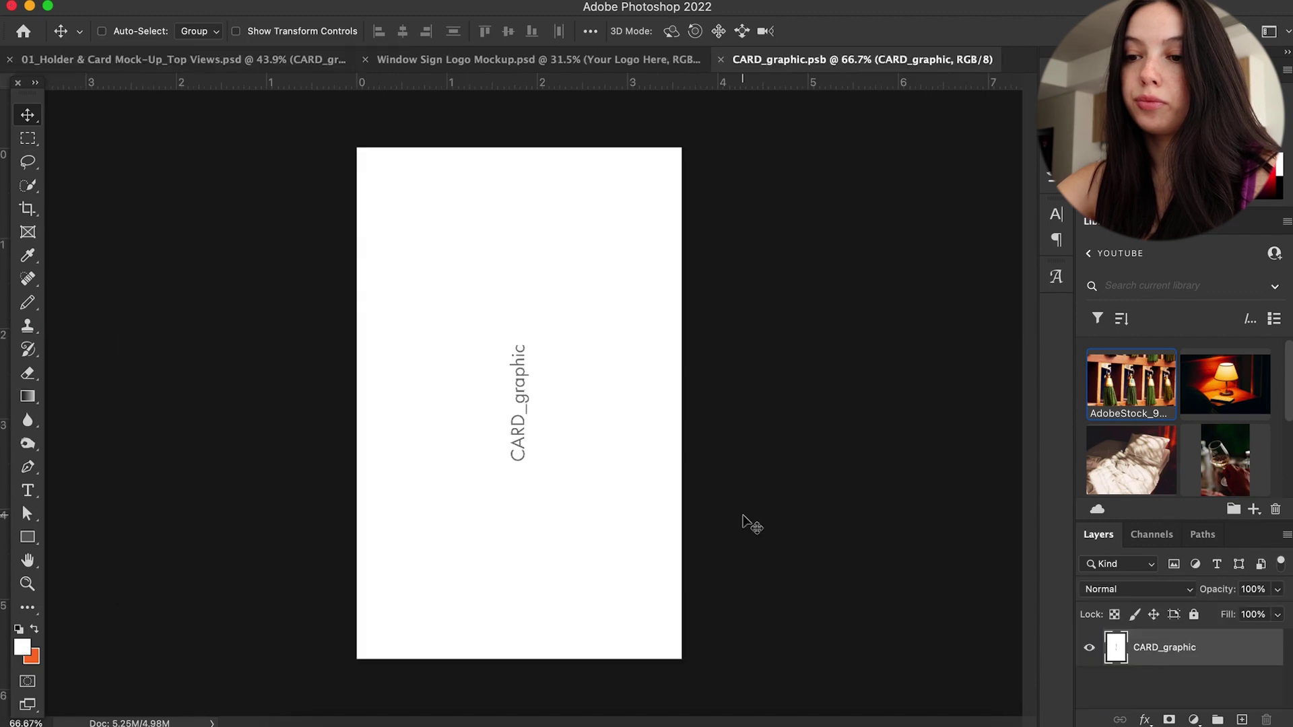
double_click(1104, 654)
key("Escape")
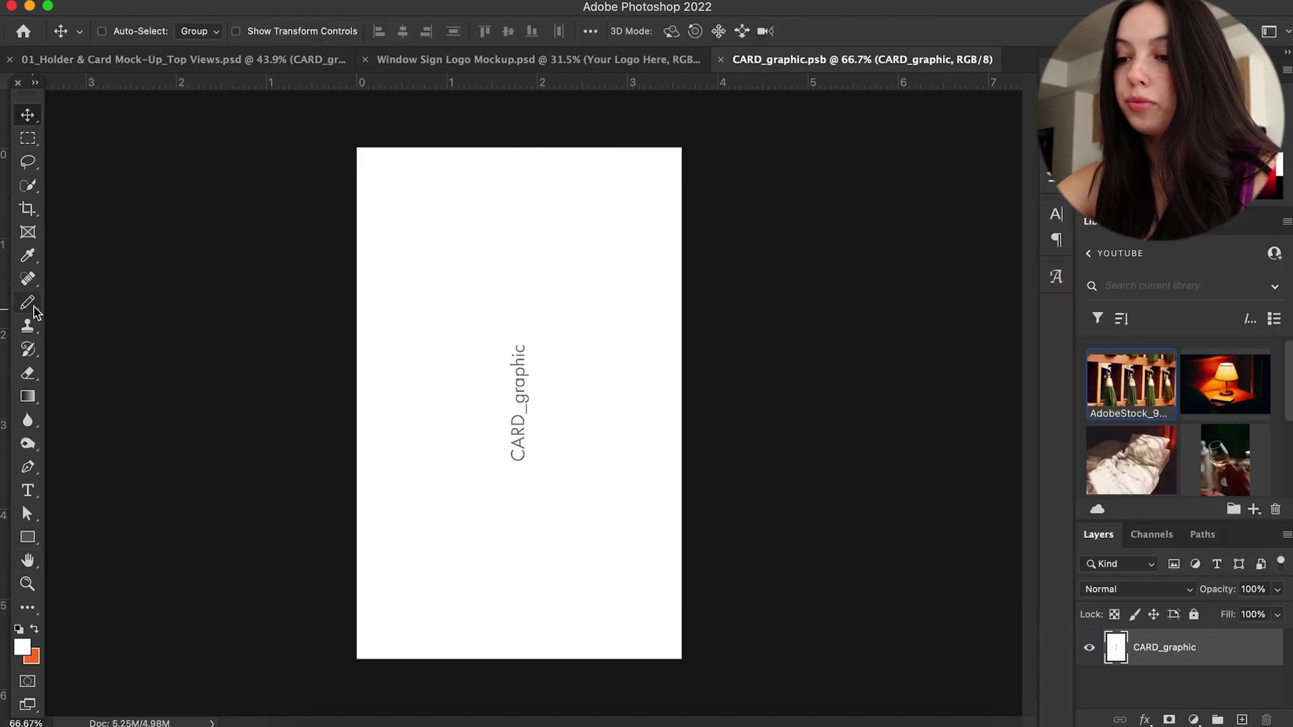
Step: Add a new empty layer above CARD_graphic, hide the original layer, and choose the Paint Bucket tool
key("super+shift+alt+n")
left_click(1089, 685)
left_click(28, 396)
left_click(124, 413)
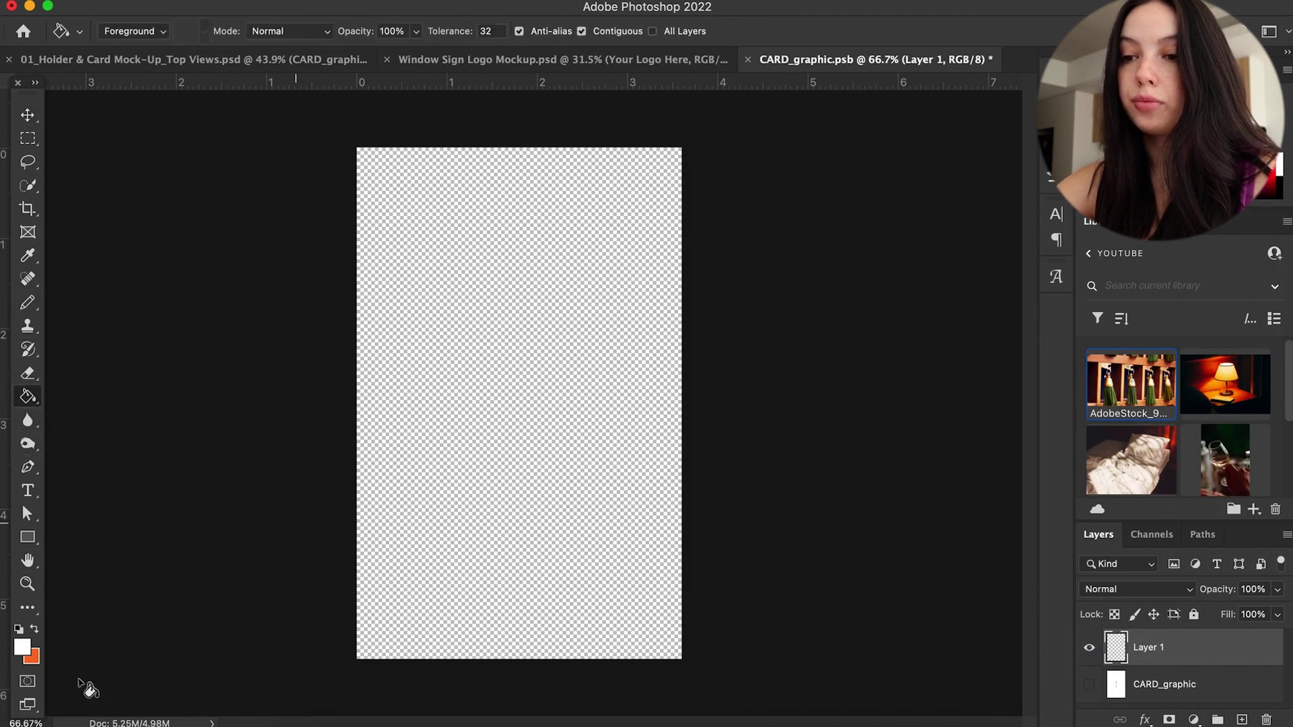
Step: Bring the dark green palette swatch from Illustrator into the card graphic
left_click(22, 647)
left_click(458, 724)
left_click(419, 724)
left_click(1257, 333)
key("super+v")
left_click(735, 271)
key("Return")
Step: Fill Layer 1 with the sampled dark green and remove the pasted swatch
left_click(1160, 684)
left_click(22, 647)
left_click(520, 404)
left_click(1213, 301)
left_click(573, 431)
key("BackSpace")
key("v")
Step: Create a centered text box across the middle of the card with ROOM in white Lastik Regular at 36 pt
left_click(33, 492)
left_click_drag(414, 348, 622, 429)
left_click(734, 31)
left_click_drag(842, 325, 800, 301)
left_click(1236, 300)
type("ROOM")
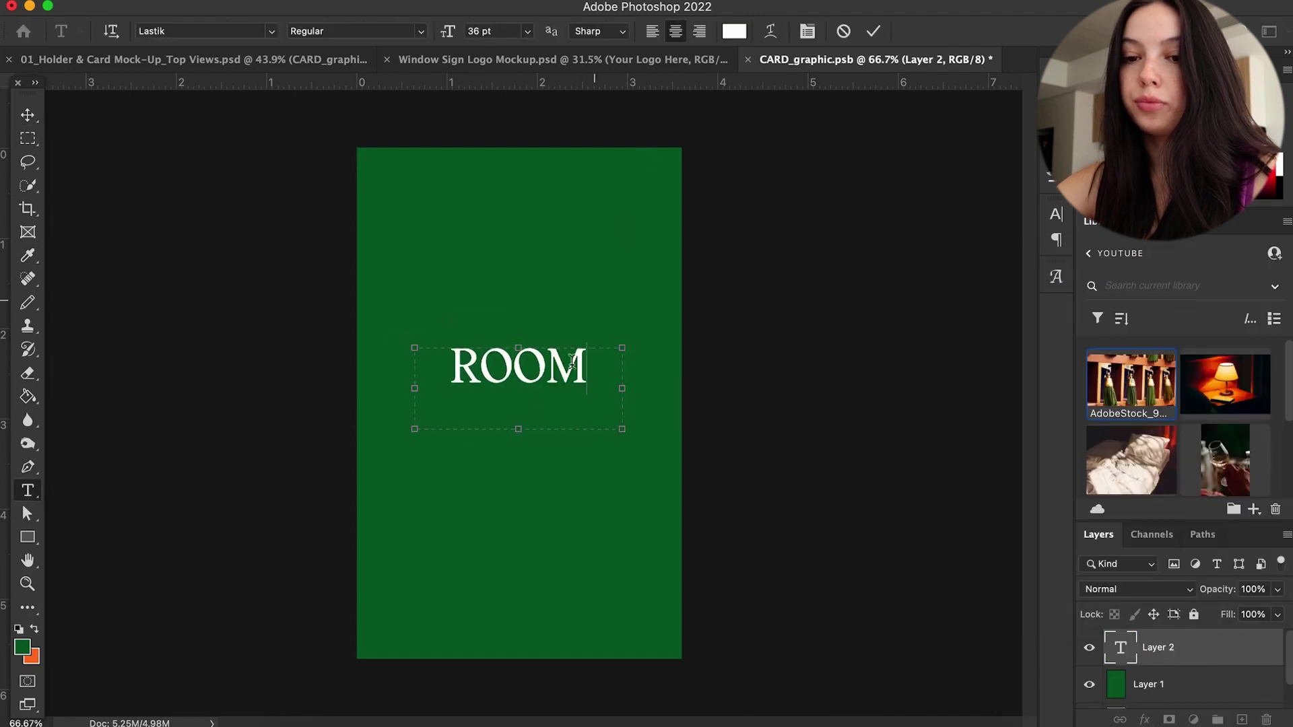
Step: Replace the card text with SUITE and 220 on two lines
key("super+a")
type("SUITE")
key("Return")
type("220")
Step: Set the leading of the two-line SUITE 220 card text to 34 pt
key("super+a")
left_click(1054, 178)
left_click(1017, 264)
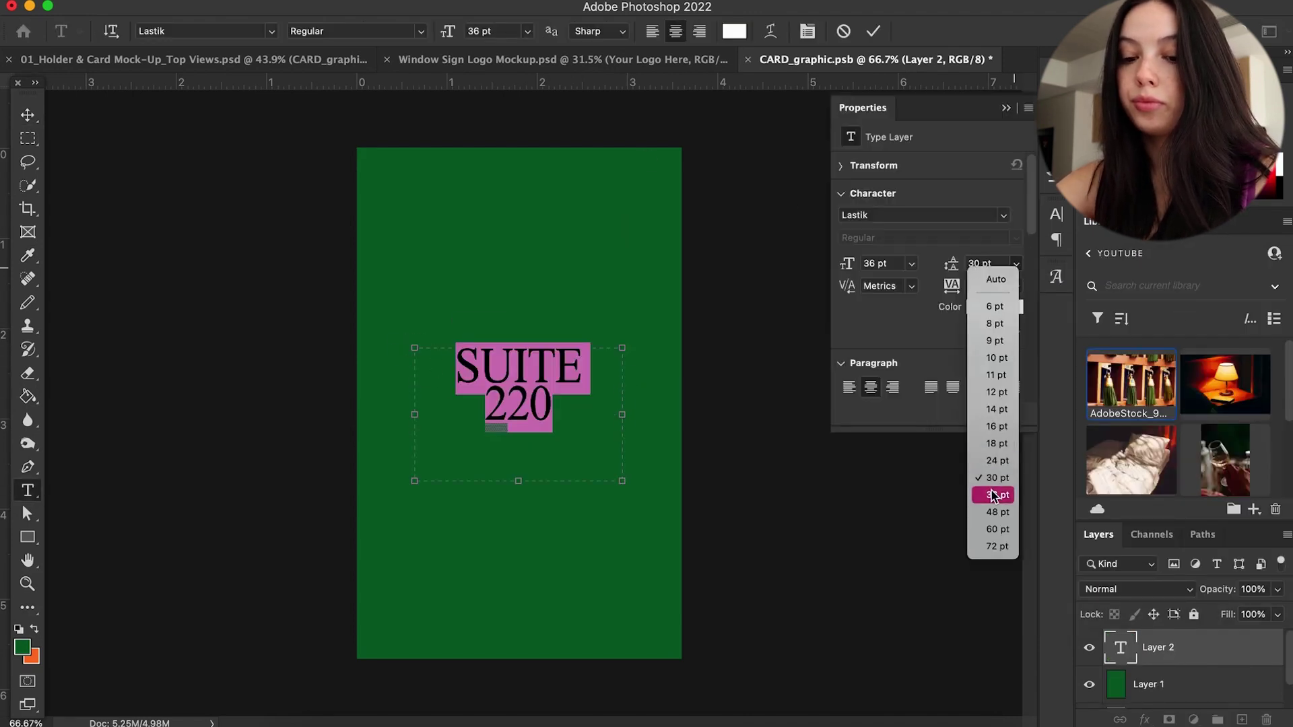
left_click(950, 267)
left_click_drag(951, 267, 946, 267)
Step: Enlarge only the 220 line to 65 pt and fine-tune its leading so it sits just beneath SUITE
left_click(572, 406)
left_click_drag(572, 407, 481, 408)
double_click(868, 261)
type("5060")
double_click(867, 262)
type("65")
double_click(977, 263)
type("45")
double_click(978, 264)
type("50")
double_click(979, 264)
type("55")
type("3")
left_click(599, 378)
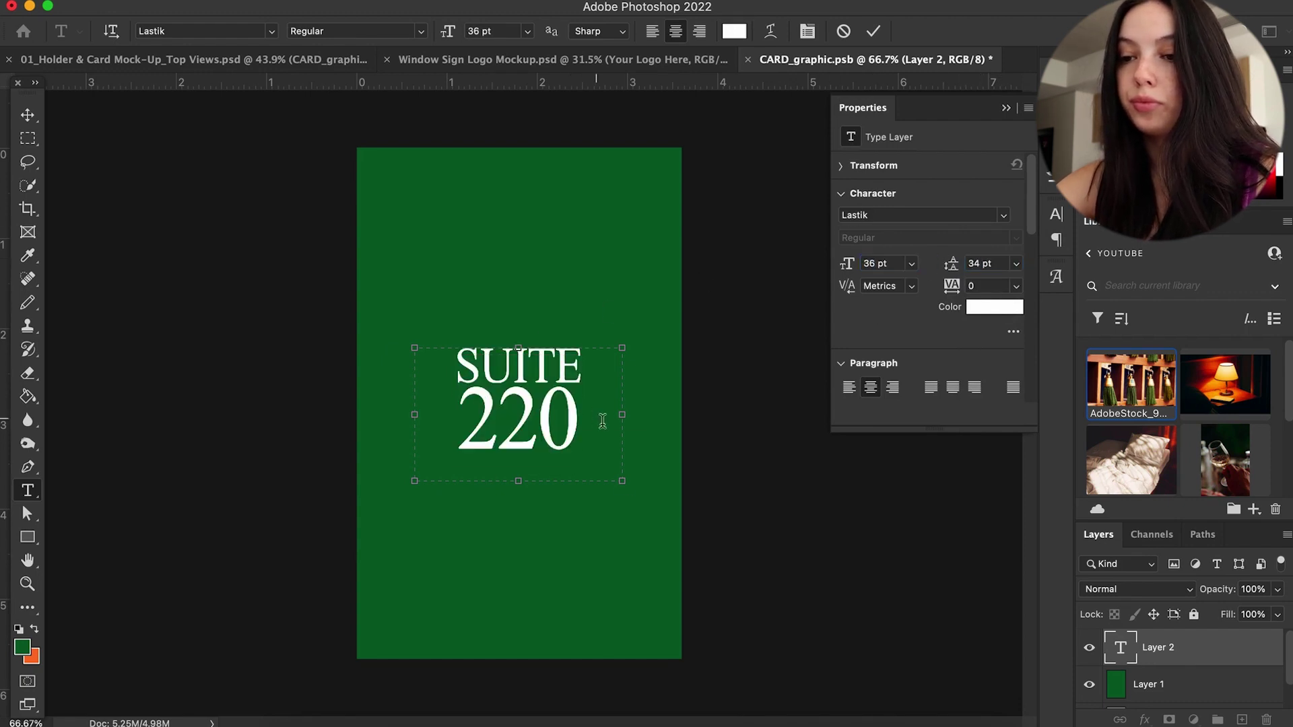
Step: Tighten the text box around SUITE 220, center it on the card and scale the text down
left_click_drag(621, 481, 575, 458)
left_click(27, 116)
left_click(1006, 109)
scroll(665, 439, "down", 2)
mouse_move(534, 412)
left_mouse_down()
mouse_move(557, 395)
mouse_move(552, 411)
mouse_move(530, 390)
left_mouse_up()
key("super+t")
left_click_drag(498, 380, 540, 338)
key("Return")
Step: Save the card graphic and check the SUITE 220 text on the holder and card mockup
scroll(739, 402, "down", 1)
left_click_drag(739, 402, 784, 452)
scroll(586, 427, "down", 1)
key("ctrl+s")
left_click(227, 66)
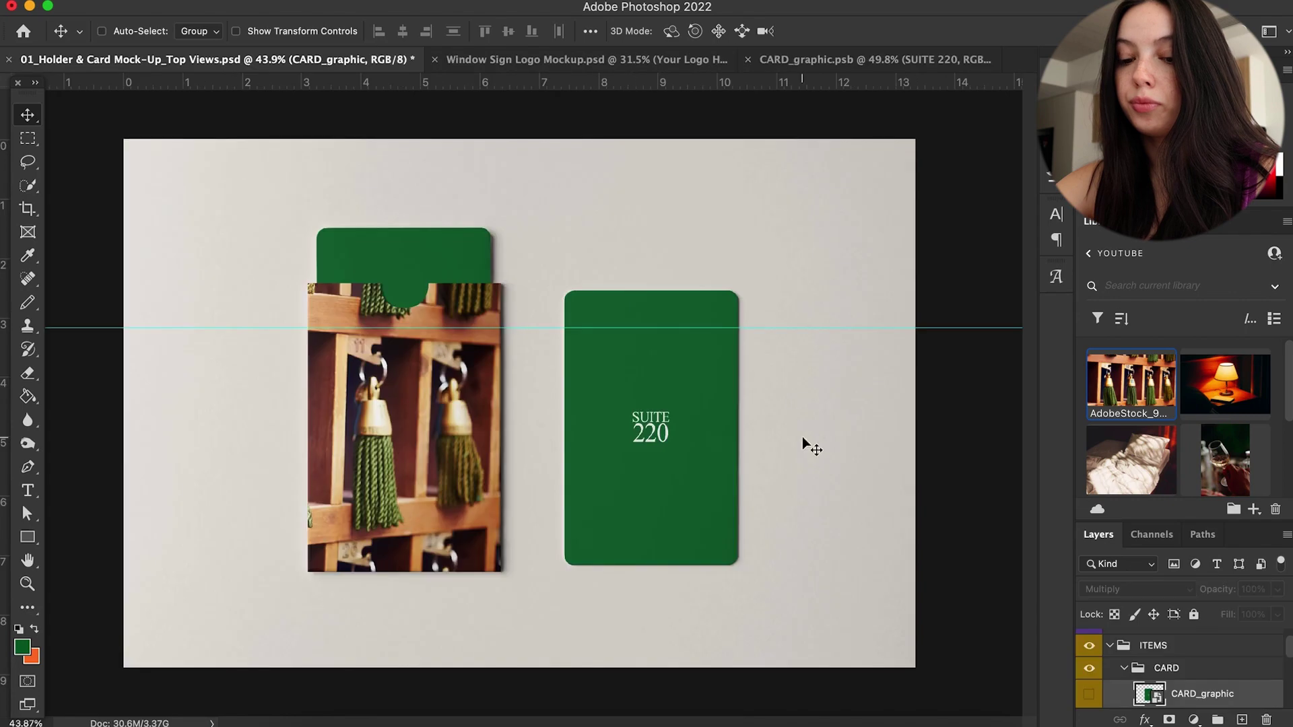
Step: Scale the SUITE 220 text up to about three quarters of the card width and center it
left_click(875, 60)
key("super+t")
left_click_drag(560, 373, 753, 259)
left_click_drag(612, 352, 530, 425)
key("Return")
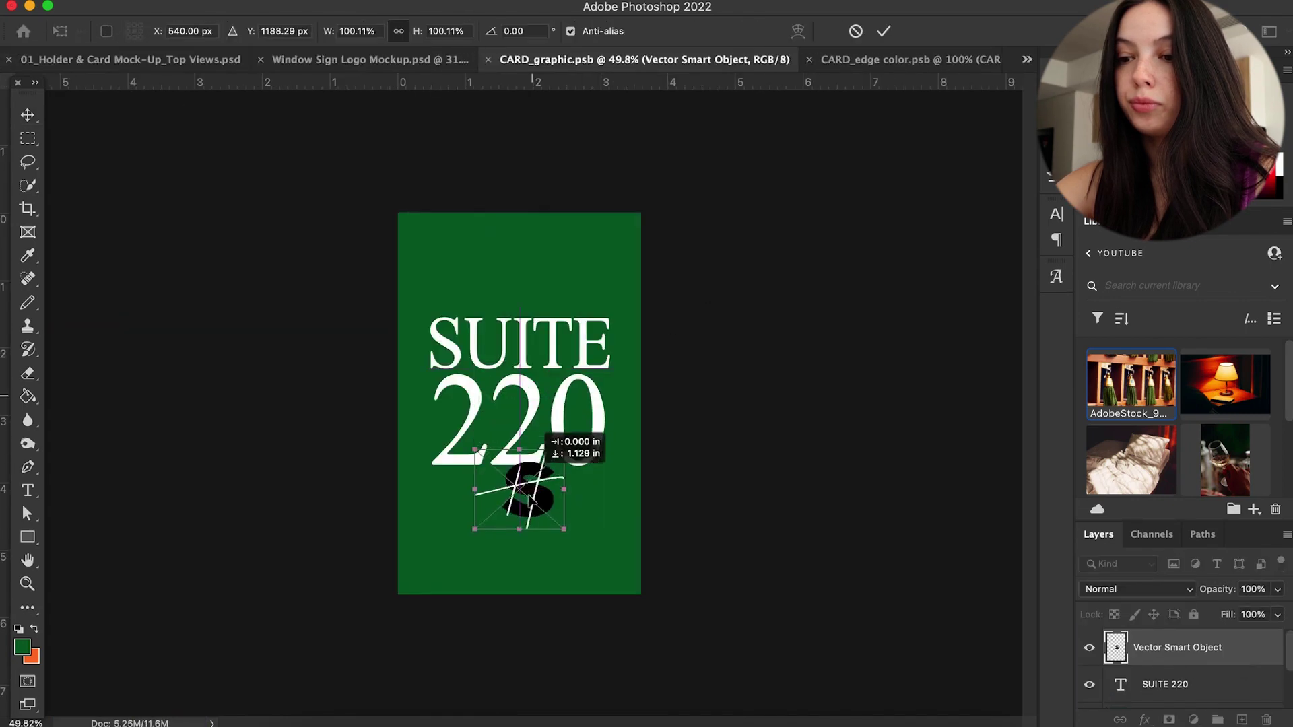
Step: Shrink the crossed S symbol to the bottom center of the card, then save the card graphic
left_click_drag(592, 476, 528, 559)
key("Return")
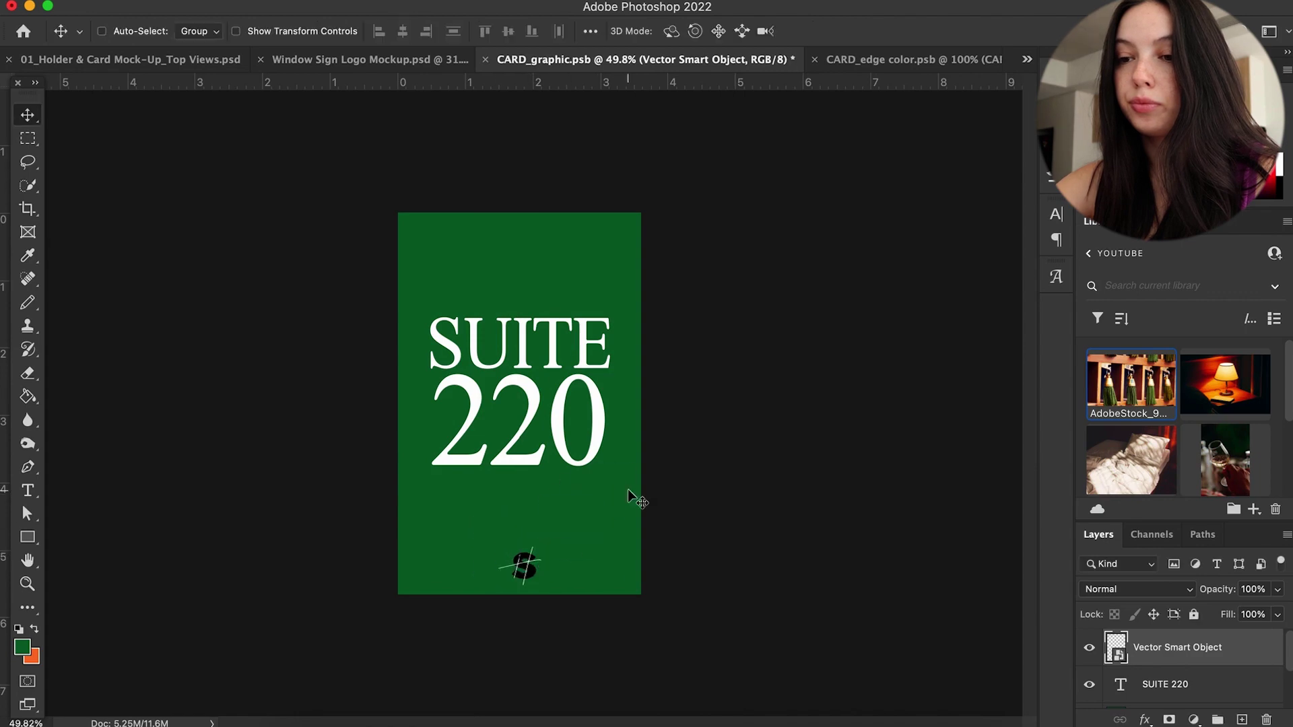
key("super+s")
left_click(115, 62)
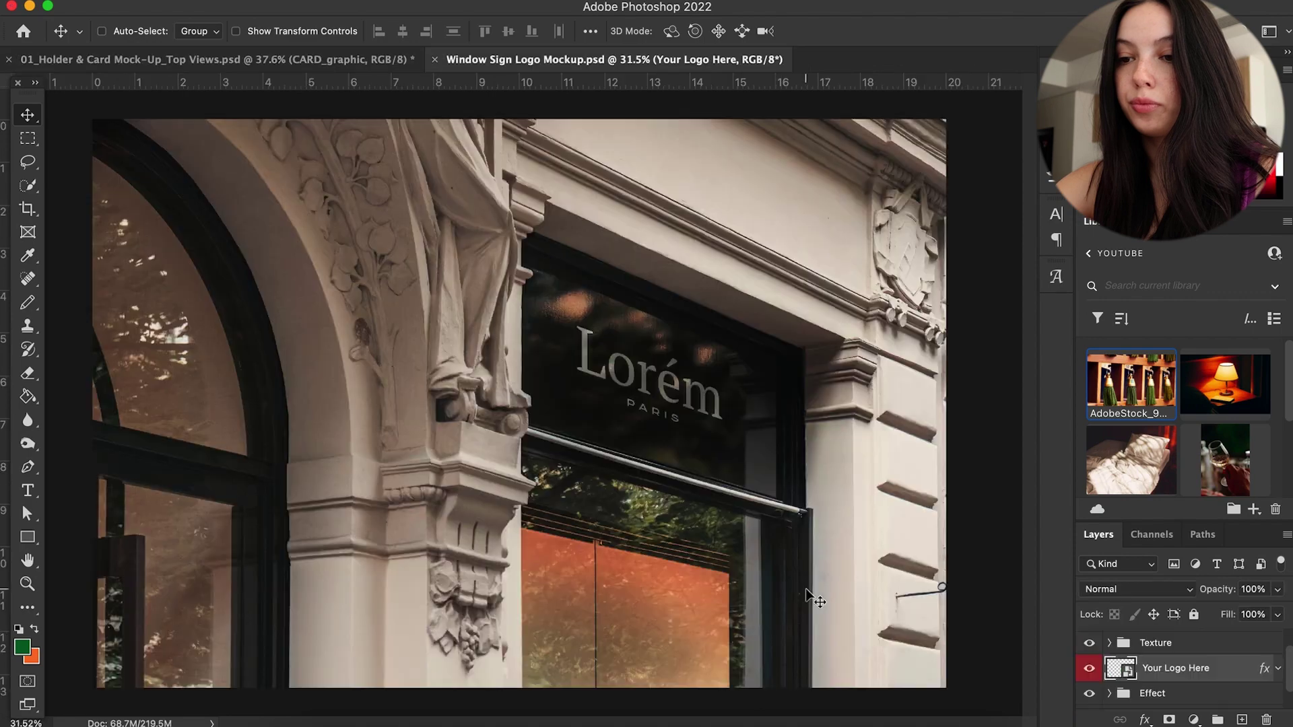
Step: In the window sign mockup's Your Logo Here smart object, hide the placeholder Lorém logo and add an empty layer
scroll(1123, 669, "down", 2)
left_click(1090, 694)
left_click(1091, 695)
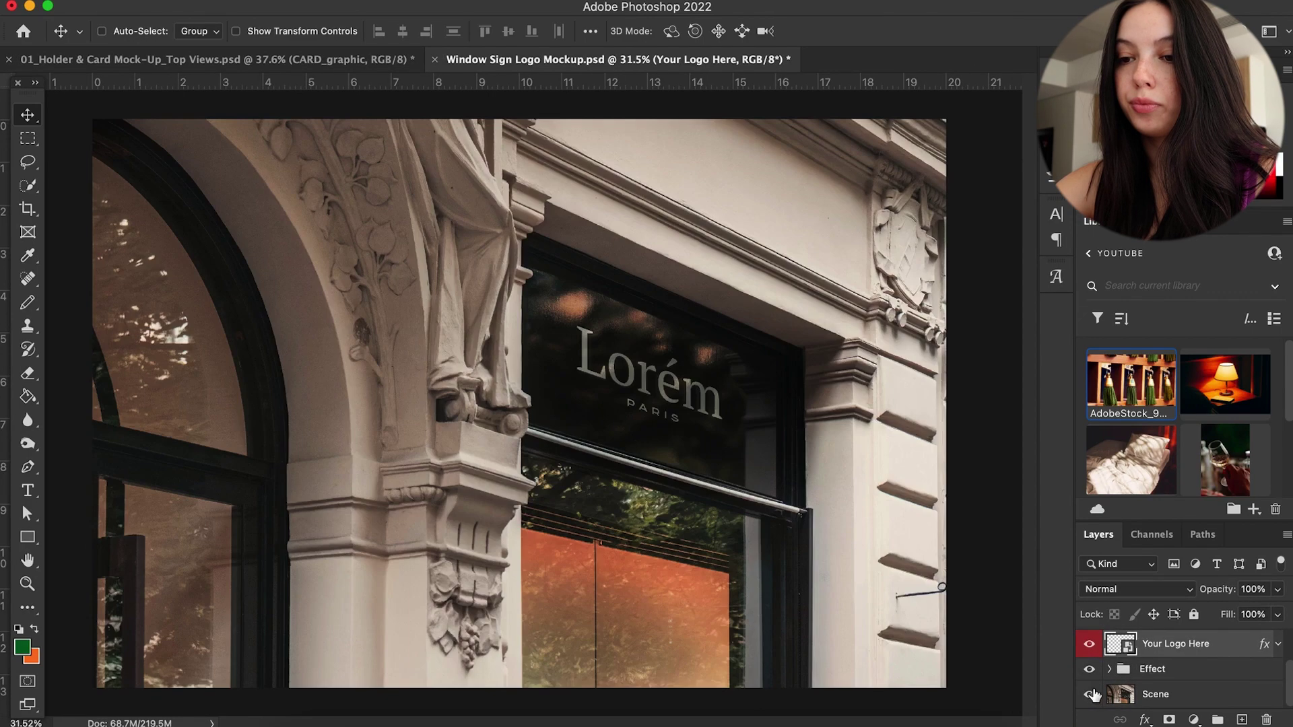
scroll(1091, 675, "up", 2)
double_click(1120, 682)
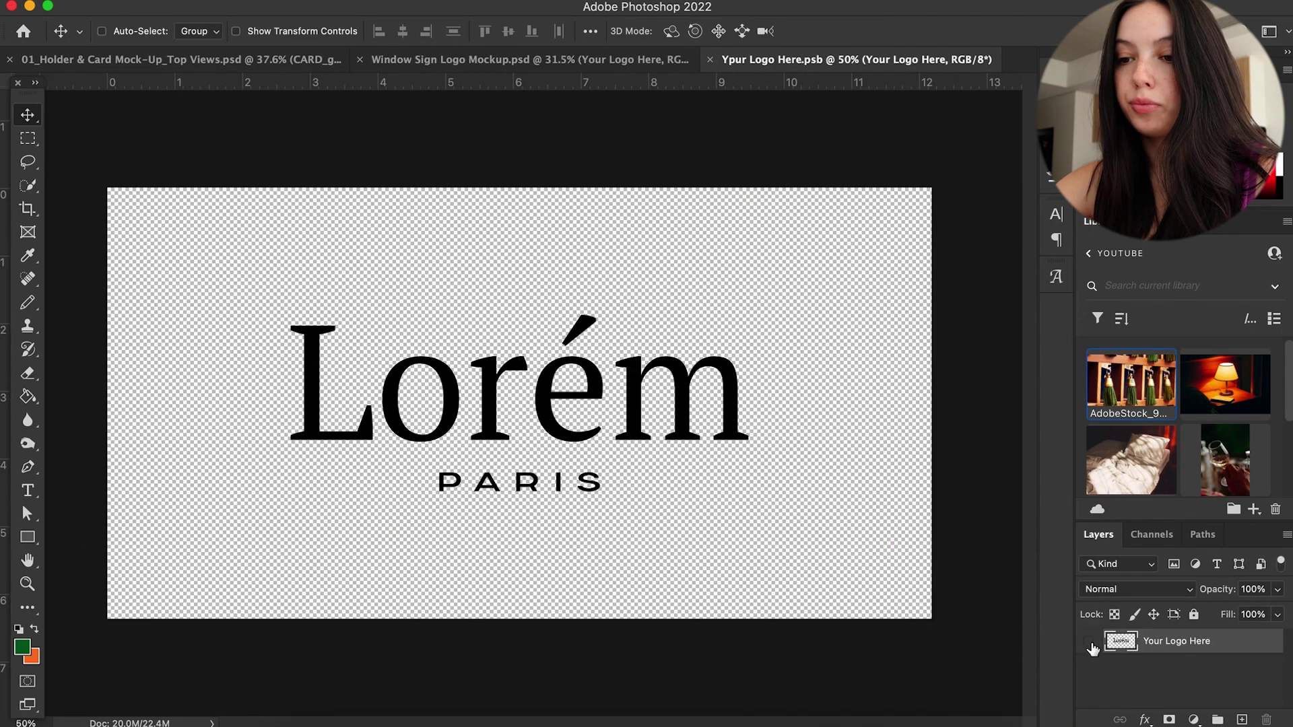
left_click(1092, 643)
left_click(1242, 719)
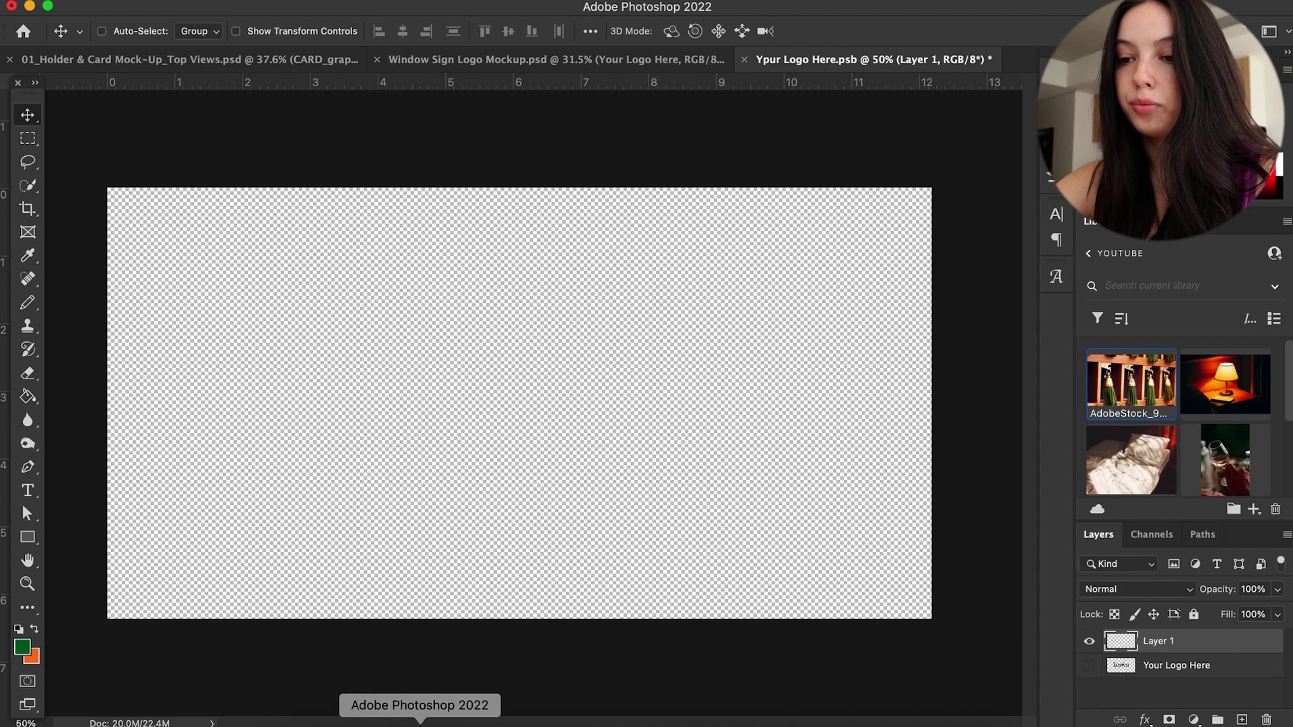
Step: Switch to Illustrator, copy the SEEN HOTEL logo and return to Photoshop
left_click(462, 726)
scroll(404, 404, "left", 3)
left_click(165, 130)
left_click(177, 192)
left_click(420, 726)
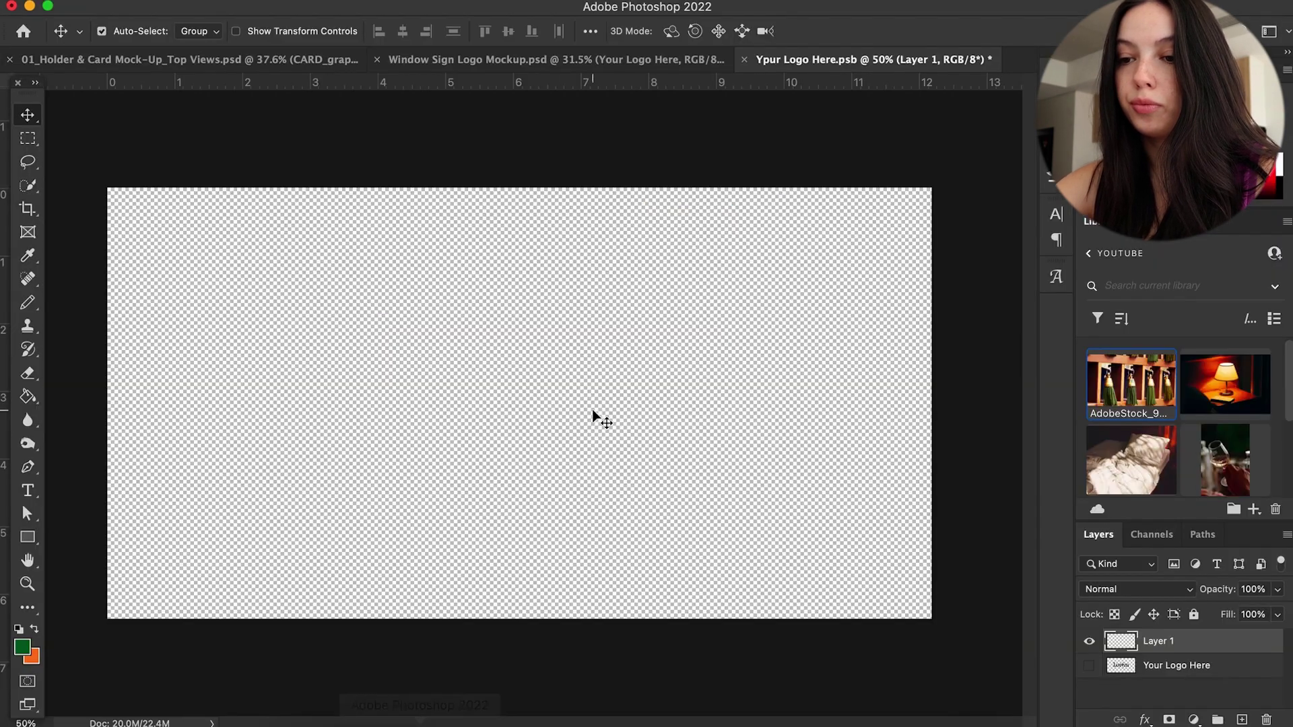
Step: Paste the SEEN HOTEL logo as a vector smart object and scale it to about half the canvas width
key("super+v")
key("Return")
left_click_drag(630, 406, 850, 405)
left_click_drag(656, 396, 544, 396)
key("Return")
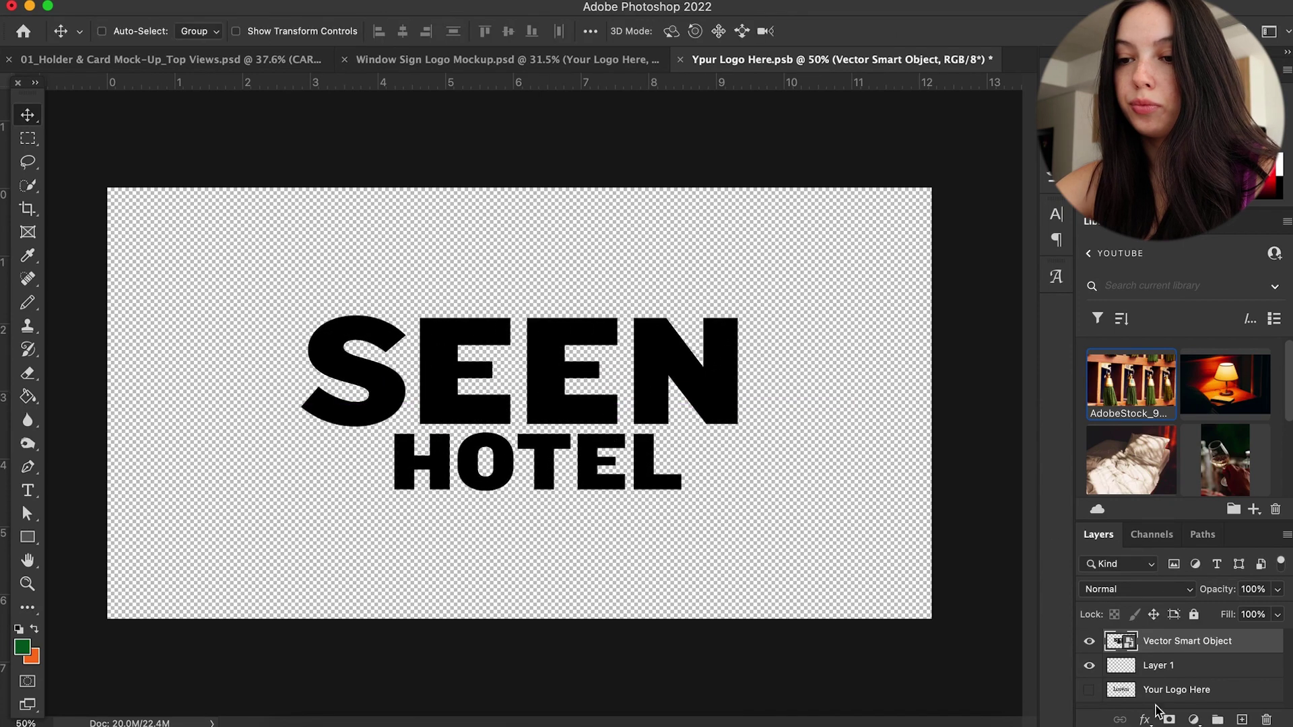
Step: Delete the empty Layer 1 and briefly show the placeholder logo to compare it with SEEN HOTEL
left_click(1159, 665)
key("BackSpace")
left_click(1089, 665)
left_click(1089, 667)
Step: Adjust the SEEN HOTEL logo's horizontal position, save the smart object and view it on the window sign mockup
left_click(1188, 641)
left_click(557, 424)
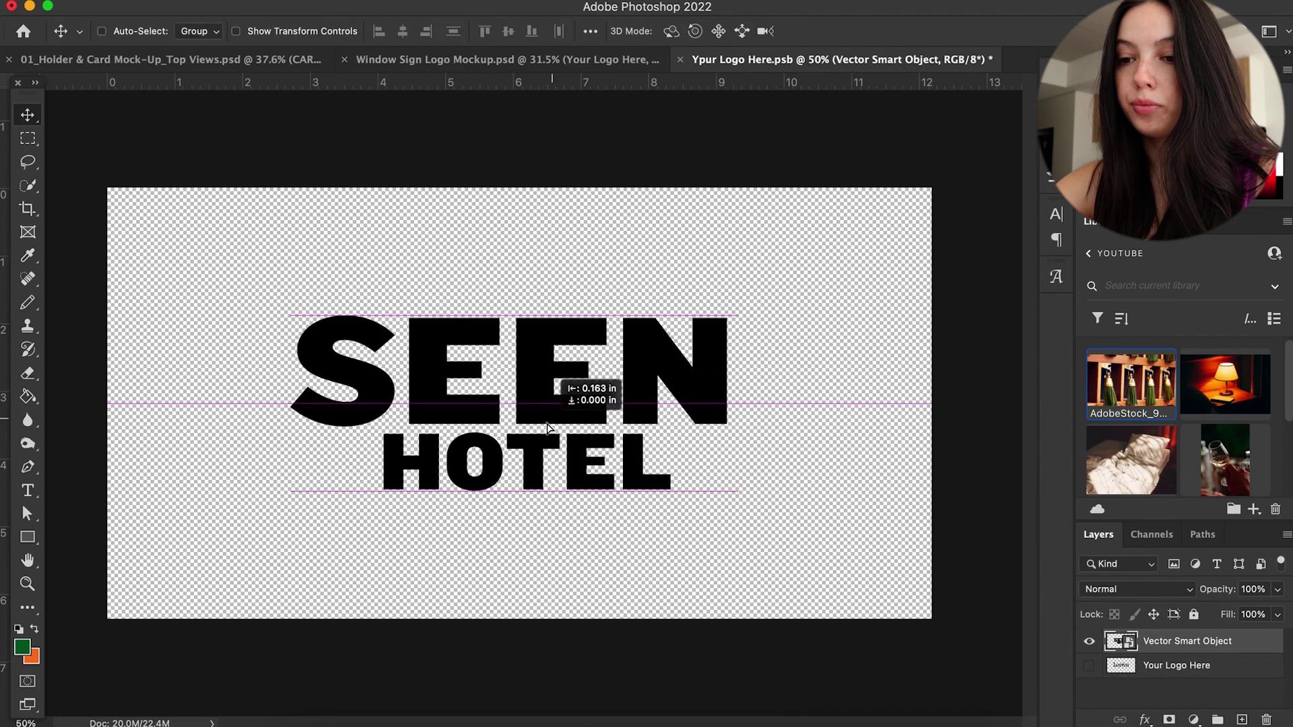
key("super+s")
left_click(505, 60)
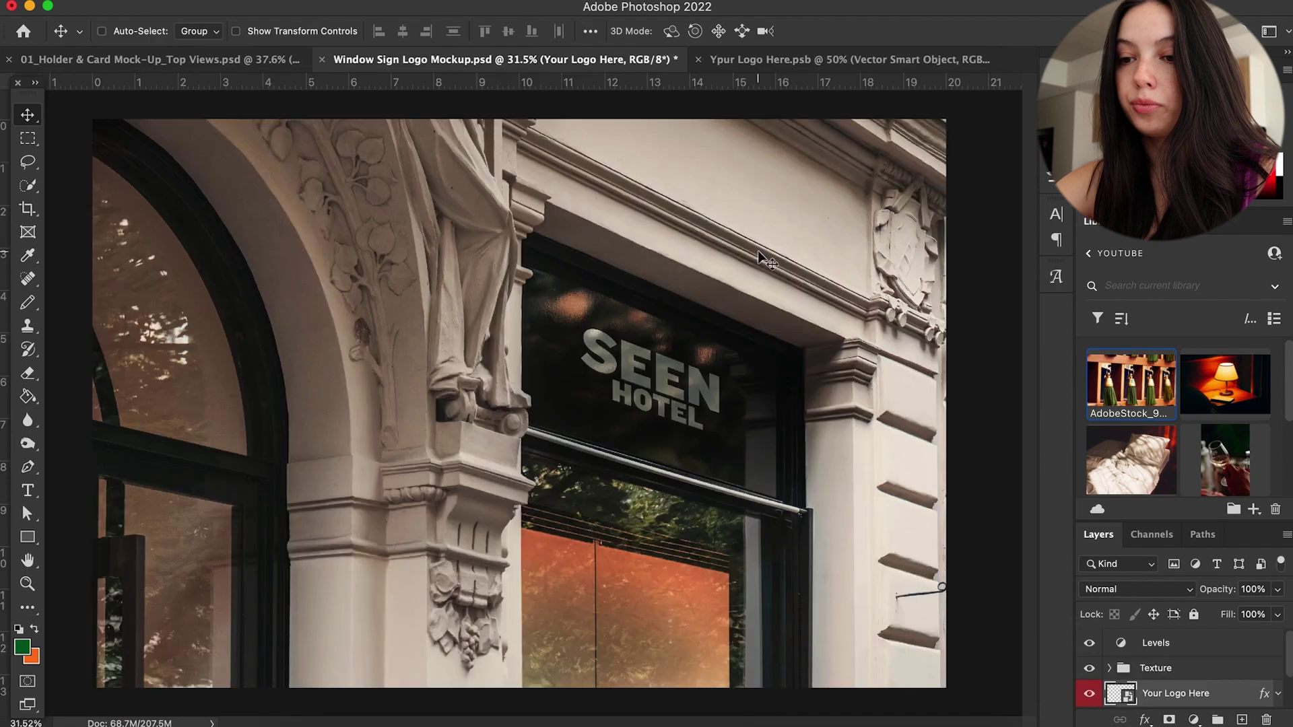